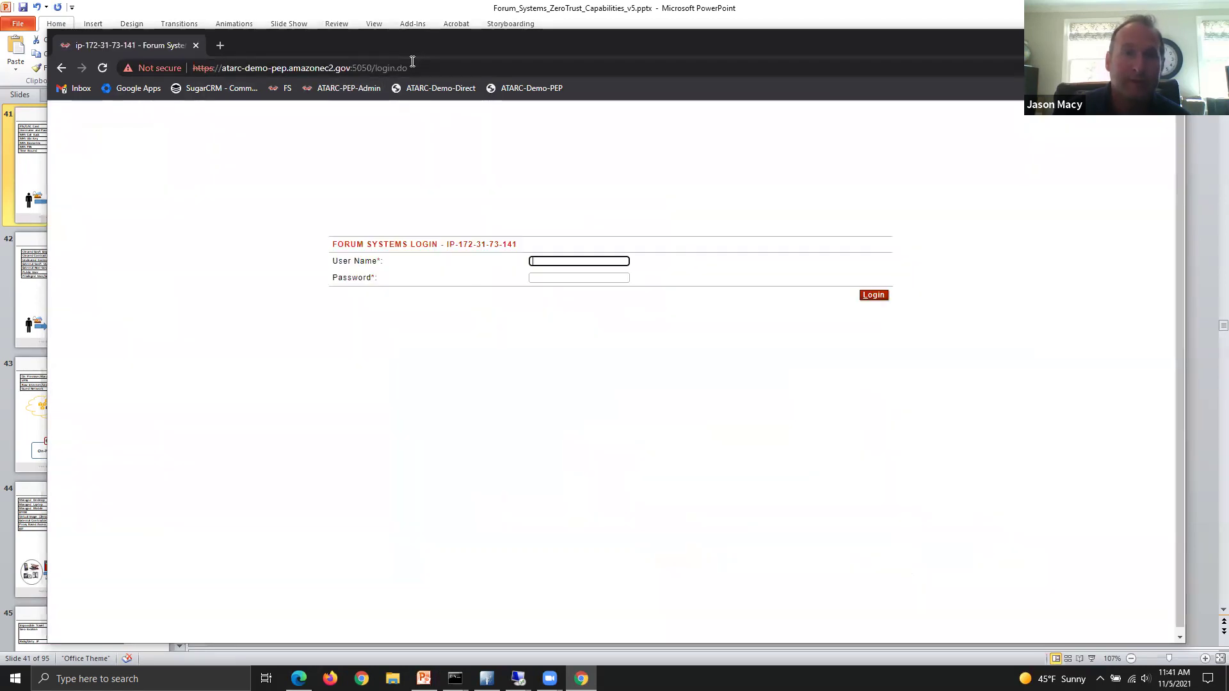
# Step: Log in to the Forum Systems gateway console as admin1 with the account password
pyautogui.click(413, 66)
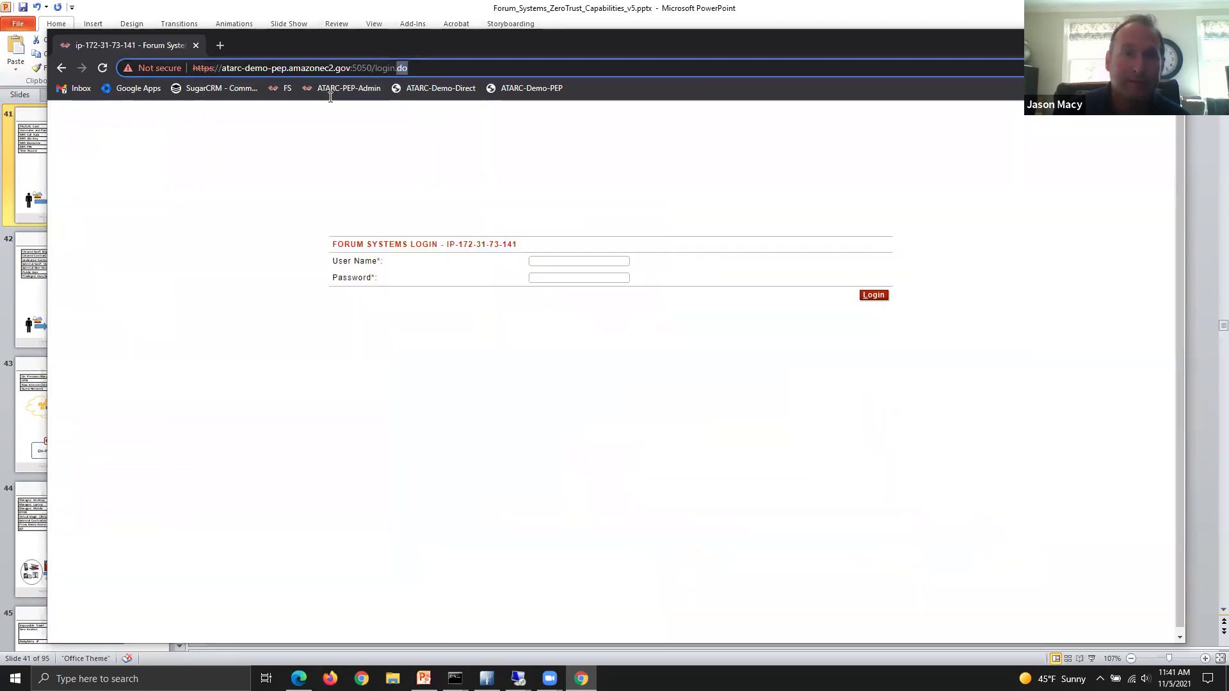
pyautogui.click(571, 263)
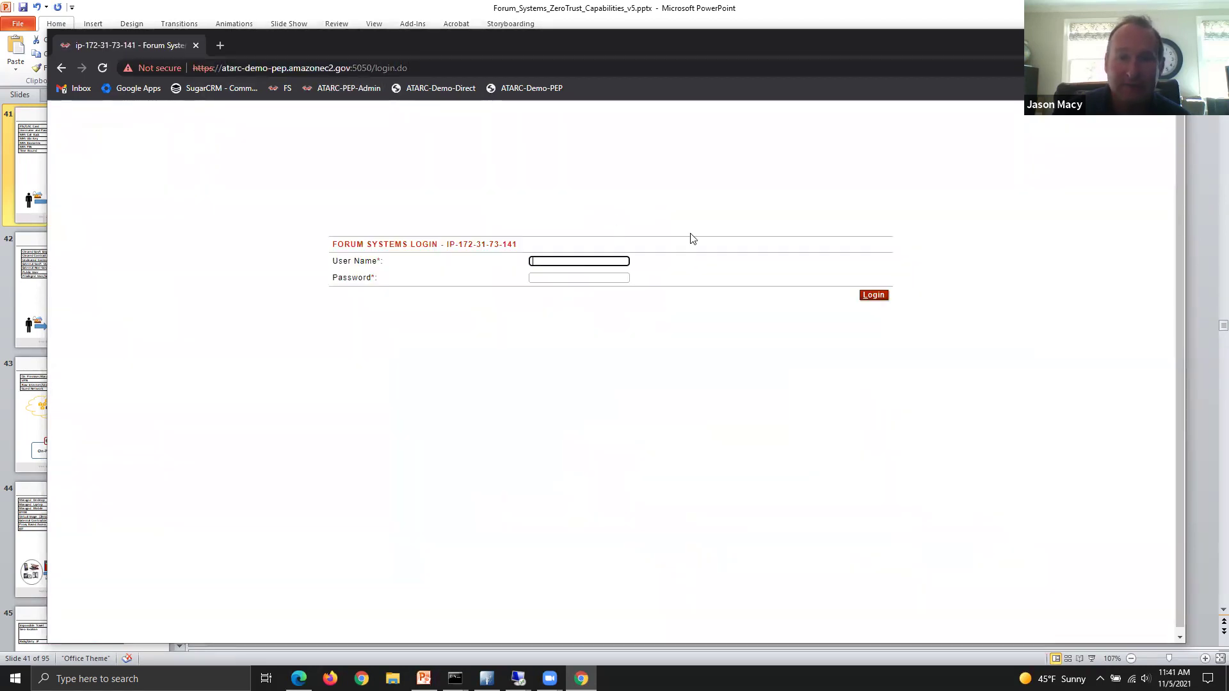
pyautogui.write('admin1')
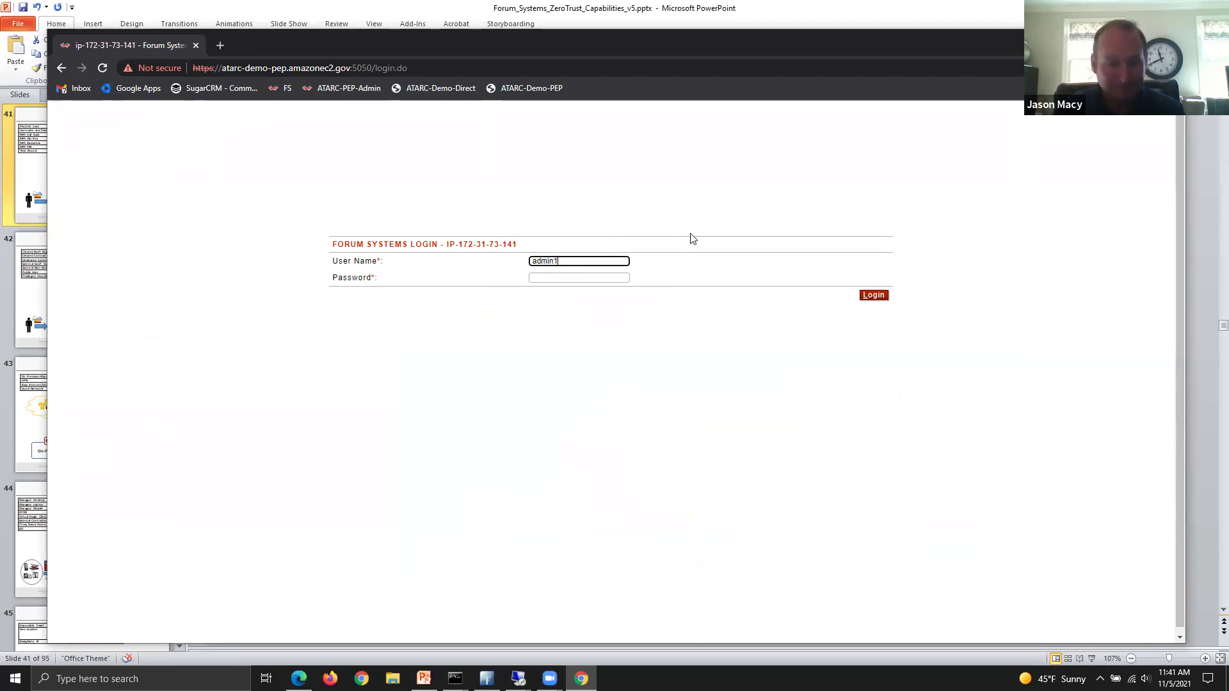
pyautogui.press('Tab')
pyautogui.write('******')
pyautogui.press('Return')
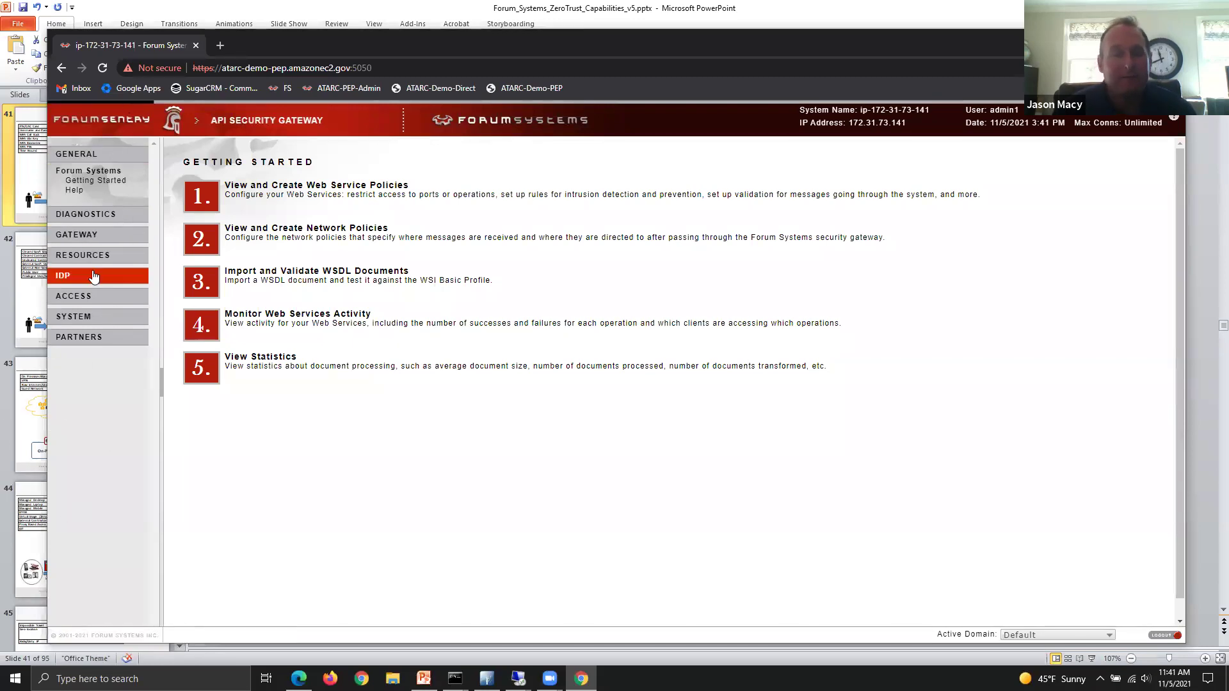
# Step: Expand the Diagnostics and Gateway sections of the navigation and show the list of network policies
pyautogui.click(90, 214)
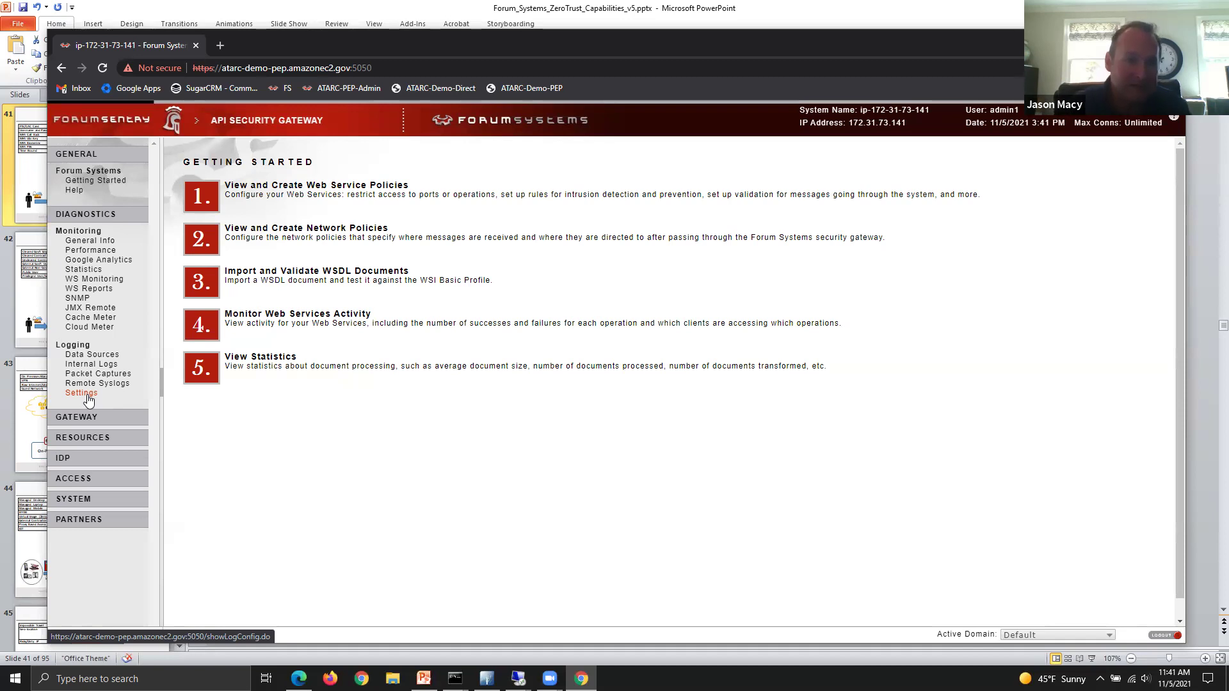
pyautogui.click(116, 421)
pyautogui.scroll(-3, 116, 321)
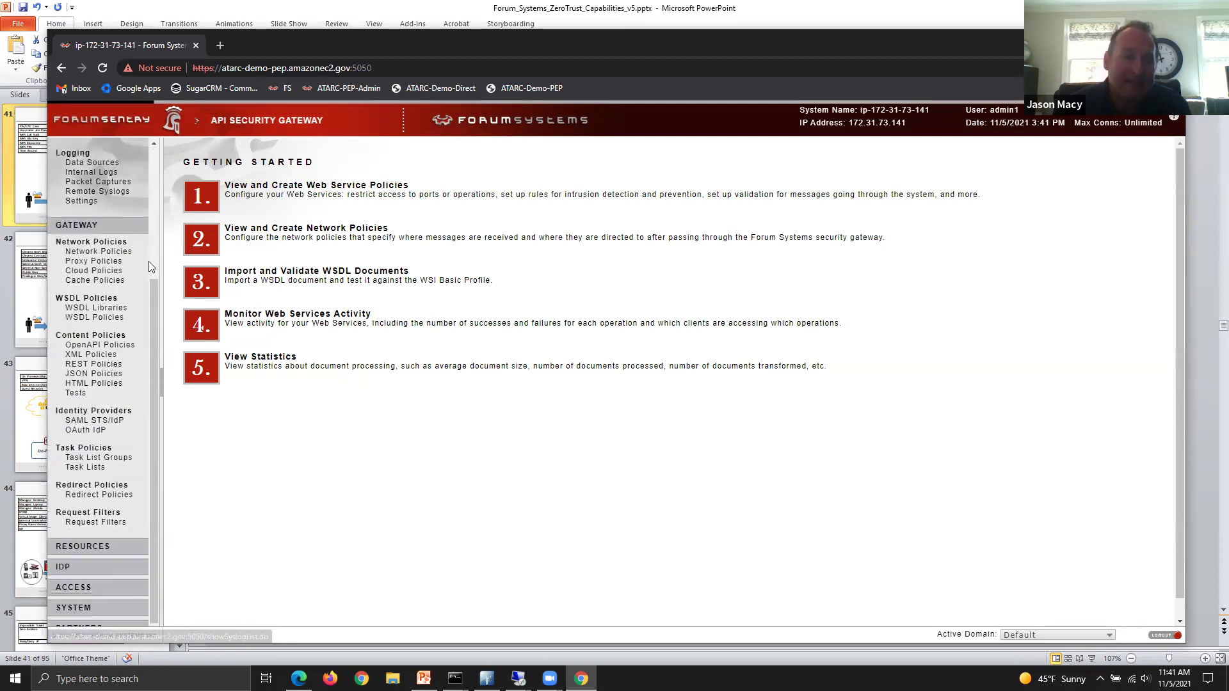
pyautogui.click(107, 253)
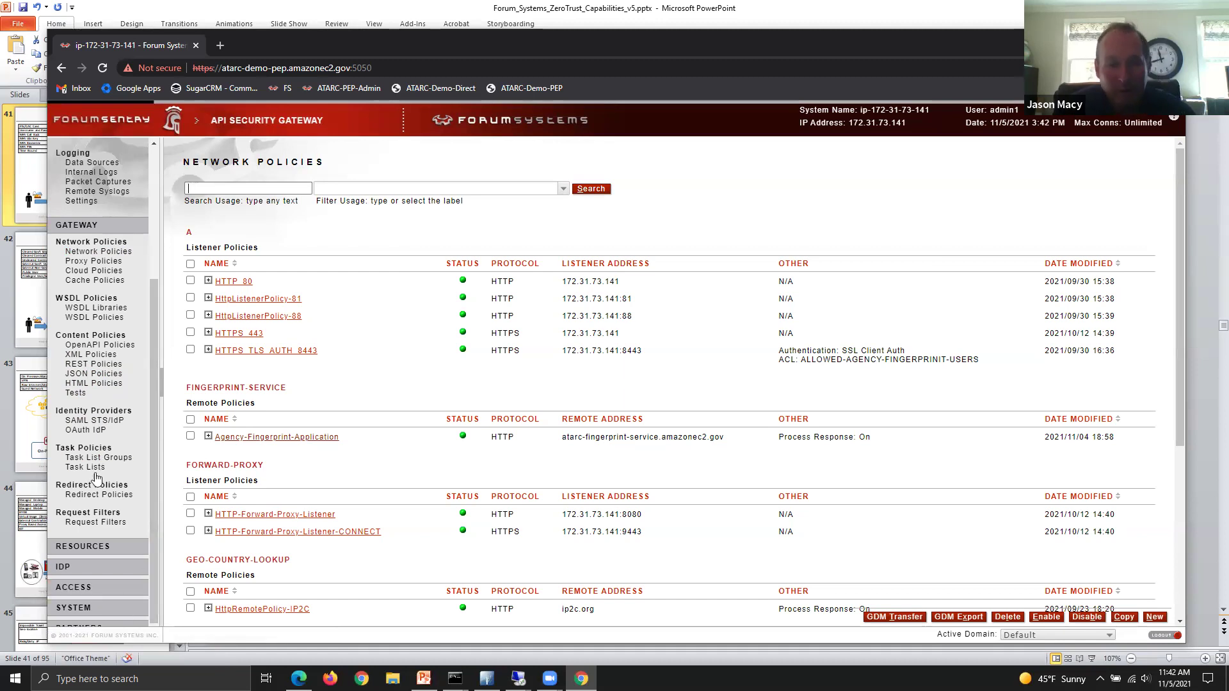
# Step: Expand the Resources section and review its PKI, security policy, resource policy and WAF entries
pyautogui.scroll(-1, 123, 486)
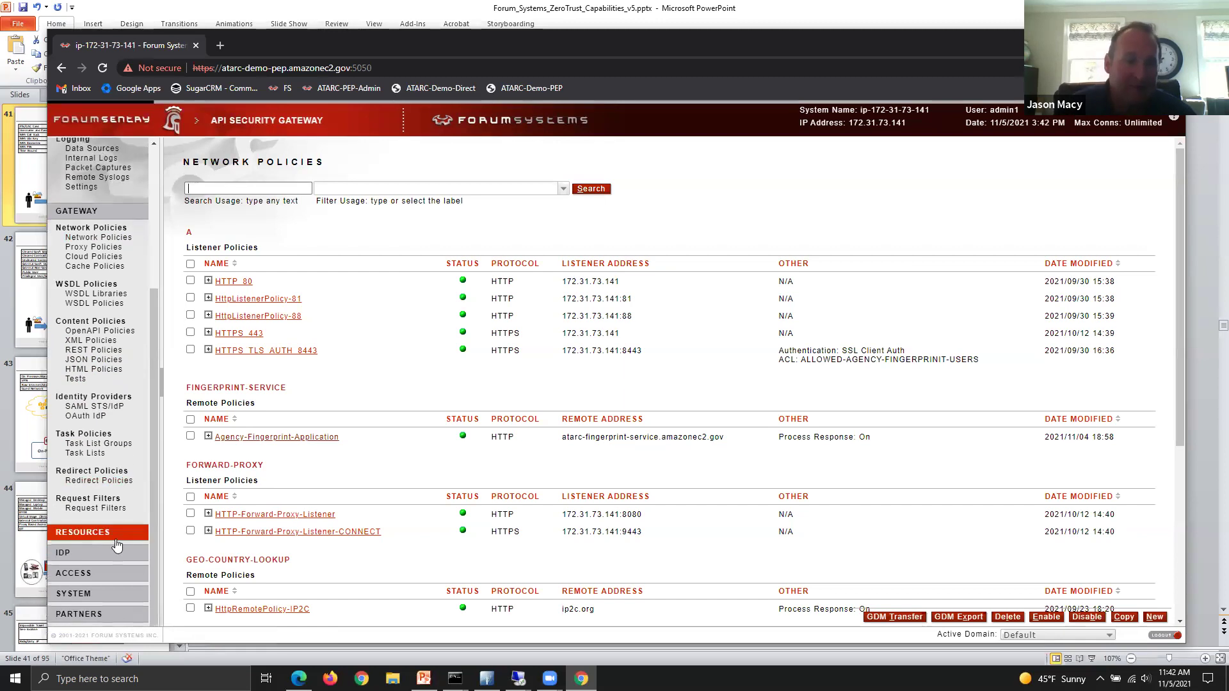
pyautogui.click(116, 538)
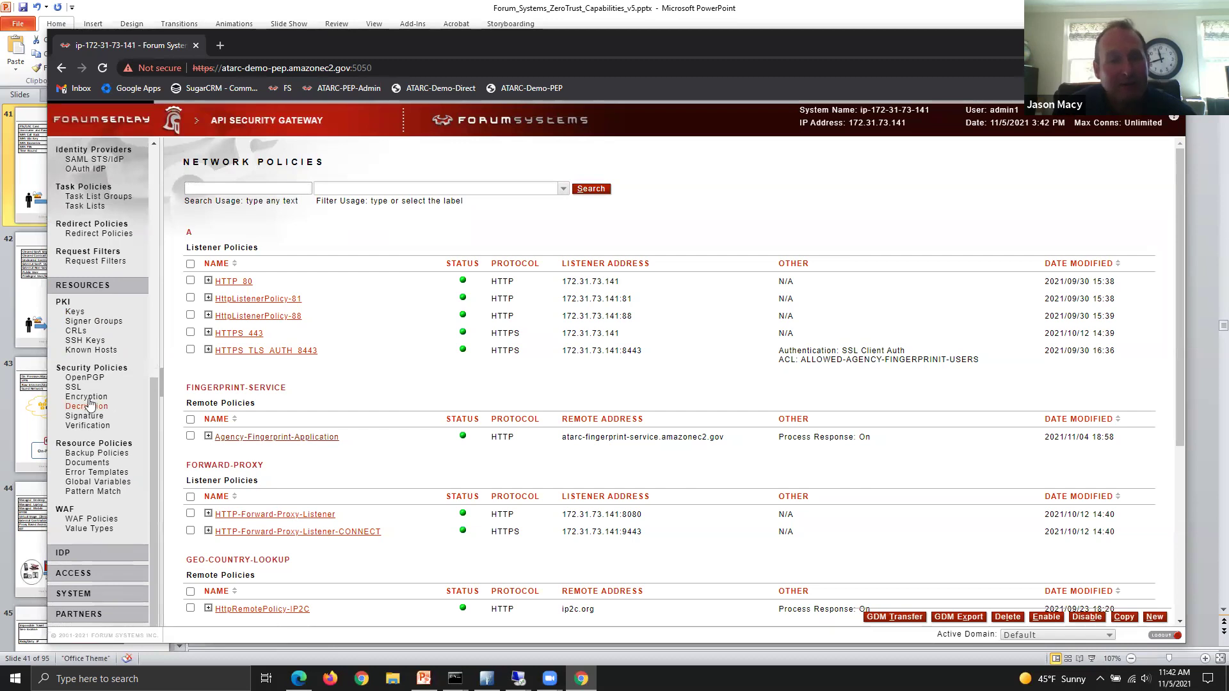
pyautogui.click(84, 378)
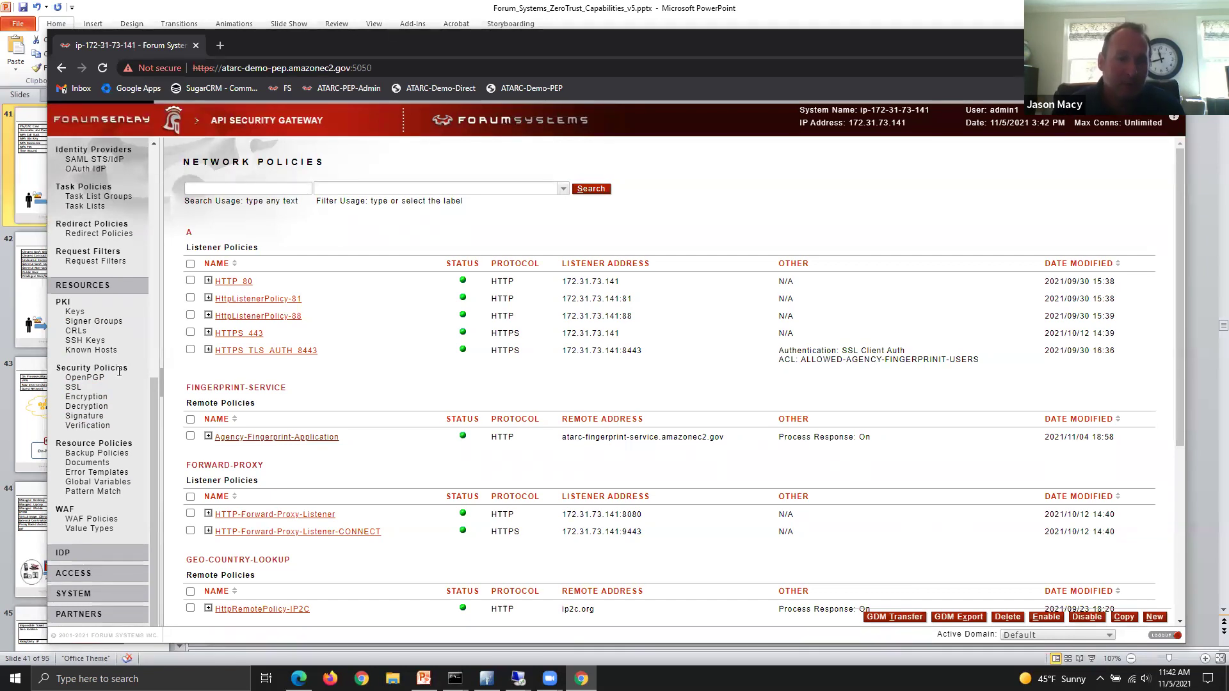
pyautogui.scroll(-3, 640, 384)
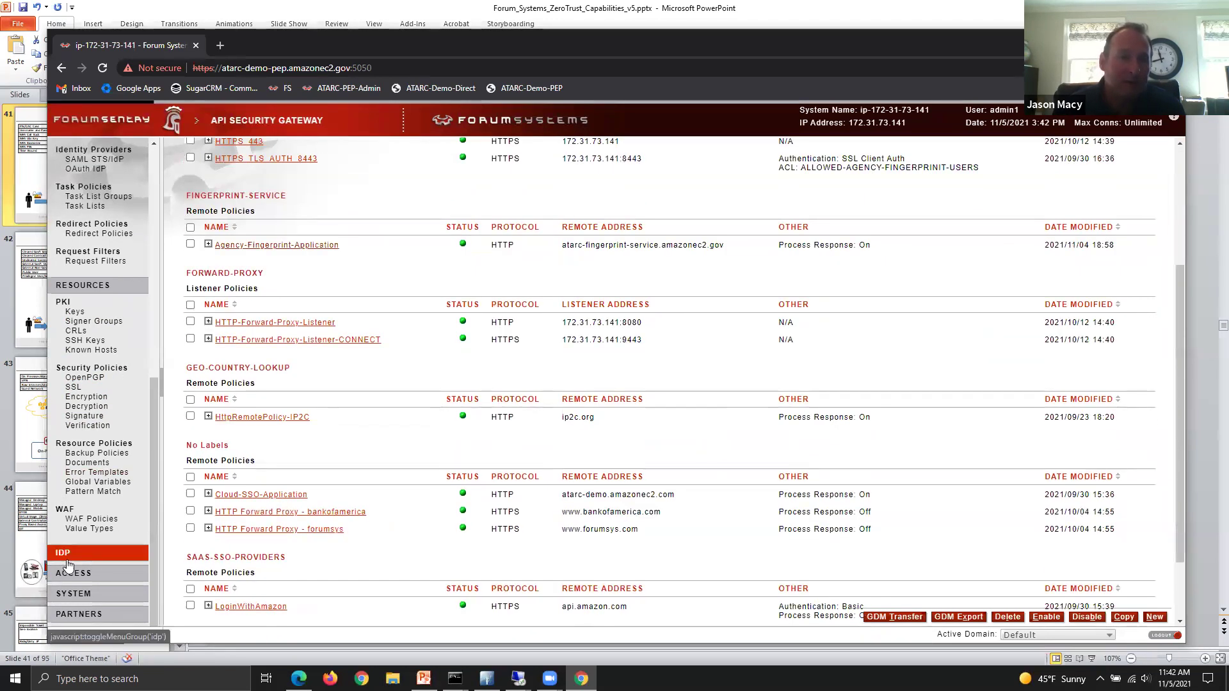
# Step: Expand the IDP, Access and System sections and look through the policy and configuration options they offer
pyautogui.click(131, 552)
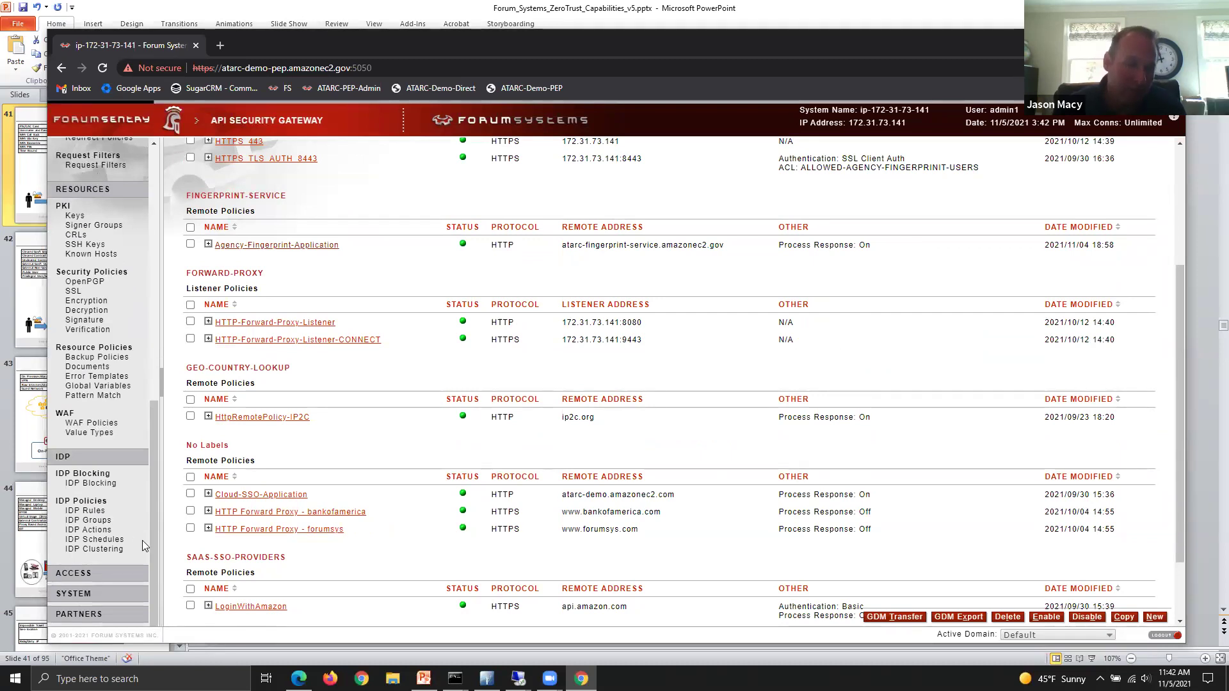
pyautogui.click(130, 579)
pyautogui.scroll(-4, 150, 581)
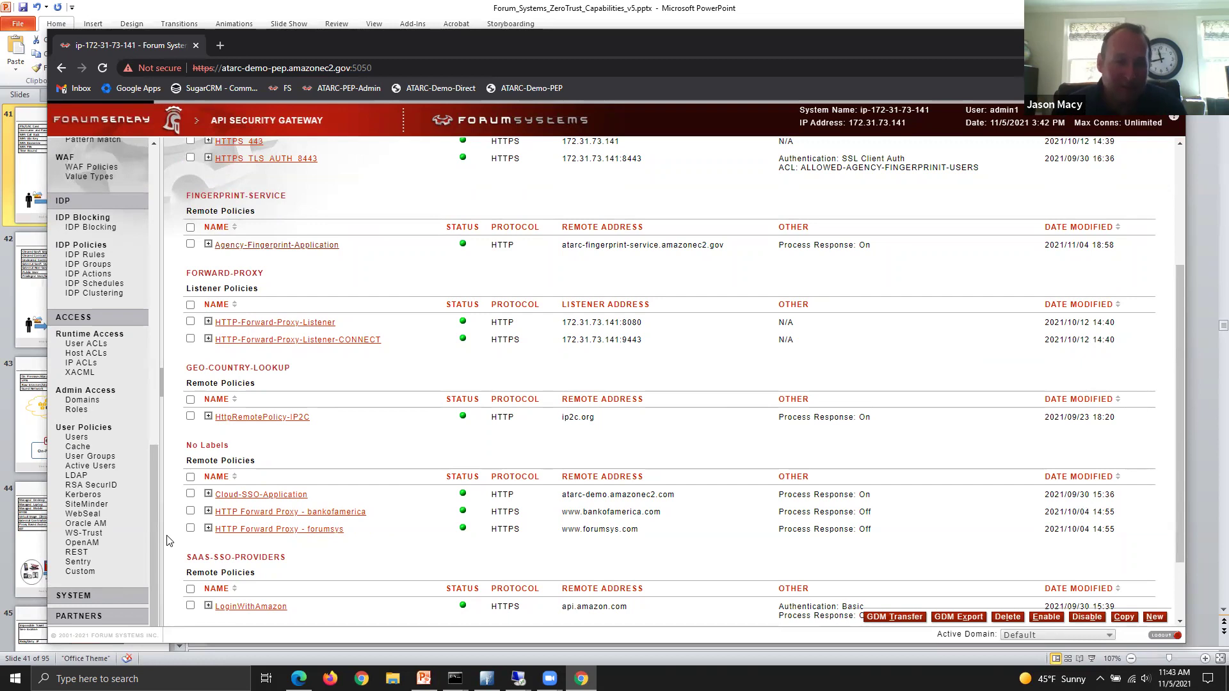
pyautogui.click(108, 601)
pyautogui.scroll(-3, 130, 553)
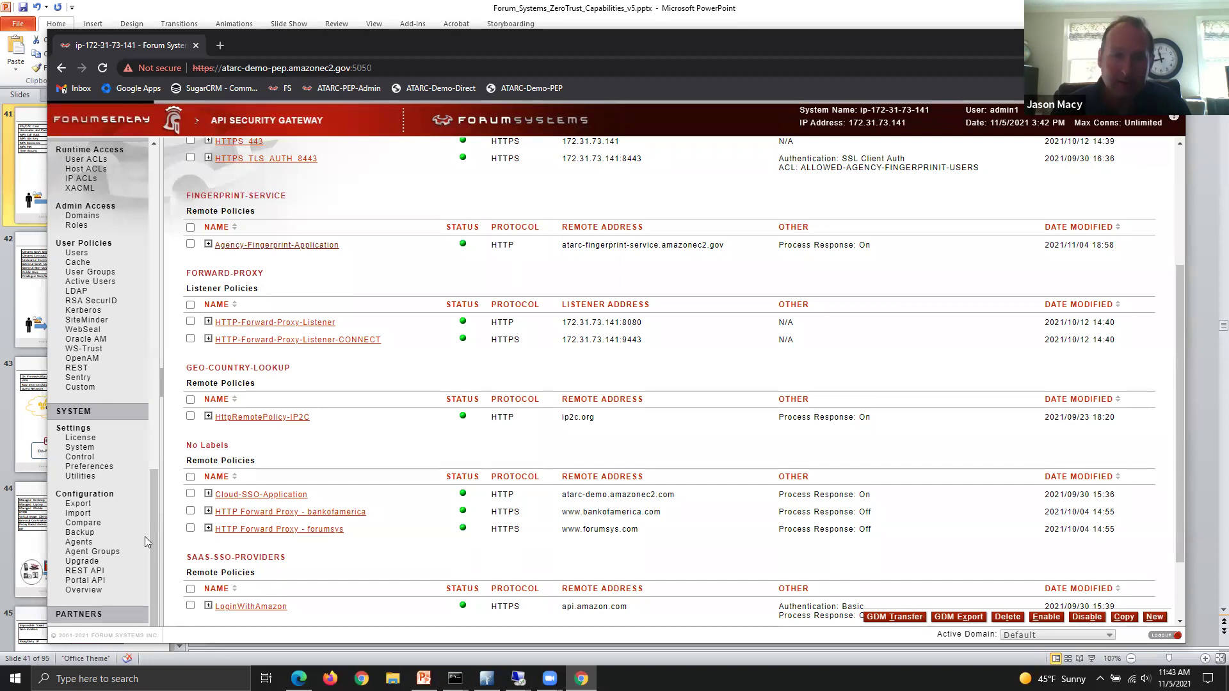
pyautogui.scroll(3, 641, 384)
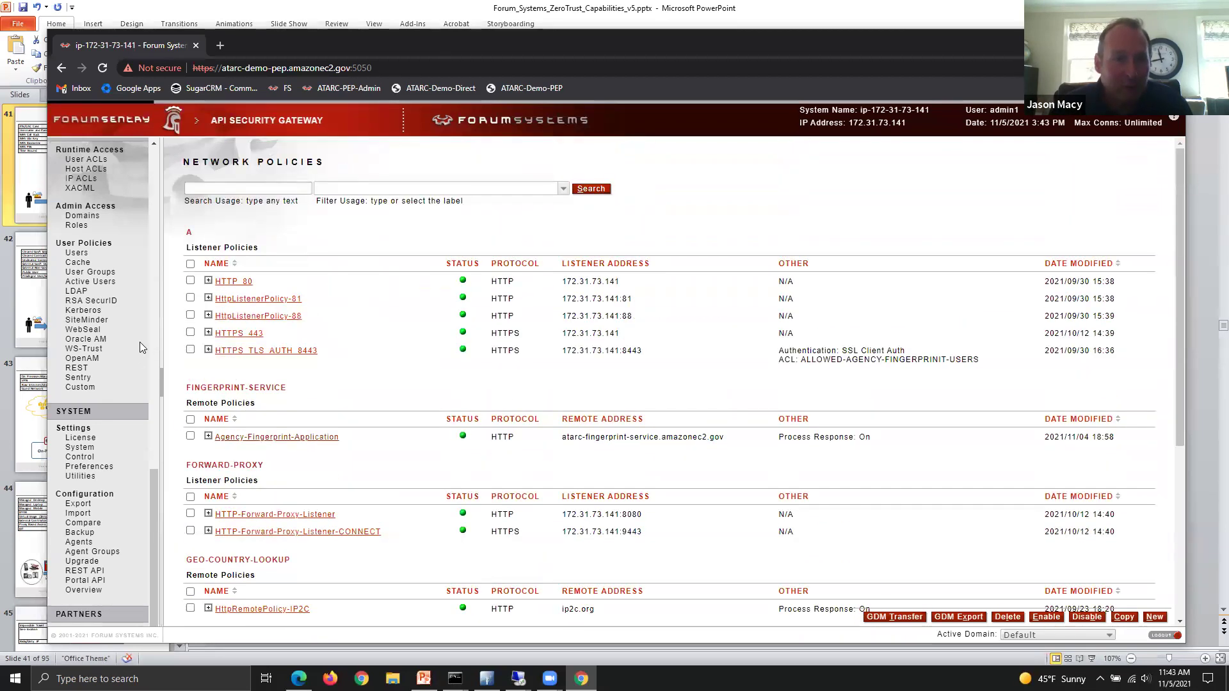
pyautogui.scroll(-8, 142, 347)
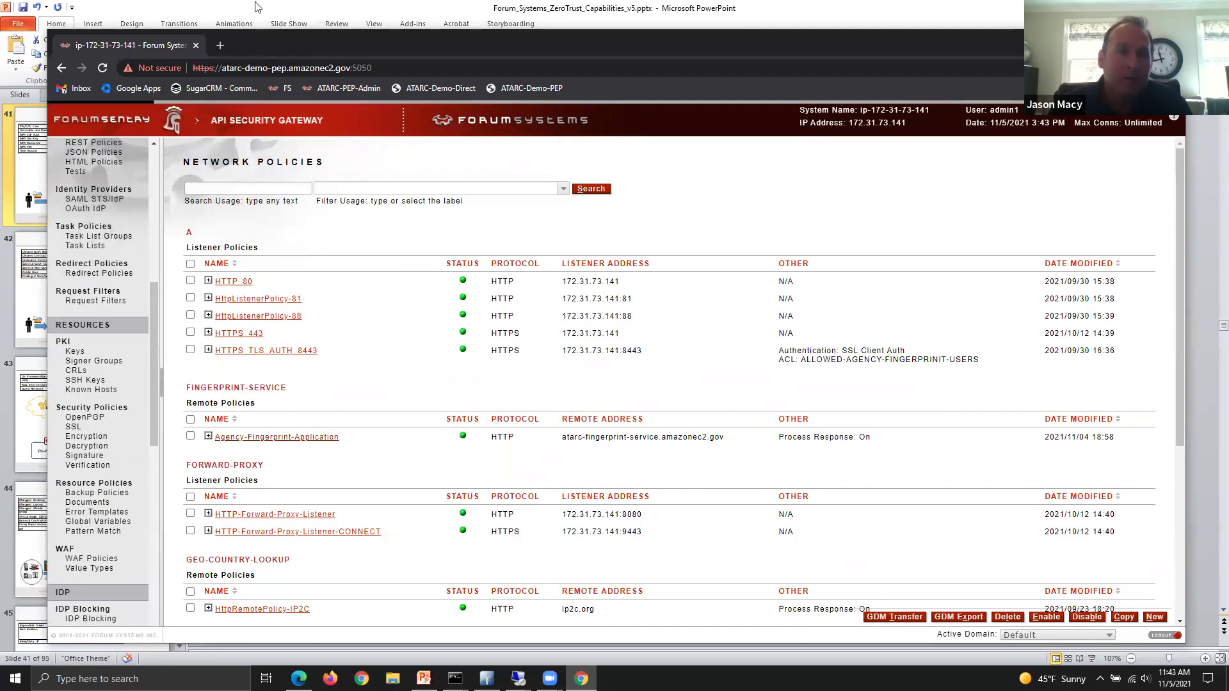
# Step: Show the gateway's HTML policies list in the browser and return to the PowerPoint presentation
pyautogui.click(254, 7)
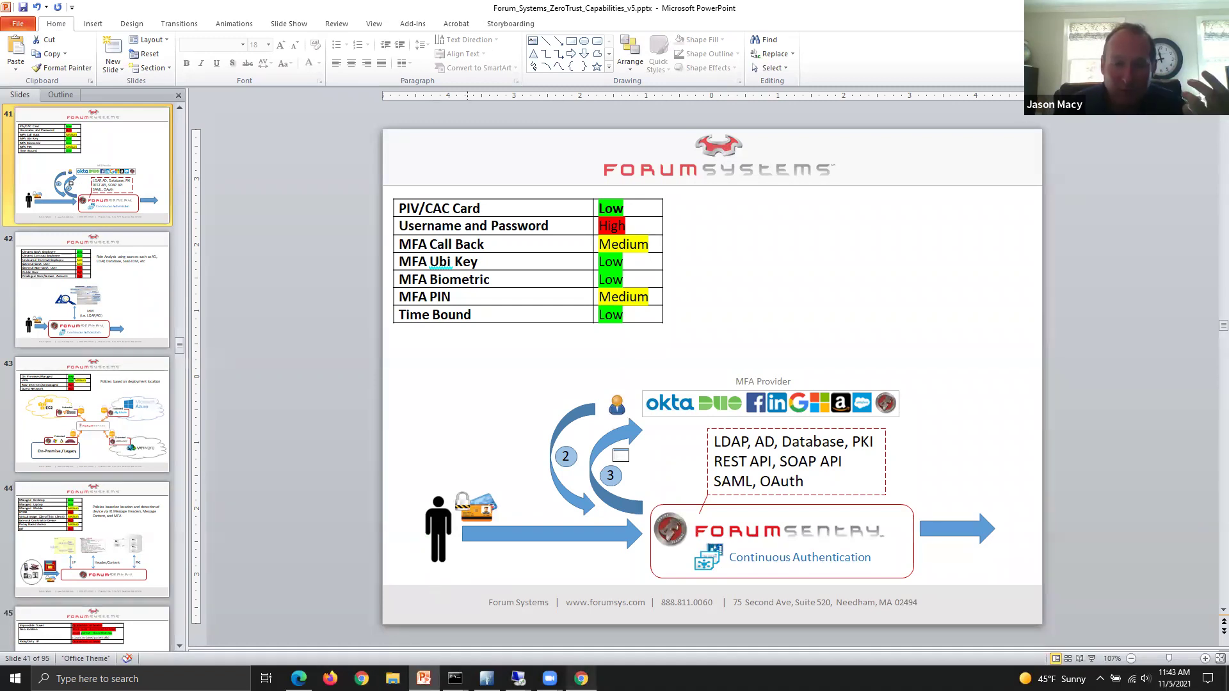
pyautogui.click(581, 679)
pyautogui.scroll(2, 86, 286)
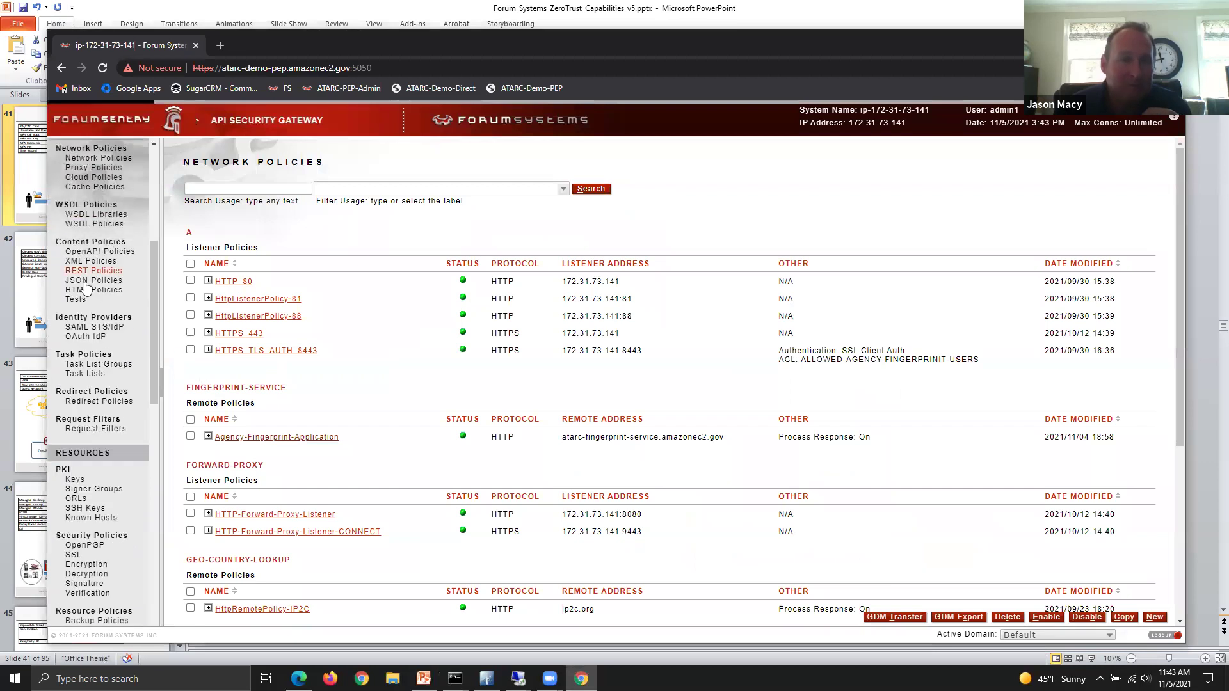
pyautogui.click(87, 288)
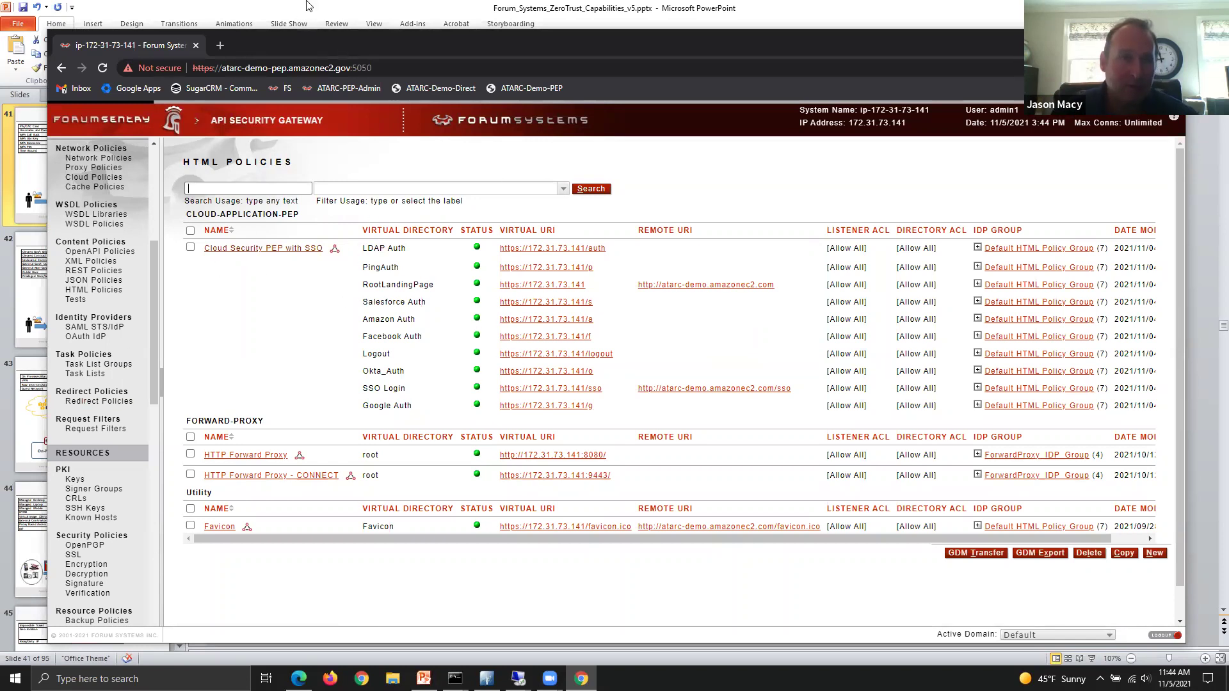
pyautogui.click(286, 6)
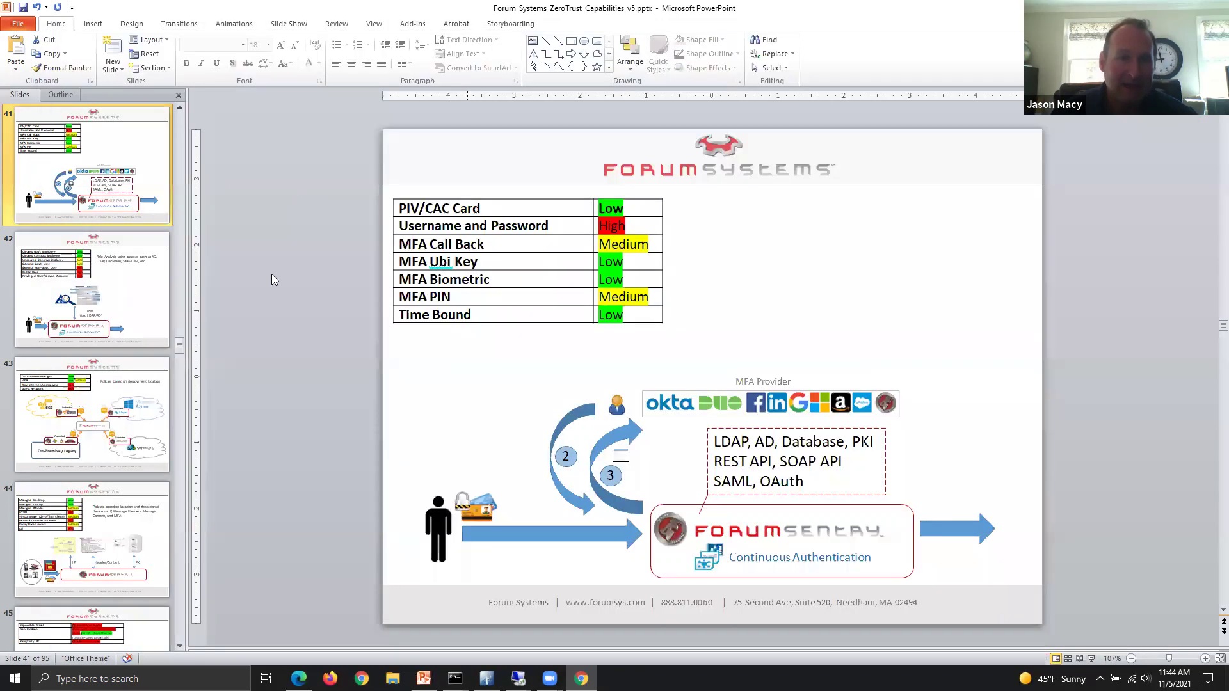
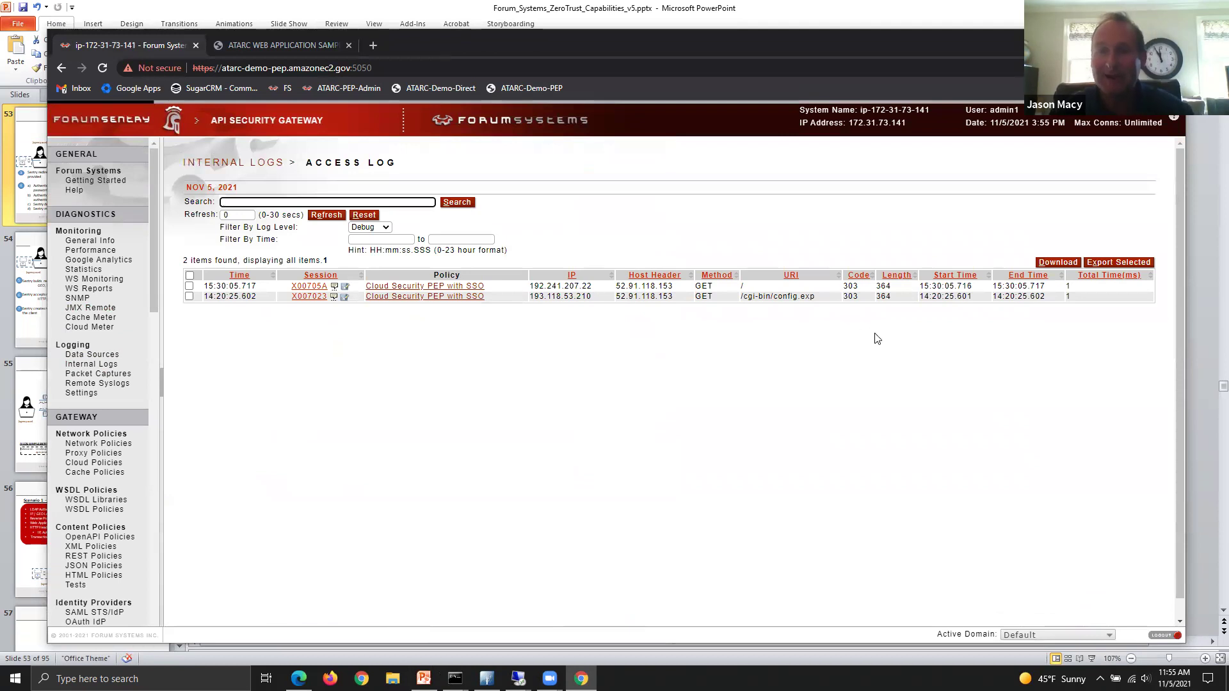
# Step: Reset the access log and open the bookmarked ATARC-Demo-PEP site in a new browser tab
pyautogui.click(366, 216)
pyautogui.click(676, 140)
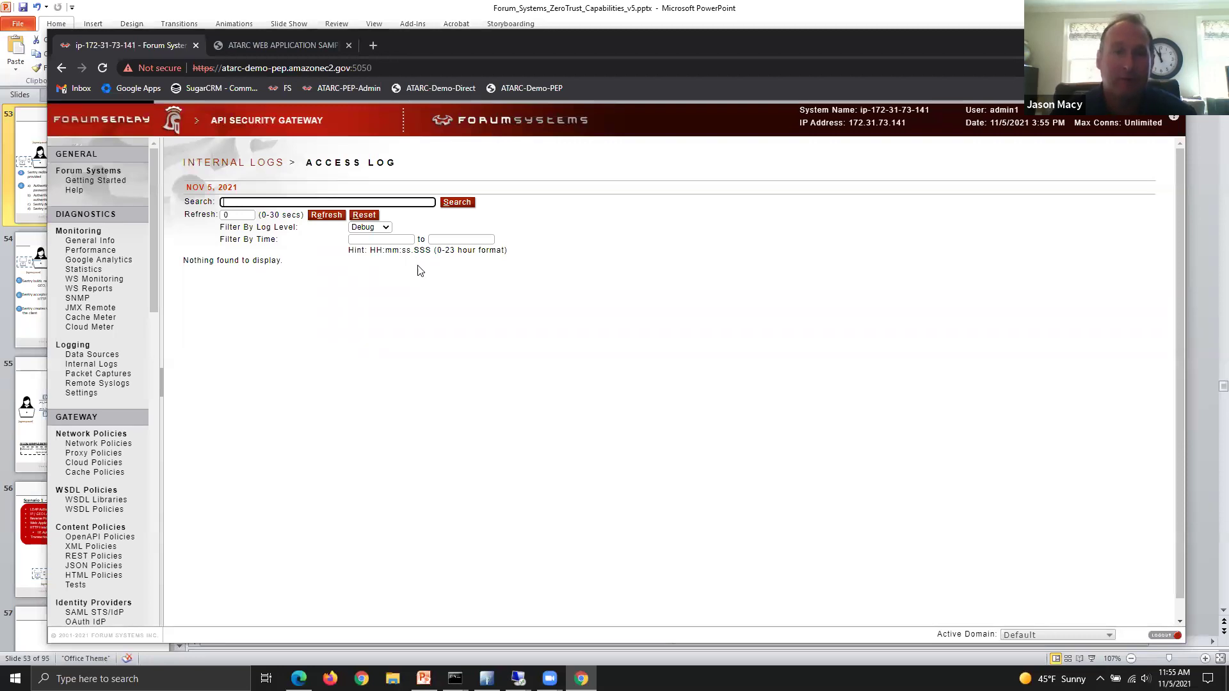
pyautogui.hotkey('ctrl', 't')
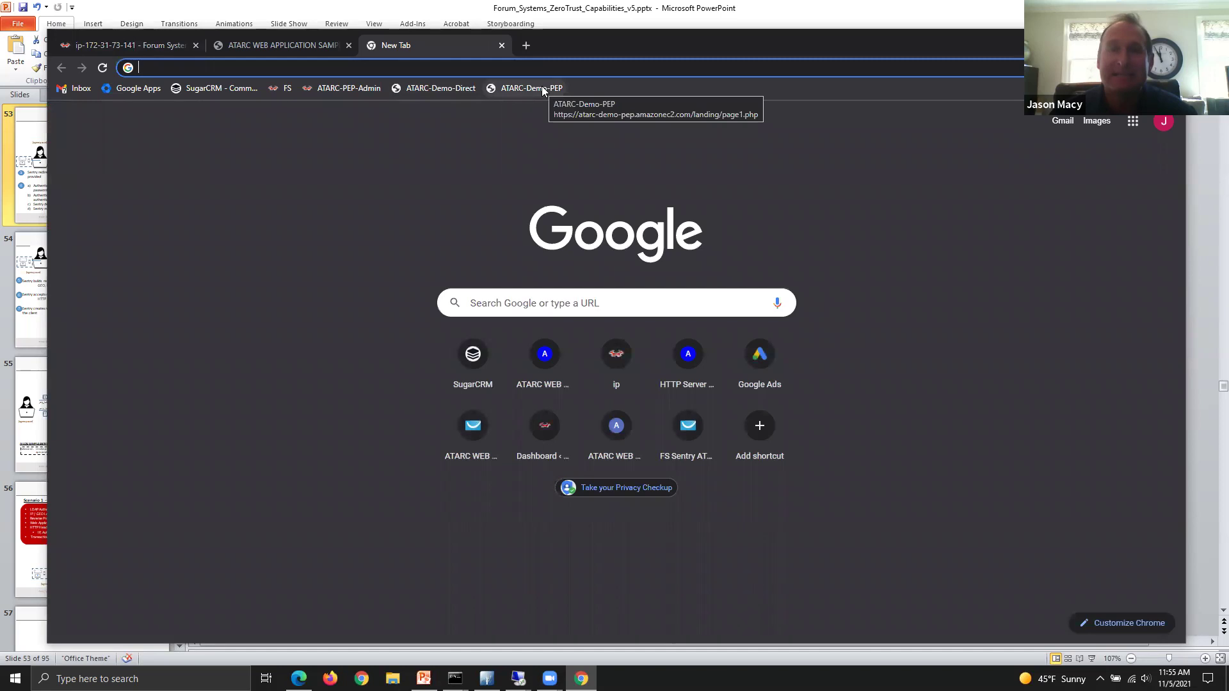
pyautogui.click(542, 87)
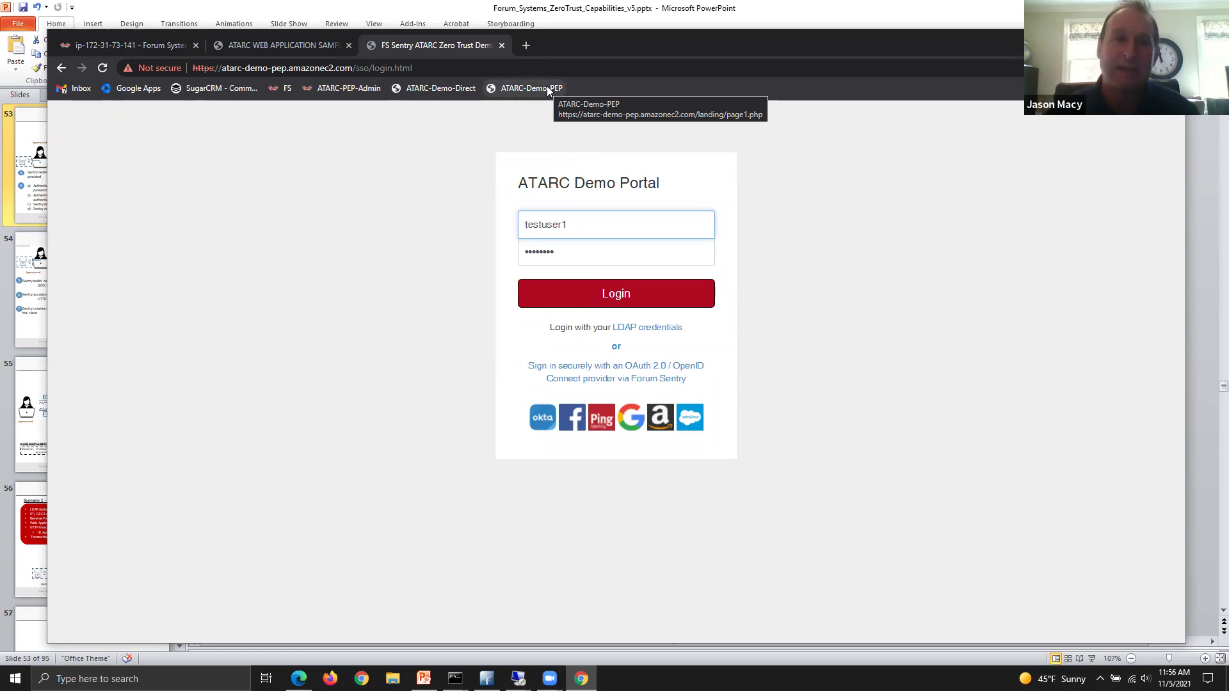
# Step: Refresh the gateway's access log and open the system log for the /landing/page1.php request's session
pyautogui.click(131, 48)
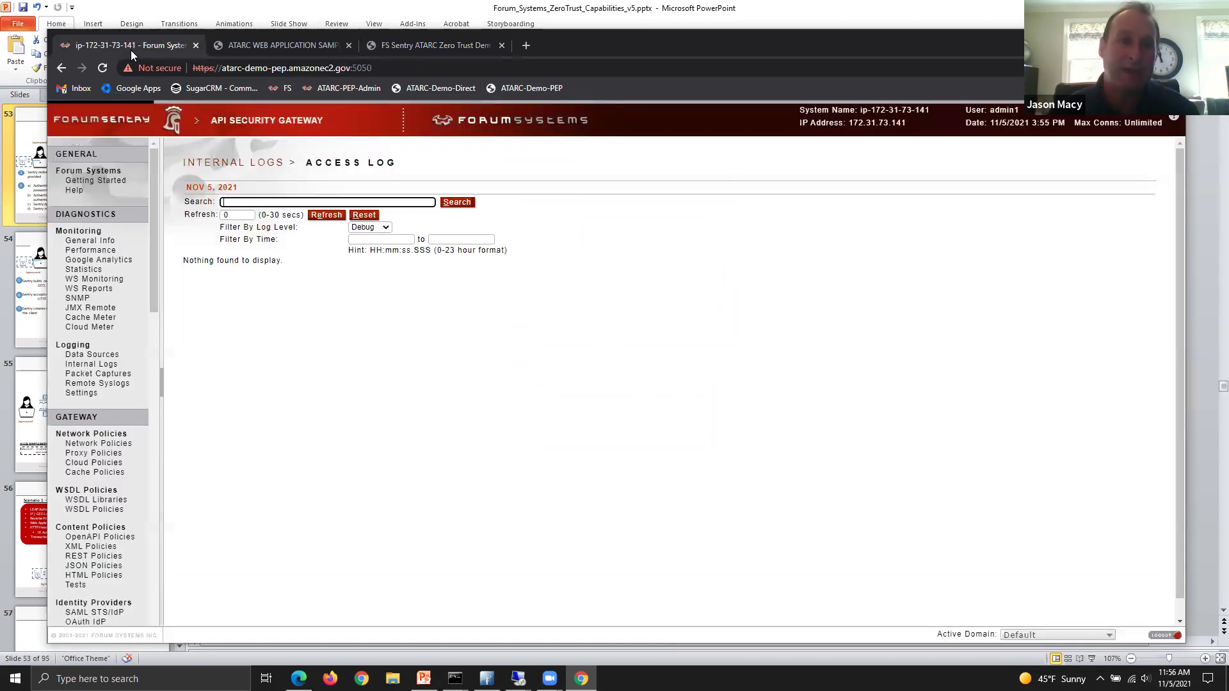
pyautogui.click(456, 201)
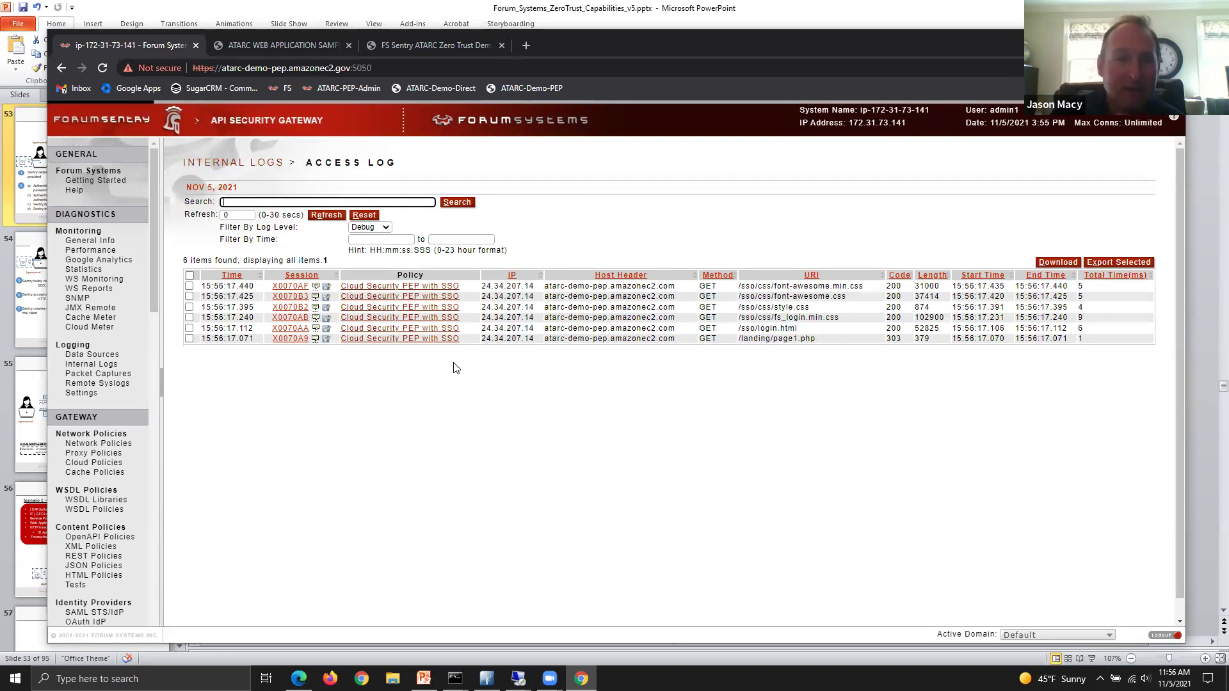
pyautogui.click(300, 339)
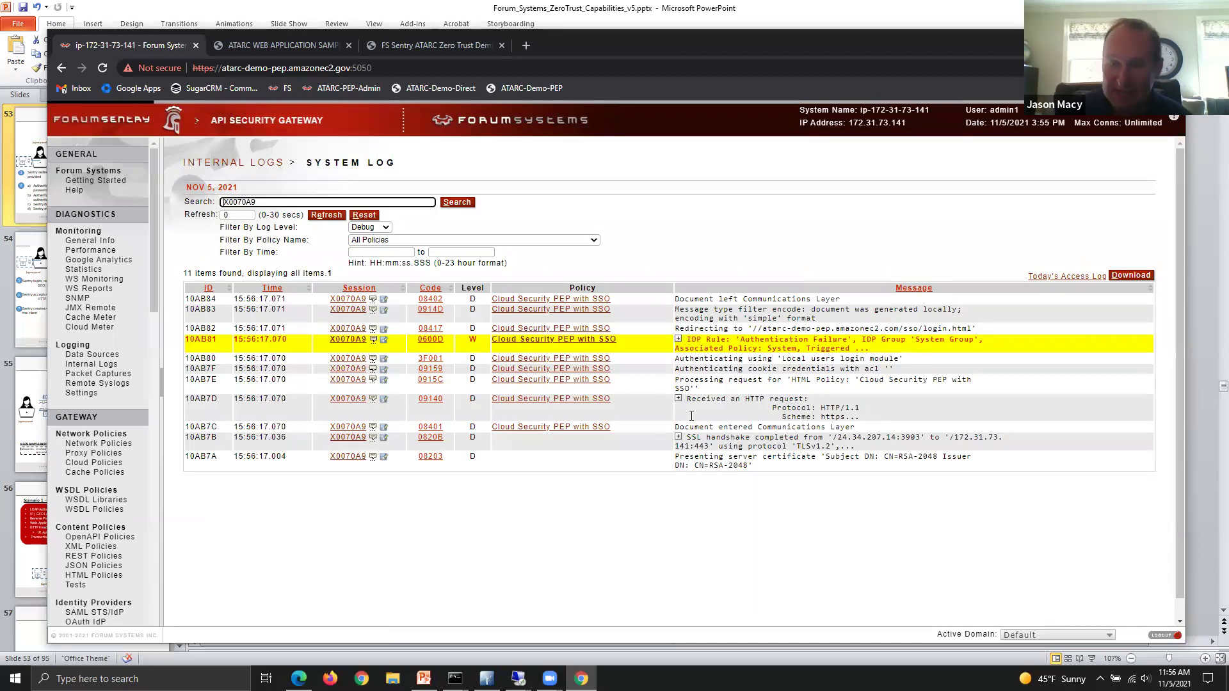
# Step: Expand the SSL handshake and received HTTP request entries and examine their protocol, client and header details
pyautogui.click(677, 437)
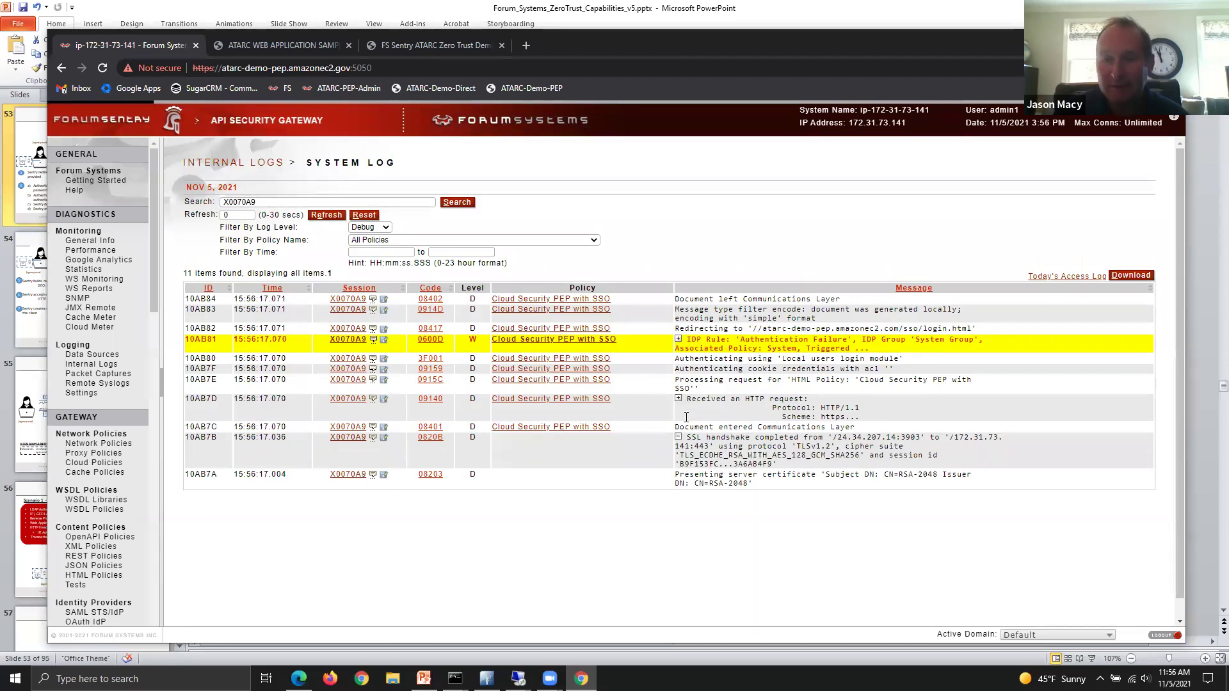
pyautogui.click(678, 398)
pyautogui.scroll(-3, 873, 436)
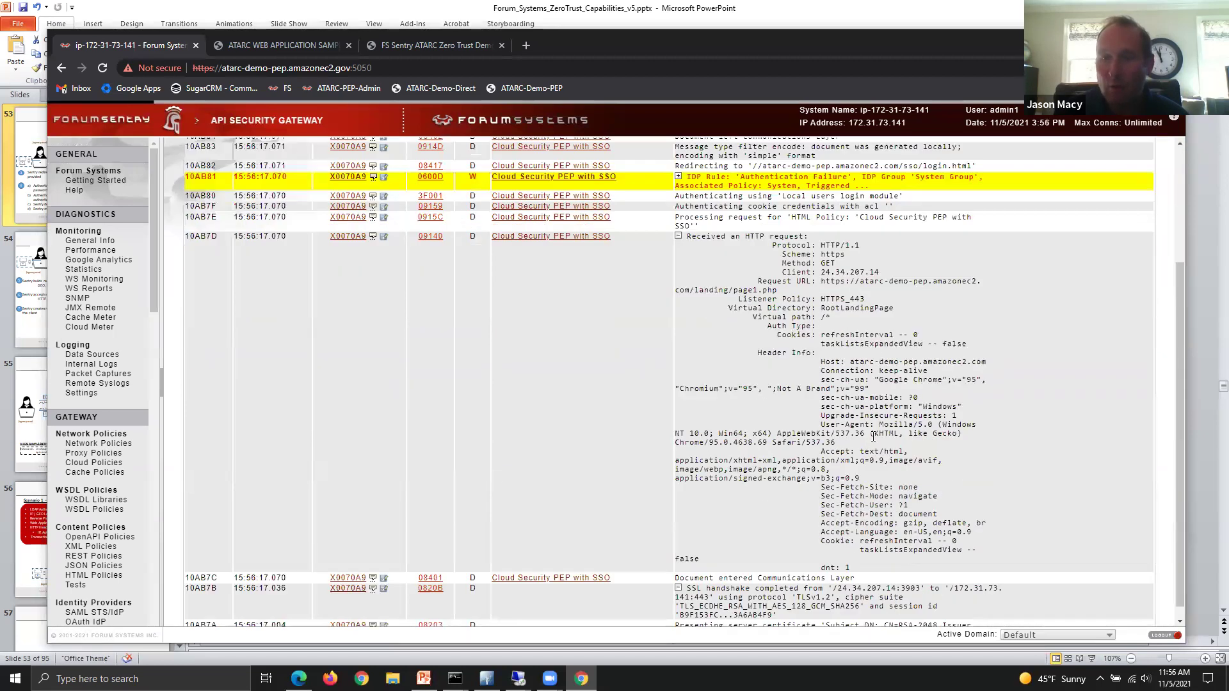
pyautogui.scroll(-1, 874, 436)
pyautogui.moveTo(822, 270); pyautogui.dragTo(881, 260)
pyautogui.scroll(2, 828, 327)
pyautogui.doubleClick(832, 331)
pyautogui.click(941, 327)
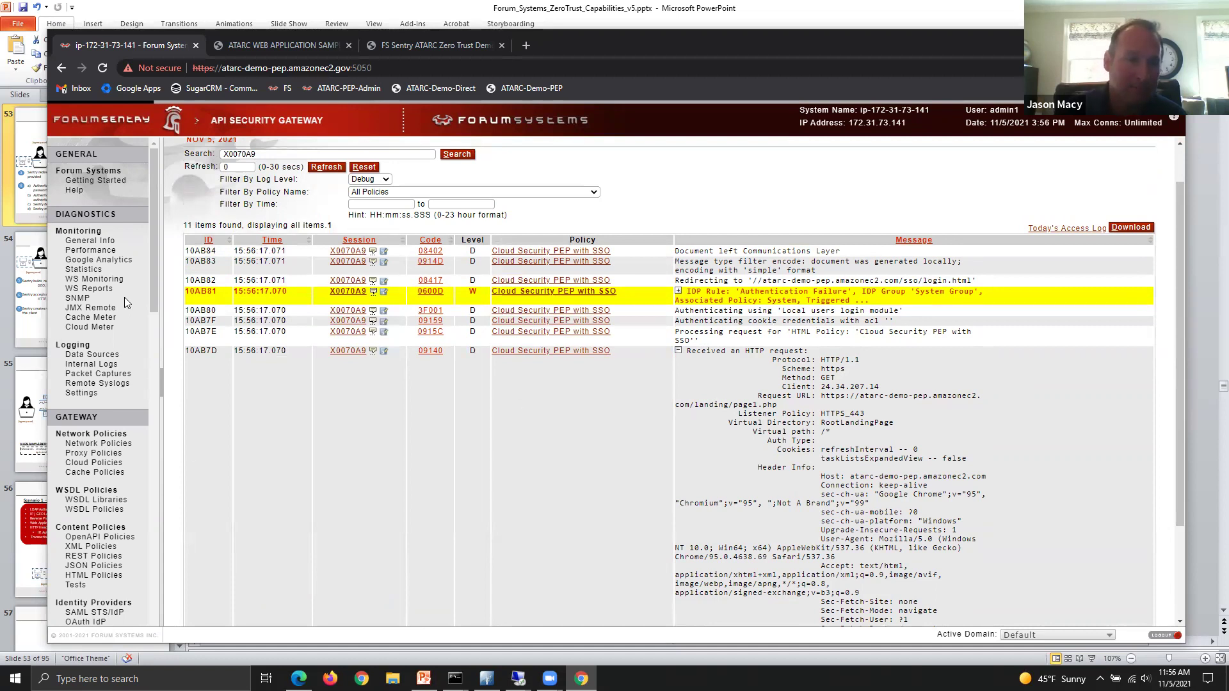
# Step: Open the RootLandingPage virtual directory of the Cloud Security PEP with SSO HTML policy and review its URI and access control settings
pyautogui.scroll(-2, 102, 384)
pyautogui.click(94, 447)
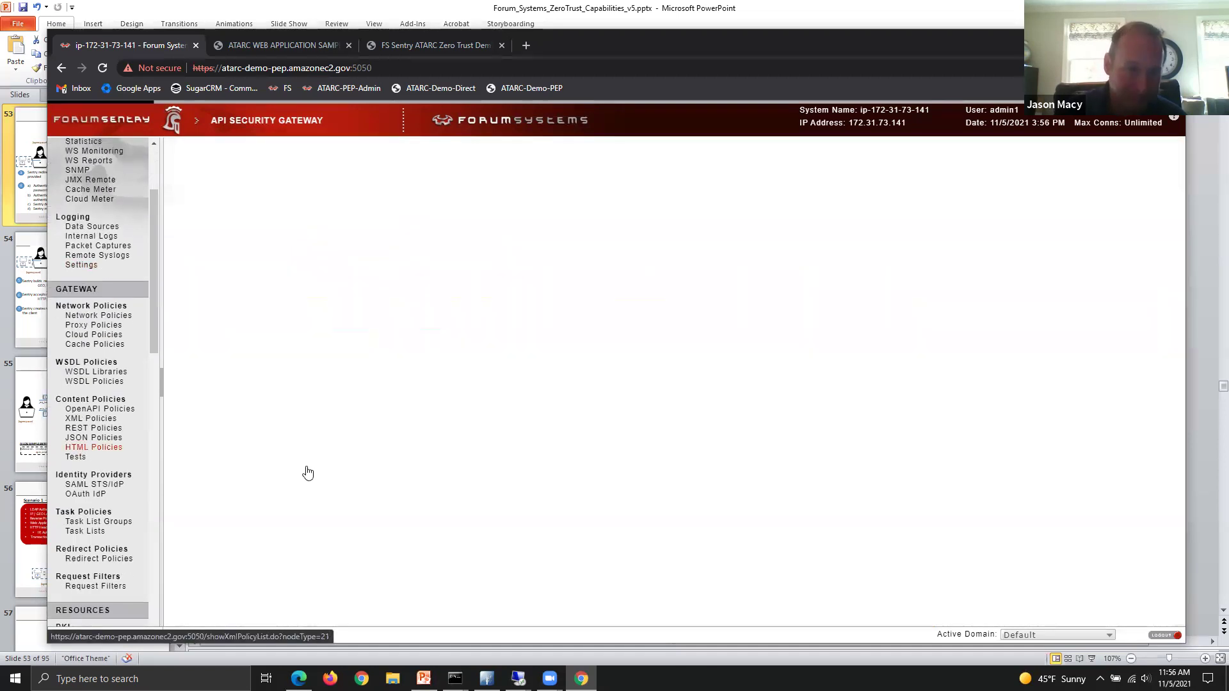
pyautogui.scroll(-1, 270, 312)
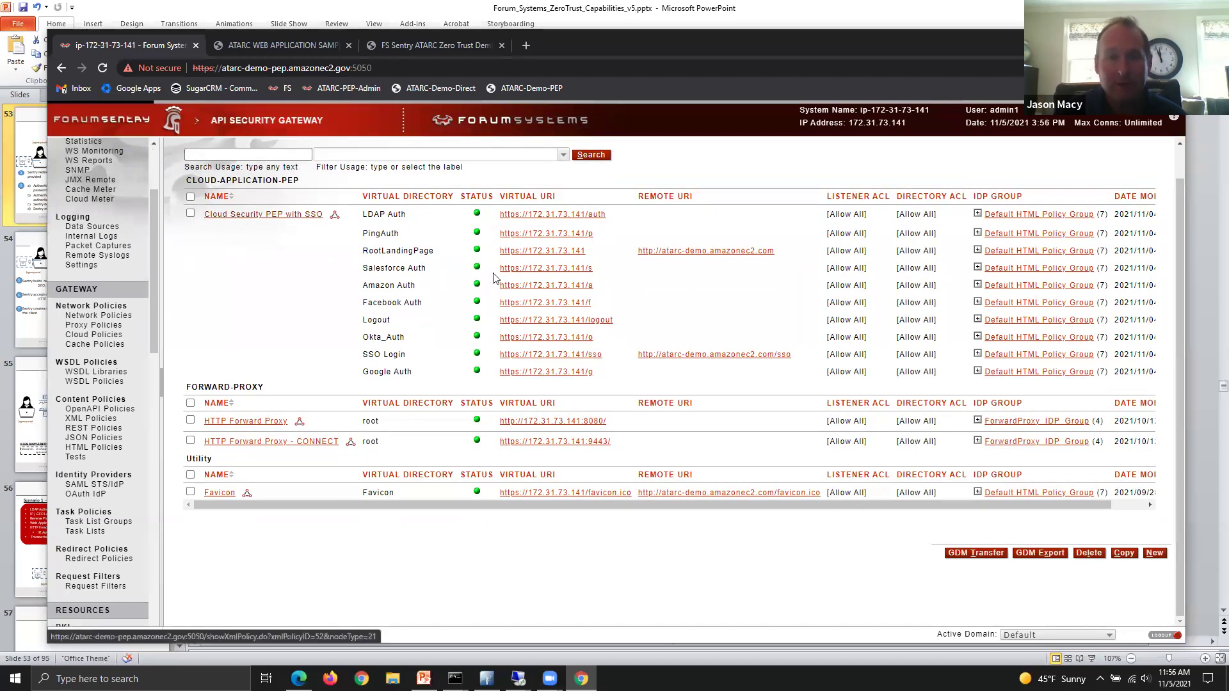
pyautogui.moveTo(365, 250); pyautogui.dragTo(444, 261)
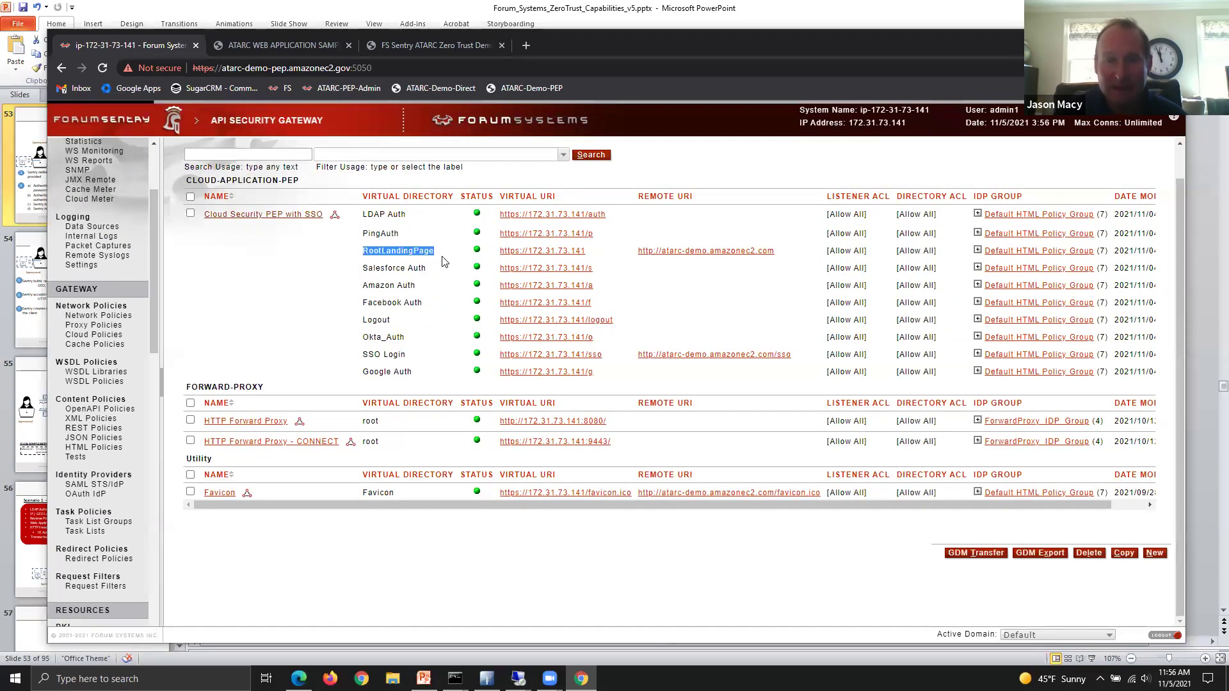
pyautogui.click(557, 250)
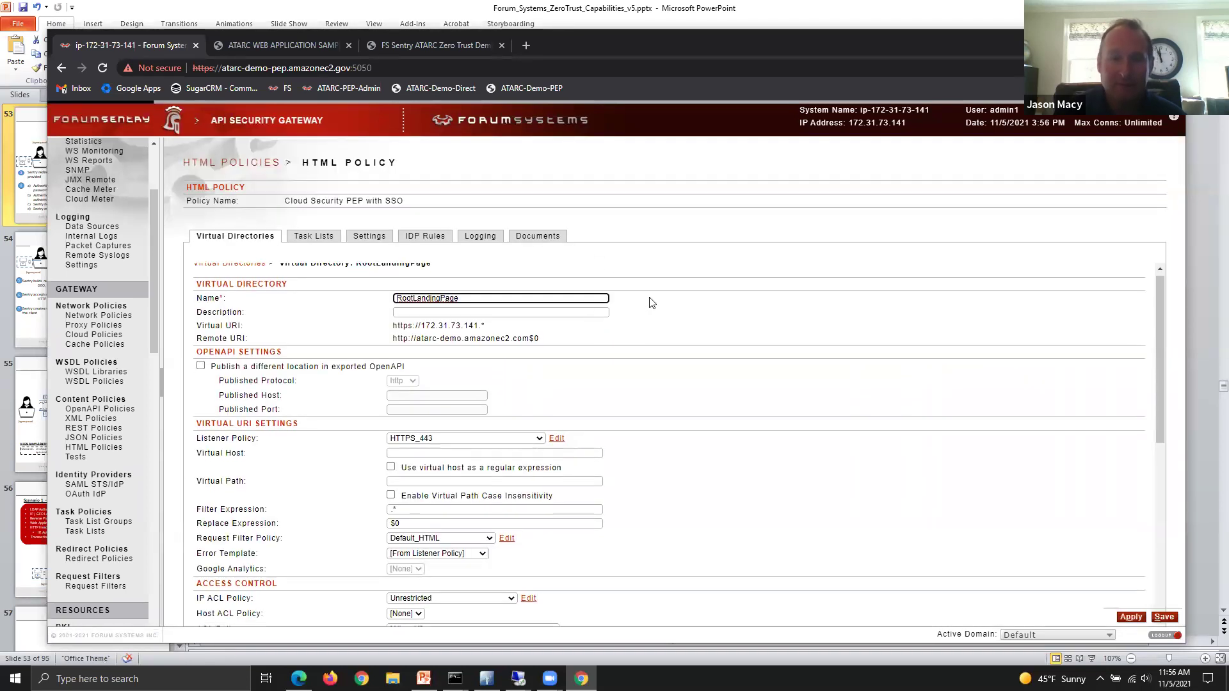
pyautogui.scroll(-2, 651, 302)
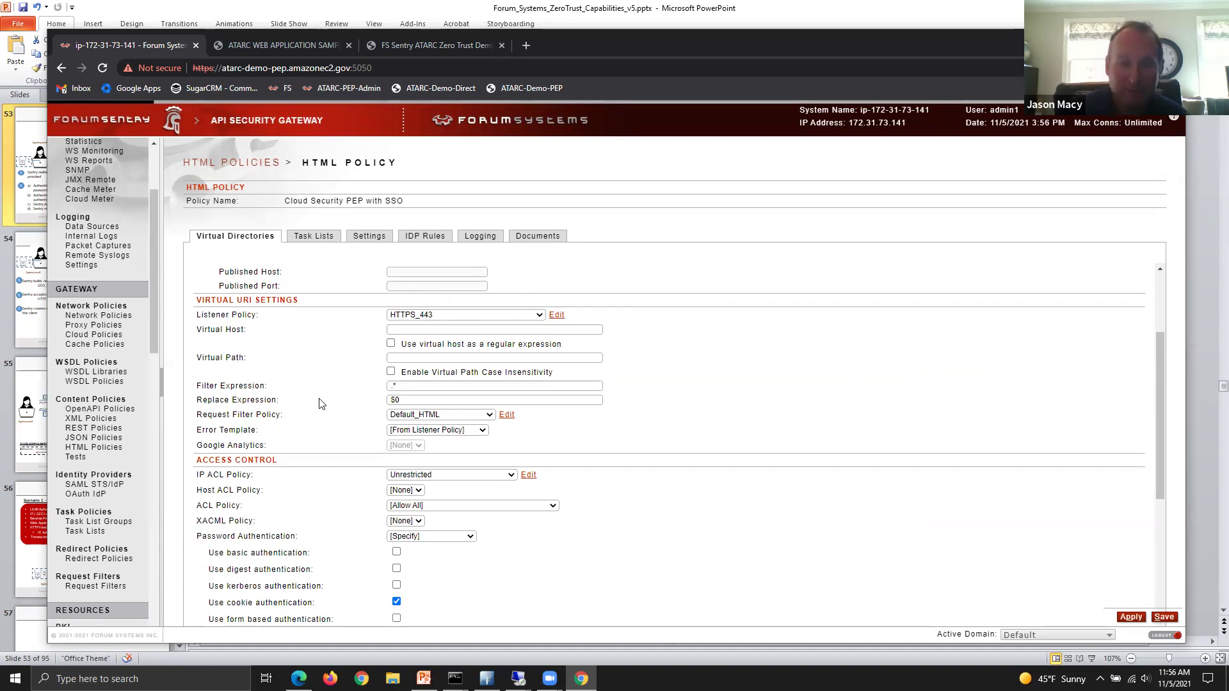
# Step: Review the RootLandingPage virtual directory's password authentication, redirect policy, task processing and remote server settings
pyautogui.scroll(-1, 321, 402)
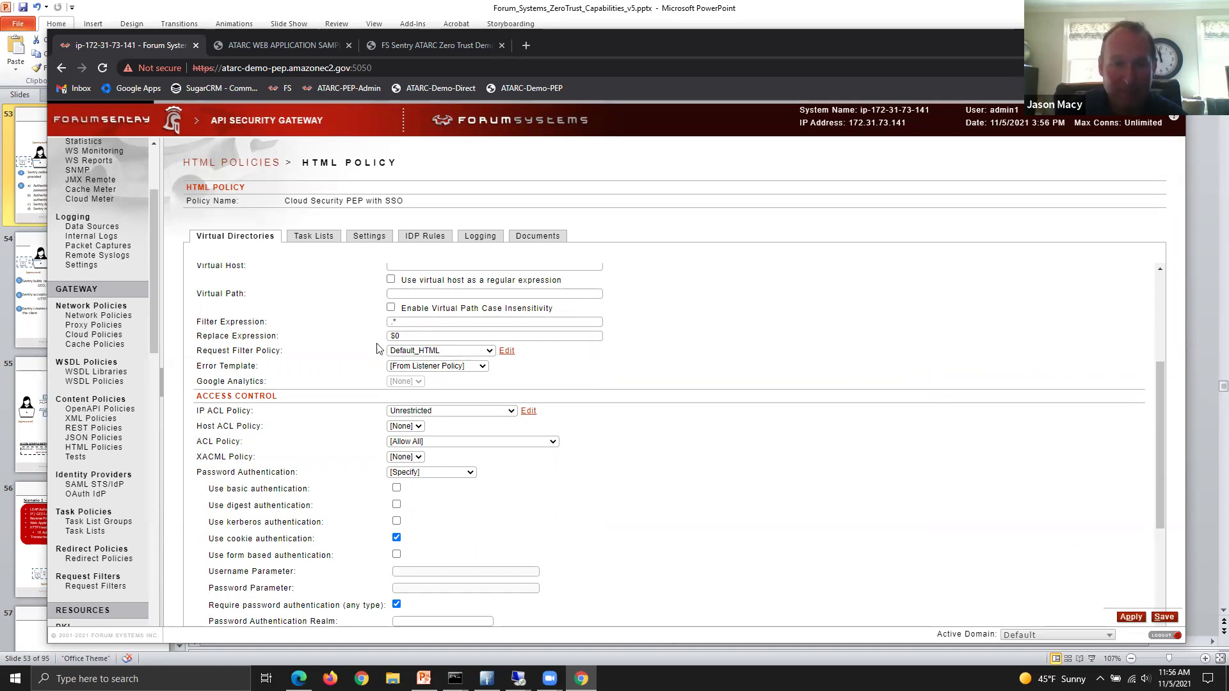
pyautogui.scroll(-1, 313, 386)
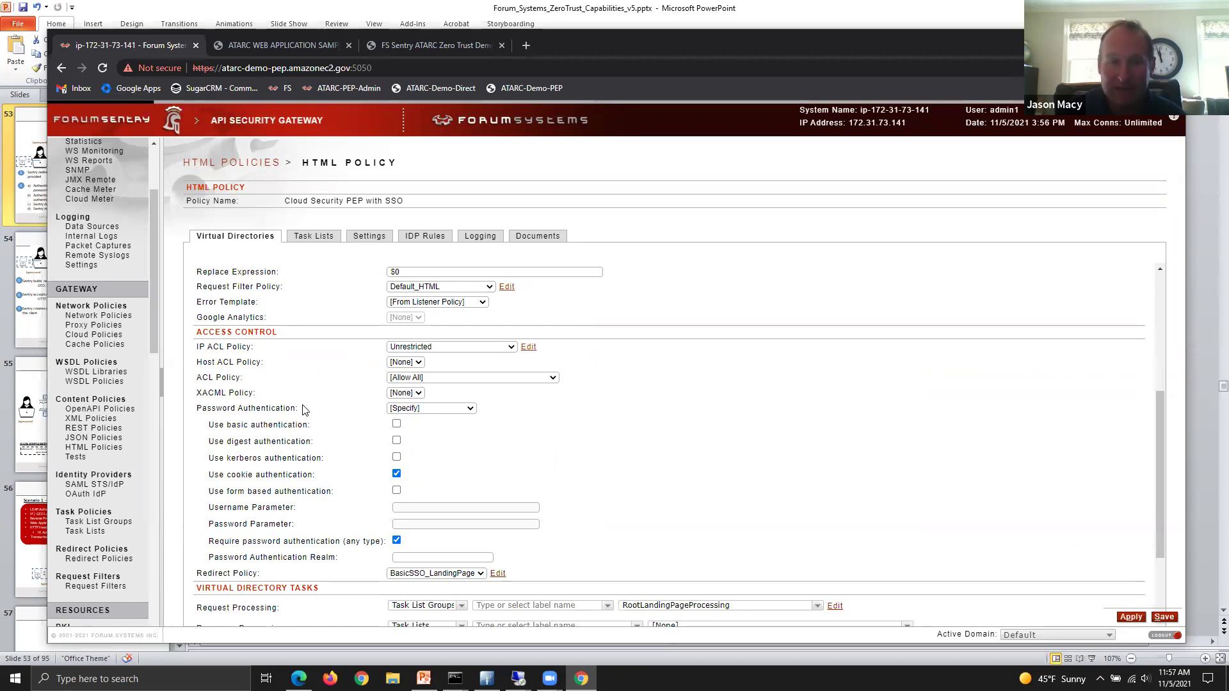
pyautogui.scroll(-2, 304, 410)
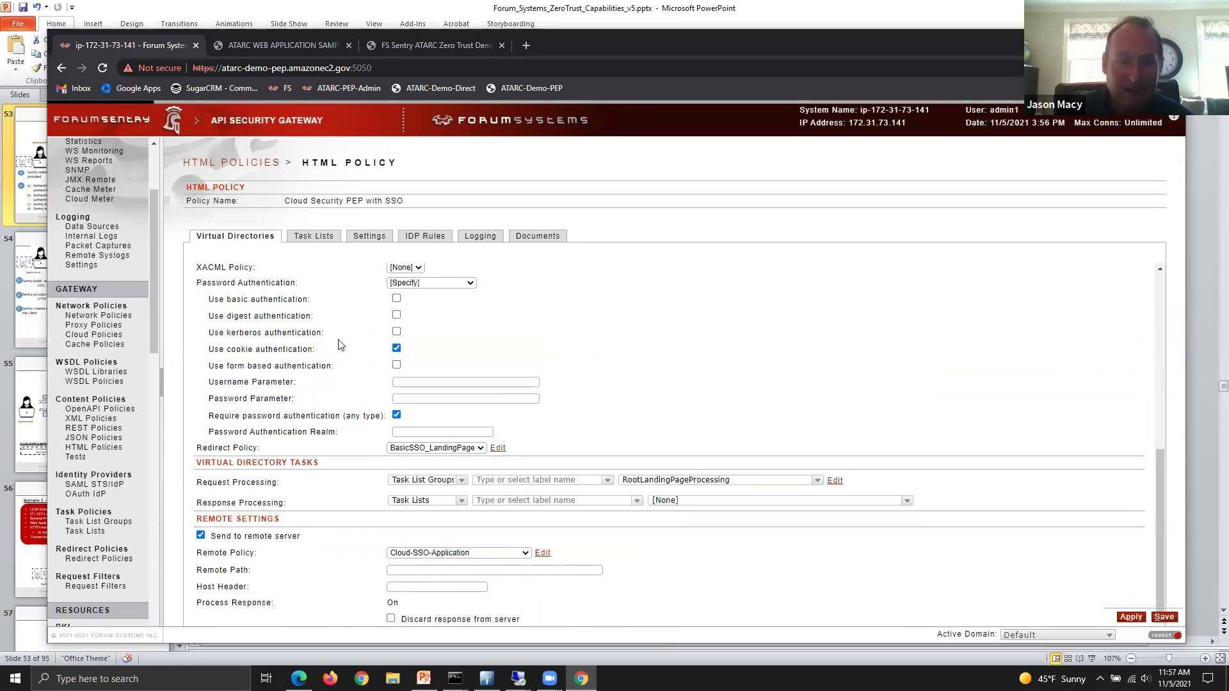
pyautogui.moveTo(195, 456); pyautogui.dragTo(264, 457)
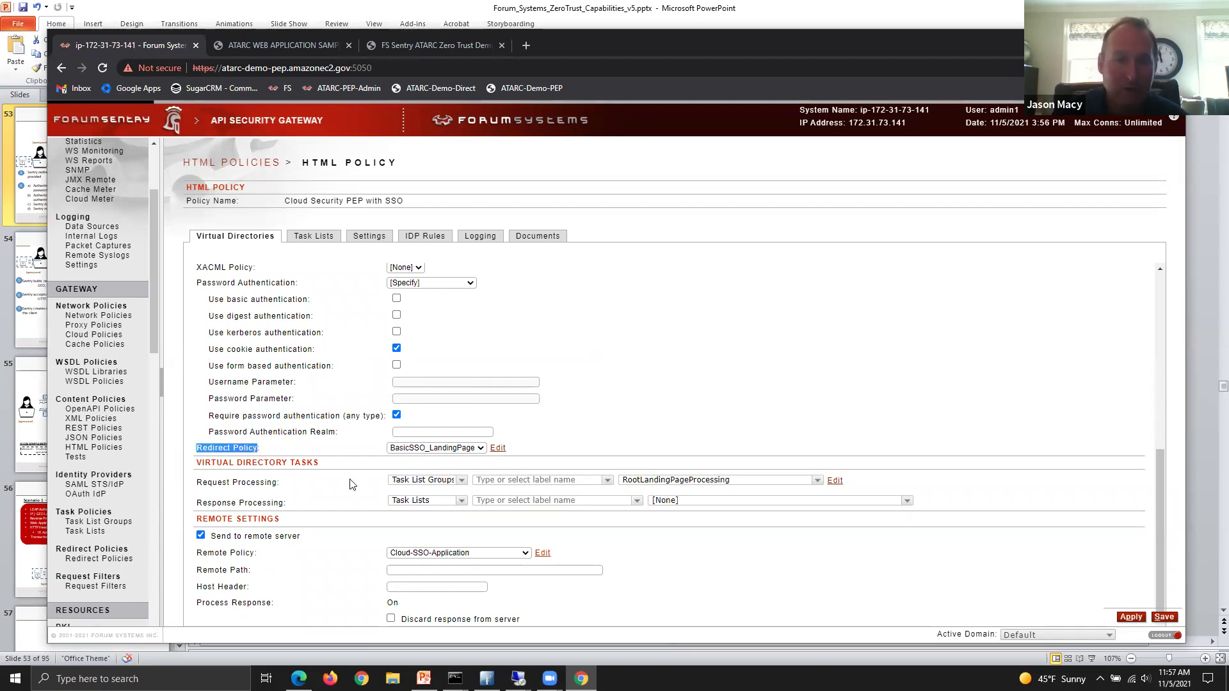
# Step: Open the BasicSSO_LandingPage redirect policy and compare its authentication failure and no-credentials events with the portal's login page
pyautogui.click(499, 449)
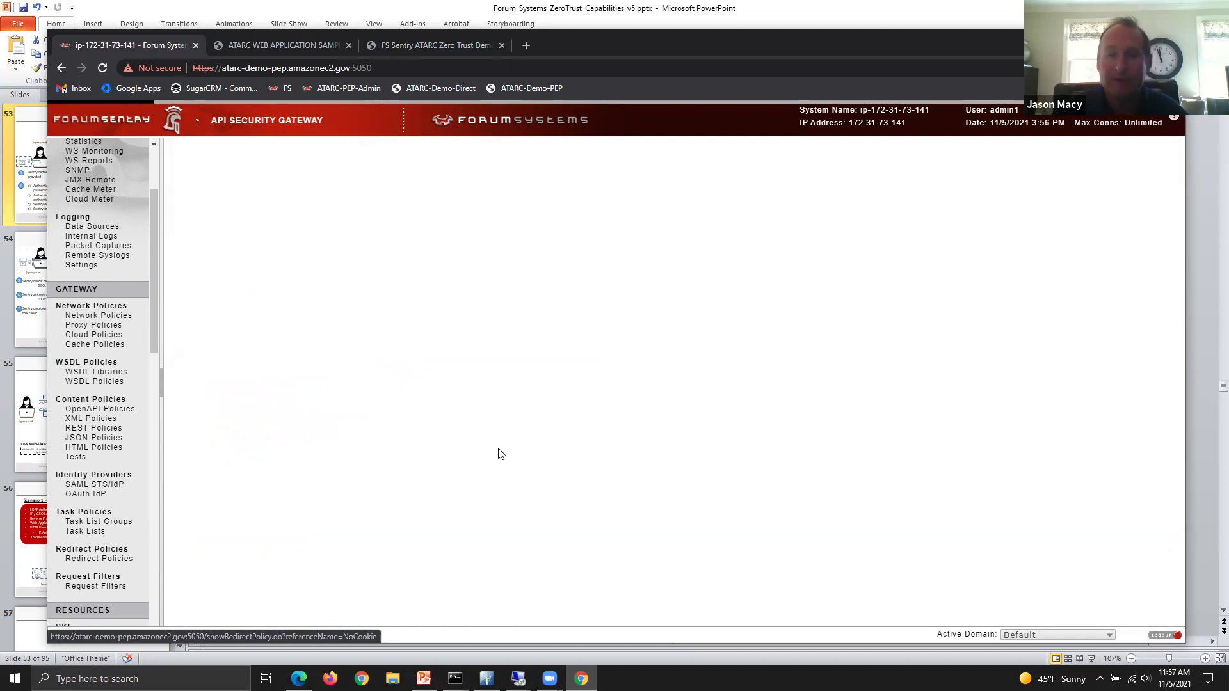
pyautogui.scroll(-2, 500, 453)
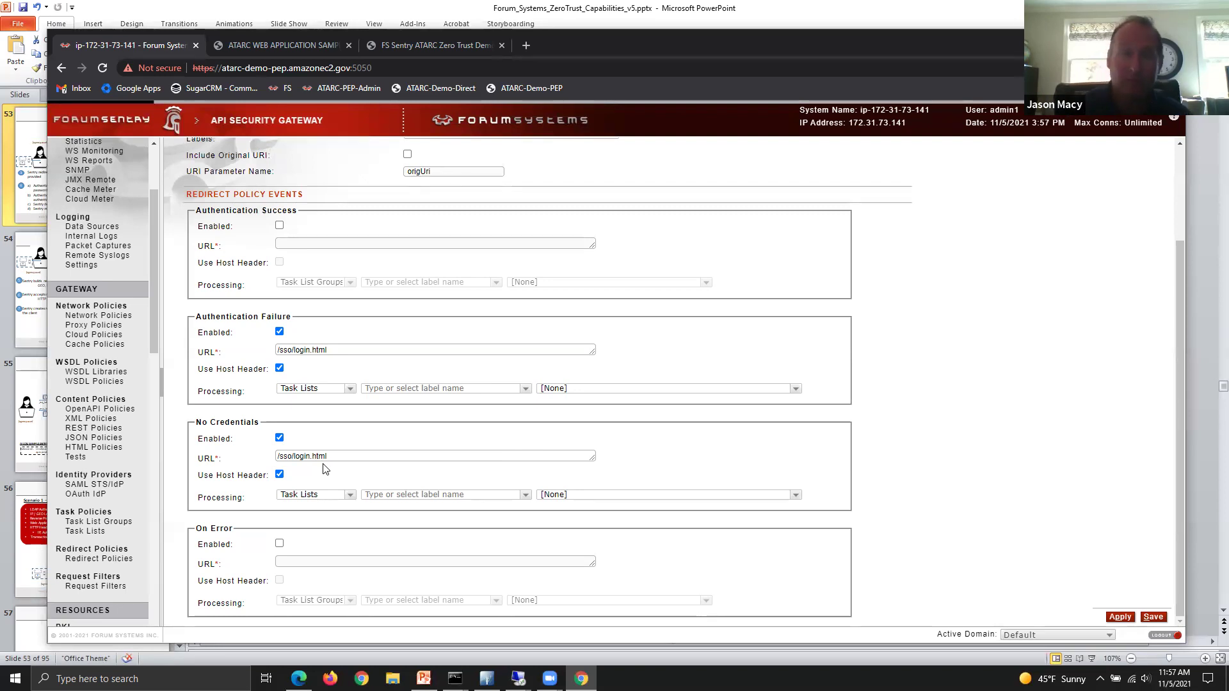
pyautogui.click(408, 55)
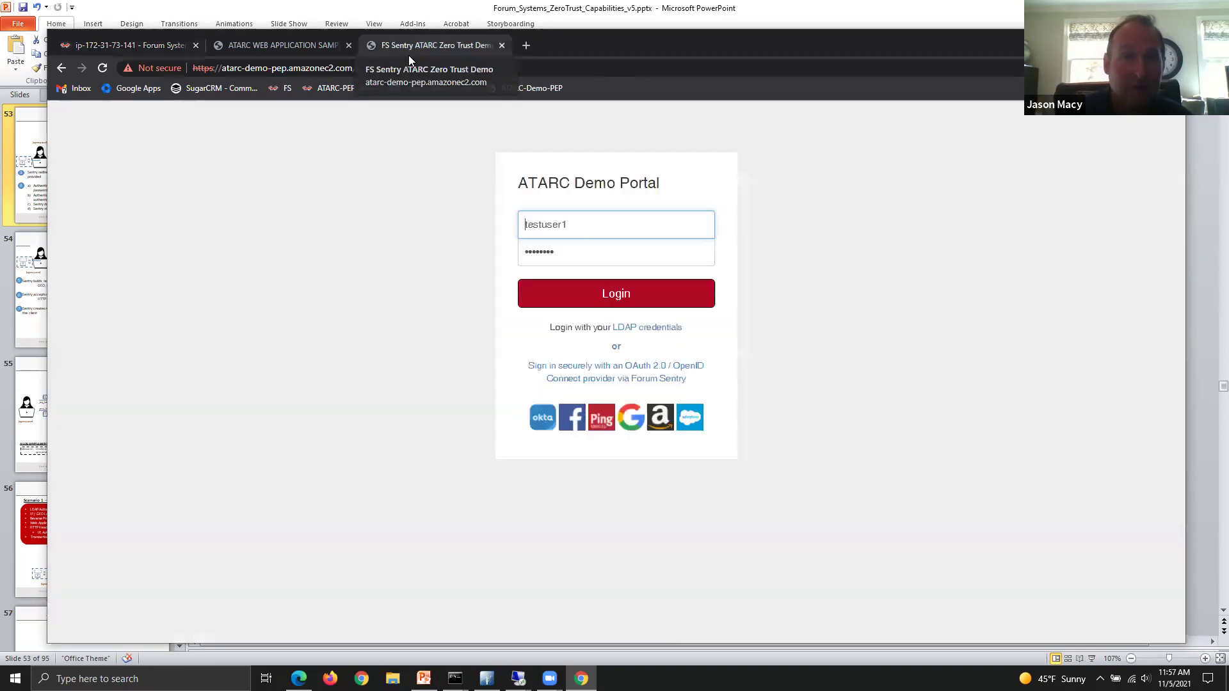
pyautogui.click(166, 56)
pyautogui.scroll(2, 349, 168)
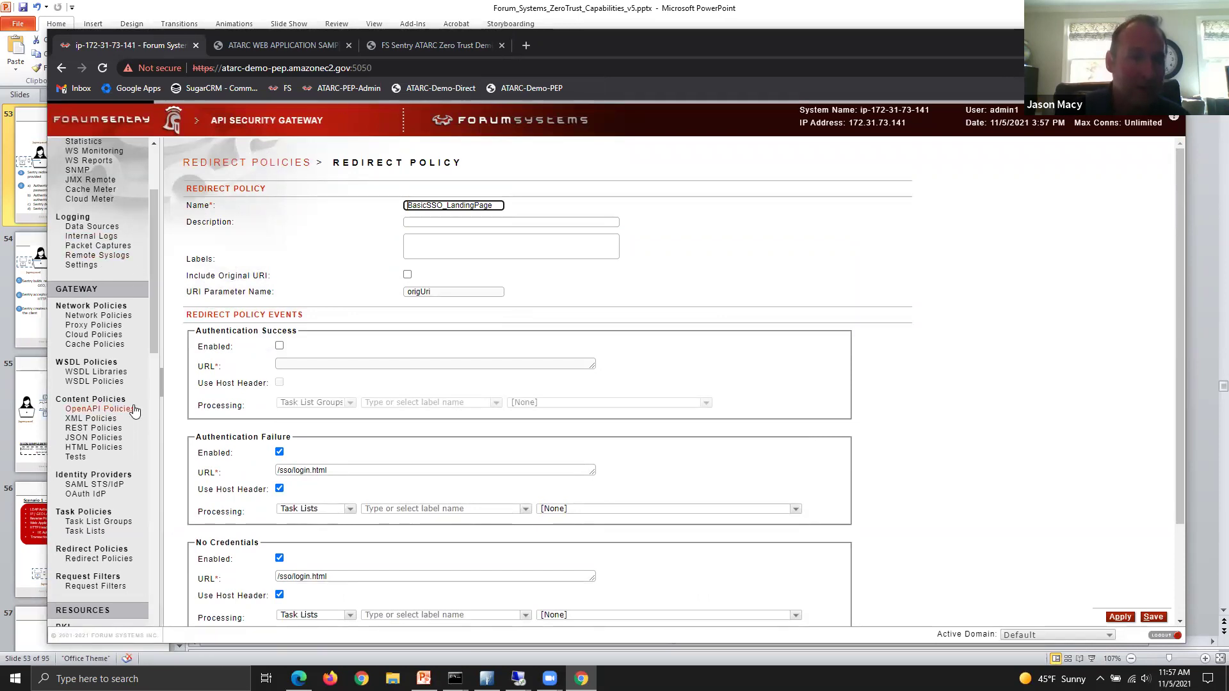
# Step: Open today's access log and trace the /sso/login.html request's session in the system log
pyautogui.click(109, 241)
pyautogui.click(207, 464)
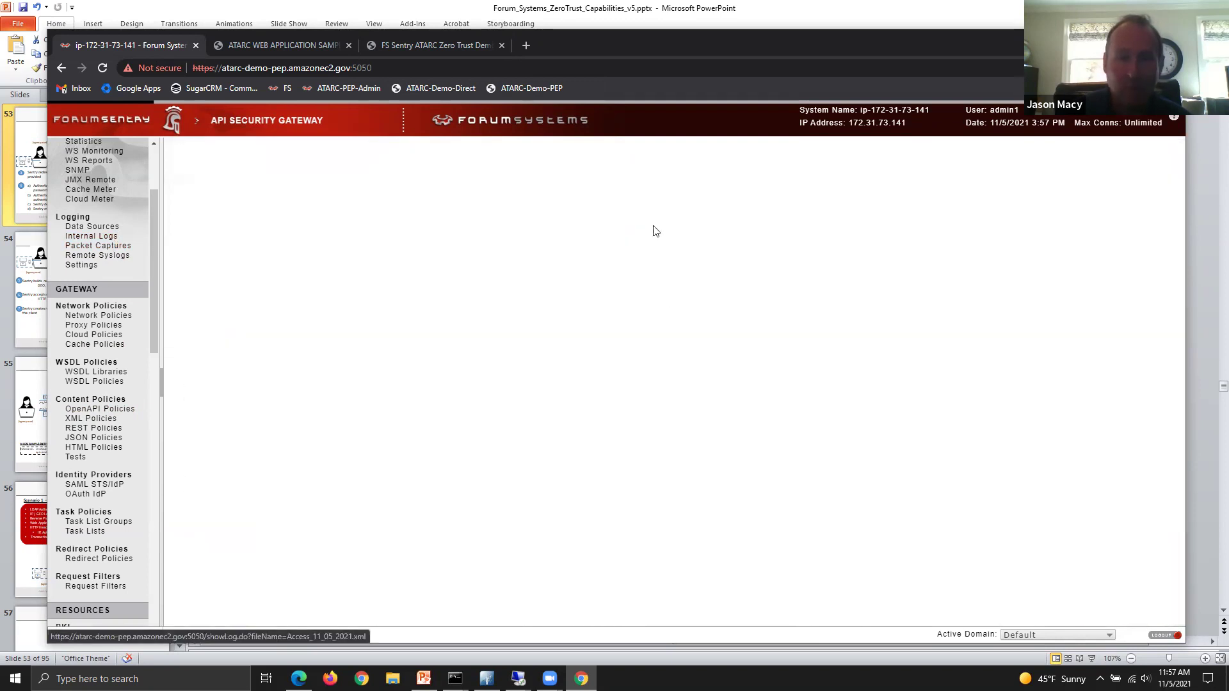
pyautogui.moveTo(830, 317); pyautogui.dragTo(743, 328)
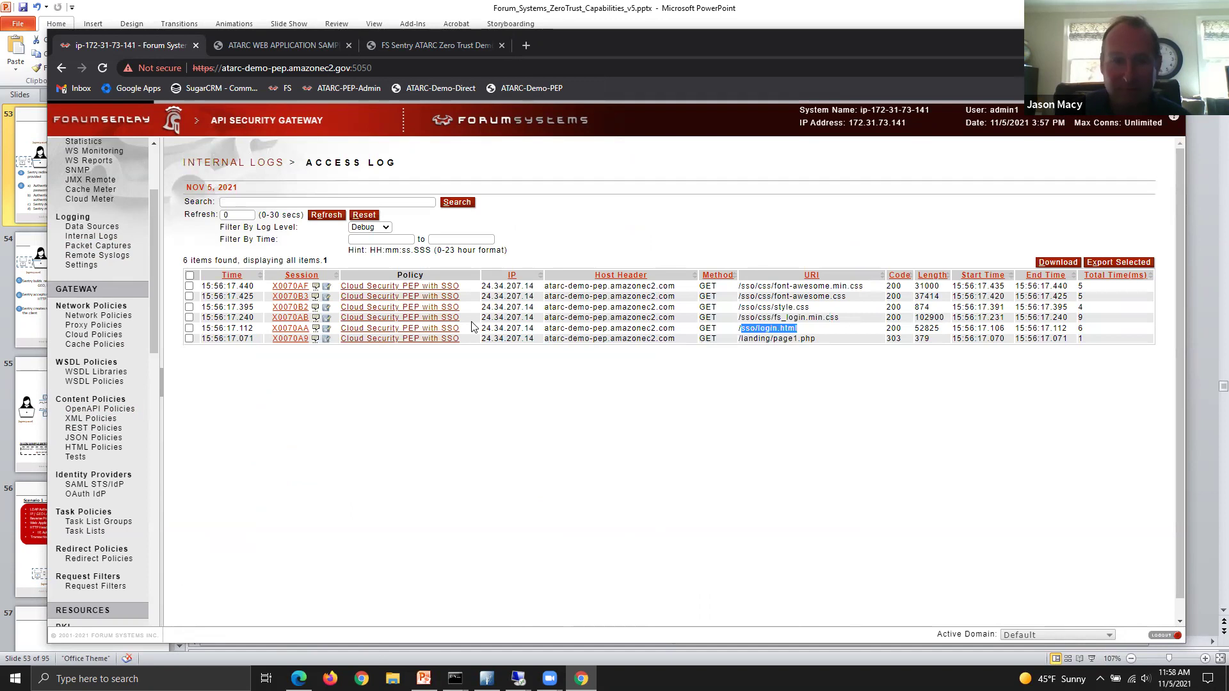
pyautogui.click(291, 329)
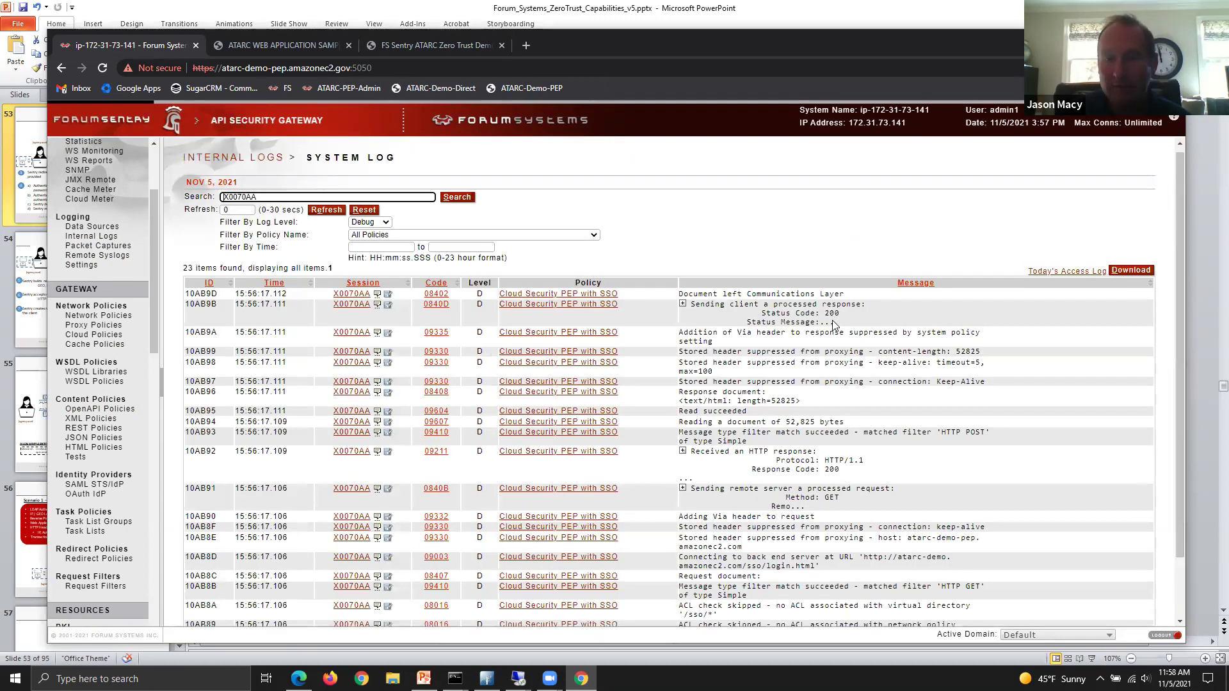
pyautogui.scroll(-1, 664, 370)
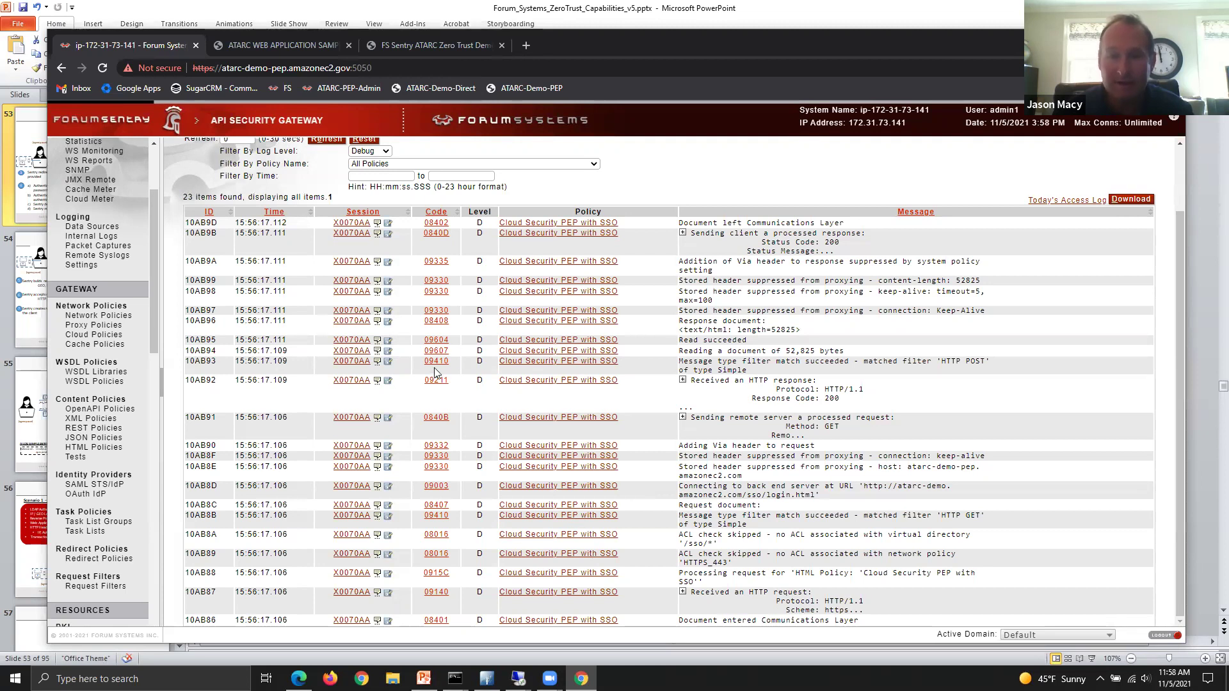
pyautogui.tripleClick(448, 341)
pyautogui.click(447, 344)
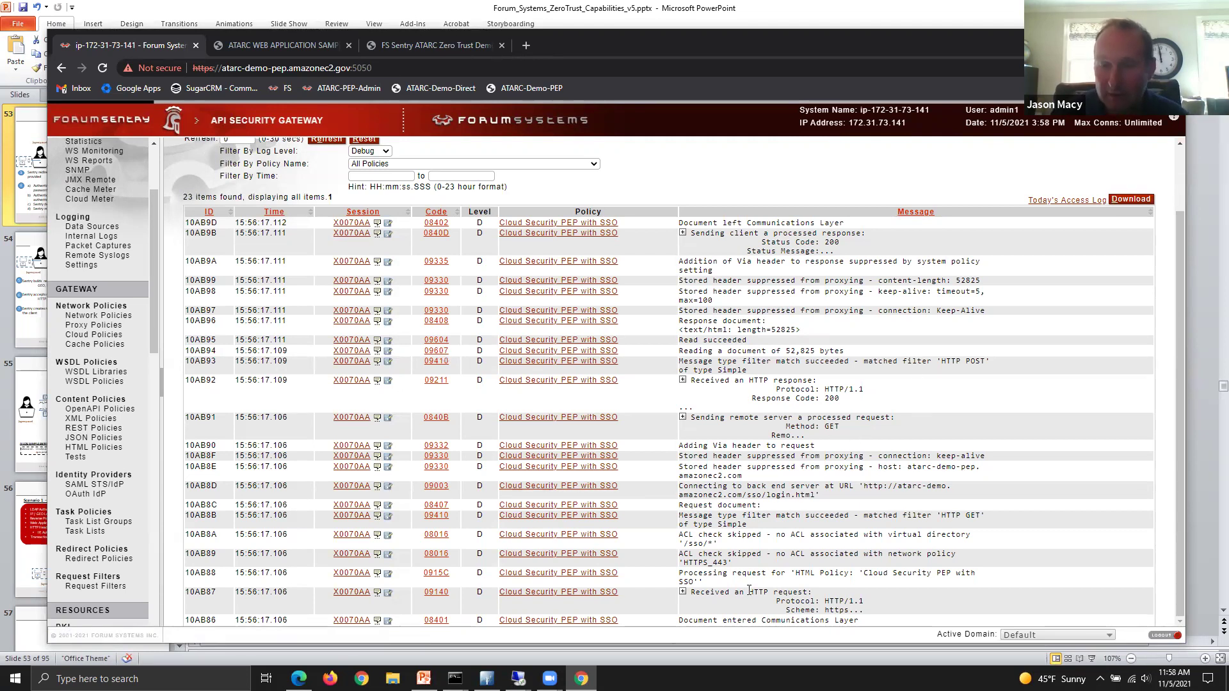
# Step: Expand the session's received HTTP request, received HTTP response and processed client response entries and examine their details
pyautogui.click(682, 591)
pyautogui.scroll(-5, 824, 400)
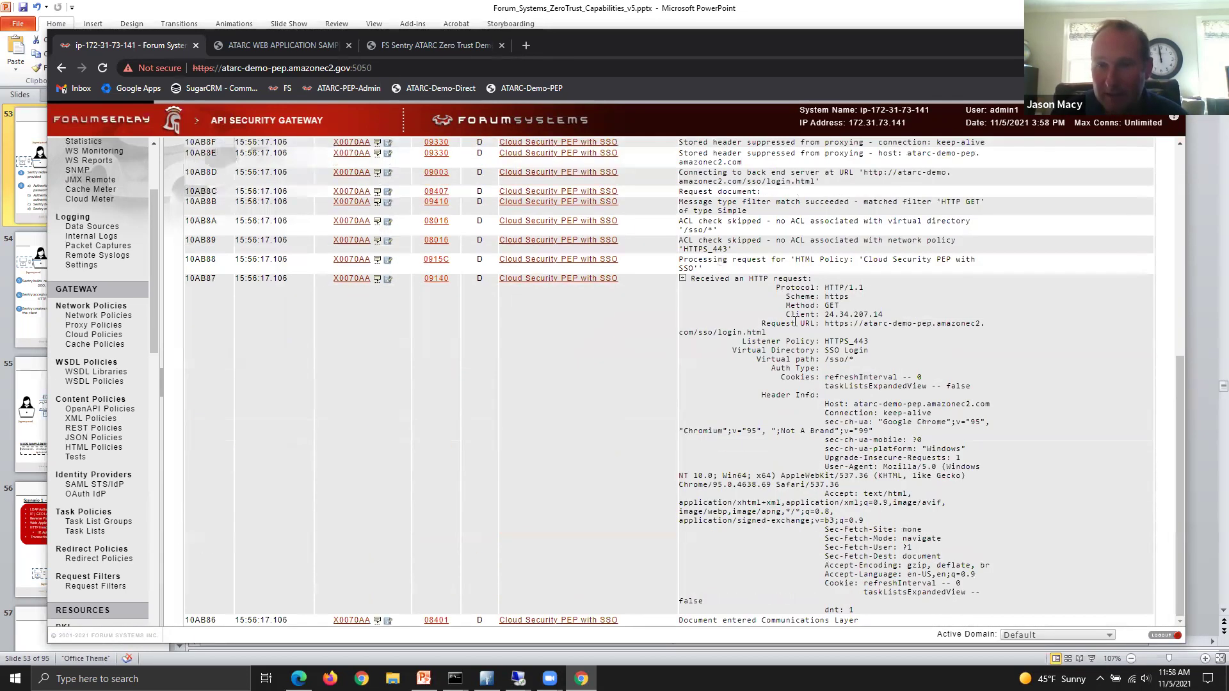
pyautogui.scroll(2, 781, 346)
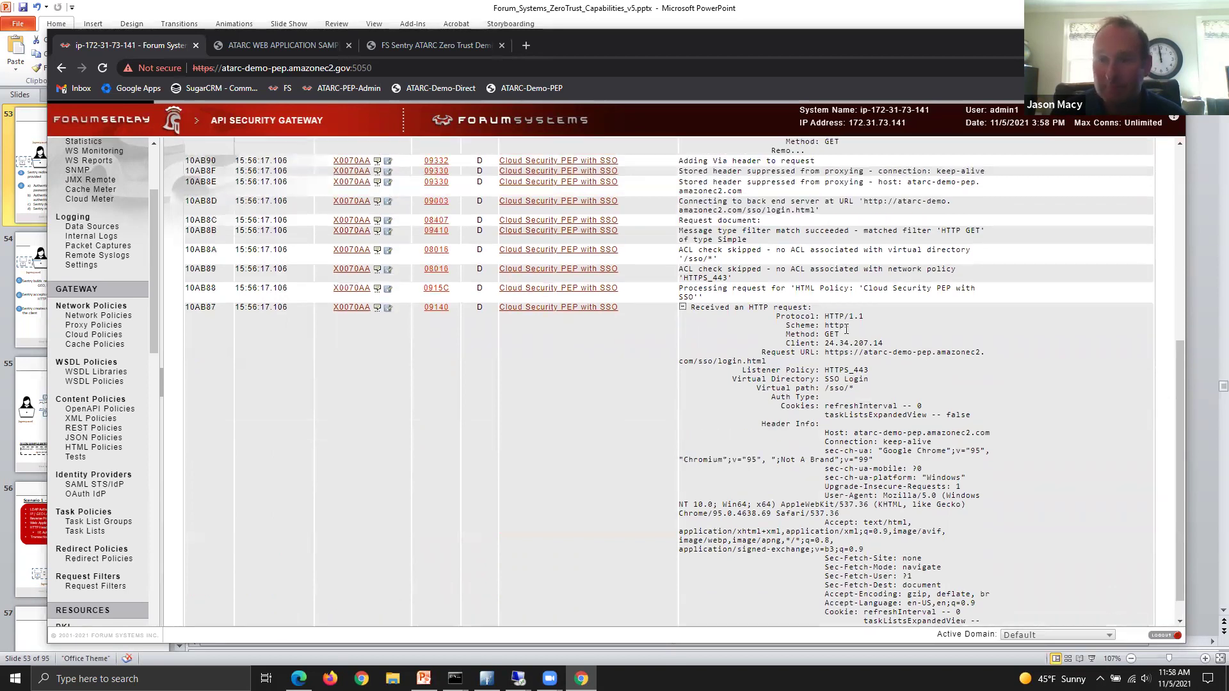
pyautogui.scroll(3, 781, 345)
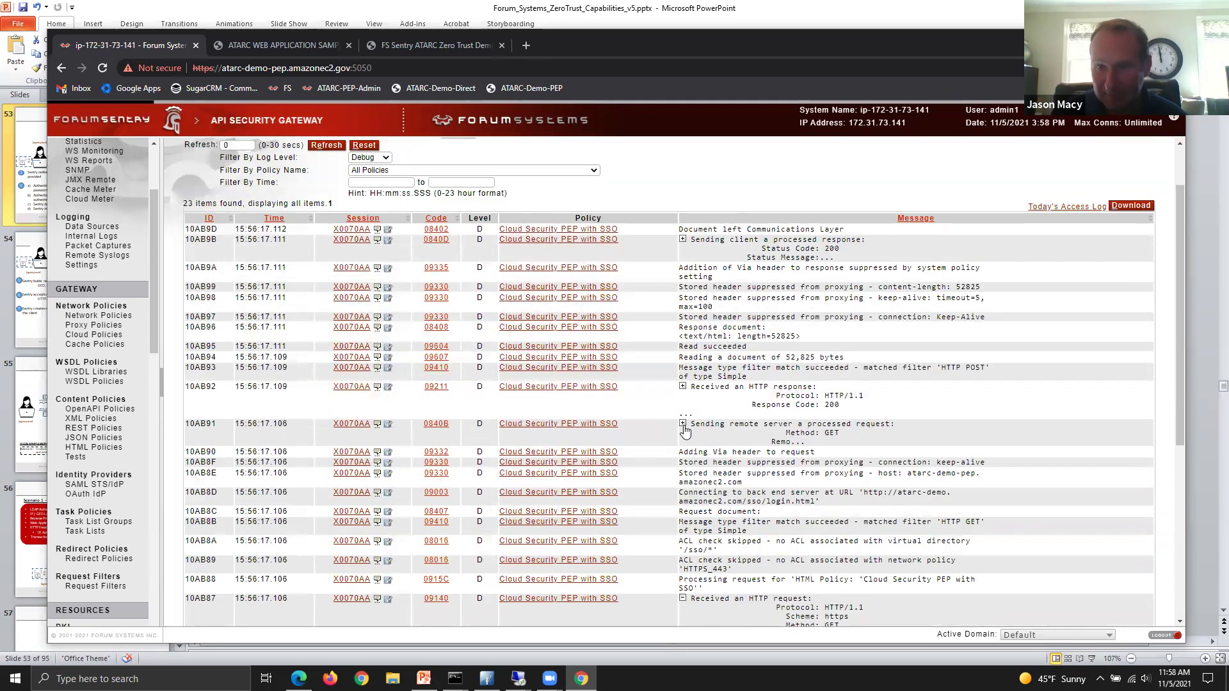
pyautogui.click(683, 387)
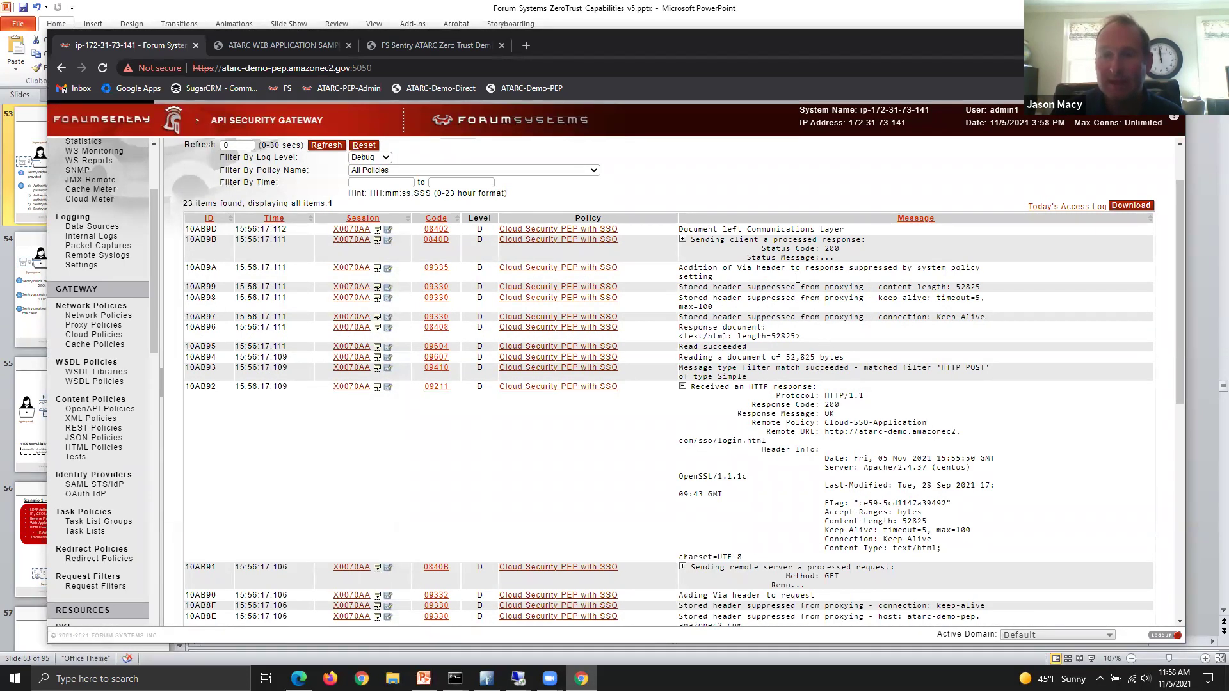
pyautogui.click(683, 239)
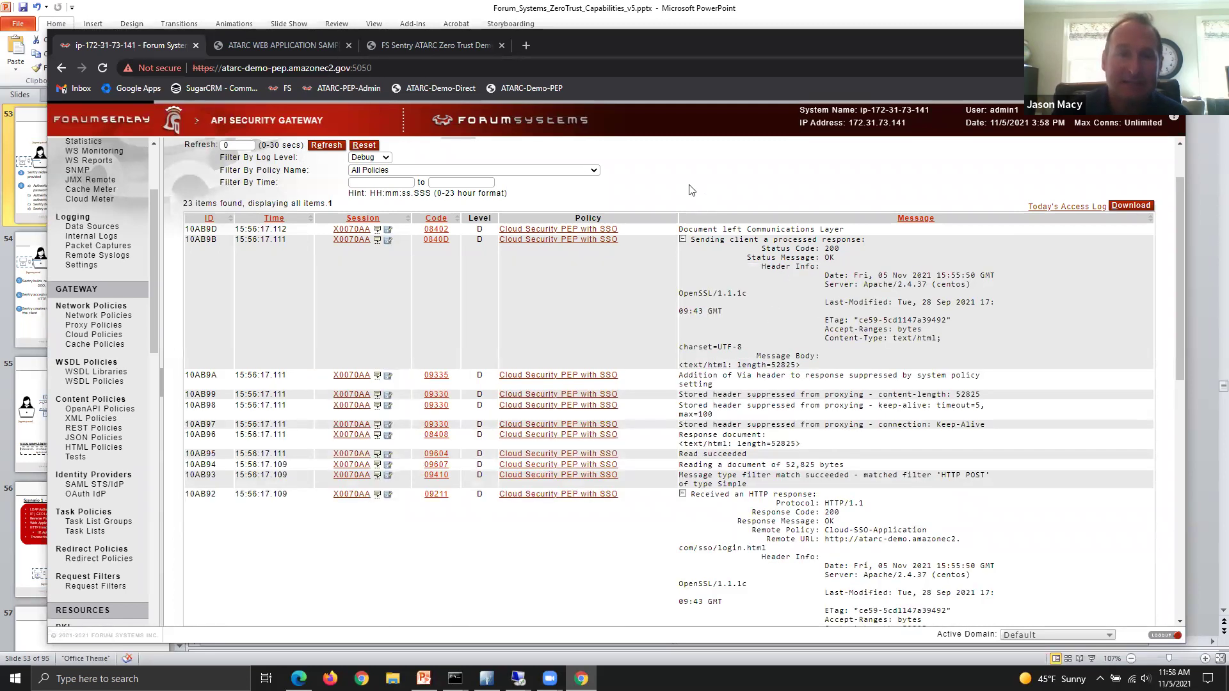
# Step: Revisit the portal login page, then switch to Apache Directory Studio and compare the title attributes of testuser1 and testuser2
pyautogui.click(429, 46)
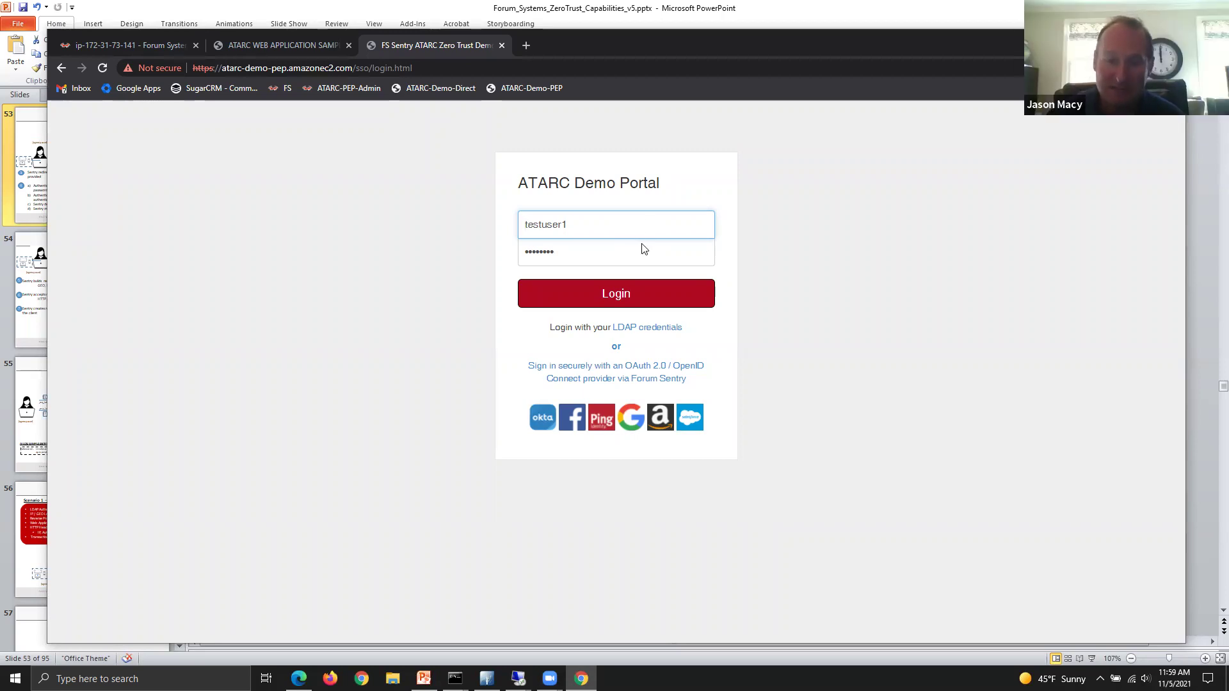
pyautogui.click(487, 678)
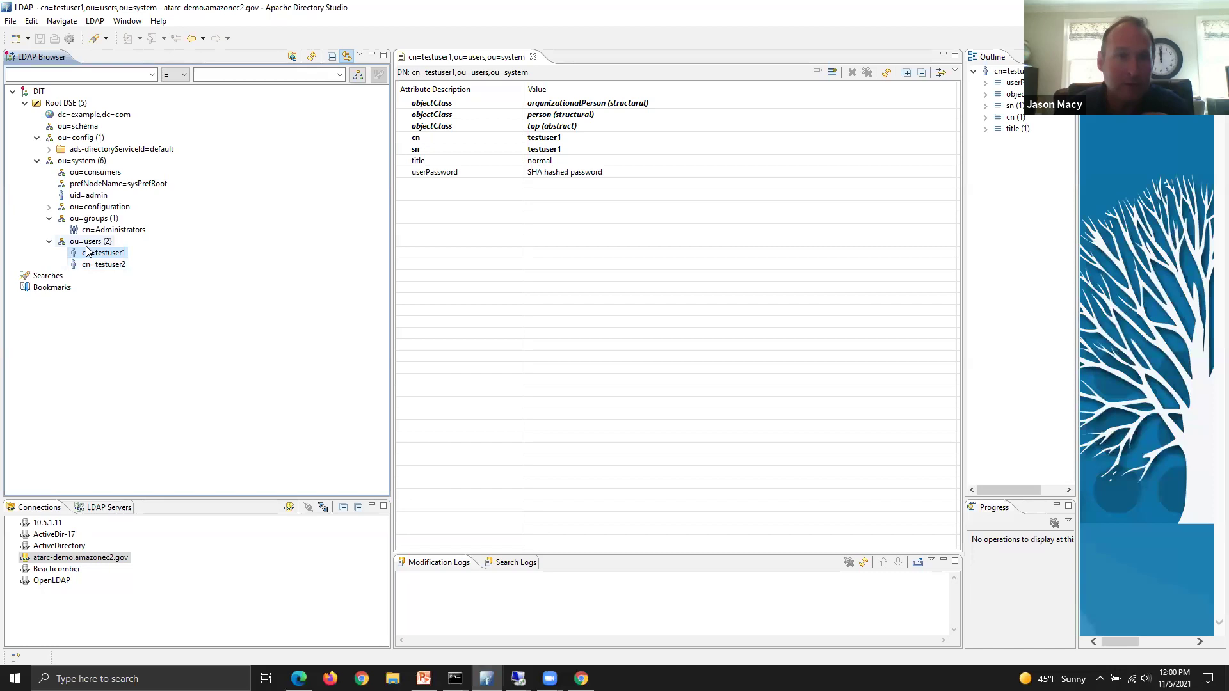
pyautogui.click(104, 264)
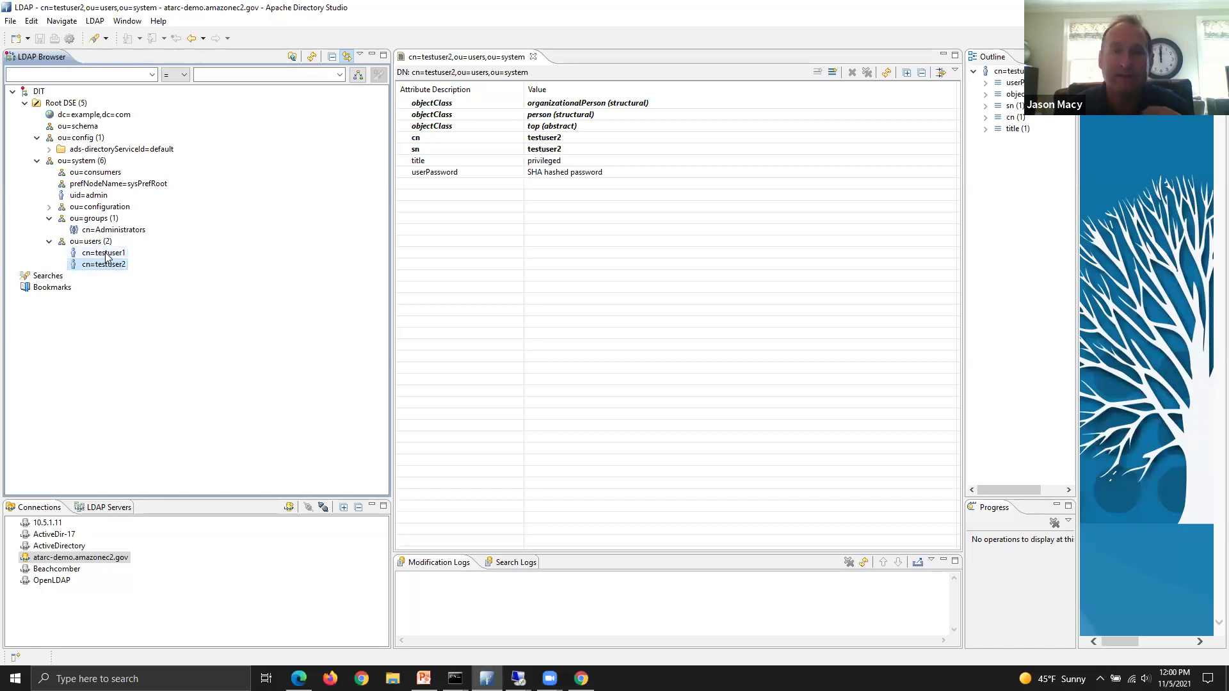
pyautogui.click(104, 253)
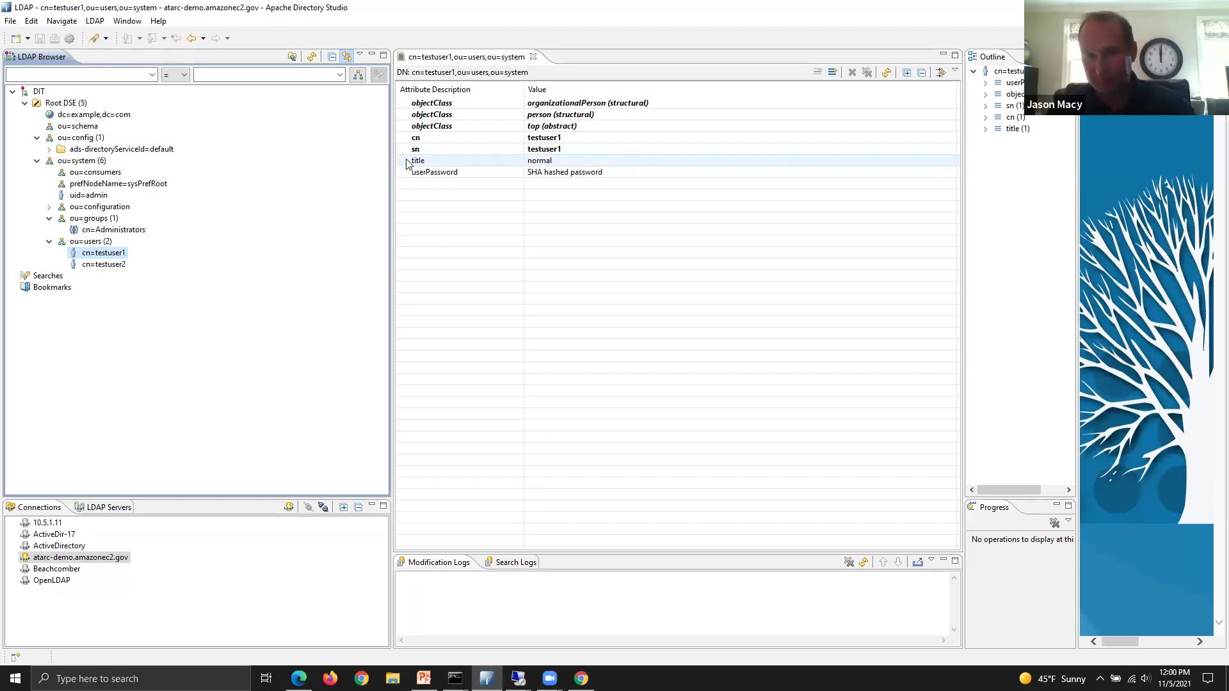
pyautogui.click(575, 160)
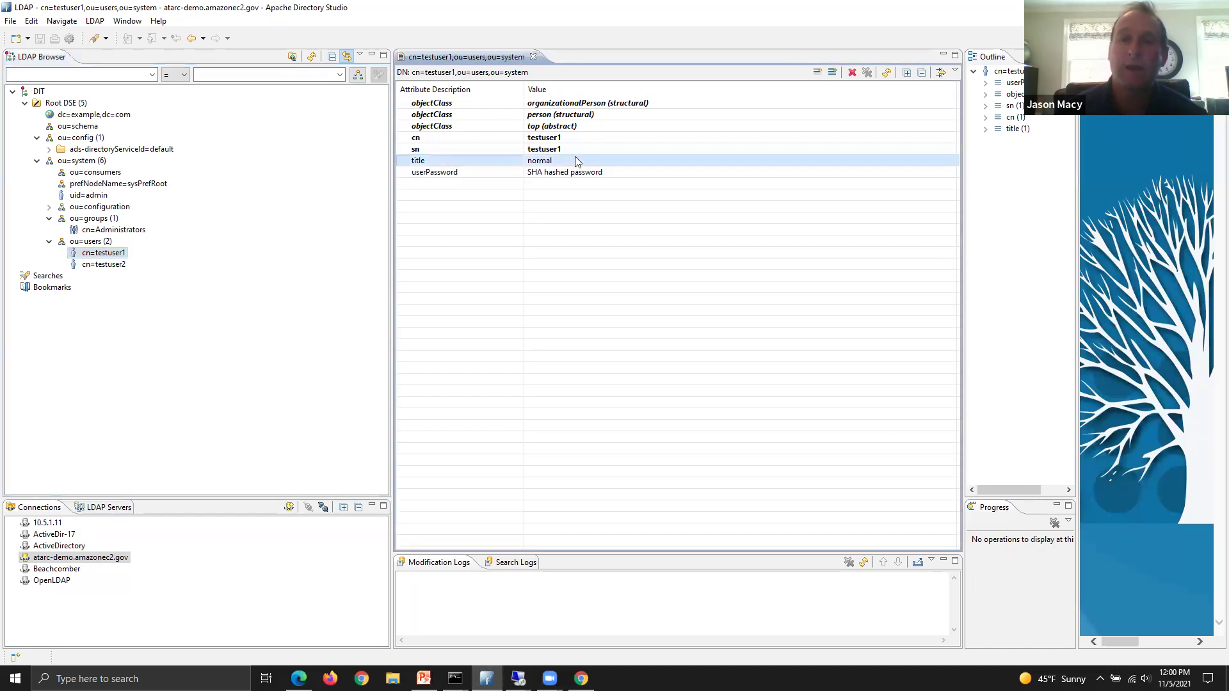
pyautogui.click(119, 265)
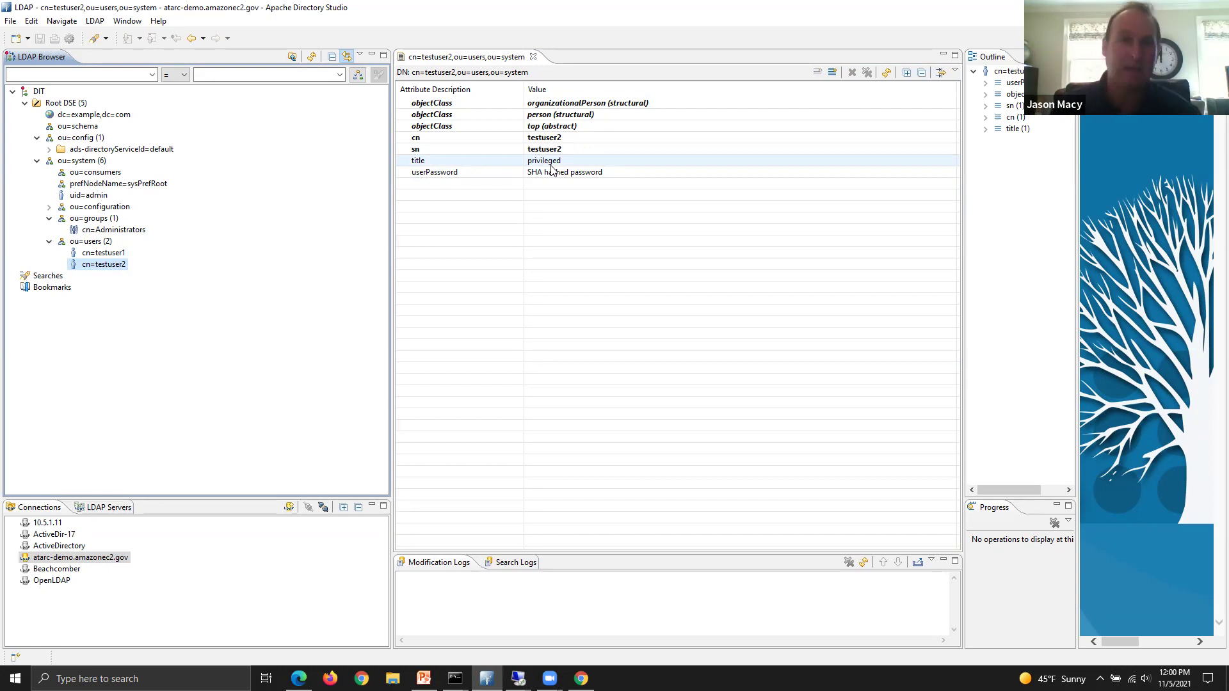
# Step: Switch back to the gateway console in Chrome and review the LDAP Auth virtual directory of the Cloud Security PEP with SSO policy
pyautogui.click(580, 678)
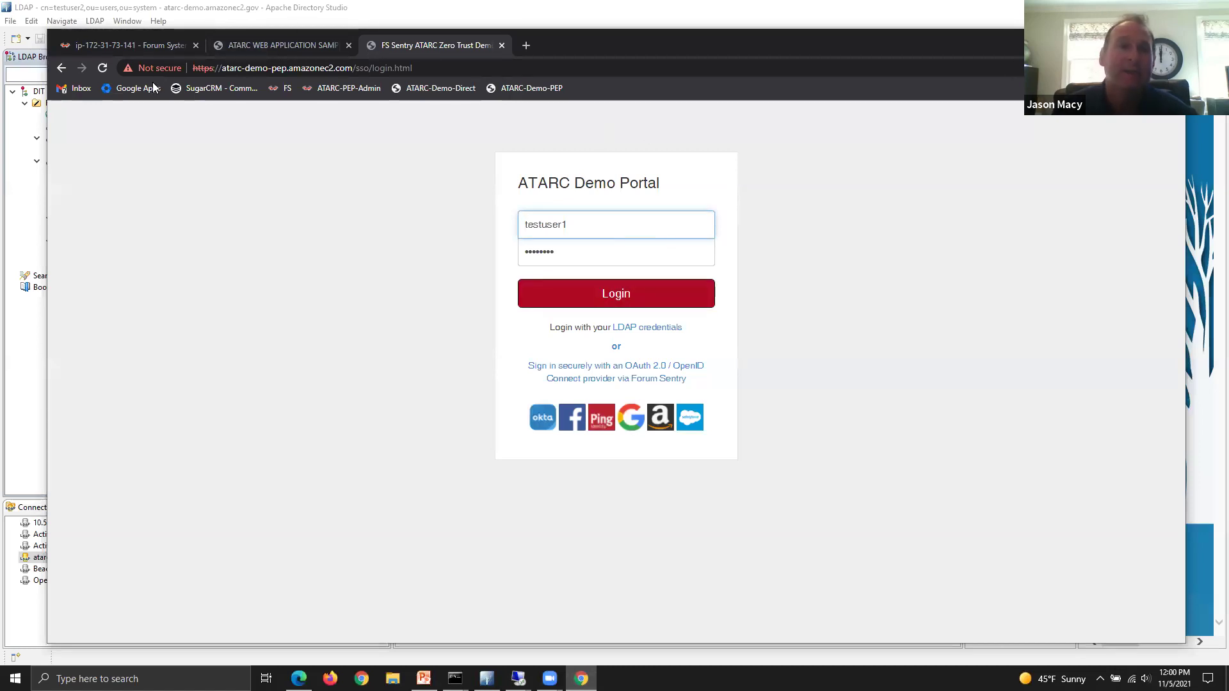
pyautogui.click(151, 42)
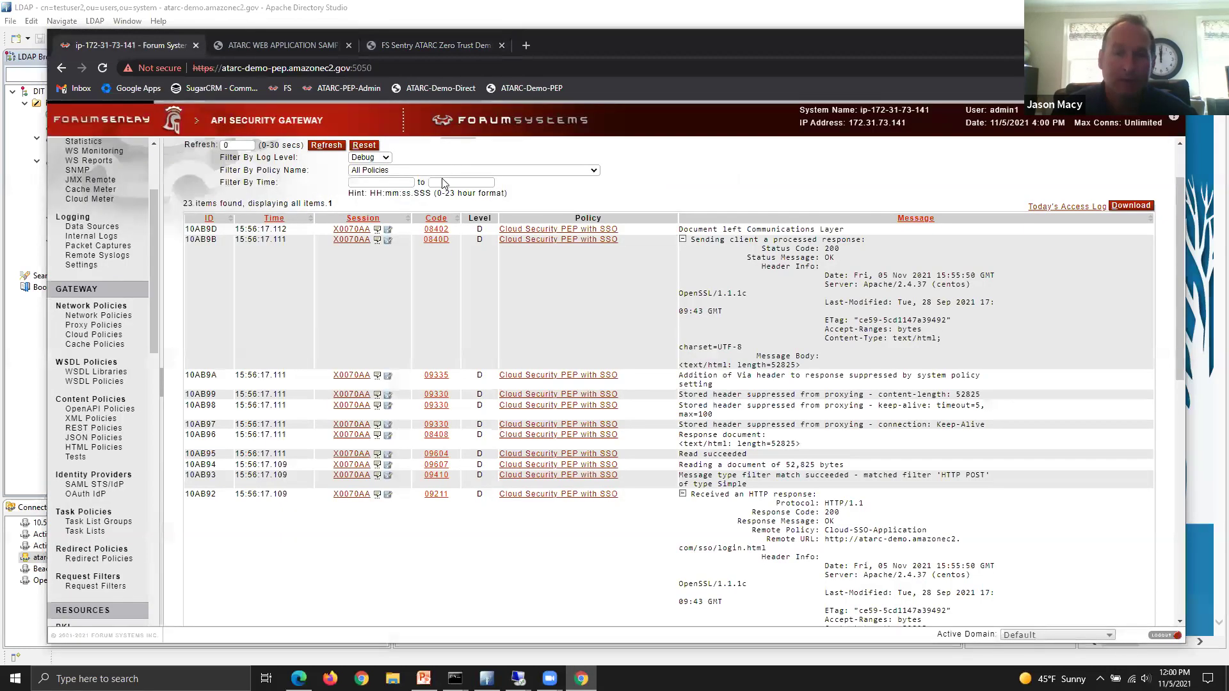
pyautogui.click(90, 448)
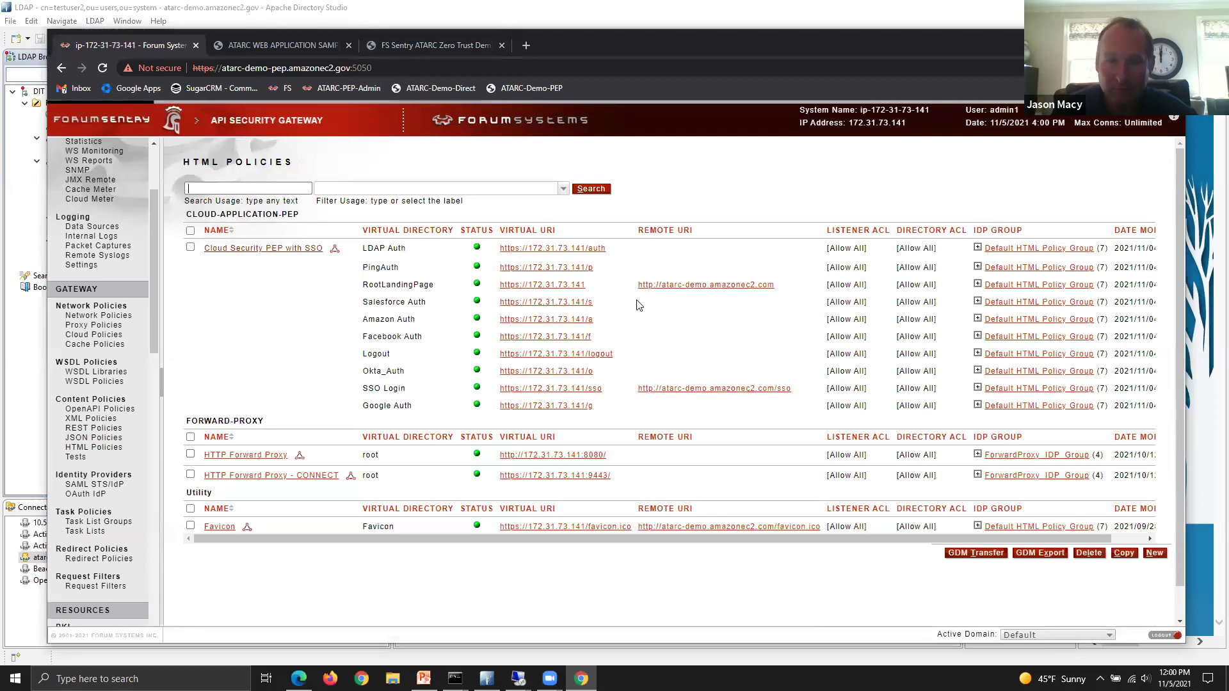
pyautogui.moveTo(367, 248); pyautogui.dragTo(407, 248)
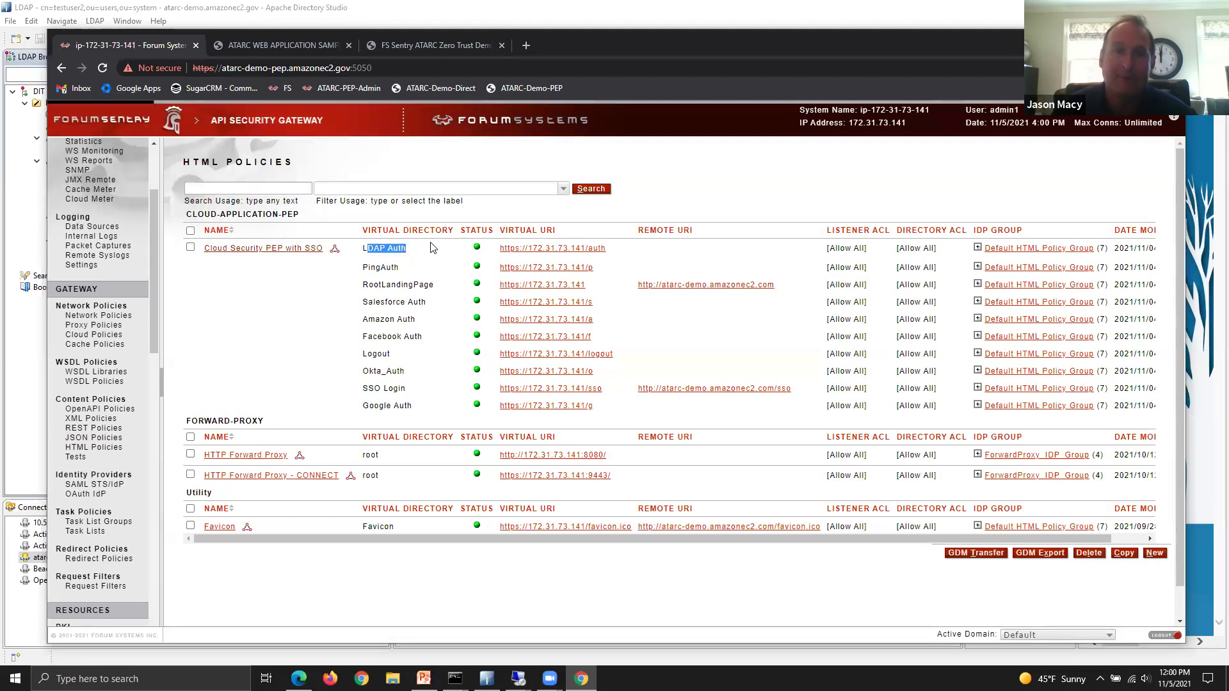
pyautogui.click(544, 248)
pyautogui.scroll(-5, 731, 355)
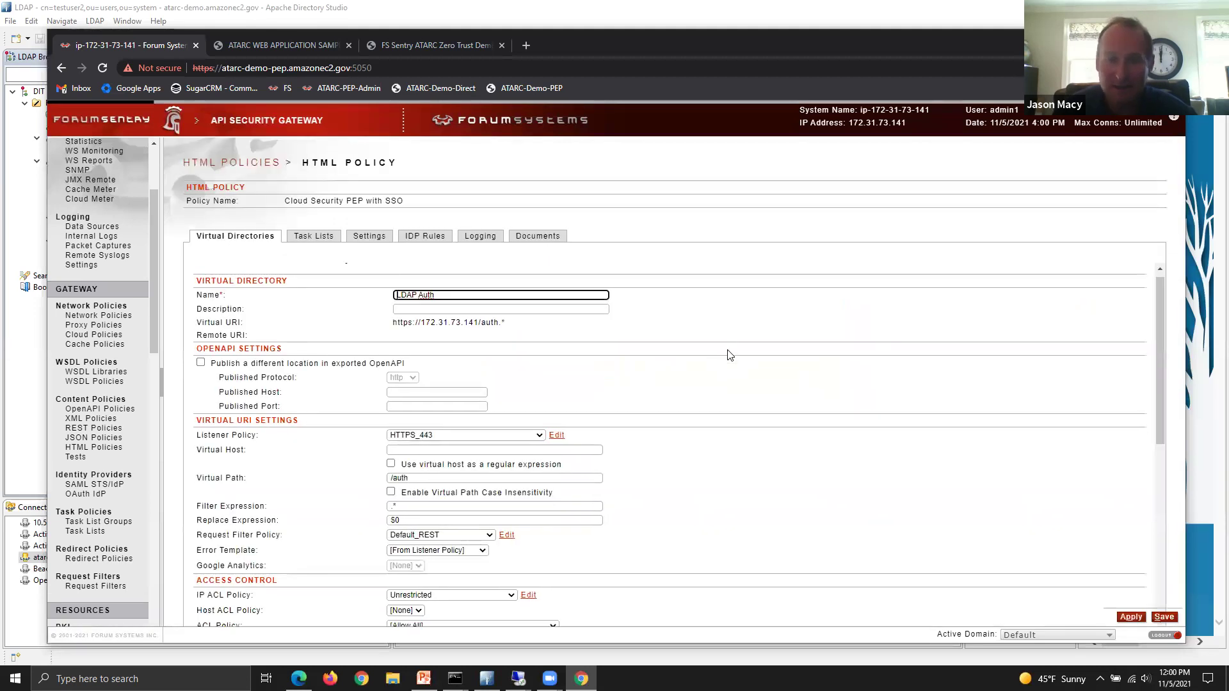
pyautogui.scroll(-2, 731, 356)
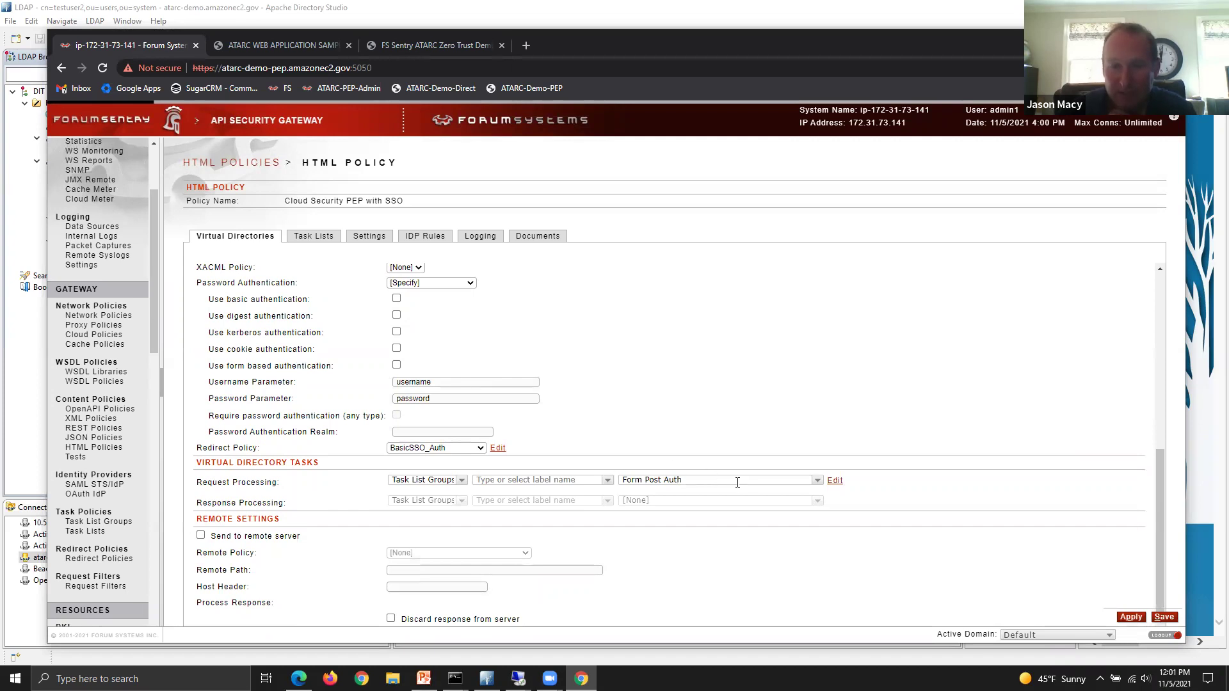
# Step: From the Form Post Auth task list group, open the GEO Source IP To Country Lookup list's Map SourceIP to User Attribute task and its mapping
pyautogui.click(834, 480)
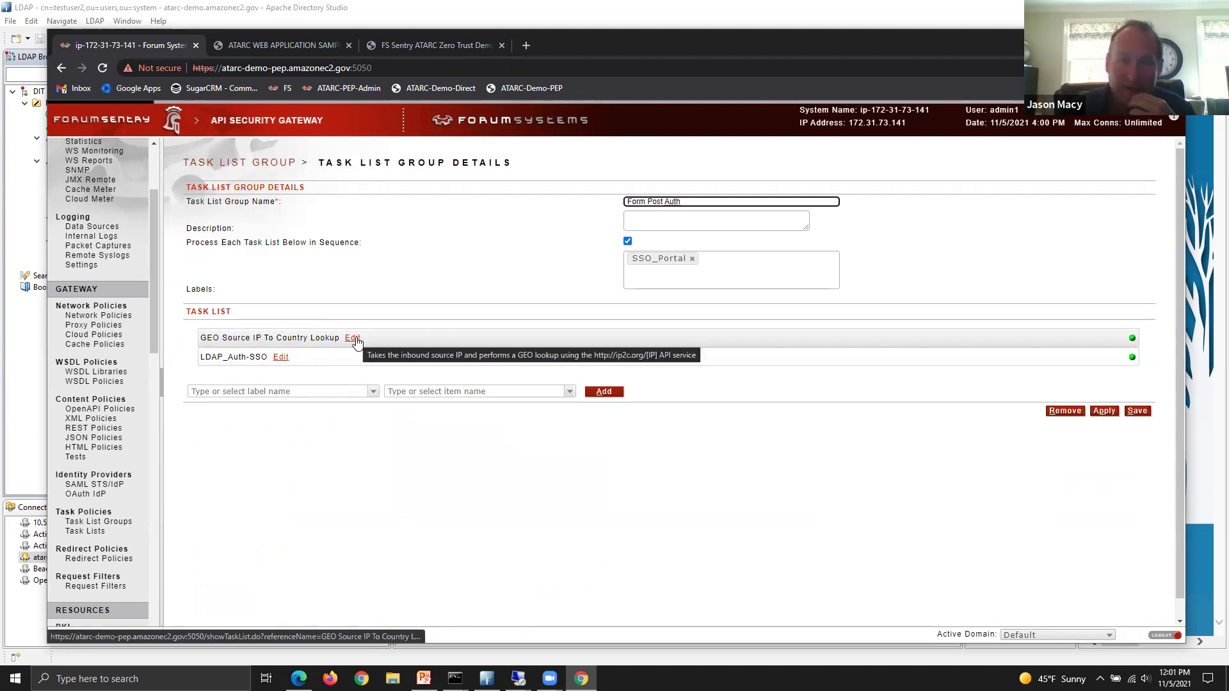
pyautogui.moveTo(357, 341)
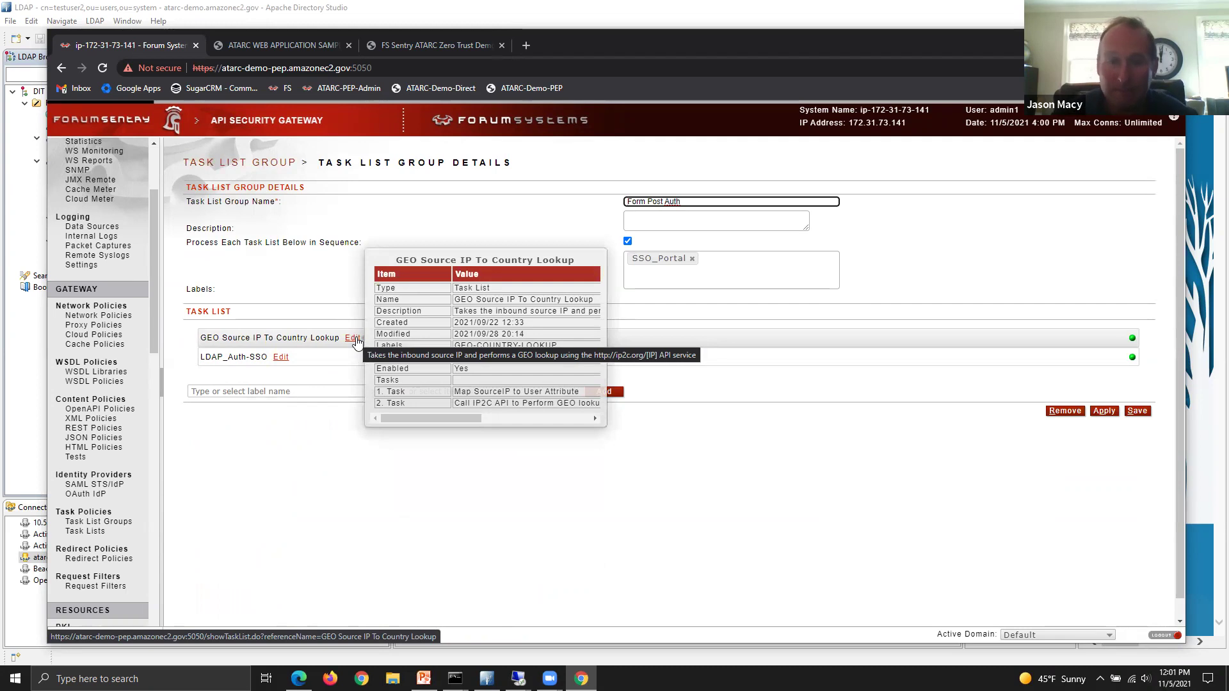
pyautogui.click(353, 338)
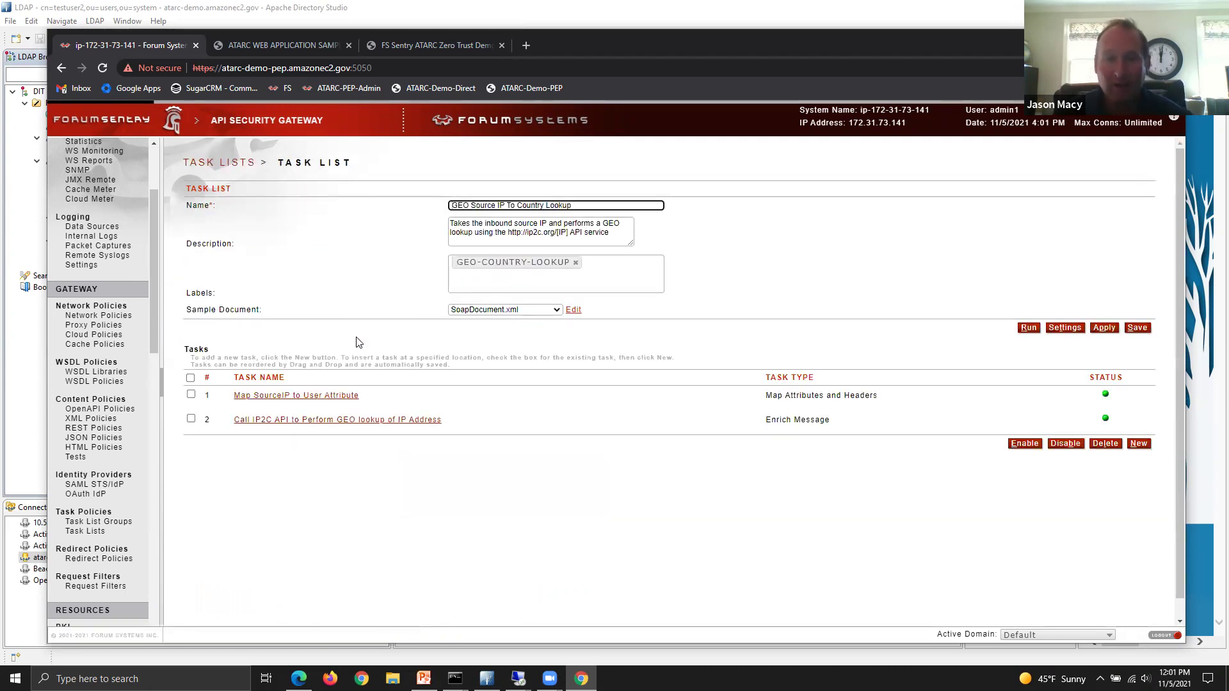
pyautogui.click(302, 397)
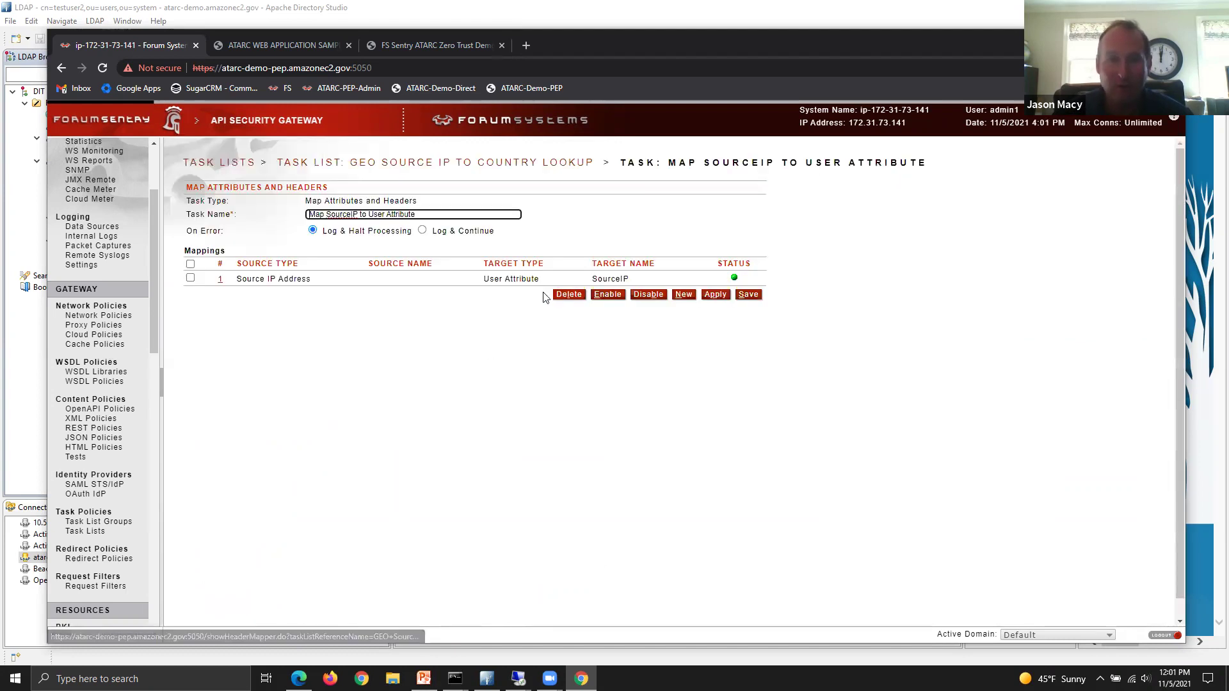
pyautogui.click(221, 285)
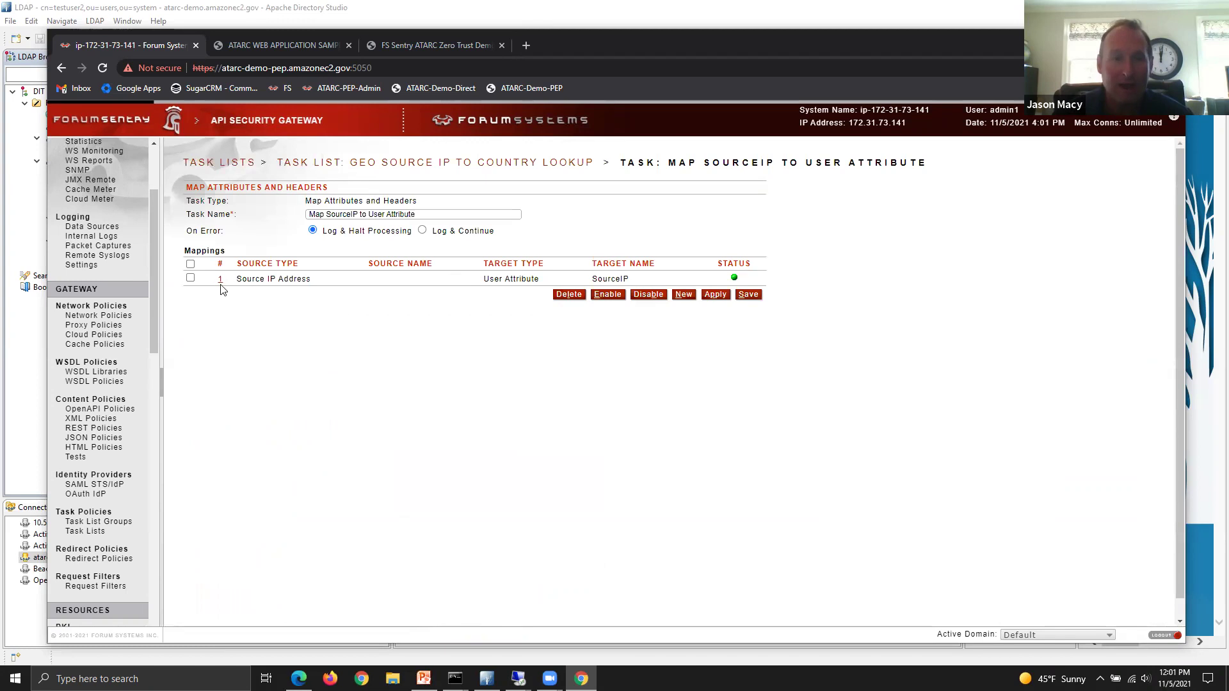
# Step: Open the first mapping of the Map SourceIP to User Attribute task and browse its available source types without changing the selection
pyautogui.click(219, 280)
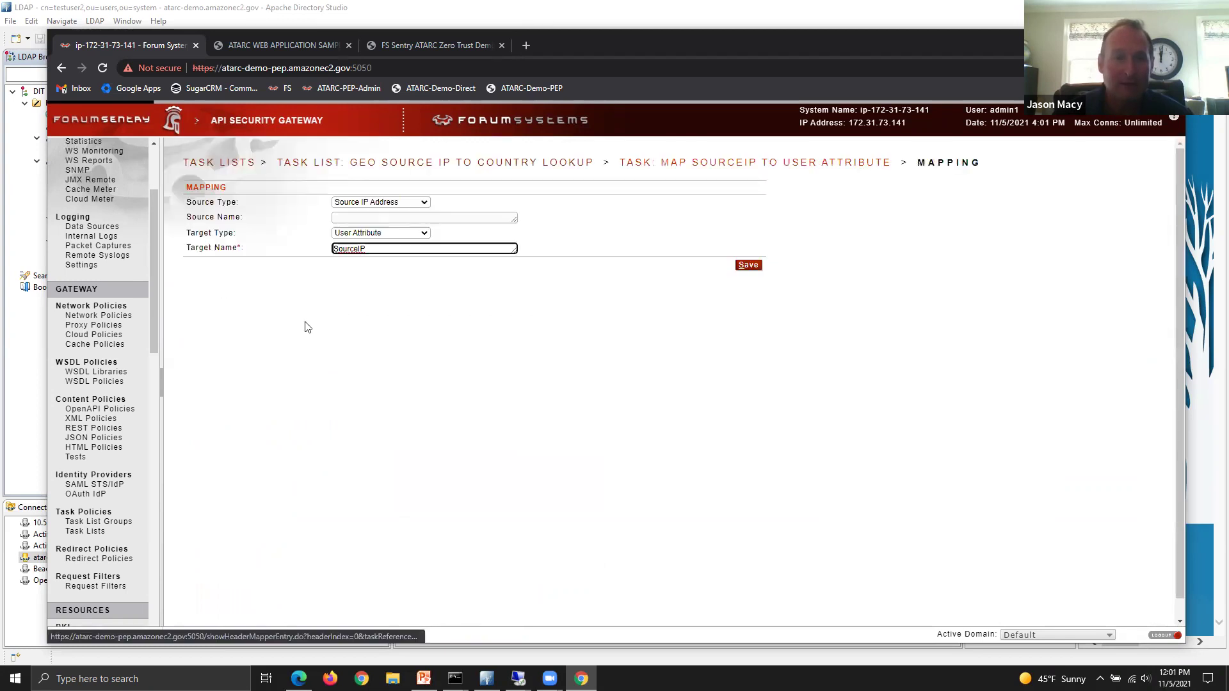
pyautogui.click(425, 203)
pyautogui.scroll(-2, 423, 329)
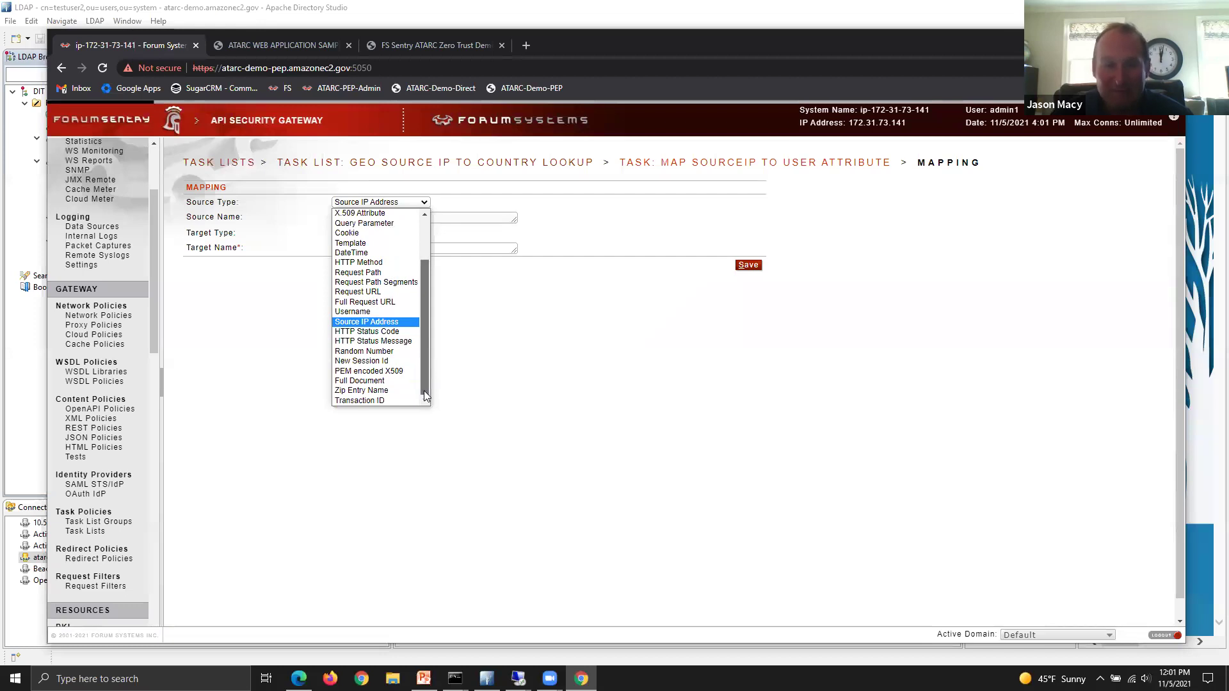
pyautogui.scroll(2, 423, 391)
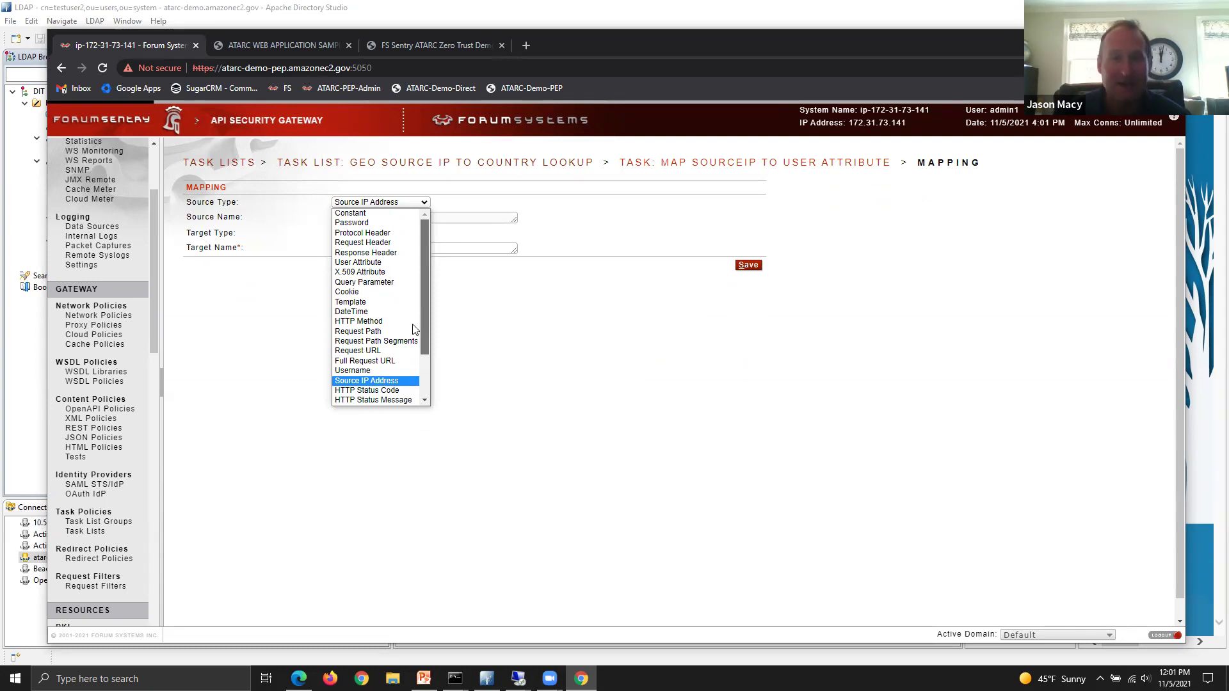
pyautogui.scroll(-2, 416, 333)
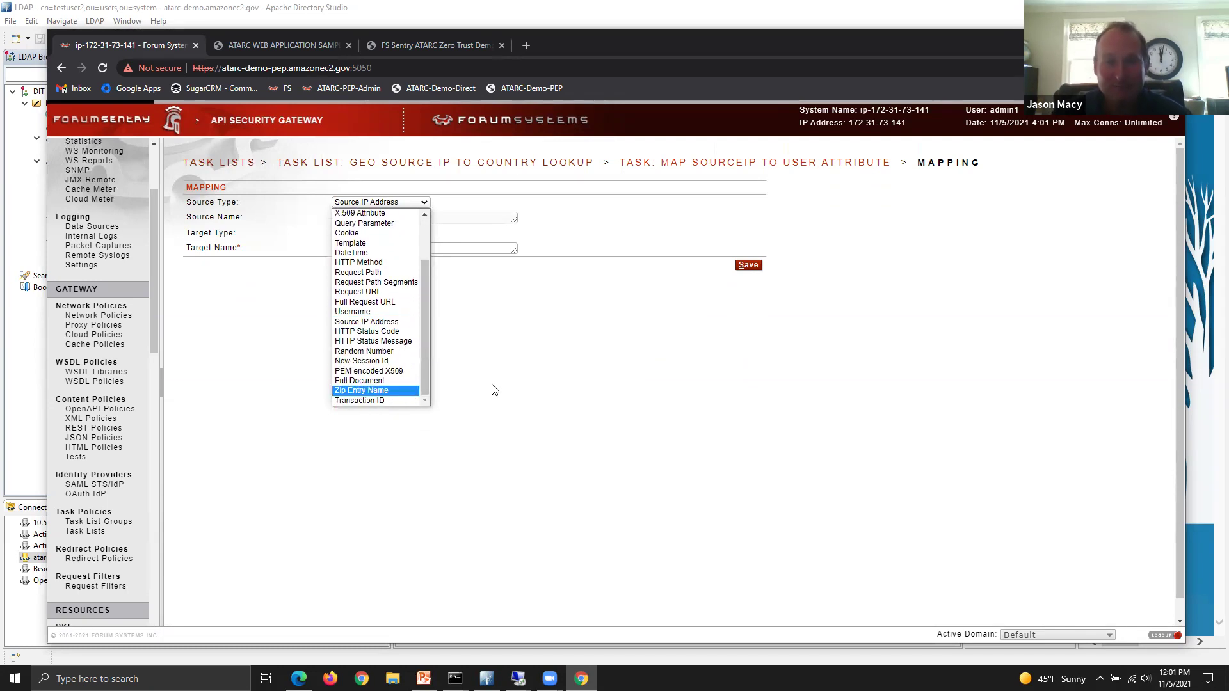
pyautogui.click(600, 337)
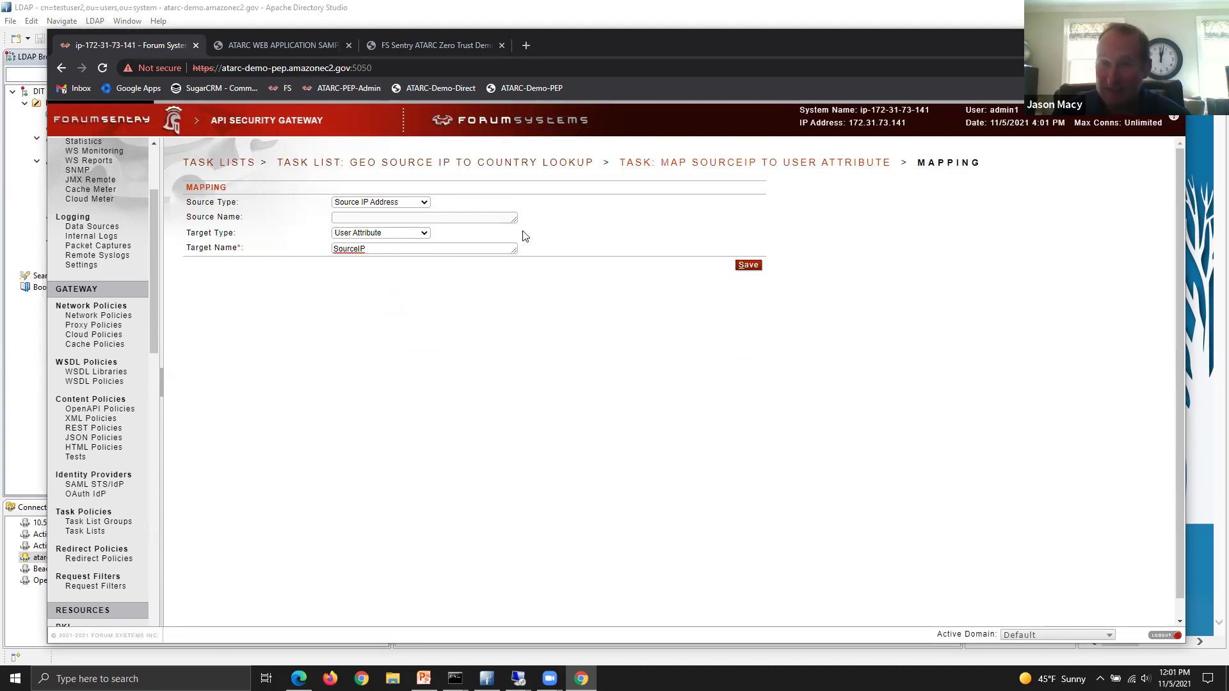
# Step: Return to the GEO Source IP To Country Lookup task list and examine the Call IP2C API to Perform GEO lookup of IP Address task
pyautogui.click(677, 169)
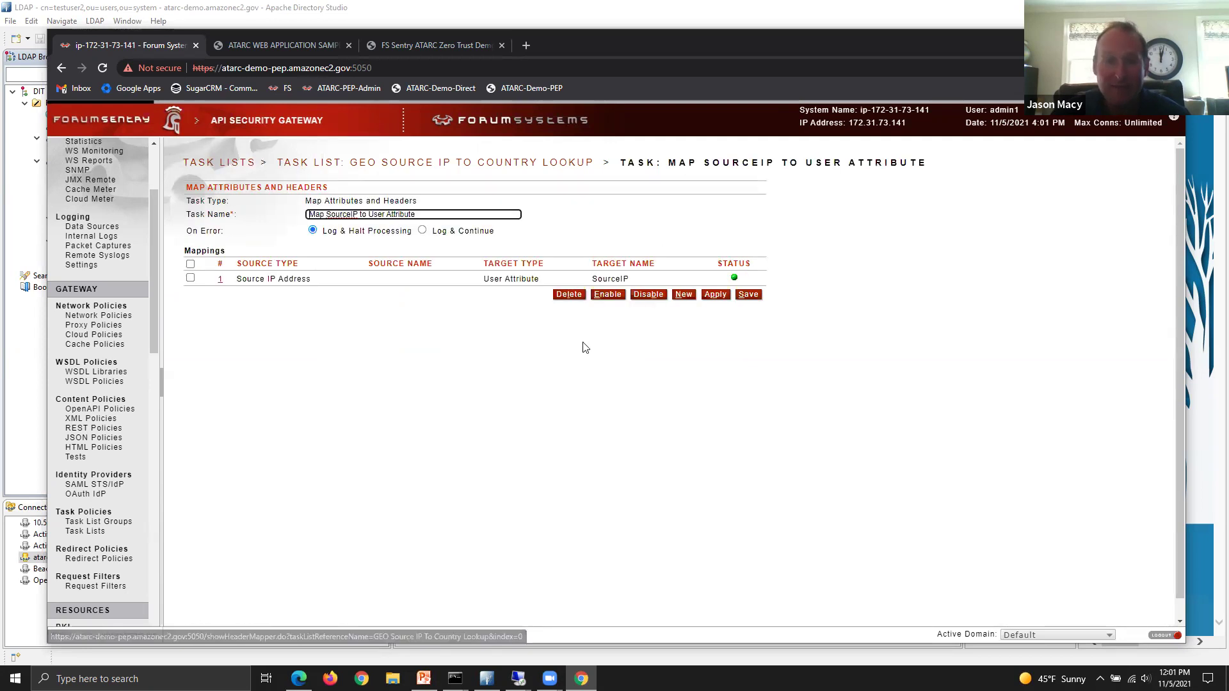
pyautogui.click(540, 162)
pyautogui.click(315, 421)
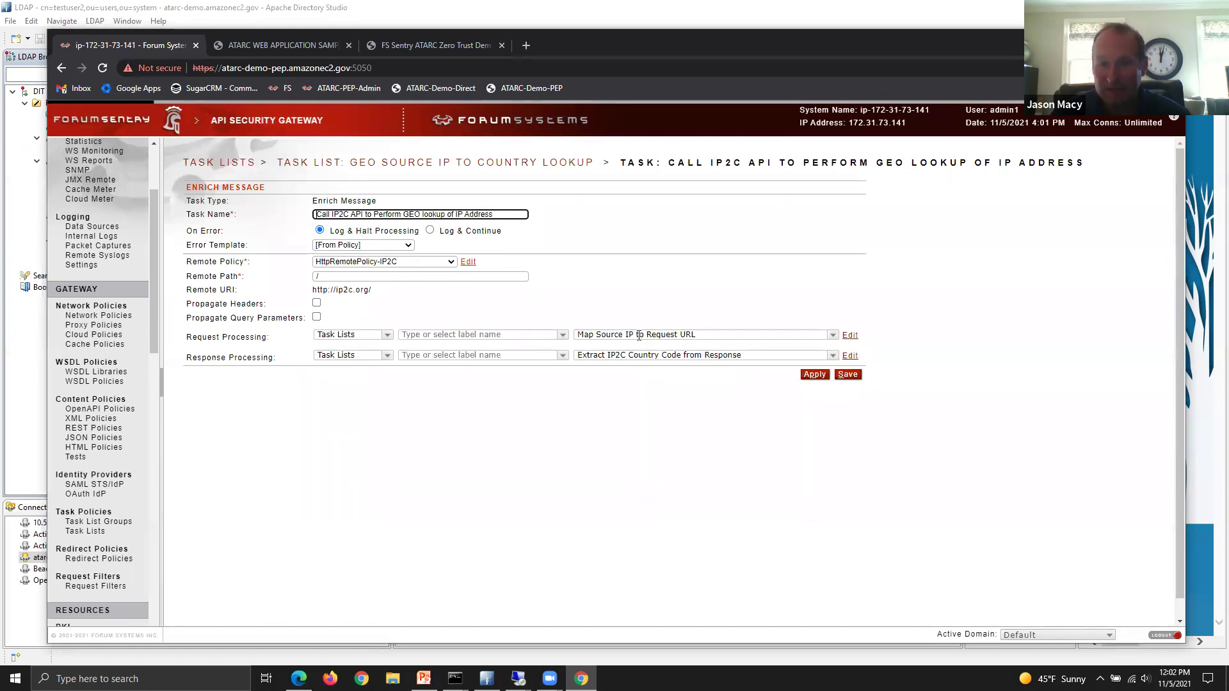
pyautogui.moveTo(852, 343)
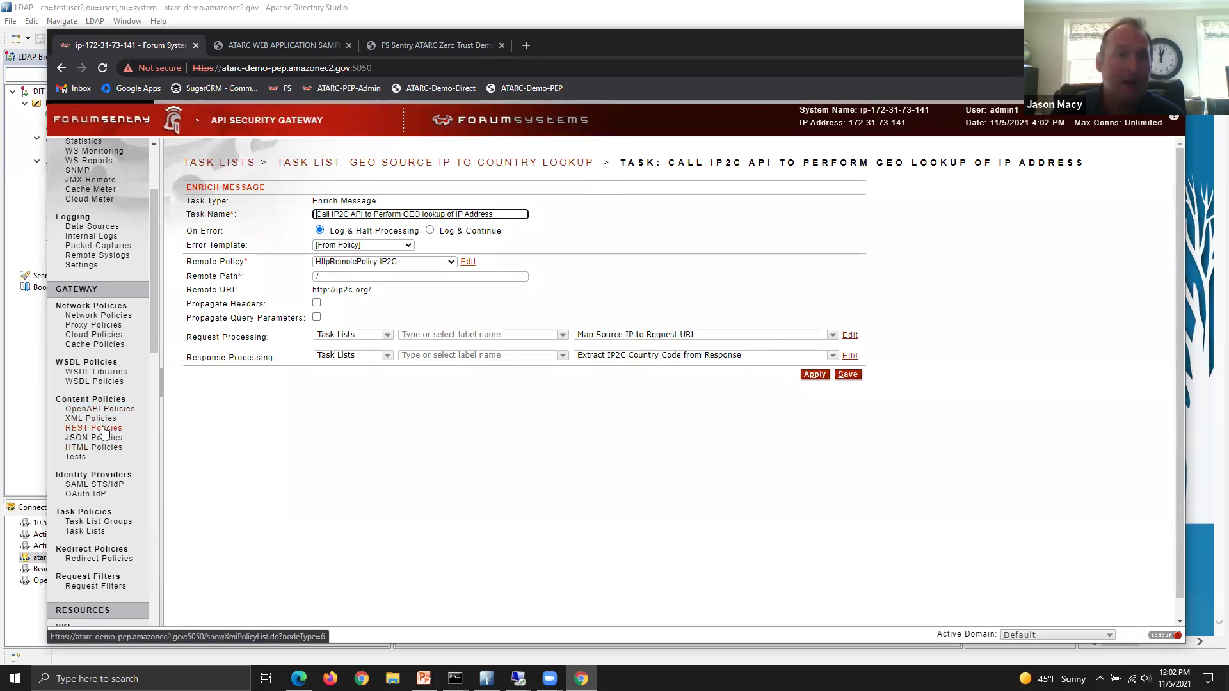
# Step: From the LDAP Auth virtual directory's Form Post Auth task list group, open the LDAP_Auth-SSO task list
pyautogui.click(97, 447)
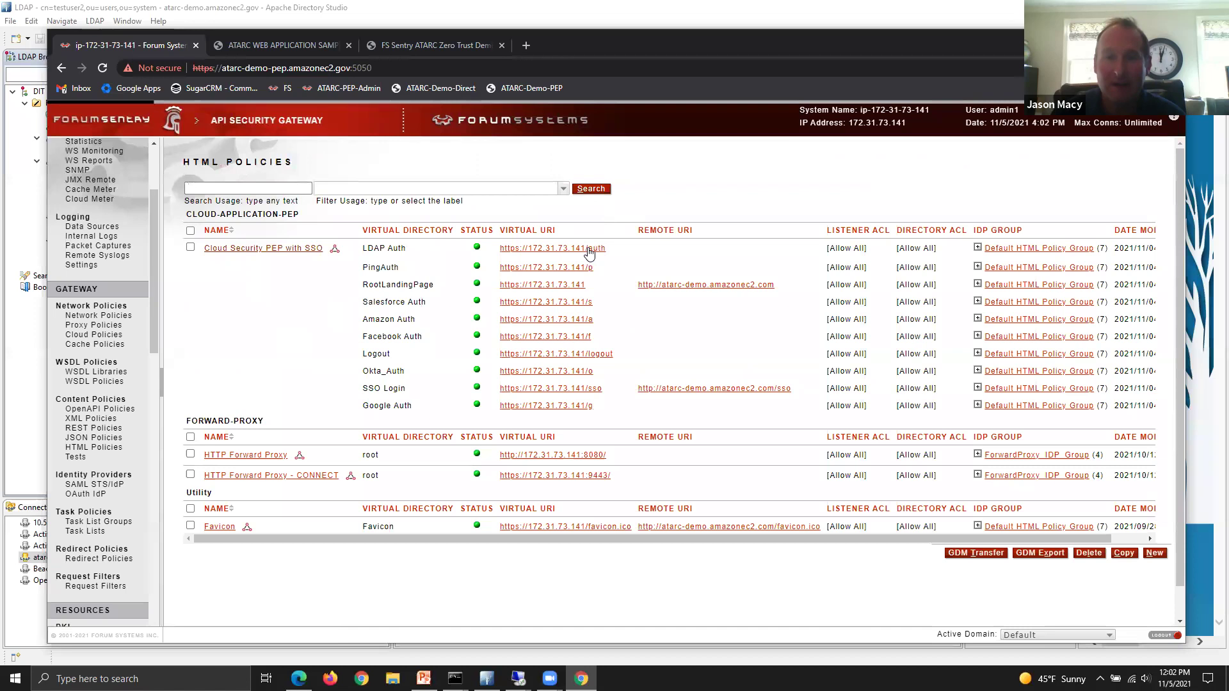
pyautogui.click(588, 250)
pyautogui.scroll(-6, 741, 497)
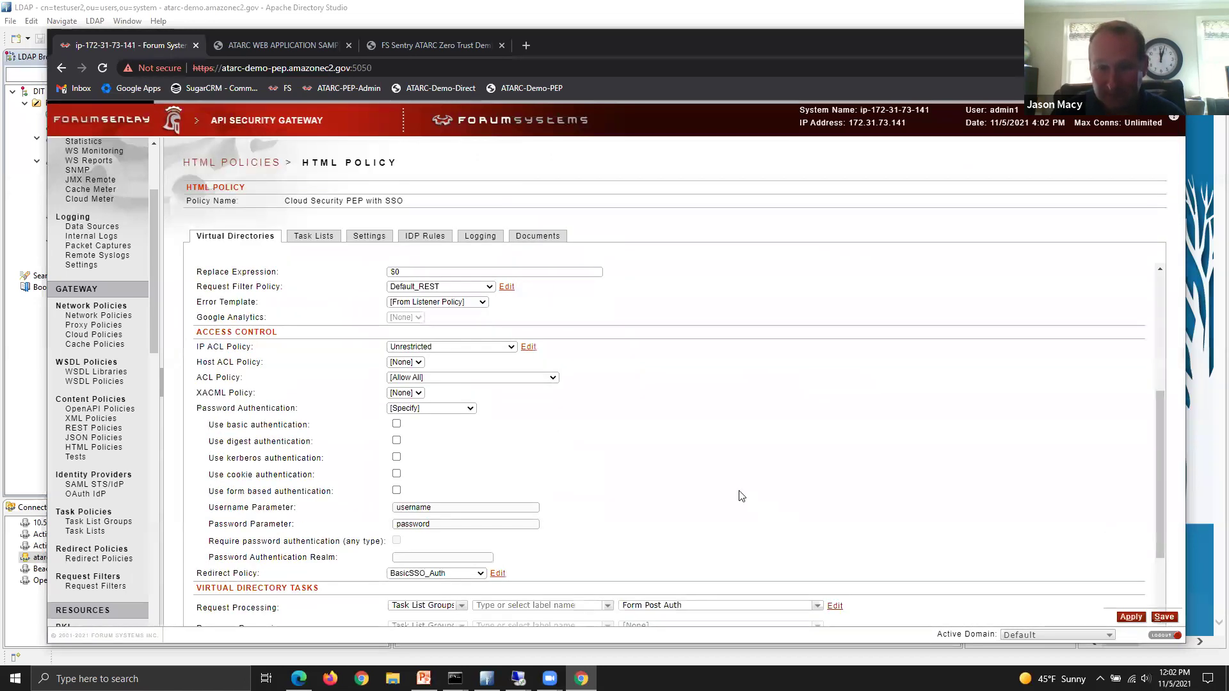
pyautogui.click(835, 481)
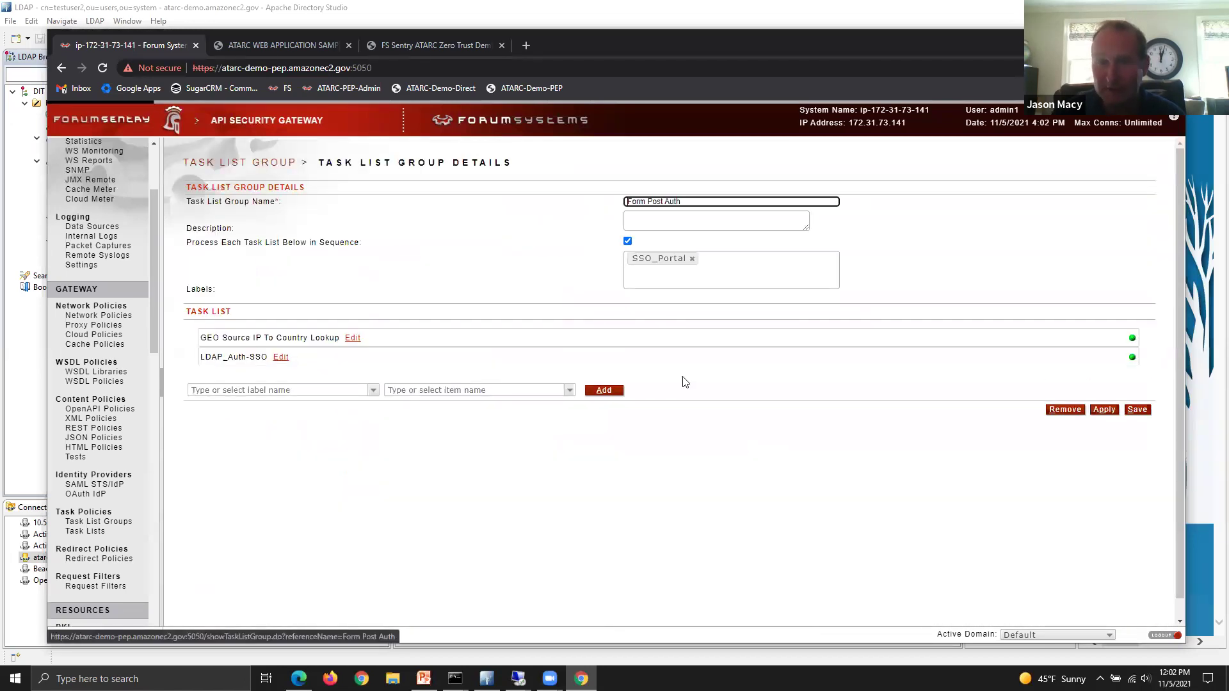
pyautogui.click(280, 357)
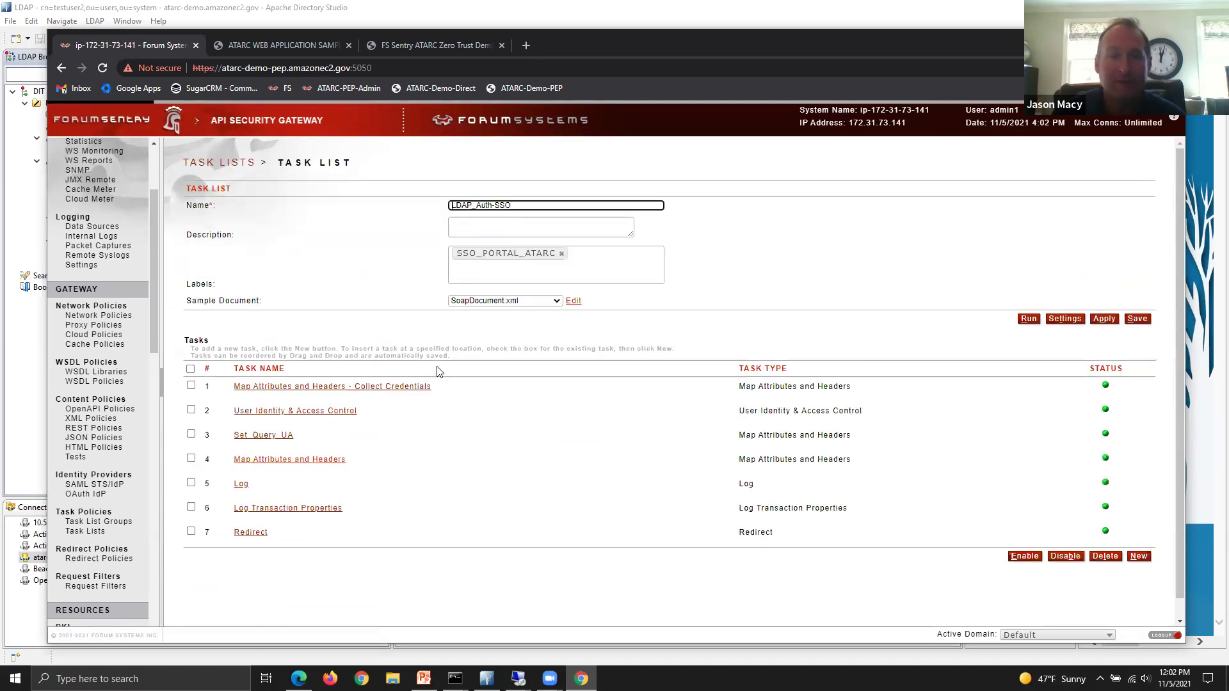
# Step: Review the Collect Credentials task's mappings, then the ACL policy of the User Identity & Access Control task
pyautogui.click(384, 388)
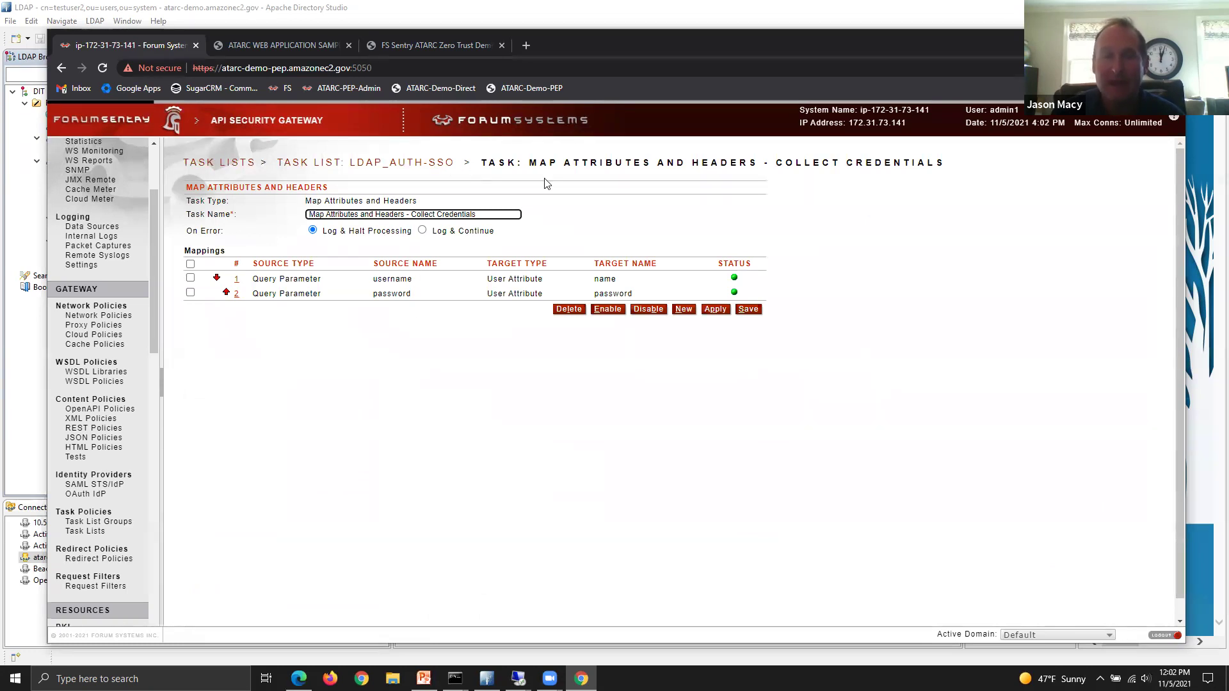
pyautogui.click(399, 163)
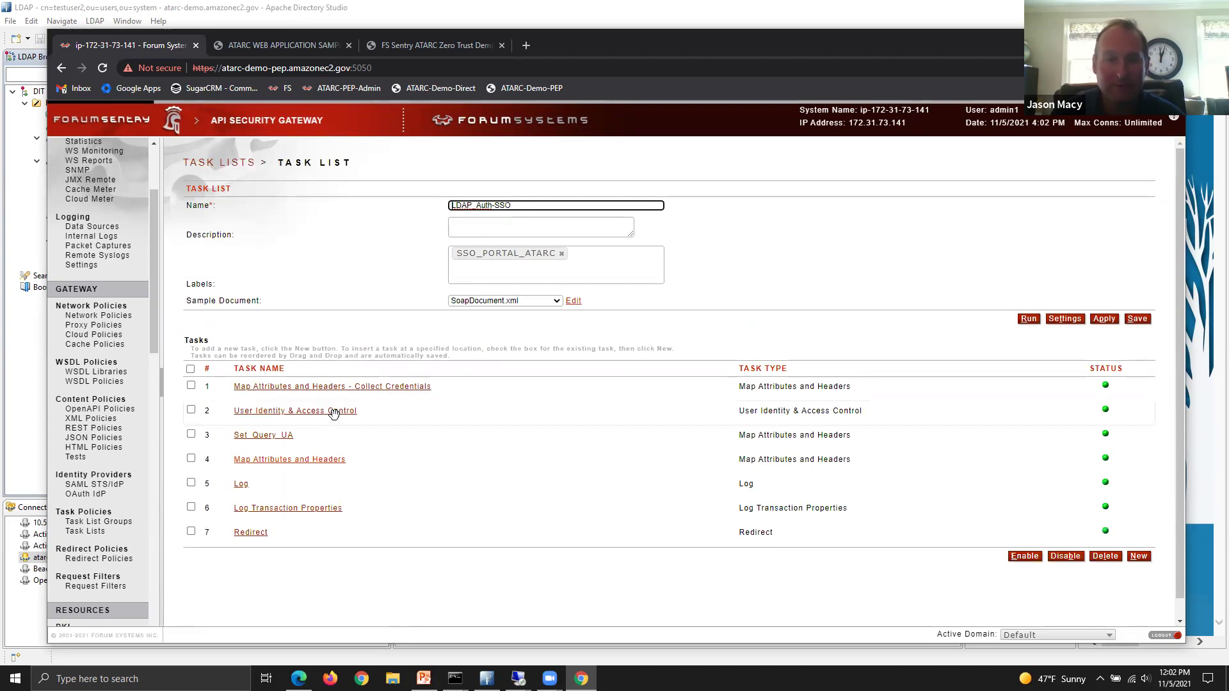
pyautogui.click(337, 411)
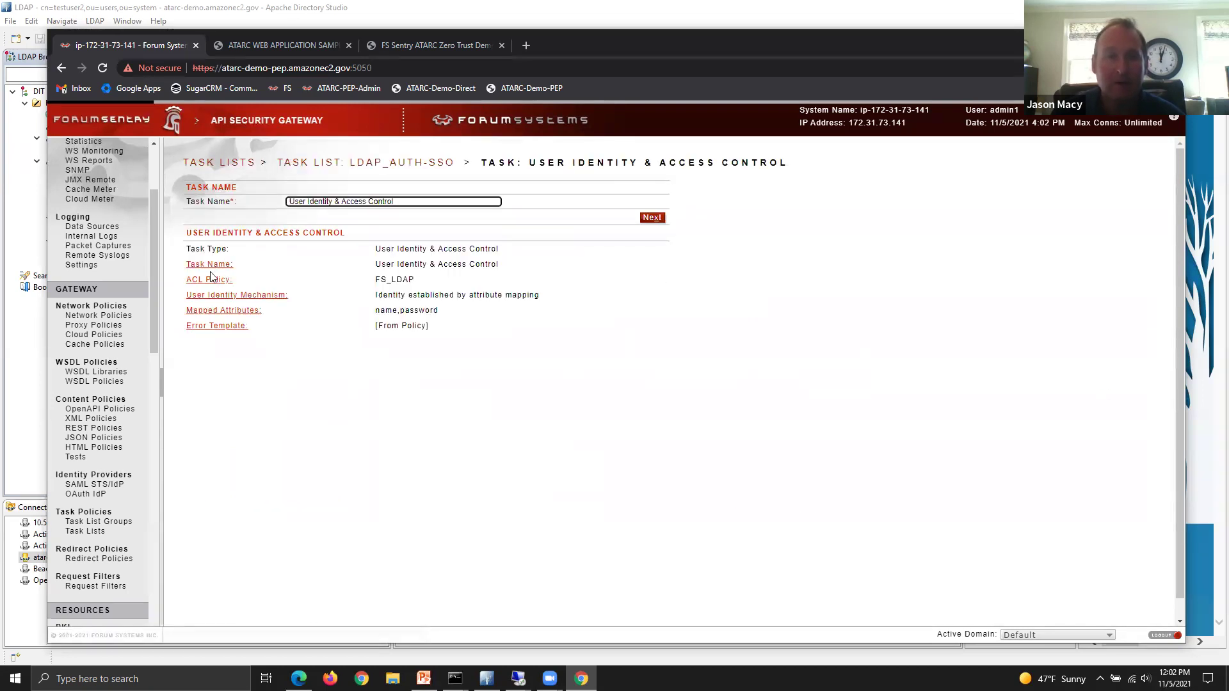
pyautogui.doubleClick(409, 280)
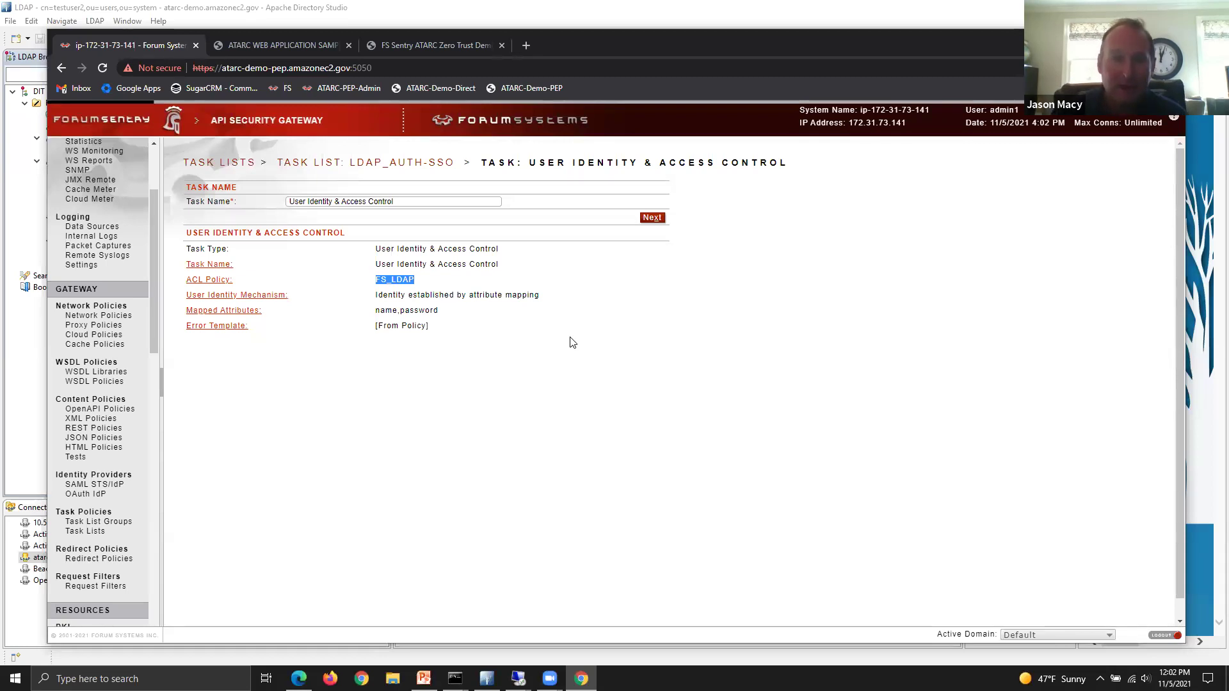
# Step: Review the attribute mapping of the Set_Query_UA task, then return to the LDAP_Auth-SSO task list
pyautogui.click(411, 164)
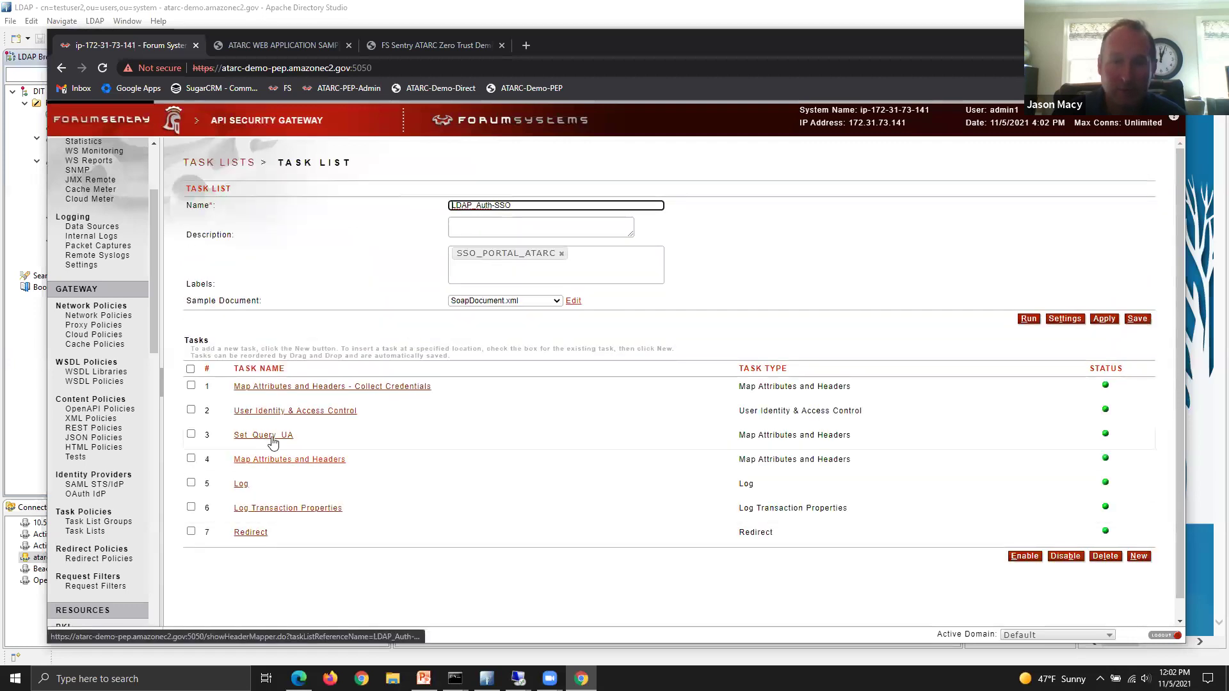
pyautogui.click(274, 440)
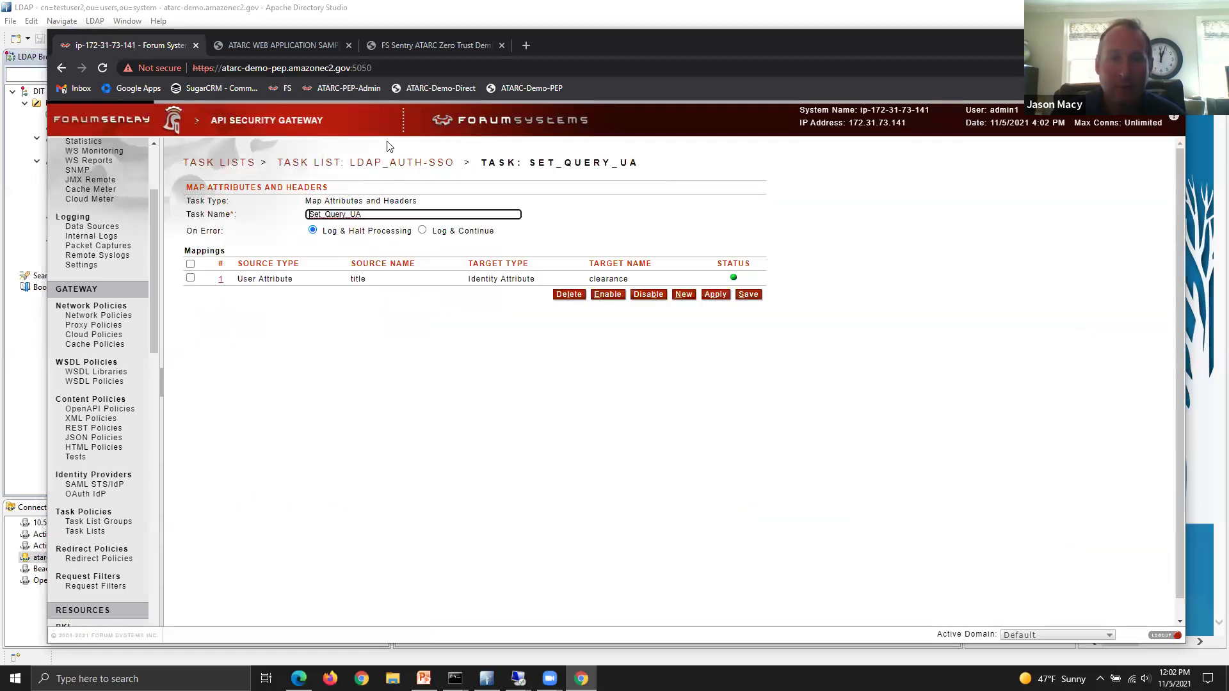
pyautogui.click(398, 164)
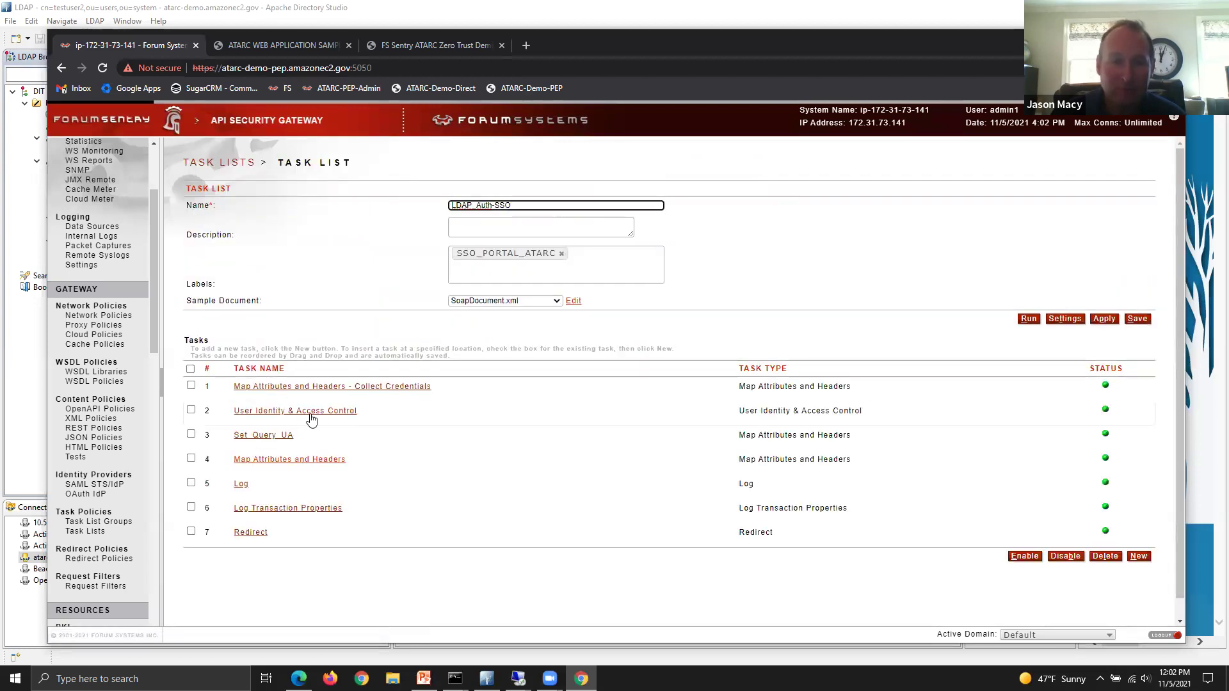
# Step: Open the FS_LDAP user ACL and the LDAP policy of its enabled user group
pyautogui.scroll(-1, 129, 516)
pyautogui.scroll(-8, 129, 516)
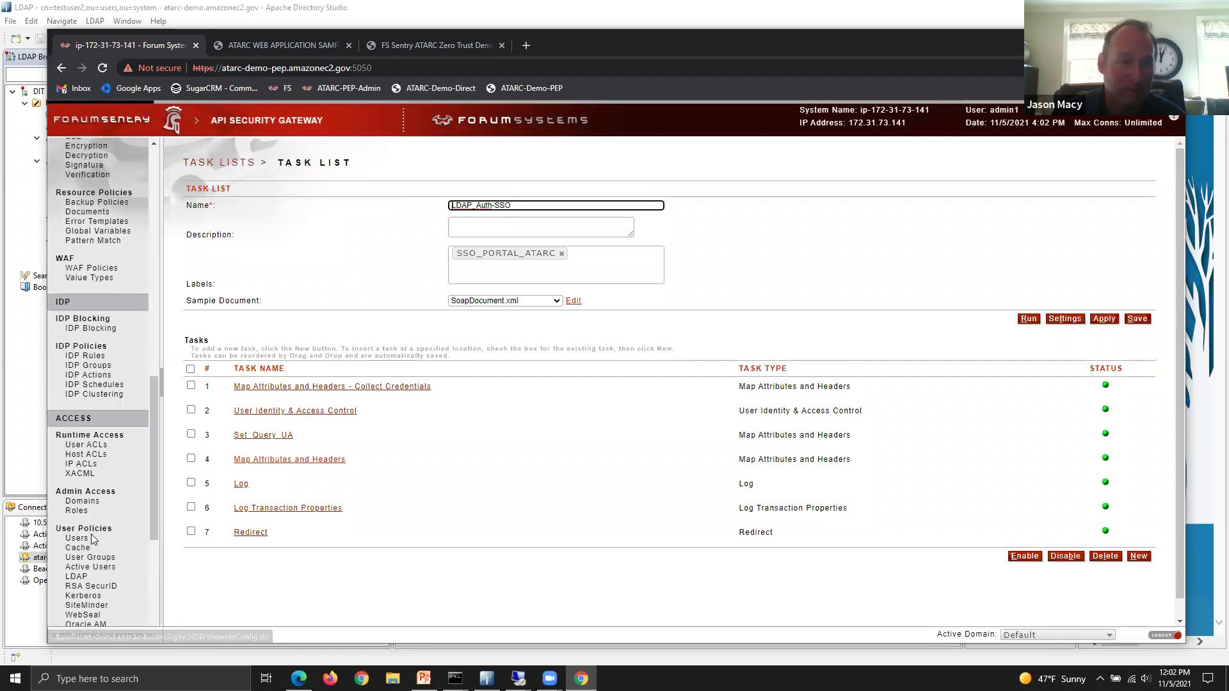
pyautogui.click(87, 445)
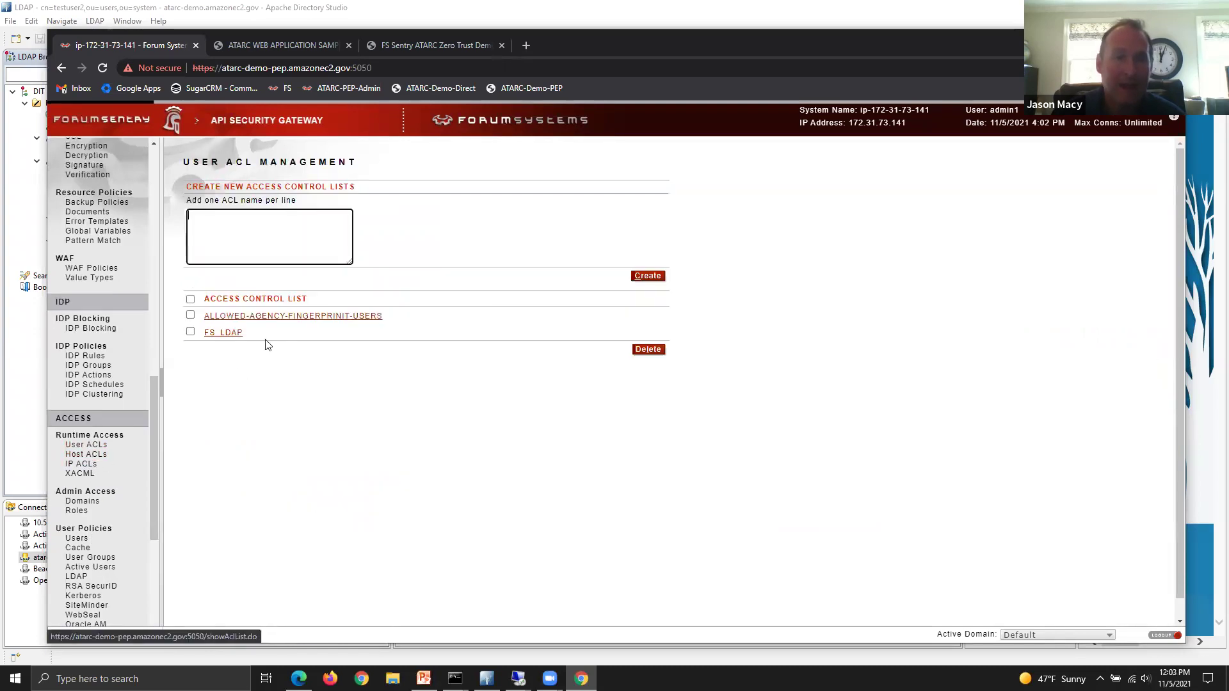
pyautogui.click(229, 333)
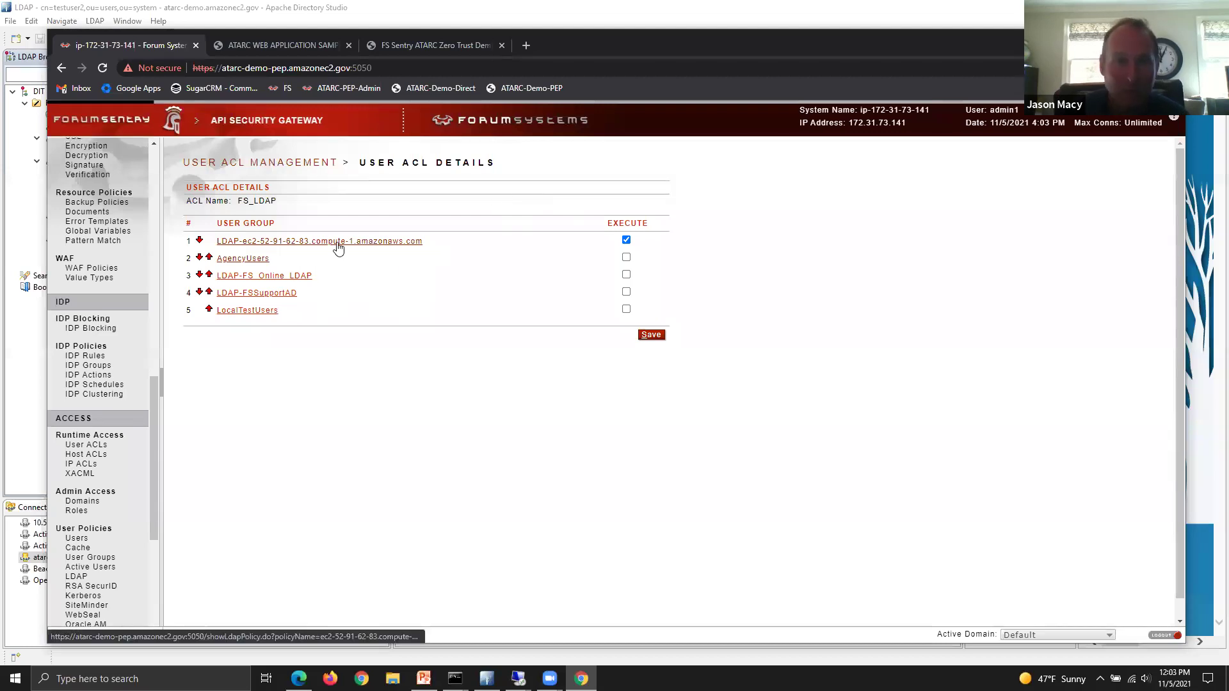
pyautogui.click(354, 246)
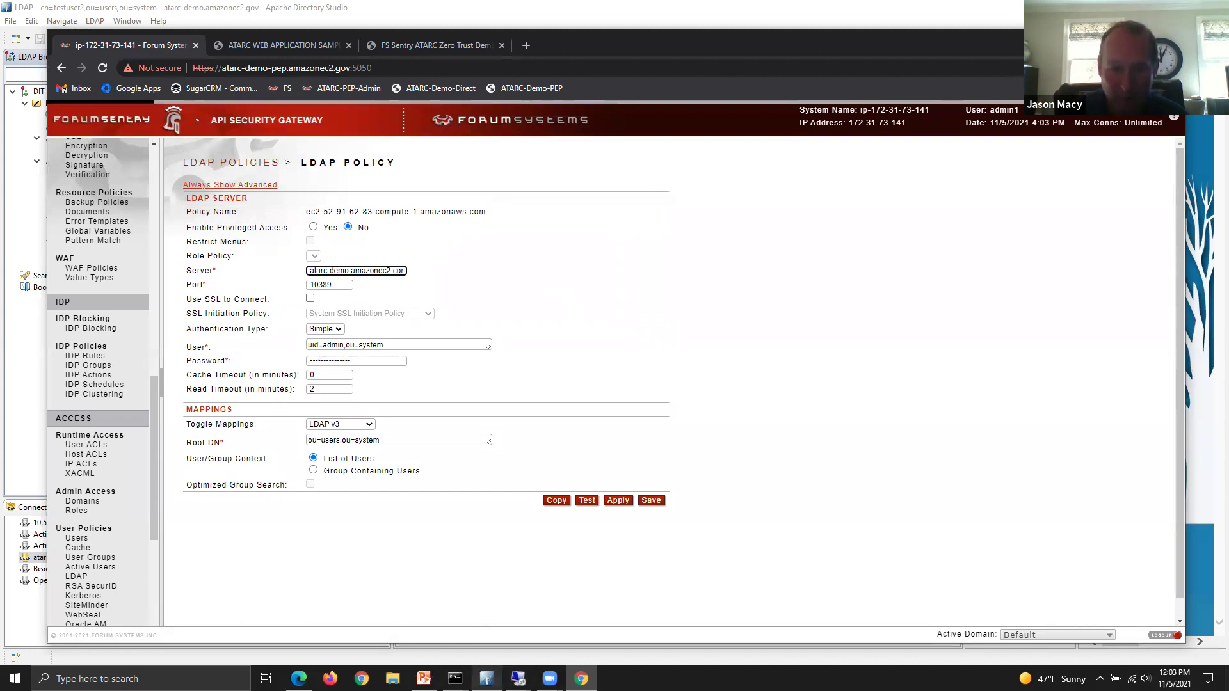
# Step: Check the users tree in Apache Directory Studio, then return to Chrome and highlight the LDAP policy's Root DN
pyautogui.click(486, 678)
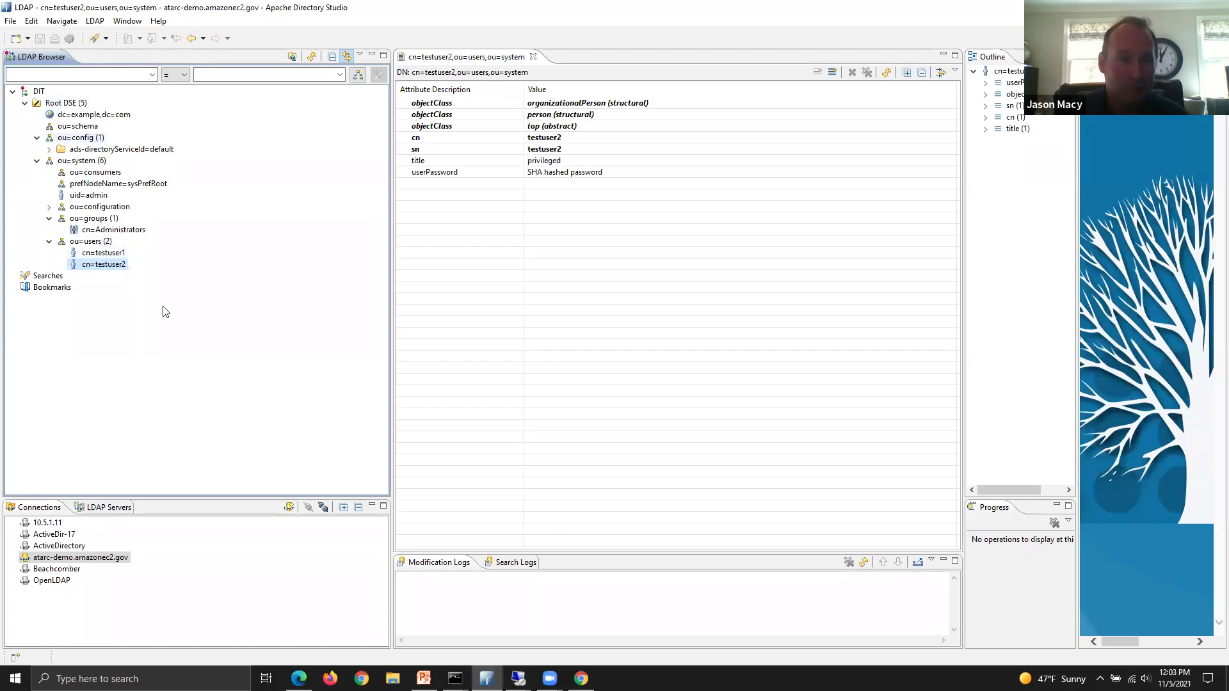
pyautogui.click(581, 678)
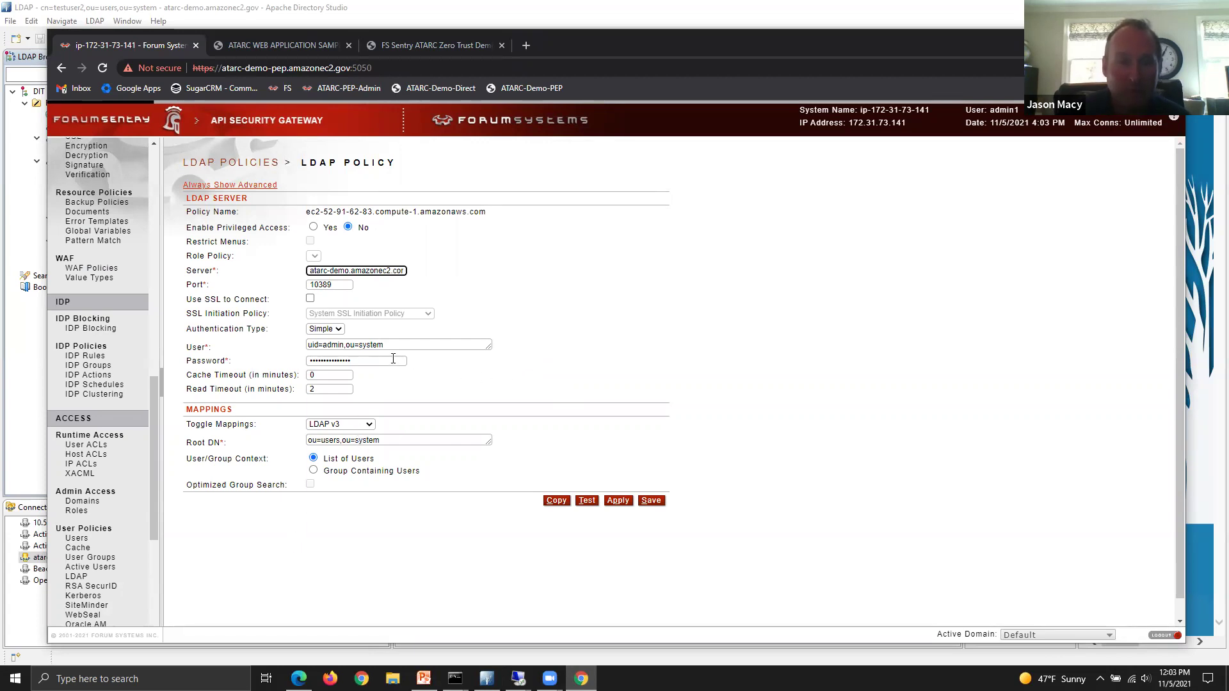
pyautogui.tripleClick(384, 441)
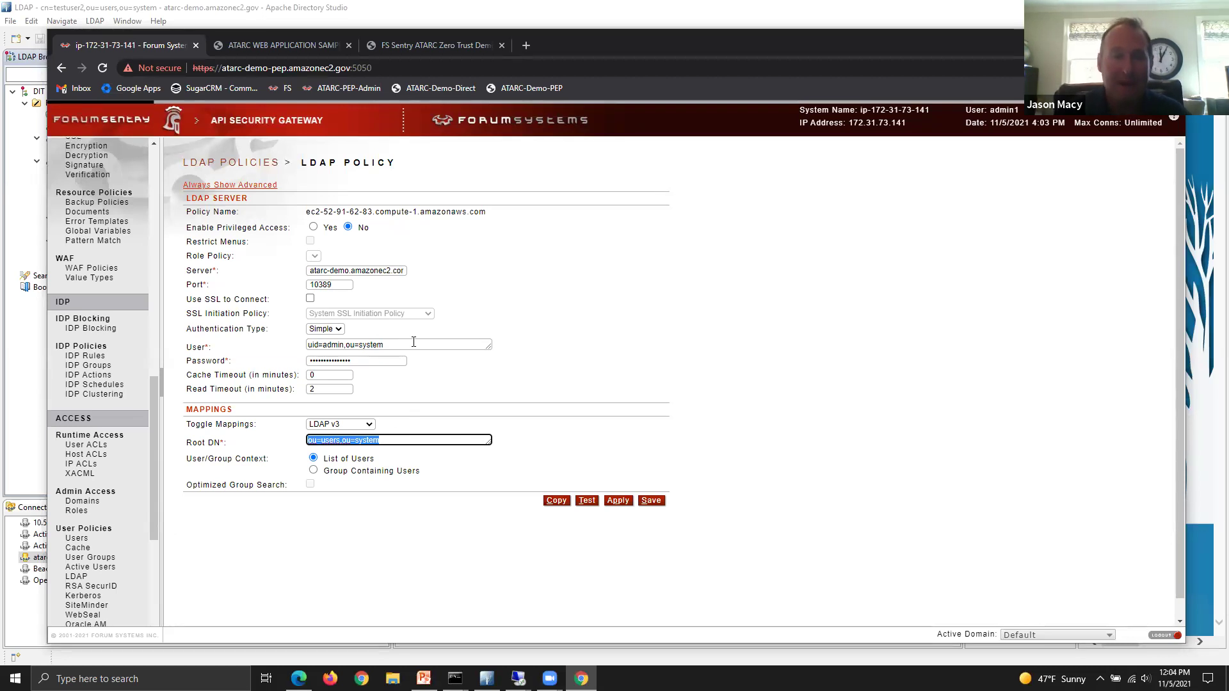
# Step: Revisit the user ACL list, then reopen the LDAP Auth virtual directory of the Cloud Security PEP with SSO policy at its task settings
pyautogui.click(88, 447)
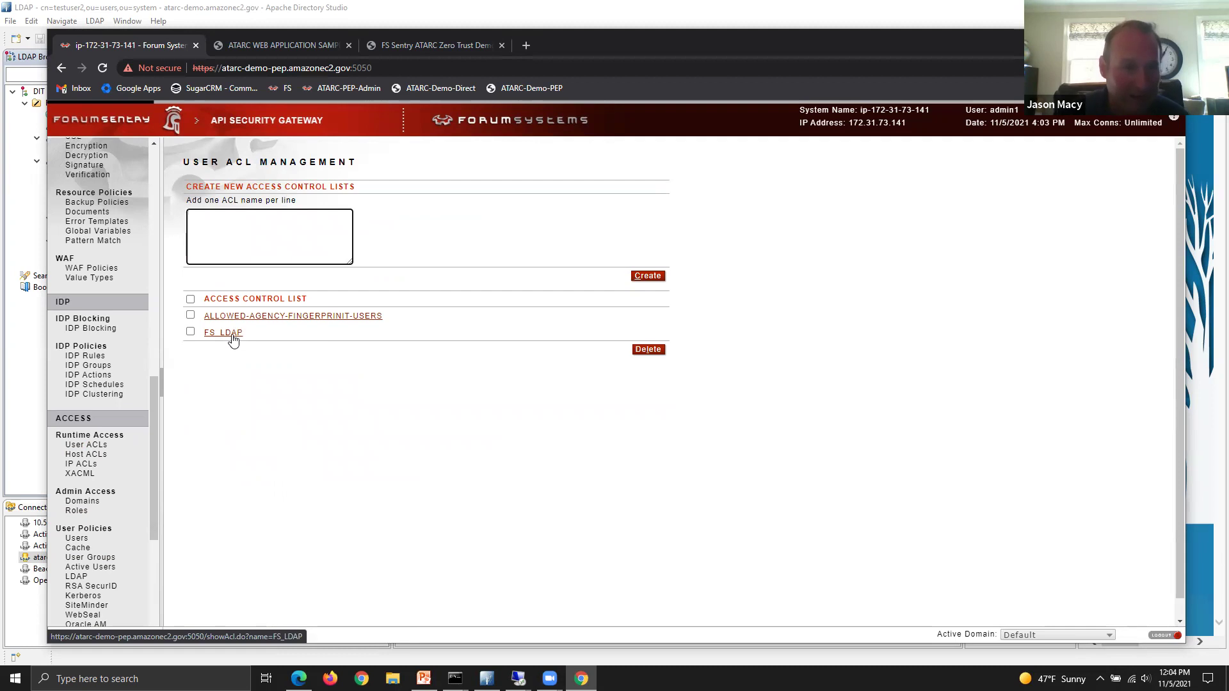
pyautogui.scroll(2, 108, 365)
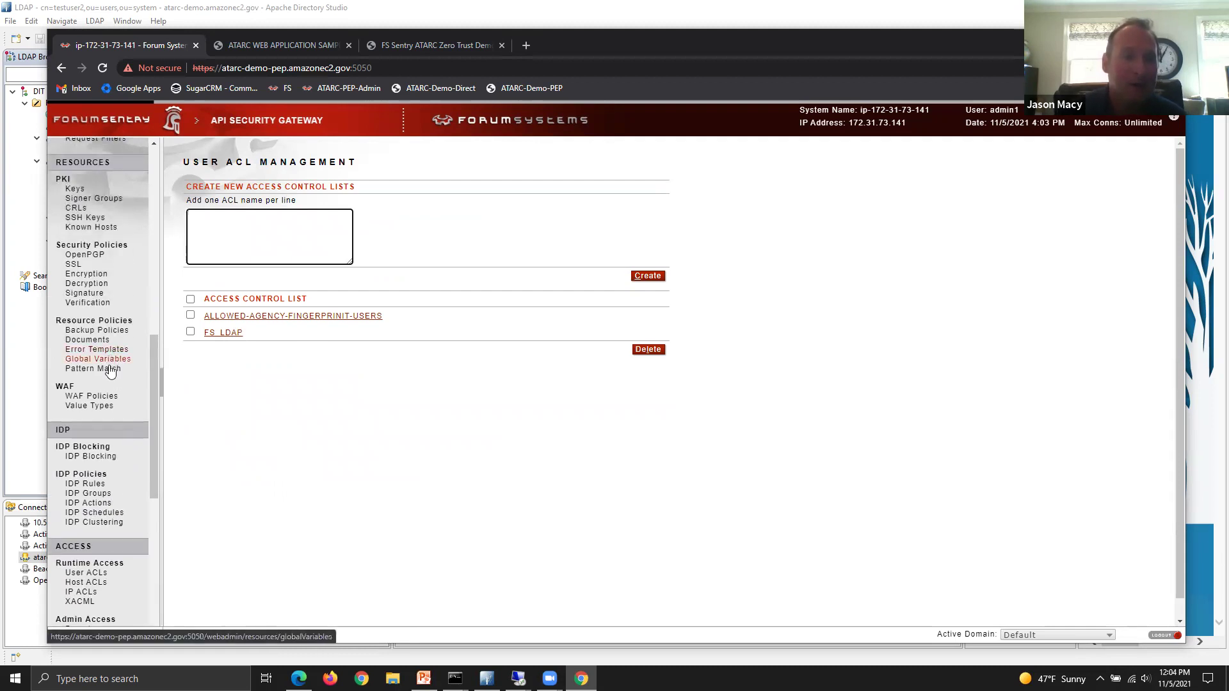
pyautogui.scroll(5, 109, 370)
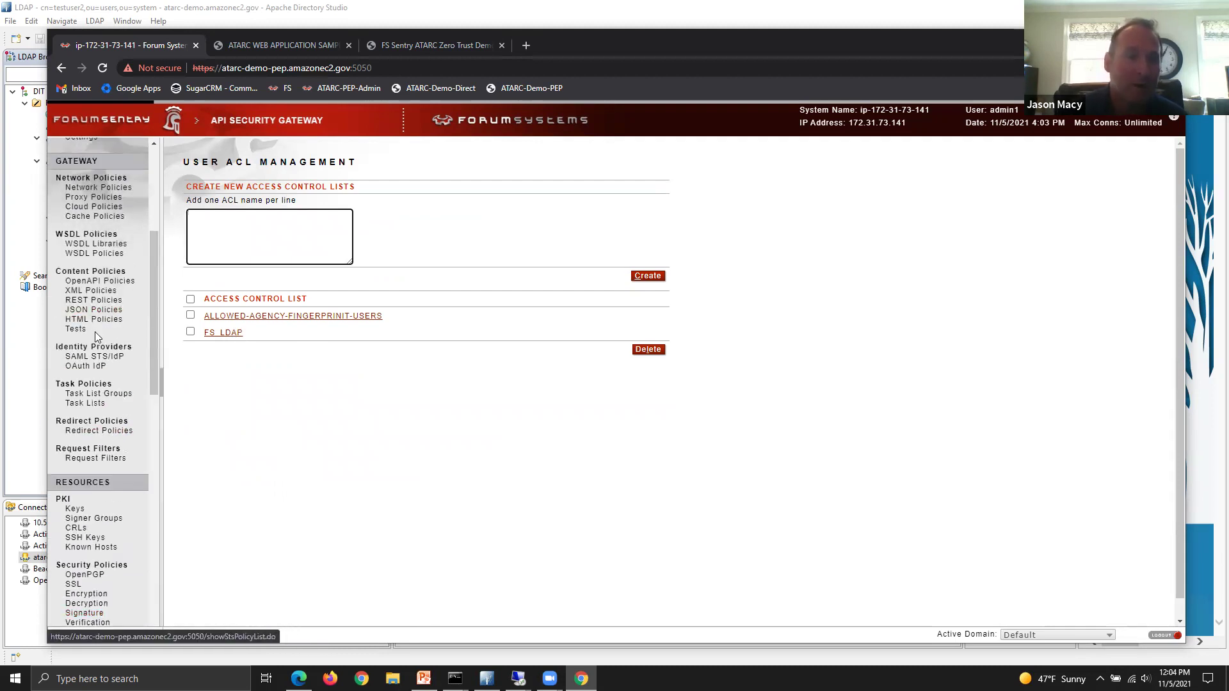
pyautogui.click(95, 319)
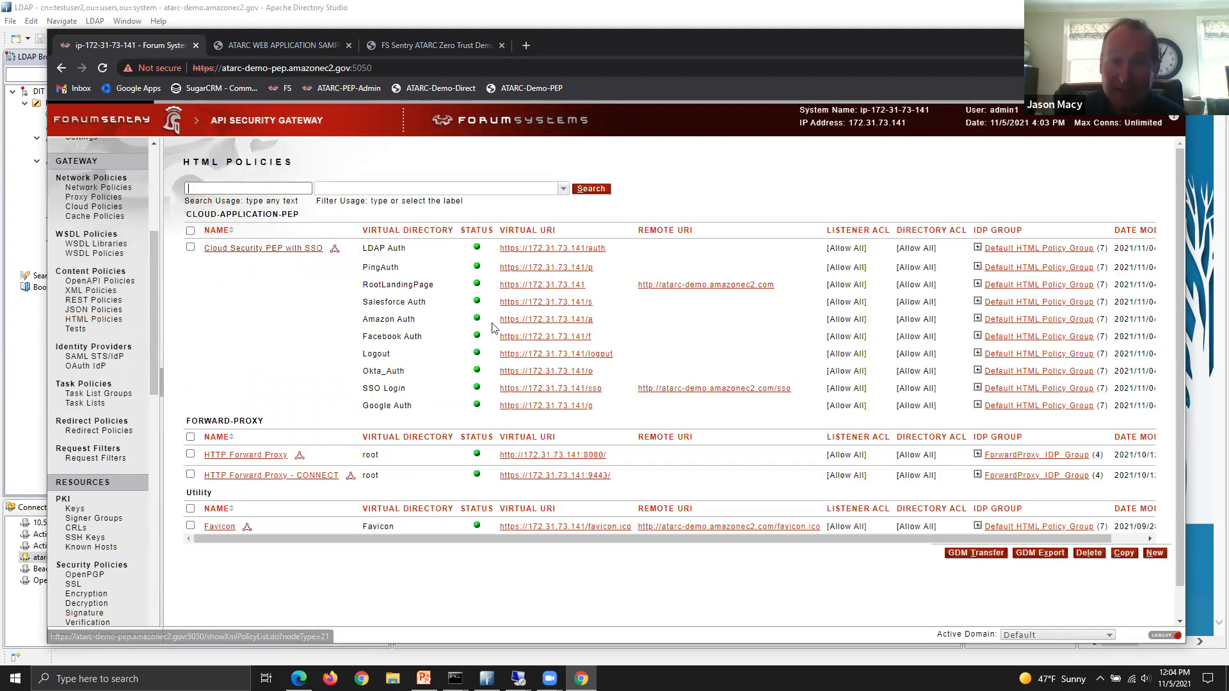
pyautogui.click(552, 249)
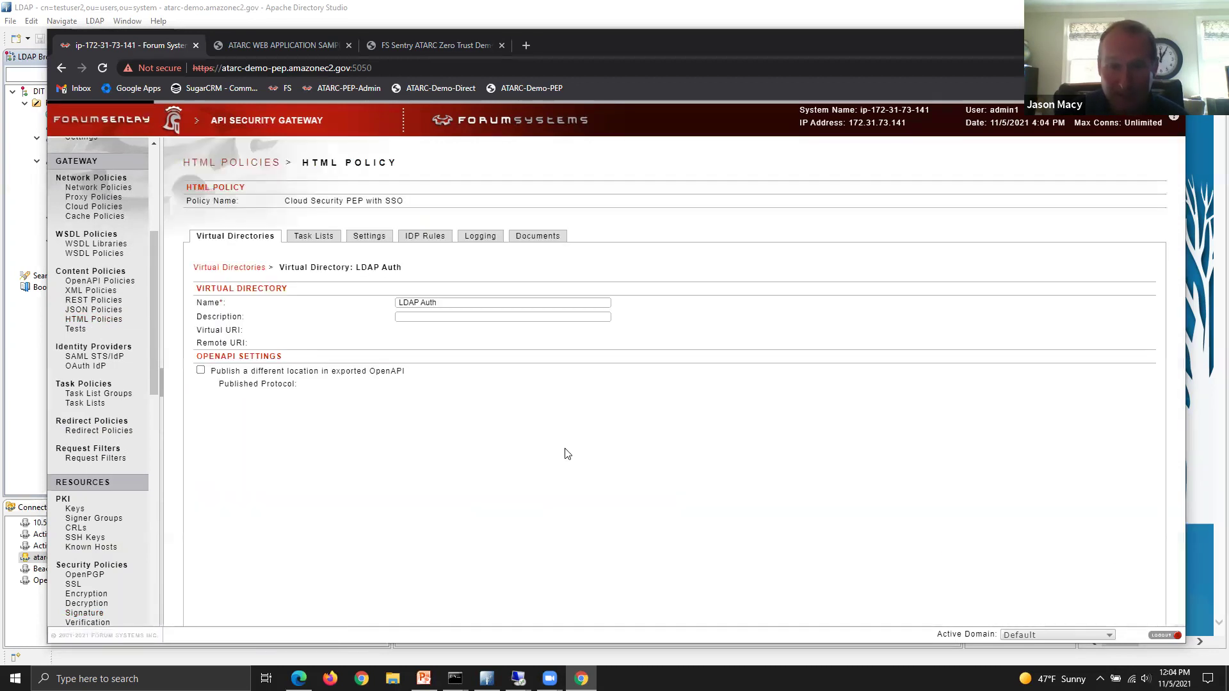
pyautogui.scroll(-5, 563, 454)
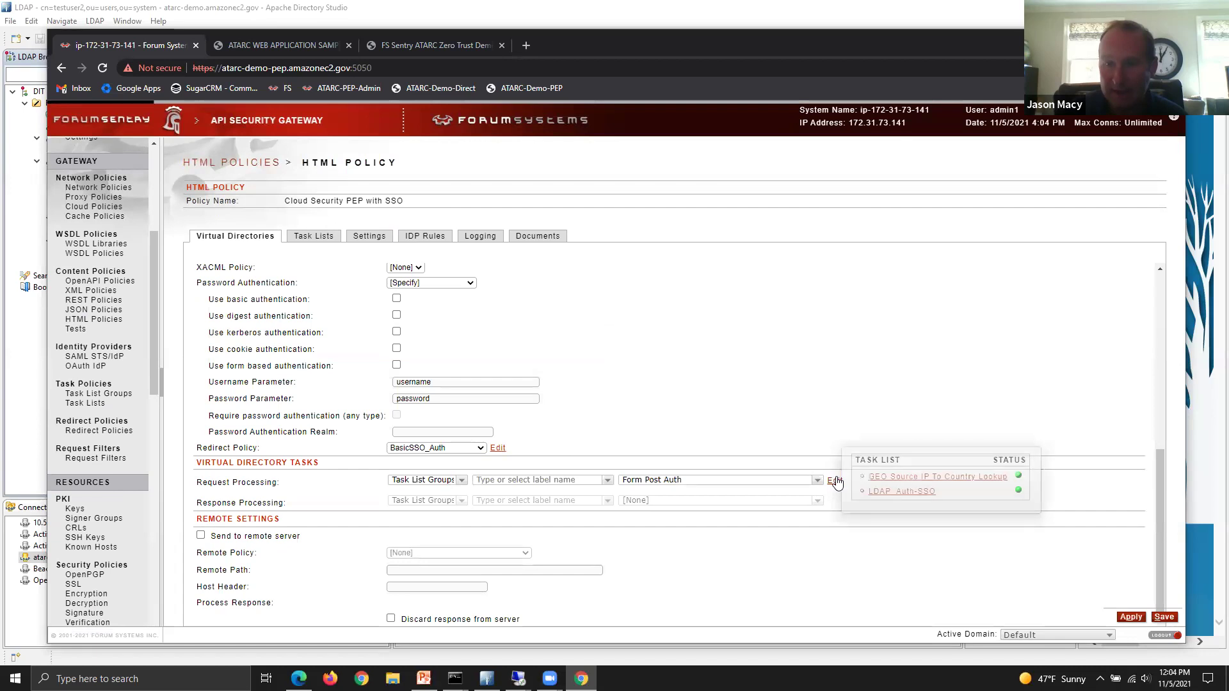
# Step: Through the Form Post Auth group, open the LDAP_Auth-SSO list's Set_Query_UA task and highlight its title source name
pyautogui.click(837, 482)
pyautogui.click(282, 360)
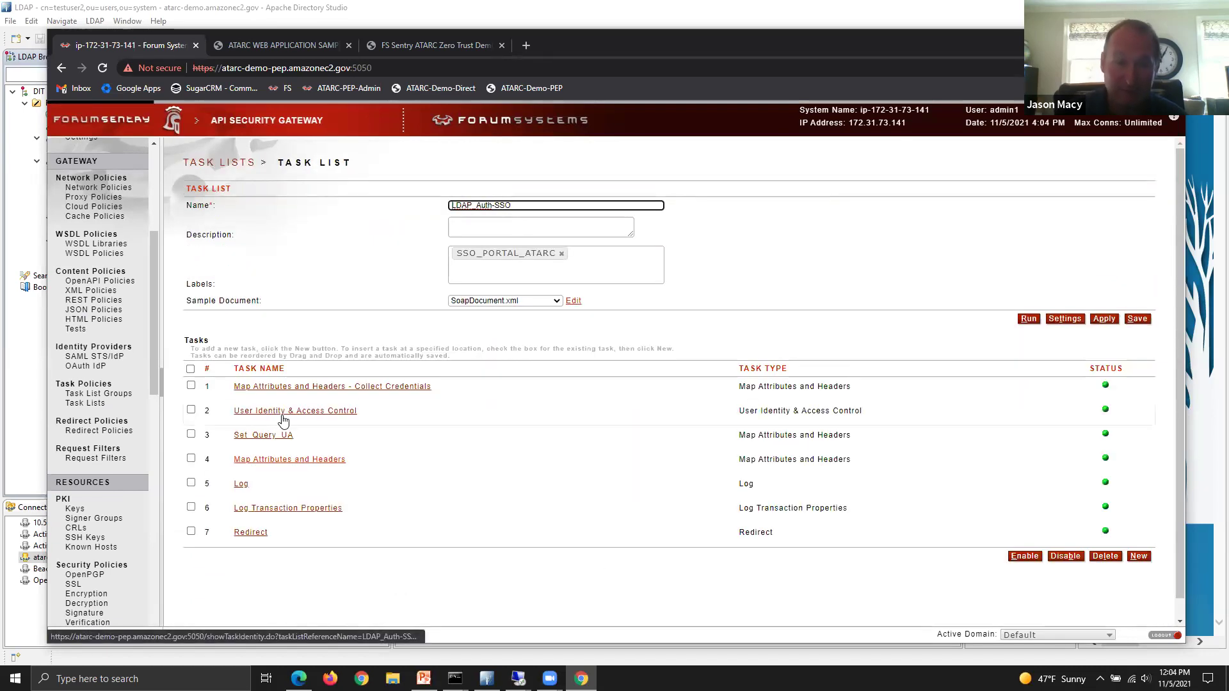
pyautogui.click(256, 437)
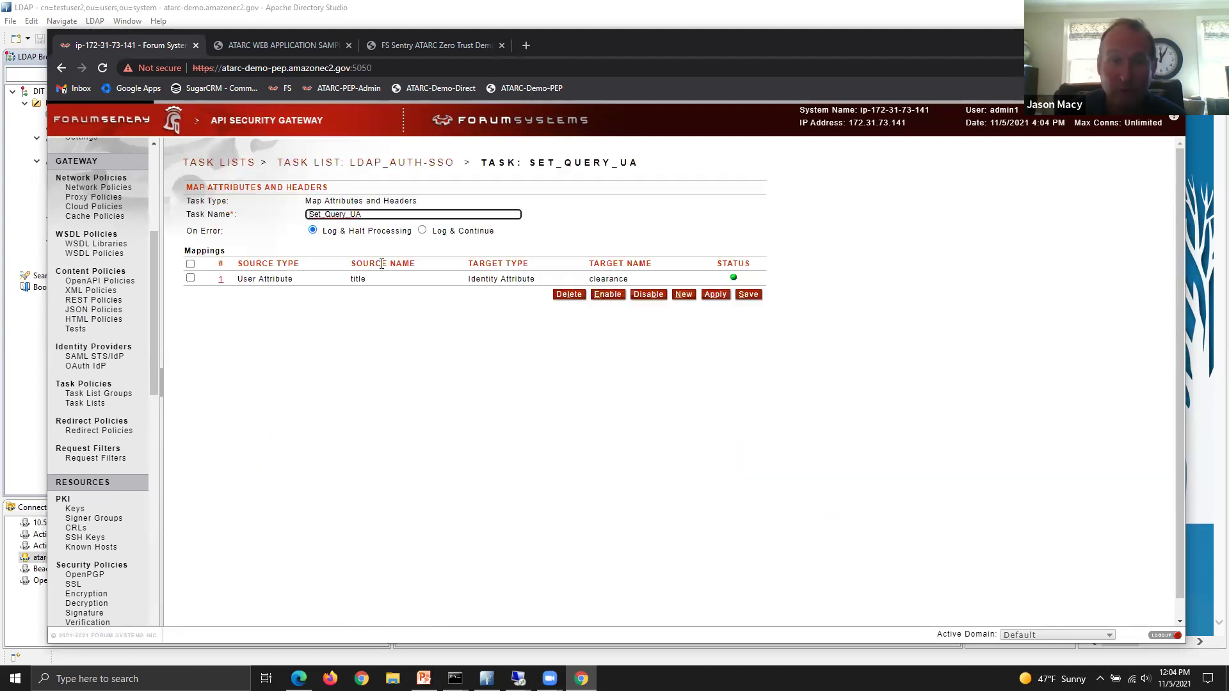
pyautogui.doubleClick(358, 280)
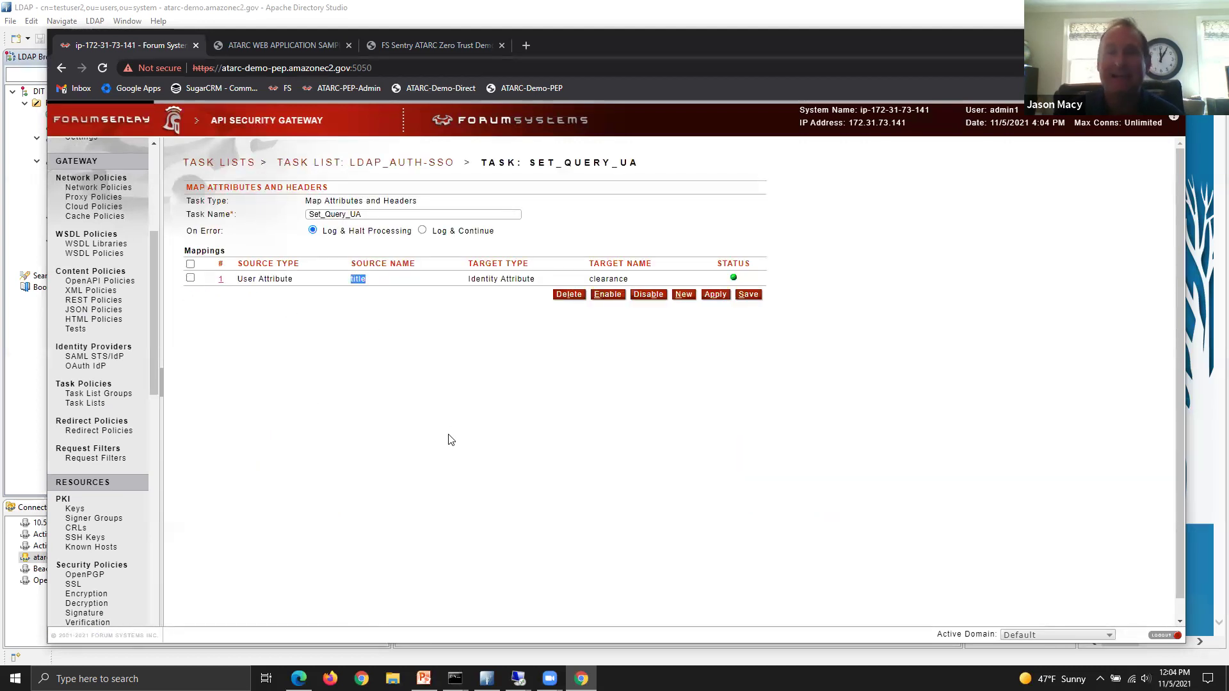
# Step: Highlight the clearance target name in Set_Query_UA, then open the LDAP_Auth-SSO list's fourth task, Map Attributes and Headers
pyautogui.doubleClick(612, 280)
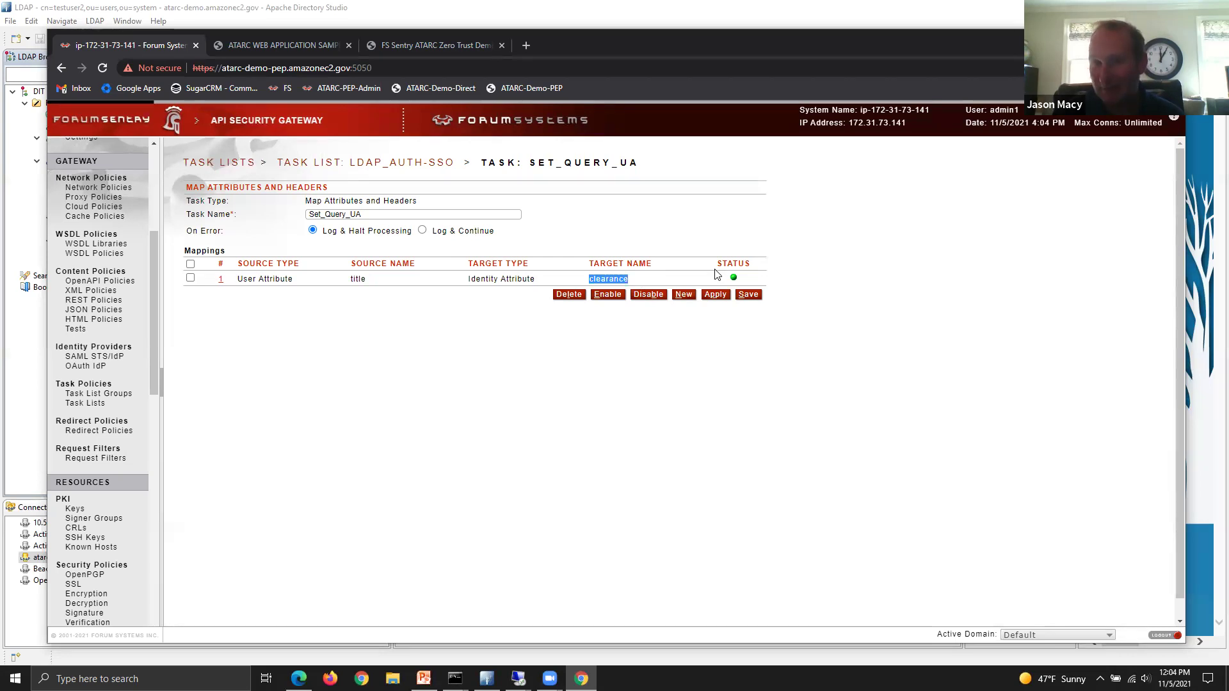
pyautogui.click(392, 169)
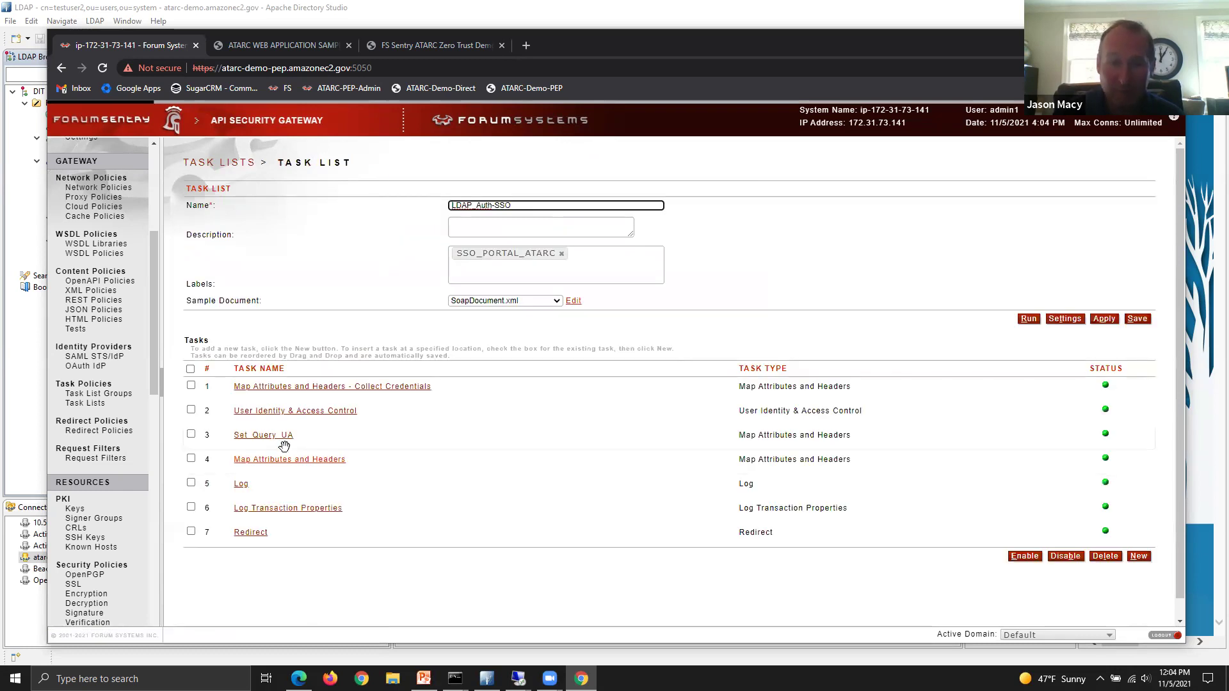
pyautogui.click(294, 461)
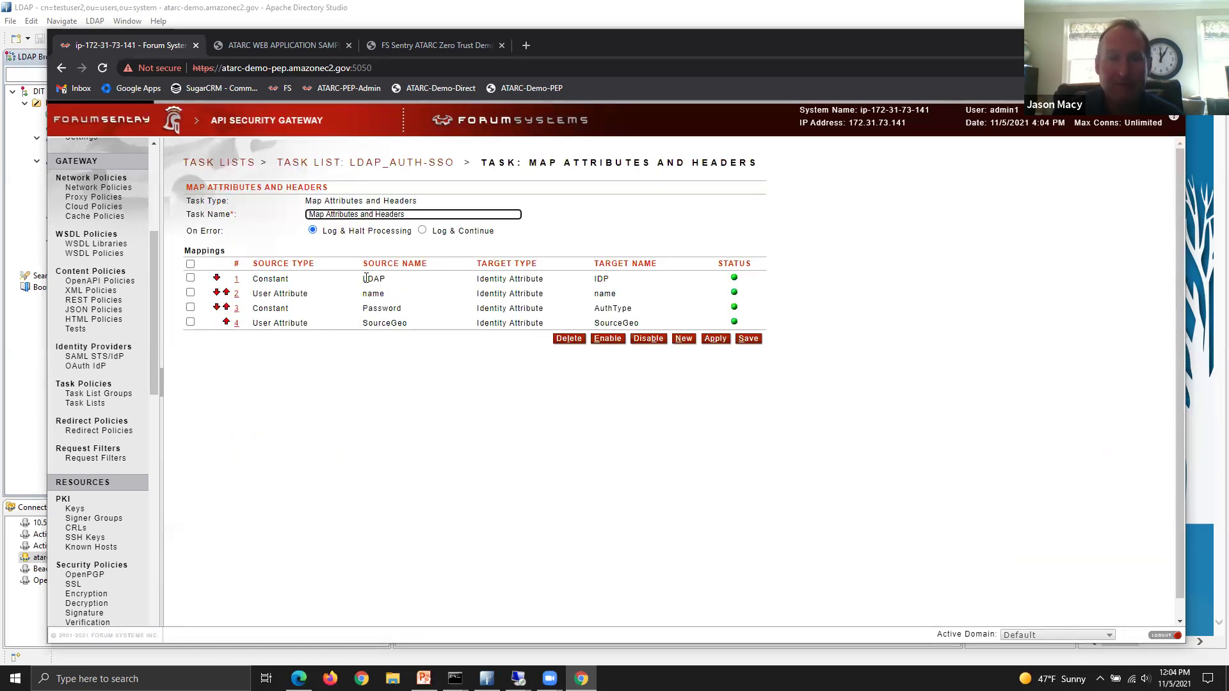
# Step: Highlight the source names LDAP, name, Password and SourceGeo, plus the first mapping's Identity Attribute target type
pyautogui.moveTo(362, 281); pyautogui.dragTo(390, 282)
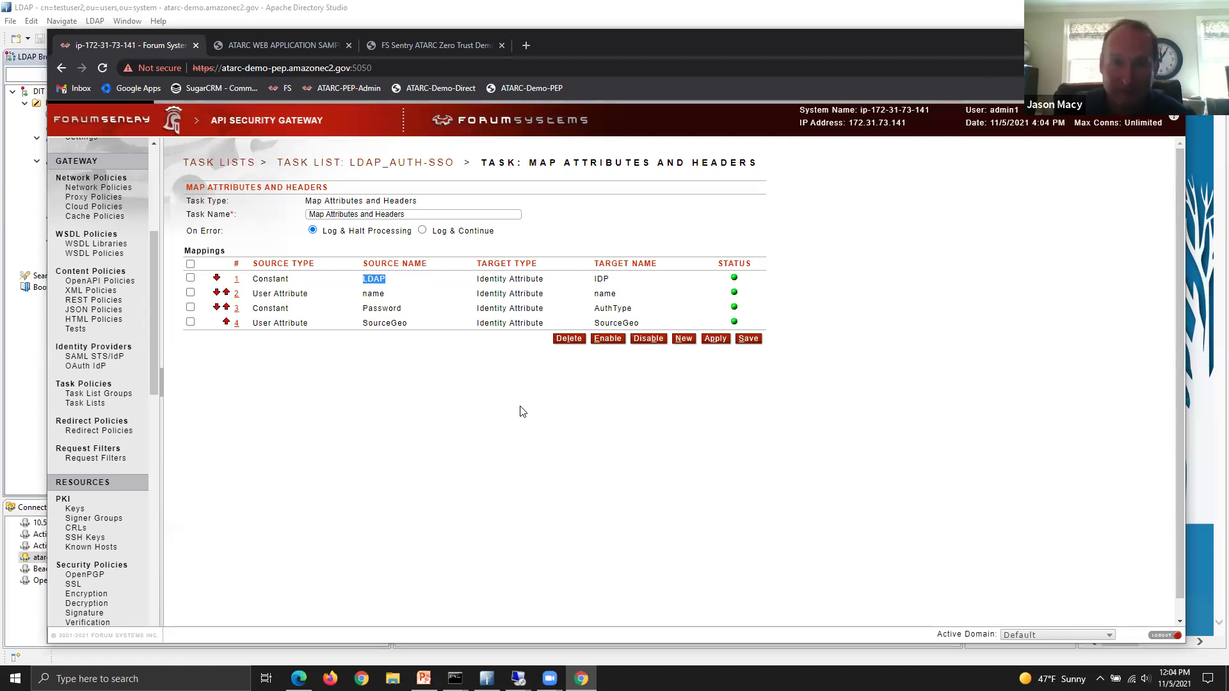
pyautogui.doubleClick(375, 292)
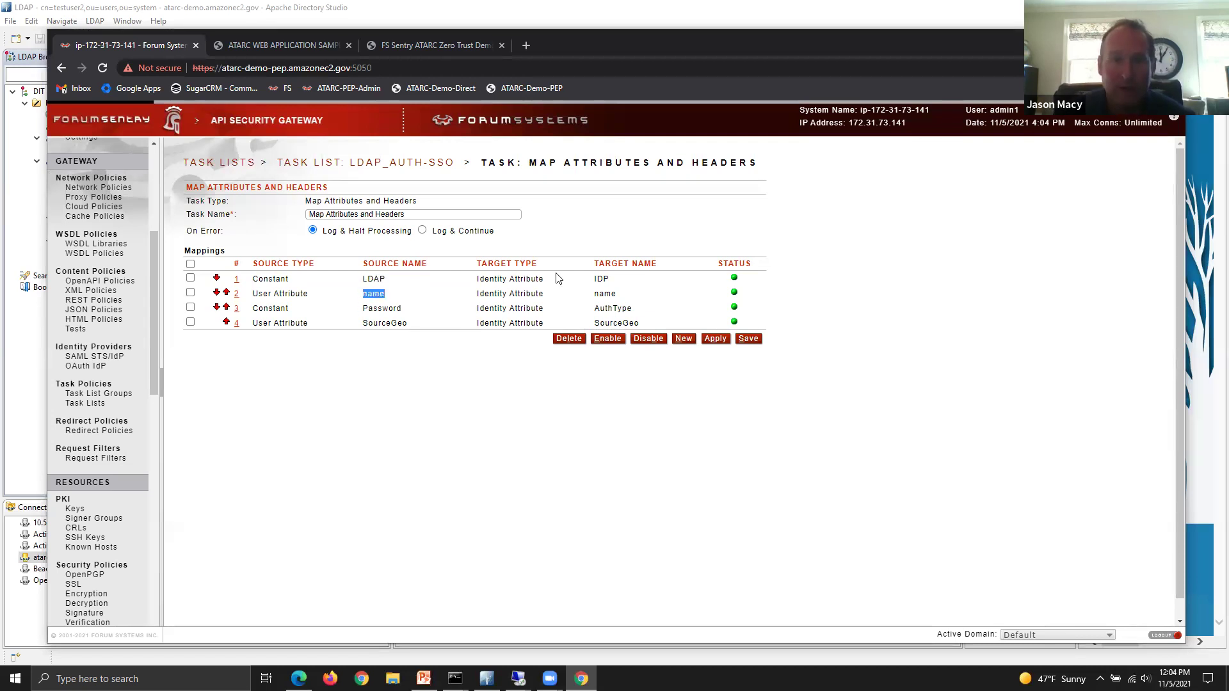
pyautogui.doubleClick(384, 308)
pyautogui.doubleClick(397, 323)
pyautogui.tripleClick(504, 278)
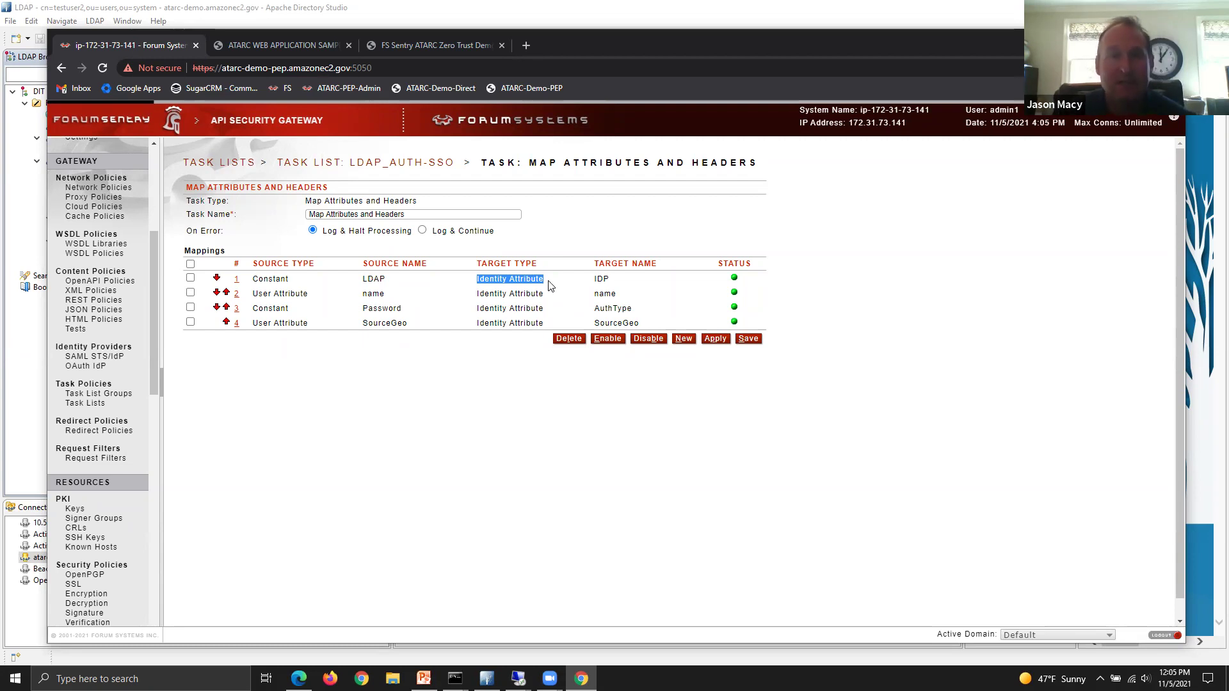
# Step: Leave the Map Attributes and Headers task and open the Nov 5, 2021 access log in the internal logs
pyautogui.click(428, 164)
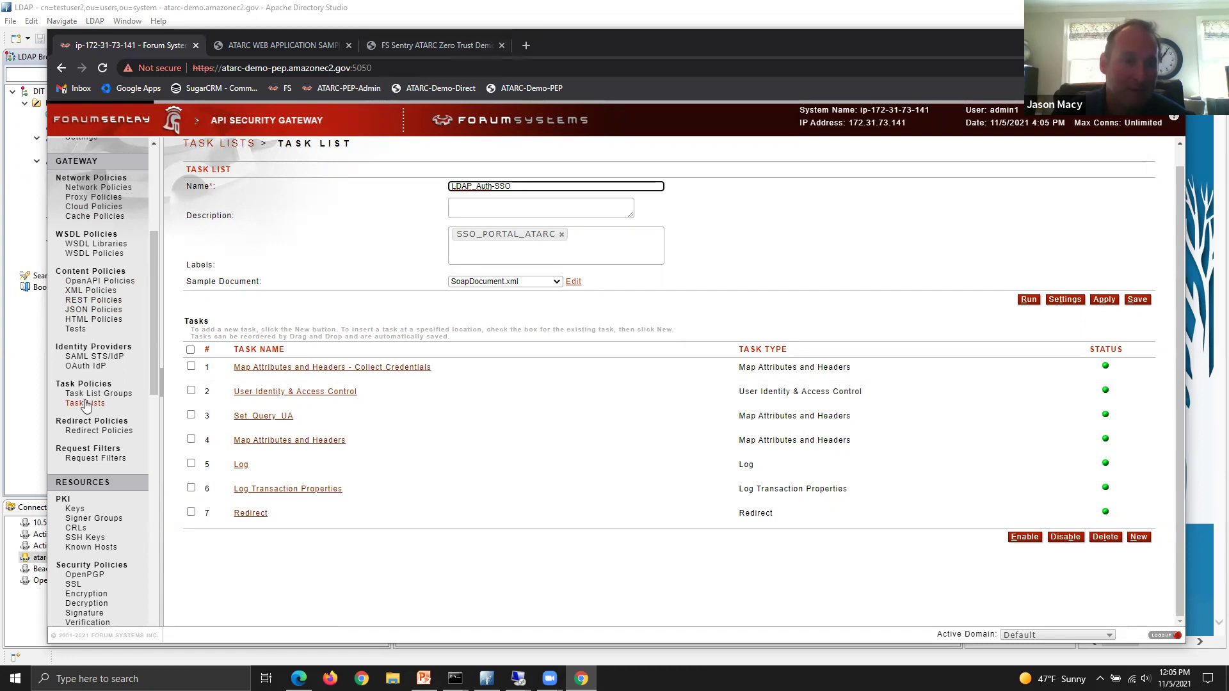
pyautogui.scroll(3, 87, 400)
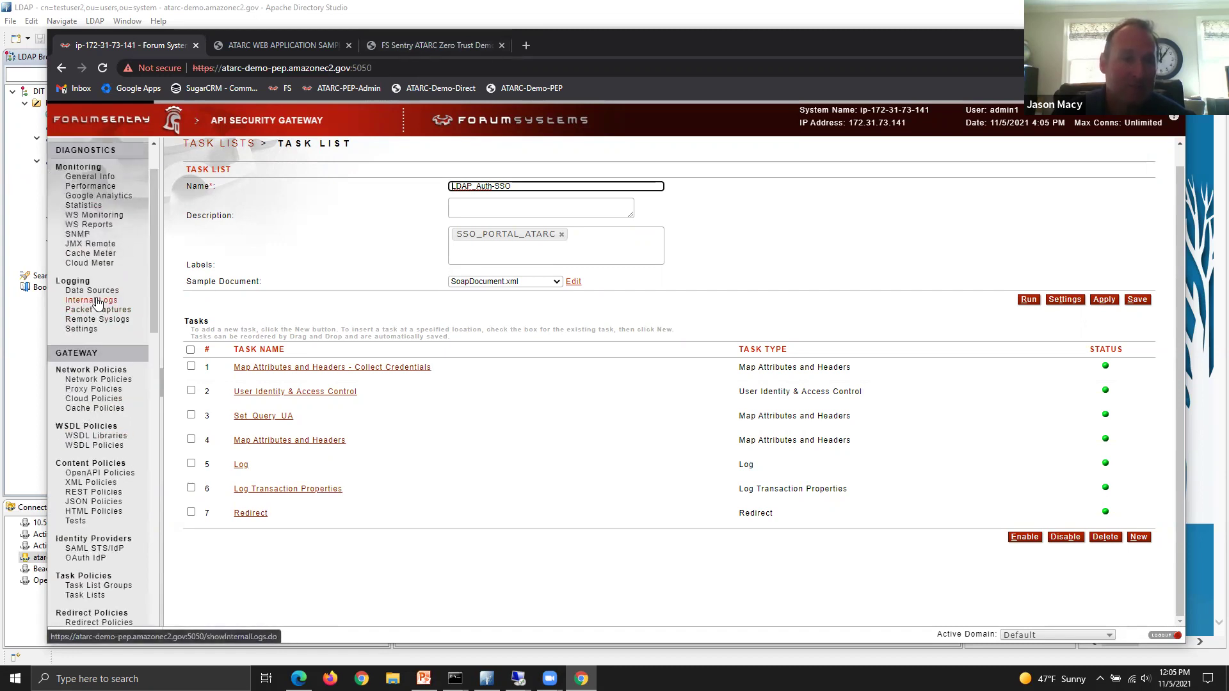
pyautogui.click(95, 300)
pyautogui.click(212, 463)
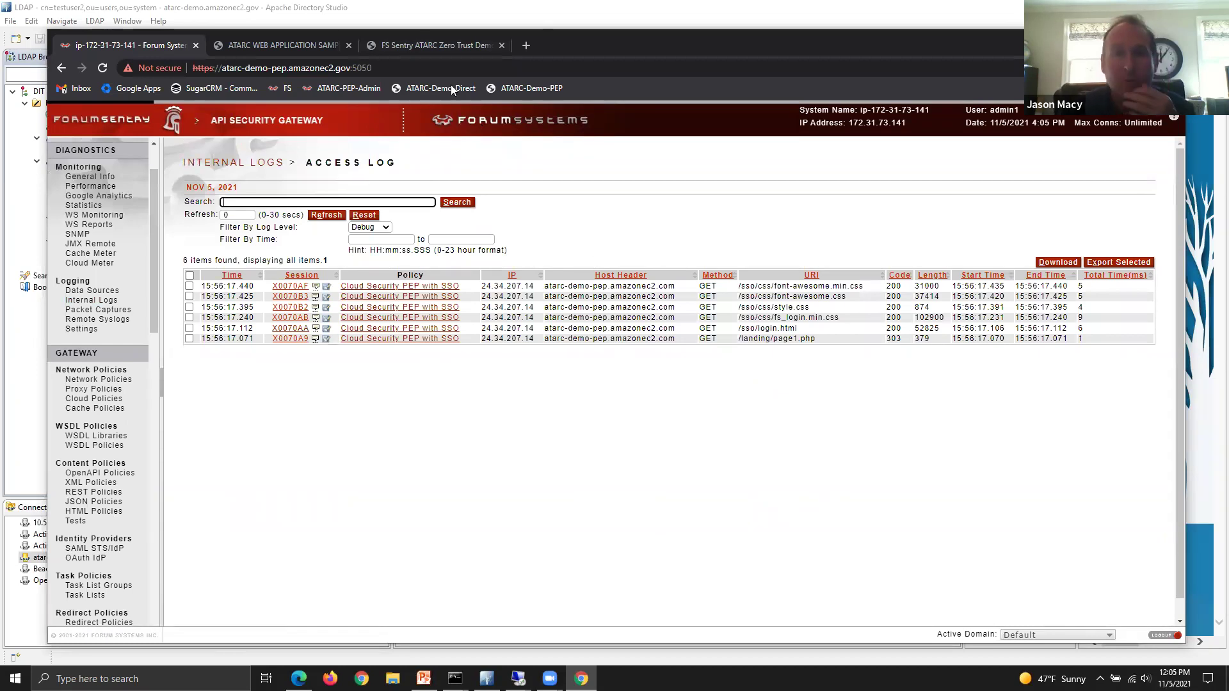
# Step: Log in to the ATARC Demo Portal with the prefilled testuser1 LDAP credentials
pyautogui.hotkey('ctrl', '3')
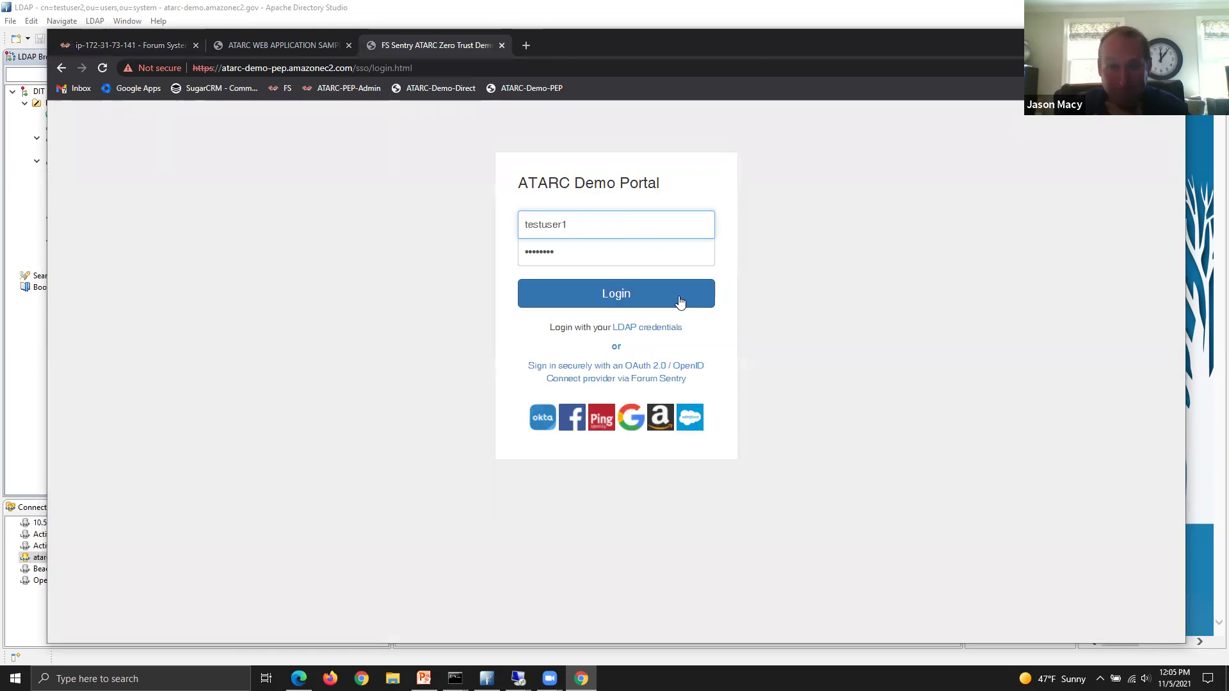
pyautogui.click(609, 299)
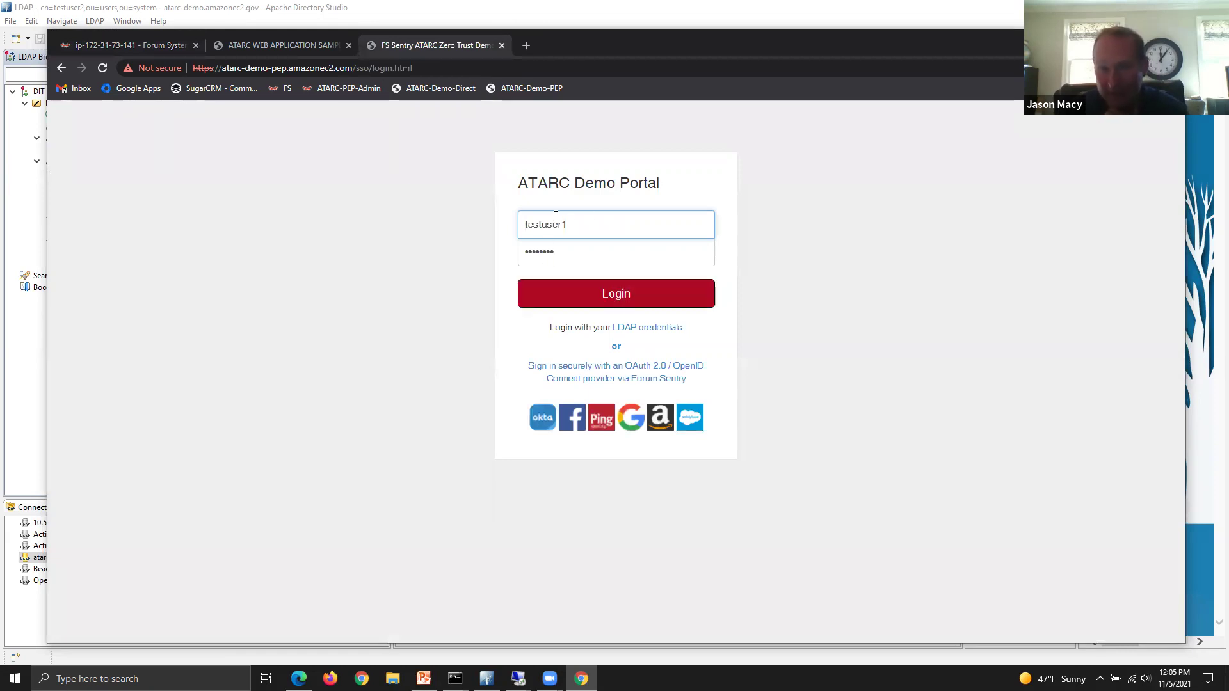
pyautogui.click(616, 299)
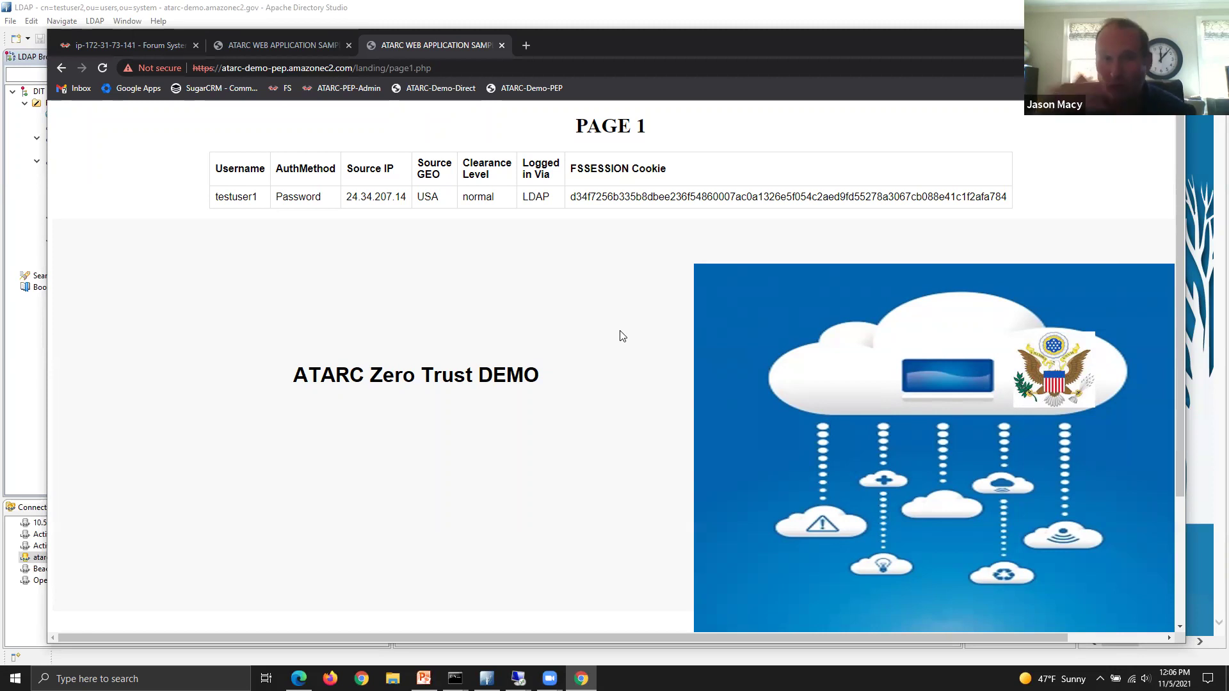
# Step: Return to the Forum Sentry access log, reload its entries, and highlight the /auth and newest /landing/page1.php URIs
pyautogui.click(124, 44)
pyautogui.click(456, 202)
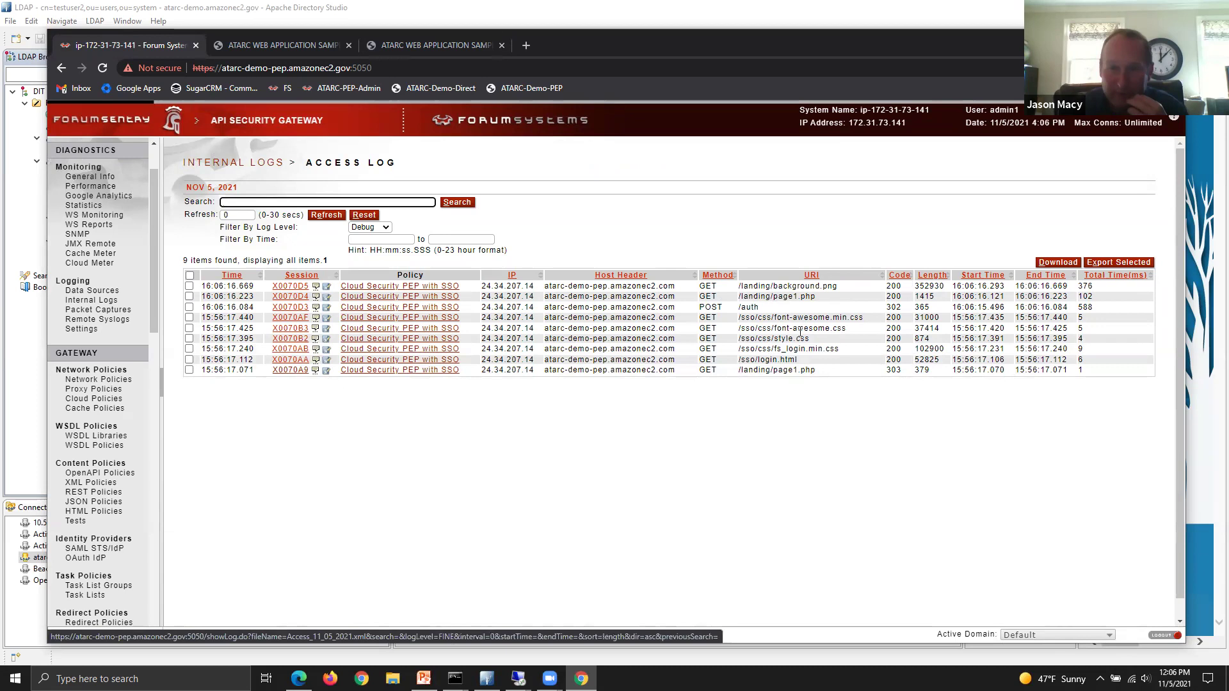
pyautogui.moveTo(760, 308); pyautogui.dragTo(741, 311)
pyautogui.moveTo(820, 298); pyautogui.dragTo(738, 298)
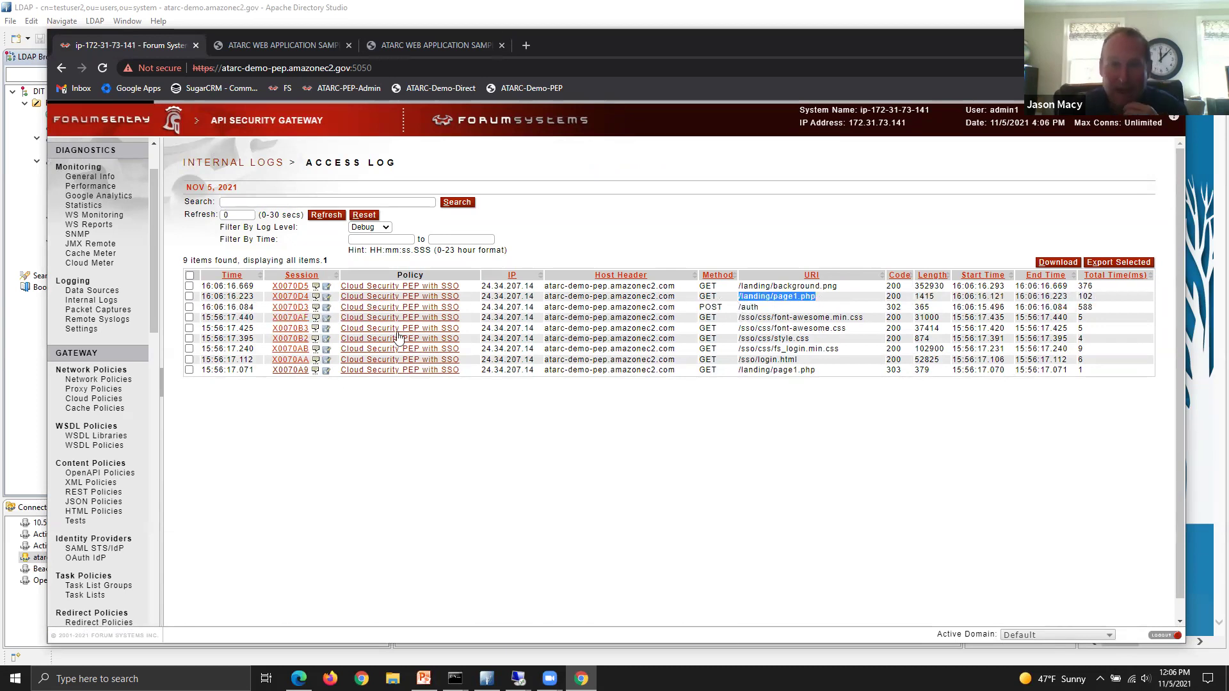
# Step: Open the session log of the newest /landing/page1.php request, expand the received HTTP request and highlight its request URL
pyautogui.click(294, 299)
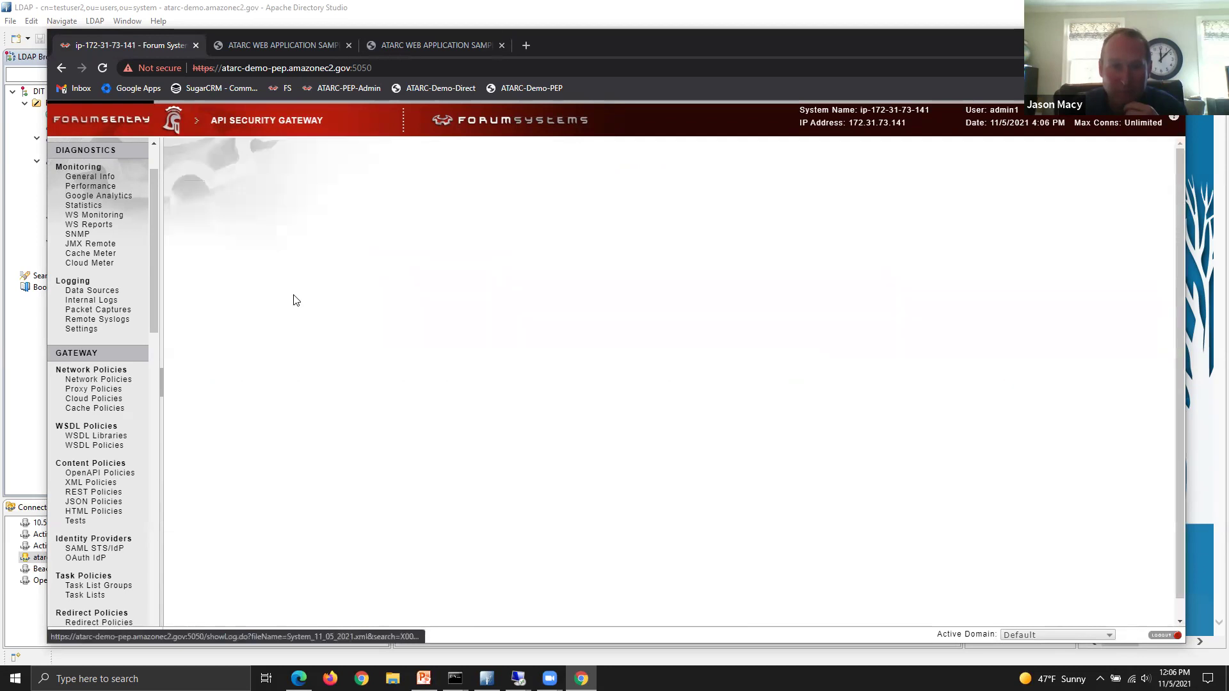
pyautogui.scroll(-6, 757, 356)
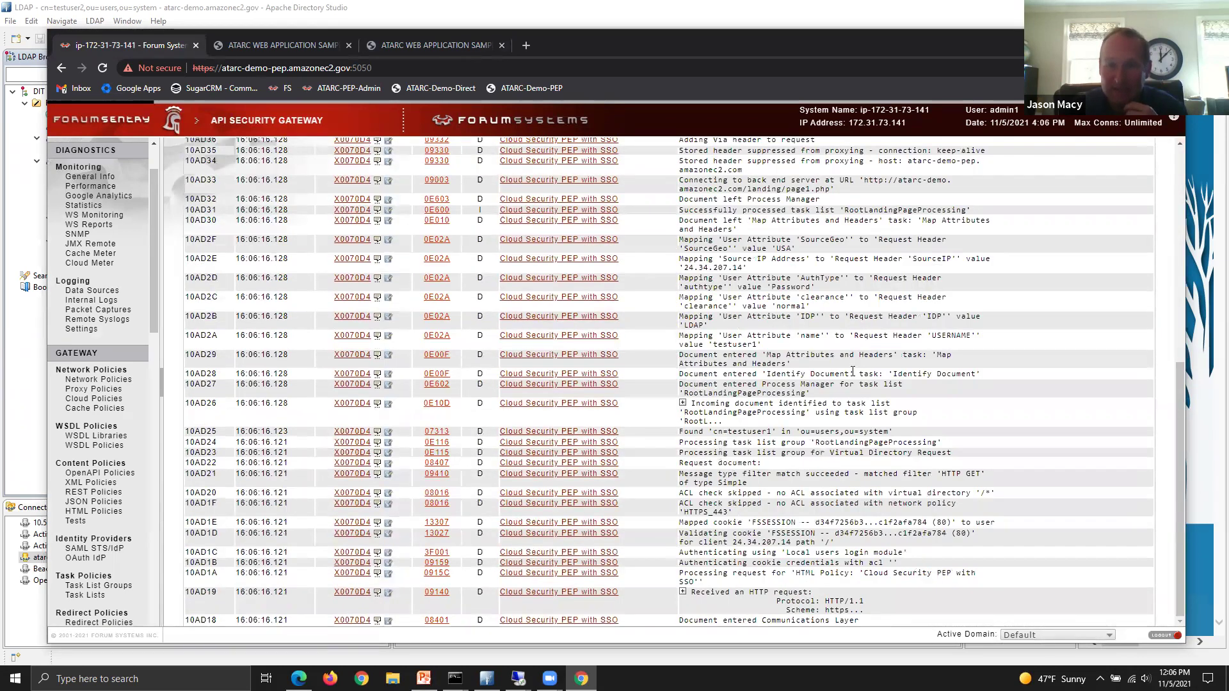
pyautogui.click(682, 592)
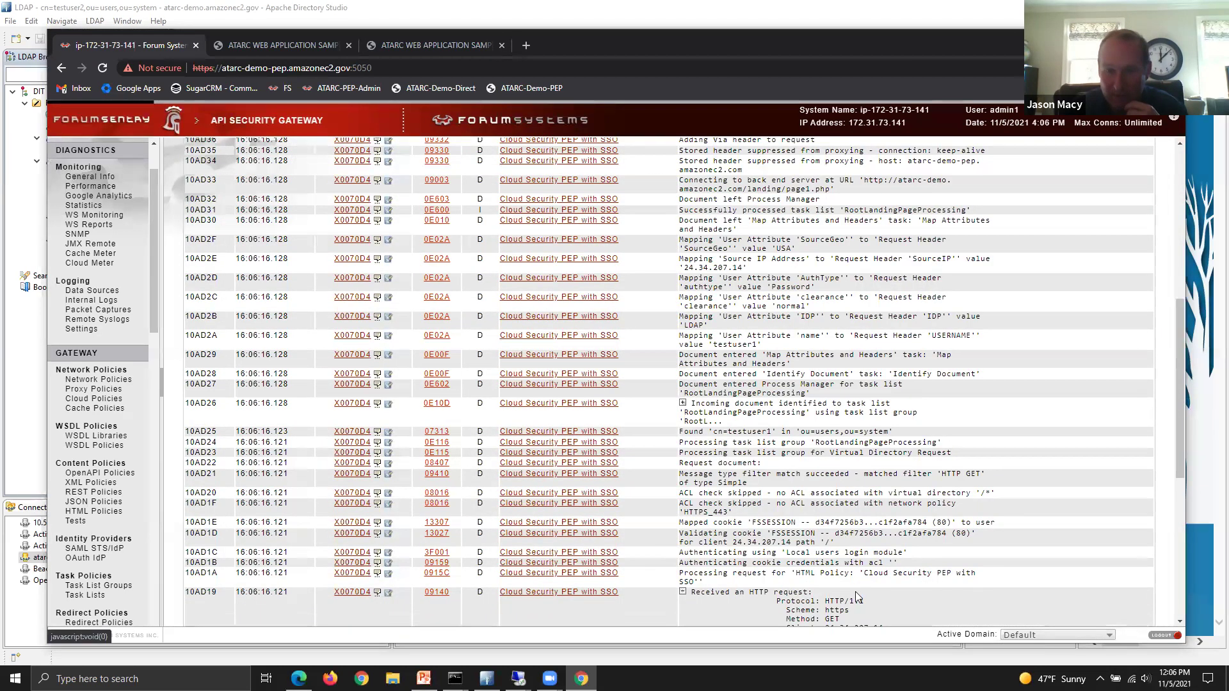
pyautogui.scroll(-5, 682, 595)
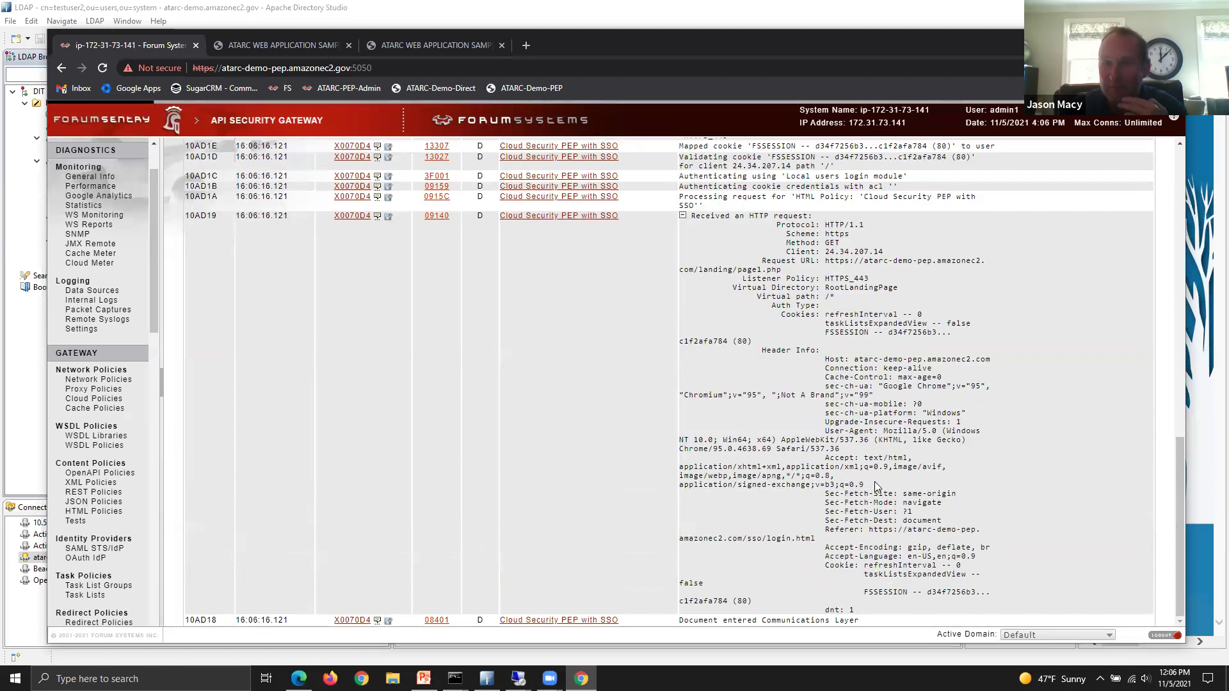
pyautogui.moveTo(783, 270); pyautogui.dragTo(825, 263)
# Step: Highlight the FSSESSION cookie validation message and the testuser1 directory lookup message in the session log
pyautogui.scroll(2, 890, 320)
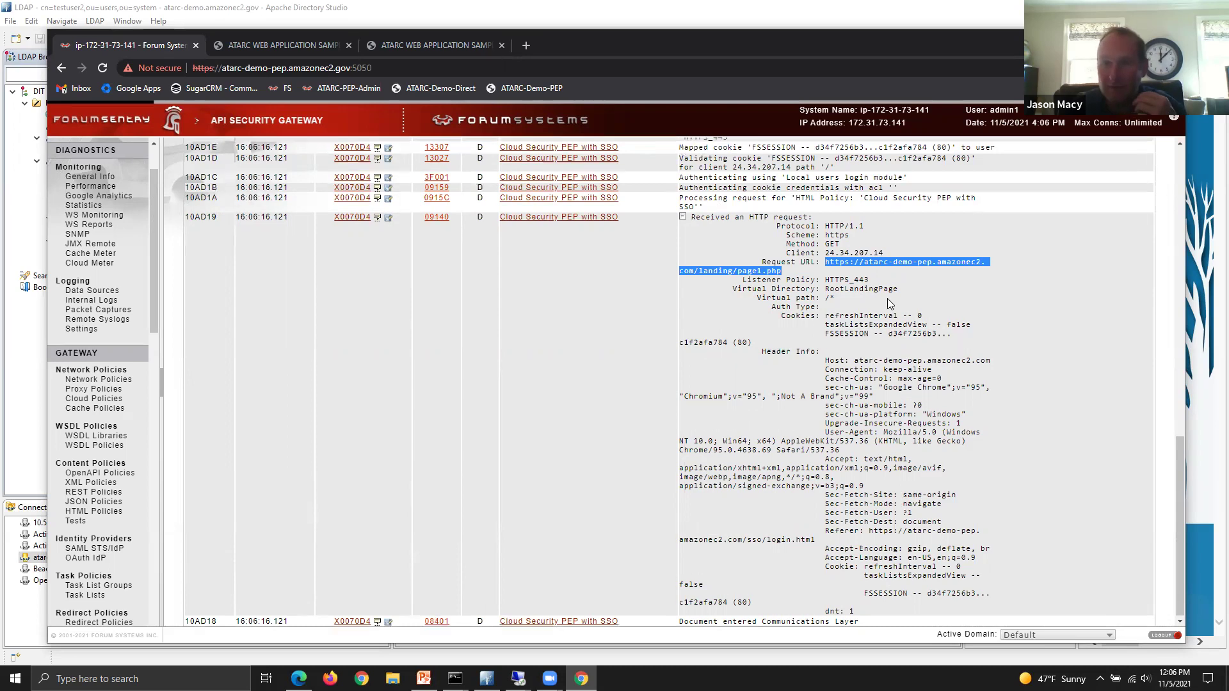
pyautogui.scroll(1, 890, 320)
pyautogui.moveTo(845, 368); pyautogui.dragTo(772, 349)
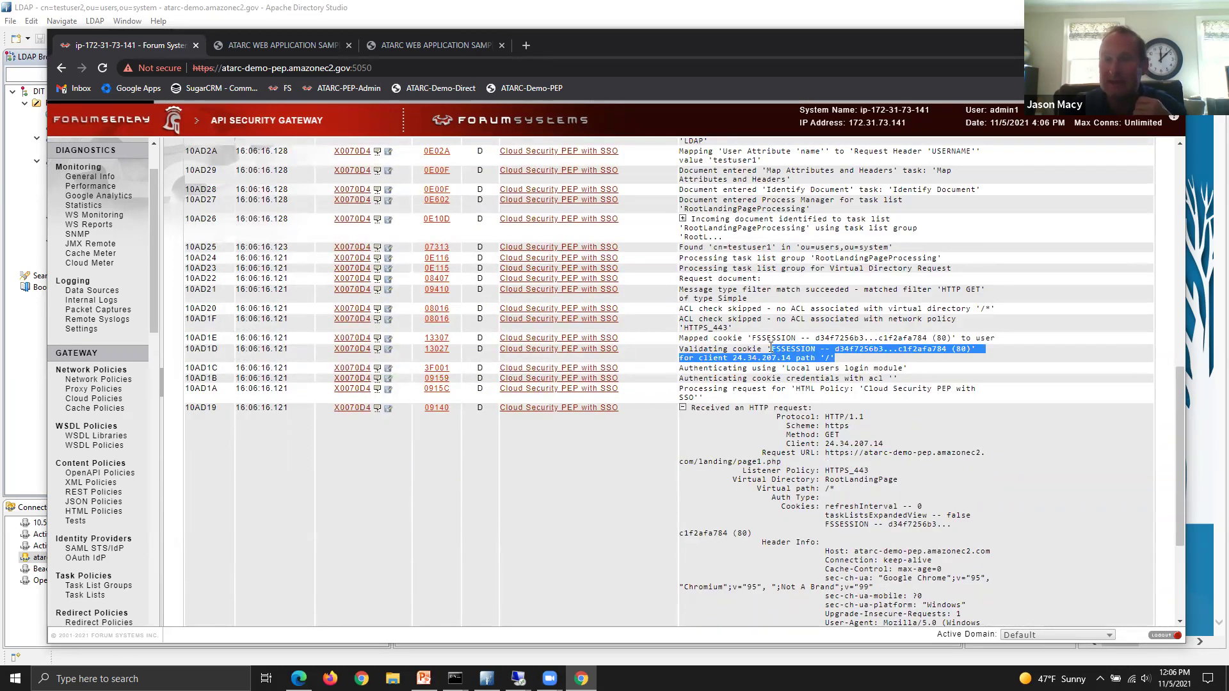
pyautogui.scroll(2, 868, 380)
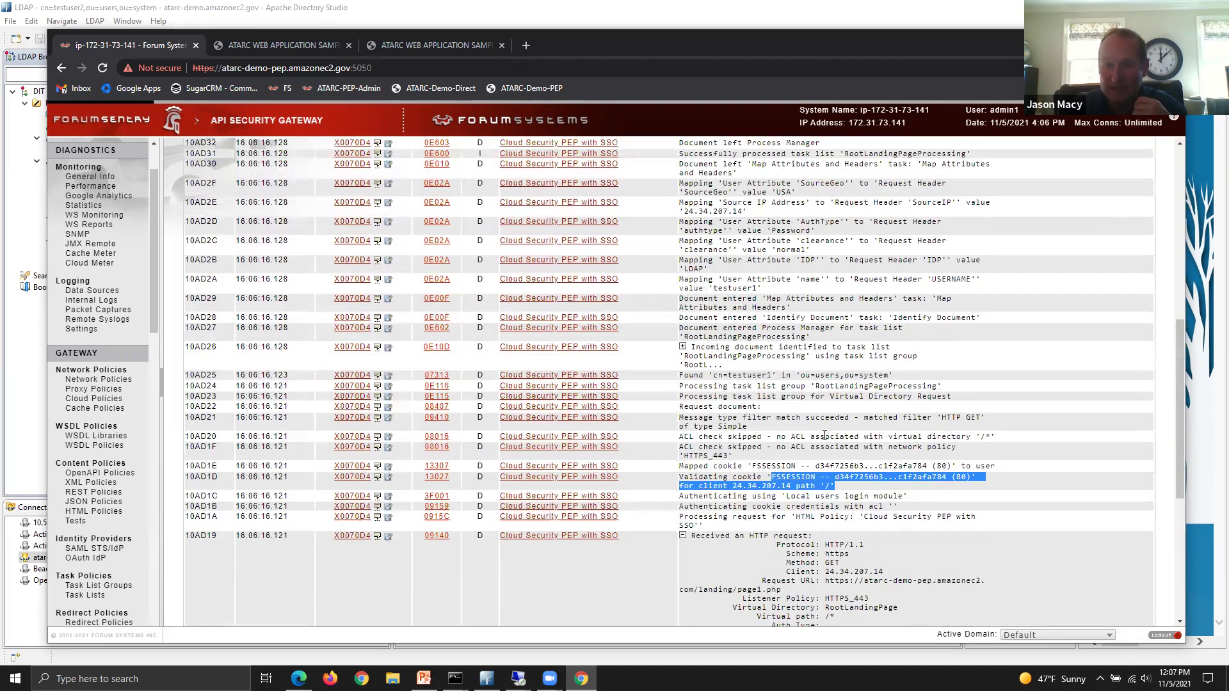
pyautogui.moveTo(896, 376); pyautogui.dragTo(716, 375)
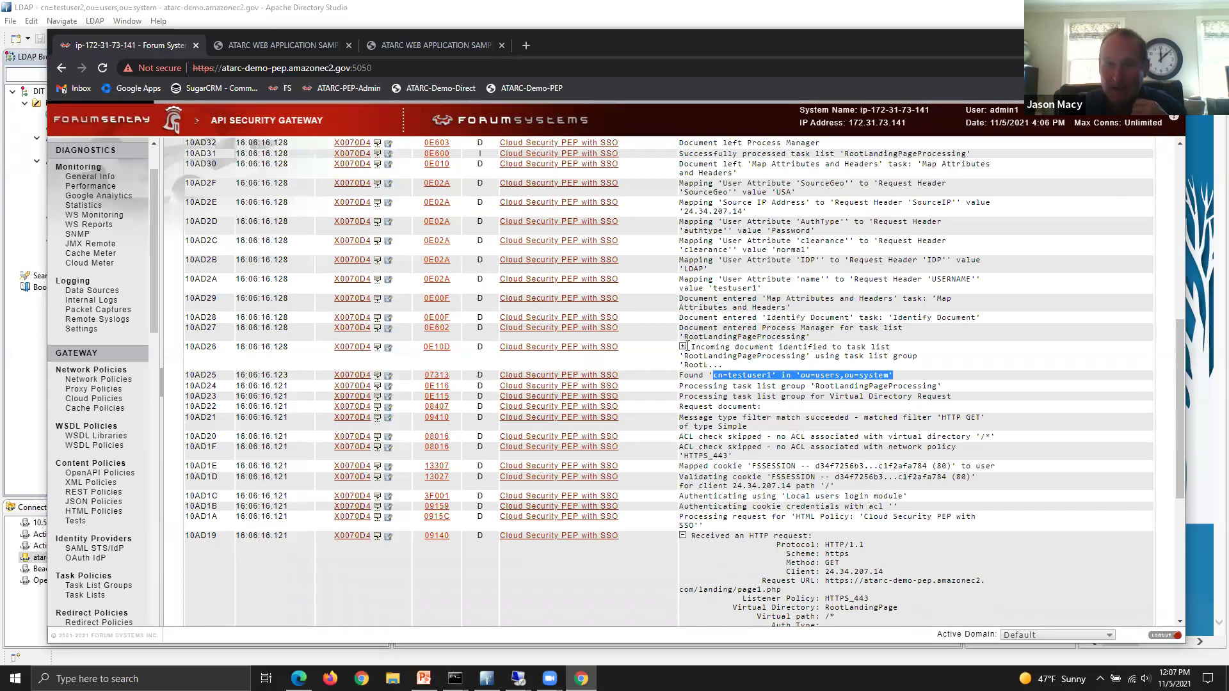
# Step: Examine the session log's Map Attributes and Headers messages, highlighting the entries that map user attributes to request headers
pyautogui.scroll(1, 778, 375)
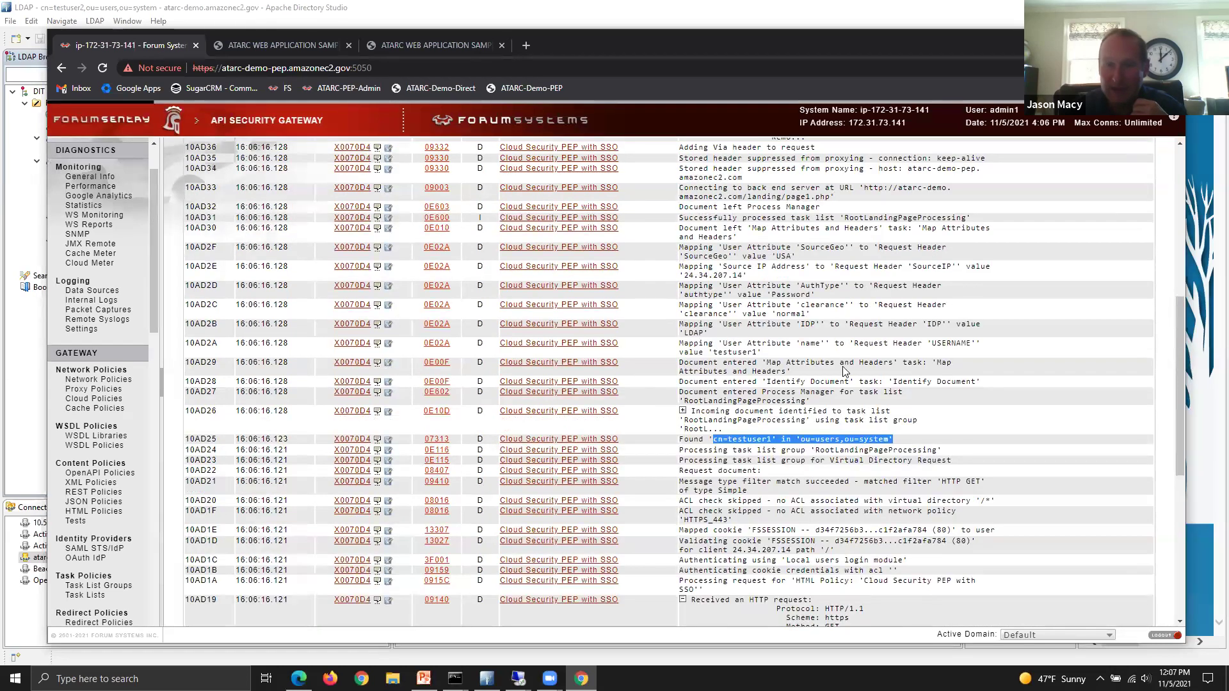
pyautogui.click(939, 357)
pyautogui.moveTo(952, 362); pyautogui.dragTo(705, 295)
pyautogui.click(784, 257)
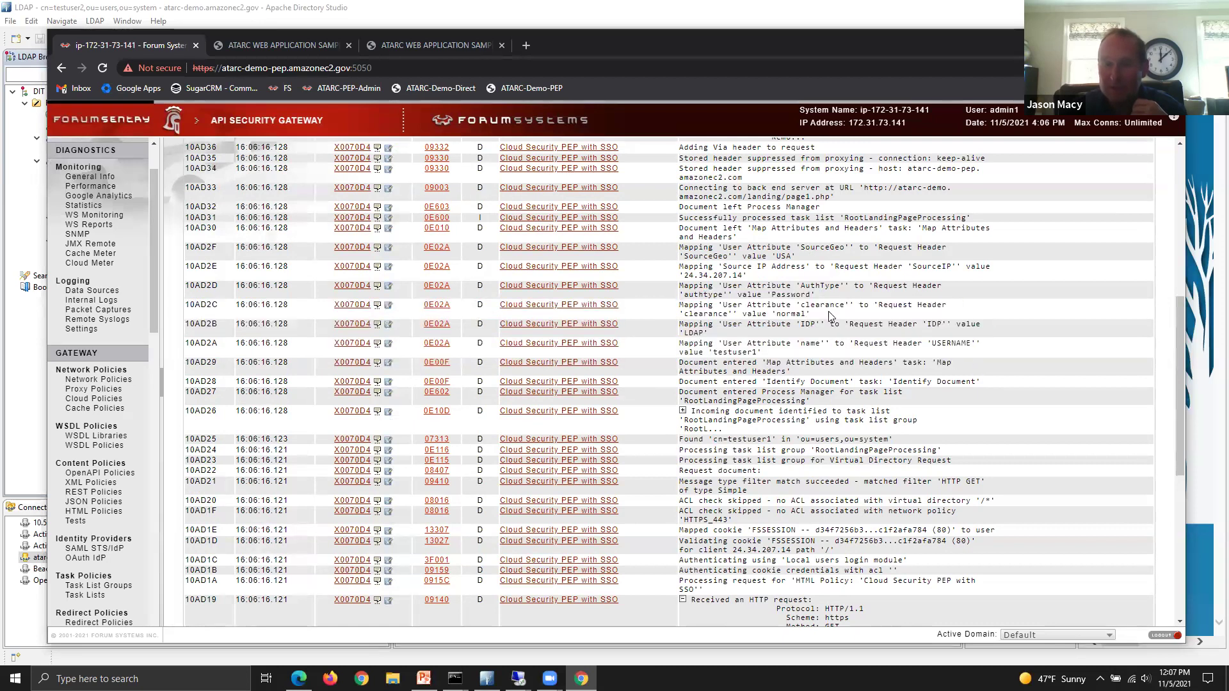
pyautogui.doubleClick(908, 250)
pyautogui.click(952, 251)
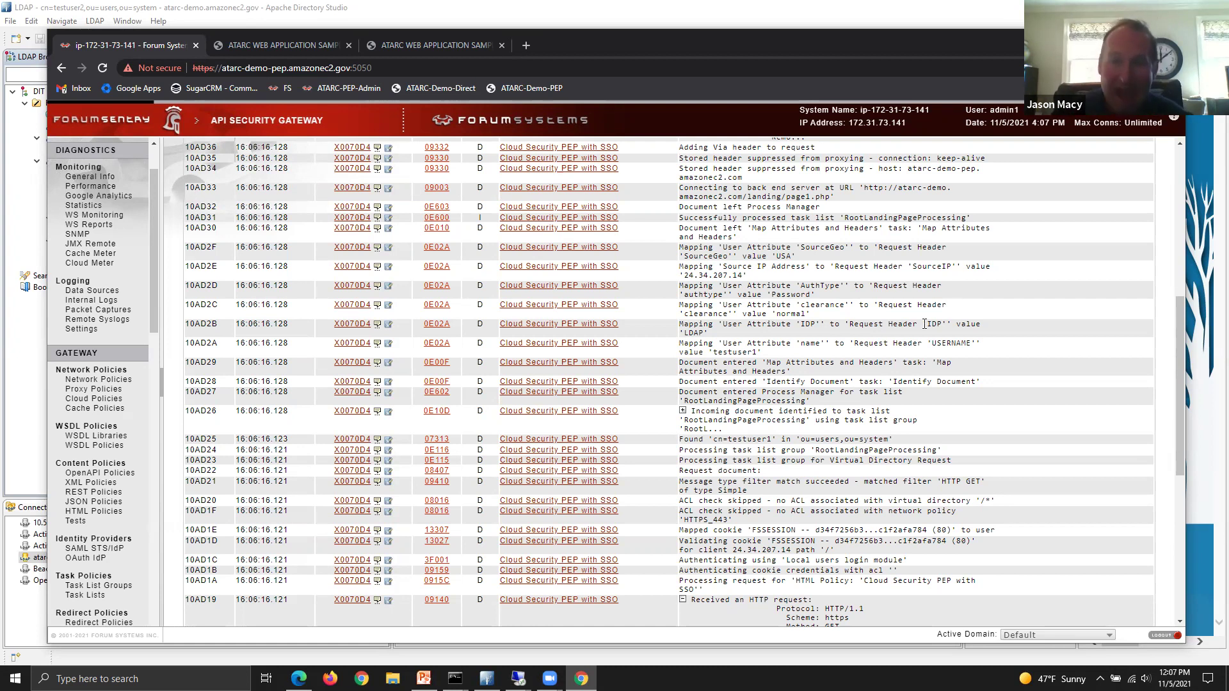
# Step: Expand the processed request sent to the remote server and highlight its added headers from USERNAME to Via
pyautogui.scroll(3, 861, 354)
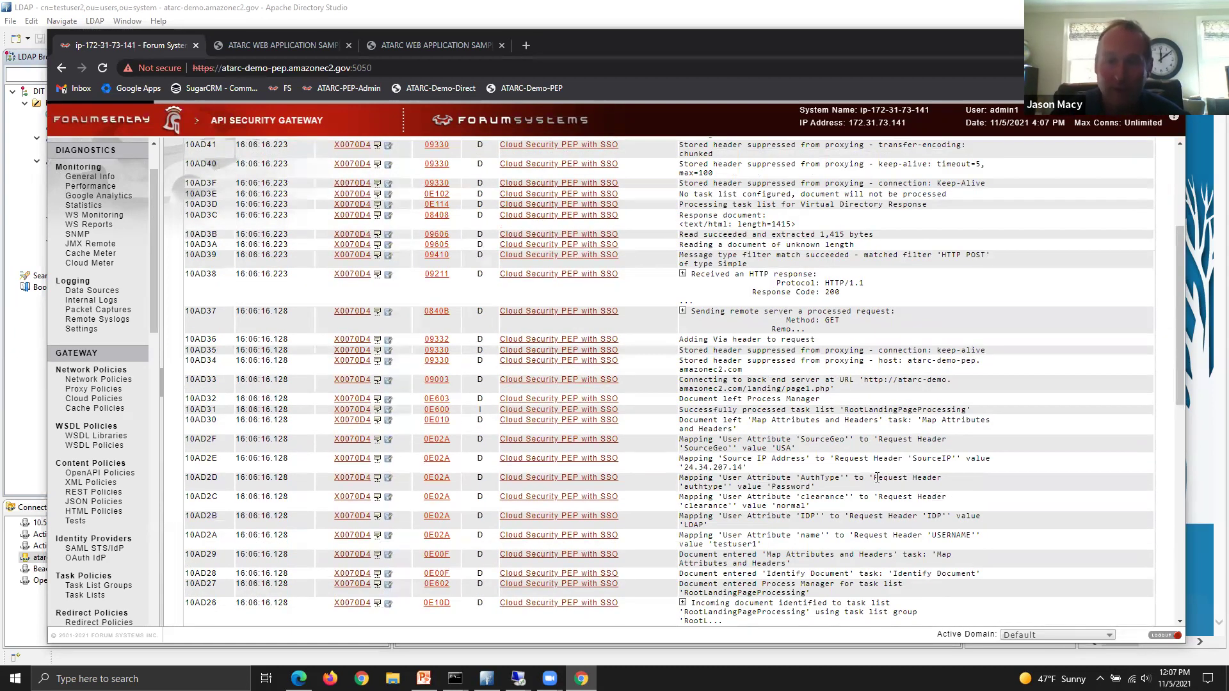
pyautogui.scroll(-2, 826, 363)
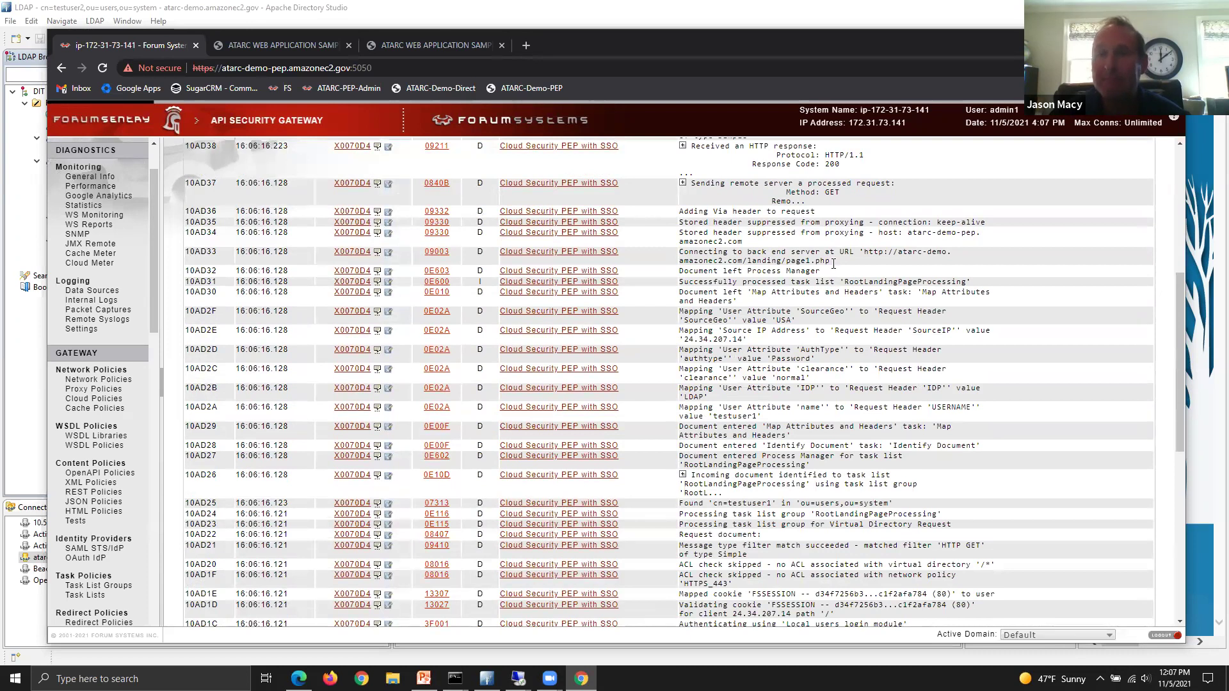
pyautogui.scroll(5, 833, 261)
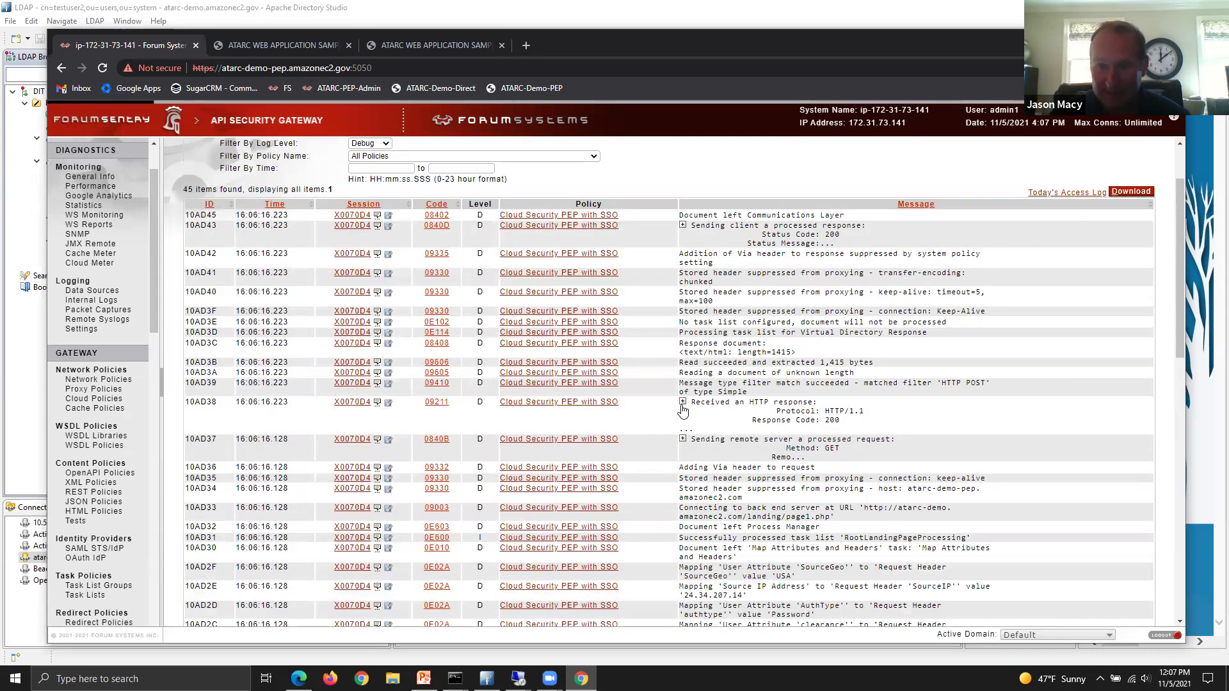
pyautogui.click(683, 439)
pyautogui.scroll(-4, 893, 383)
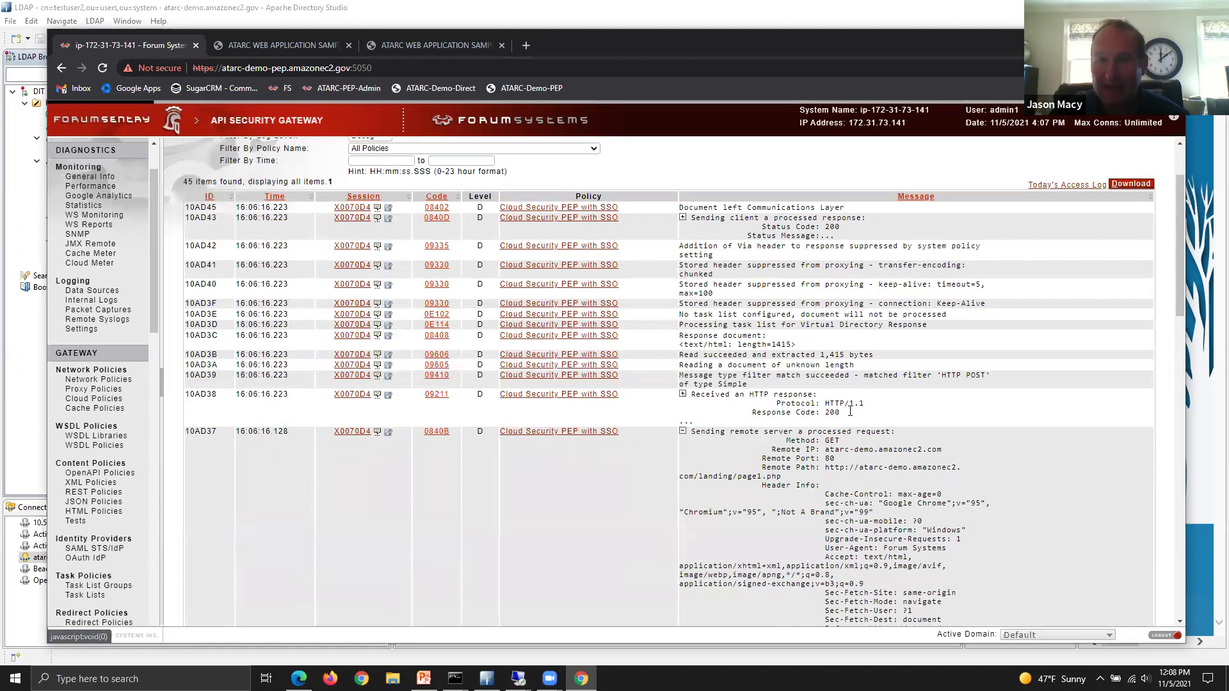
pyautogui.moveTo(894, 514); pyautogui.dragTo(684, 472)
pyautogui.click(945, 508)
pyautogui.moveTo(913, 524); pyautogui.dragTo(688, 471)
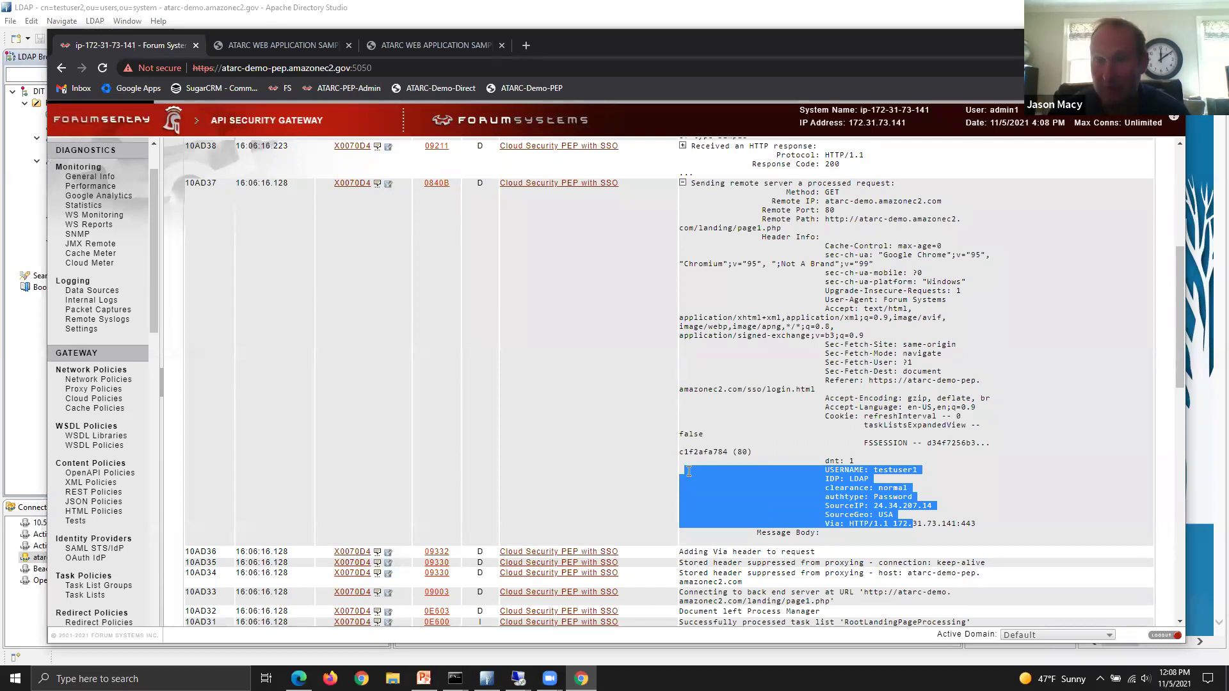
# Step: Switch to the demo portal's page, open Page2 from its link, and highlight the page heading
pyautogui.scroll(3, 881, 356)
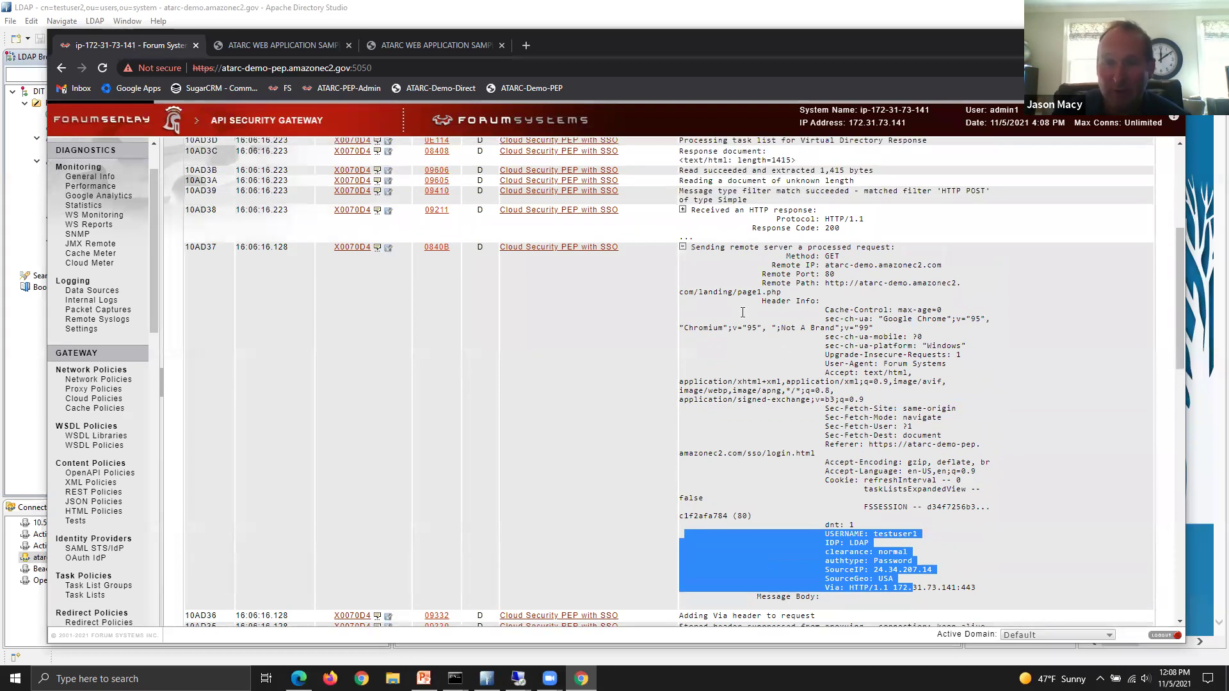
pyautogui.scroll(2, 736, 302)
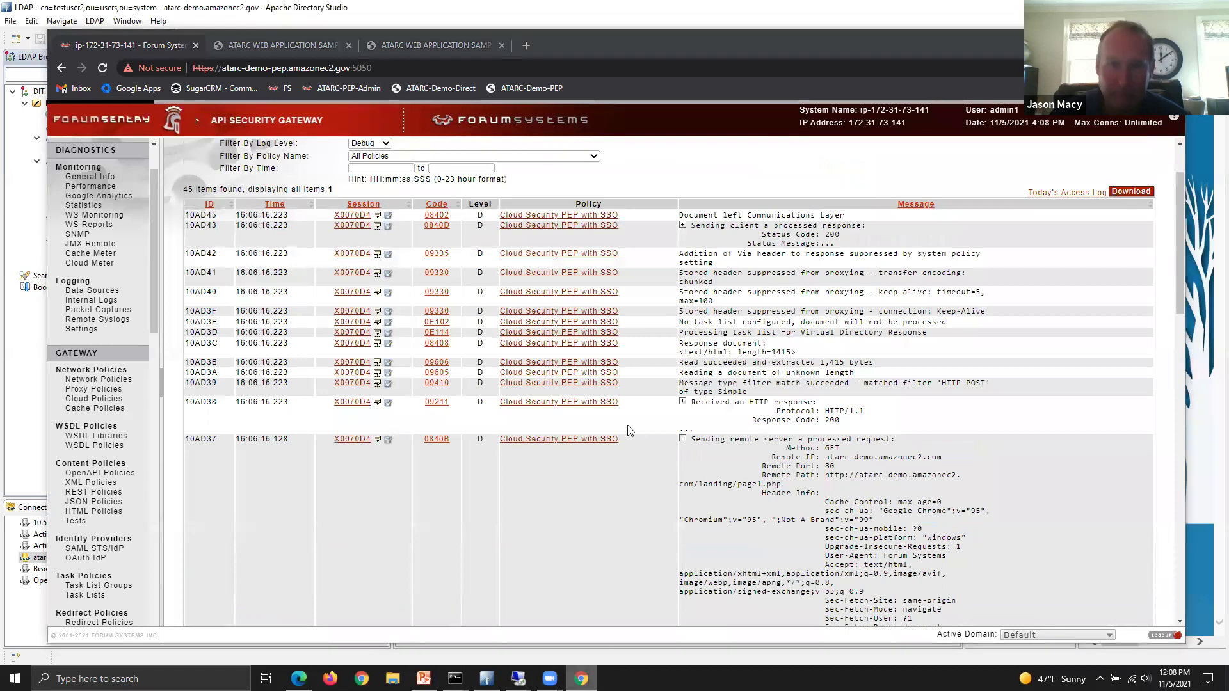
pyautogui.hotkey('alt', 'Tab')
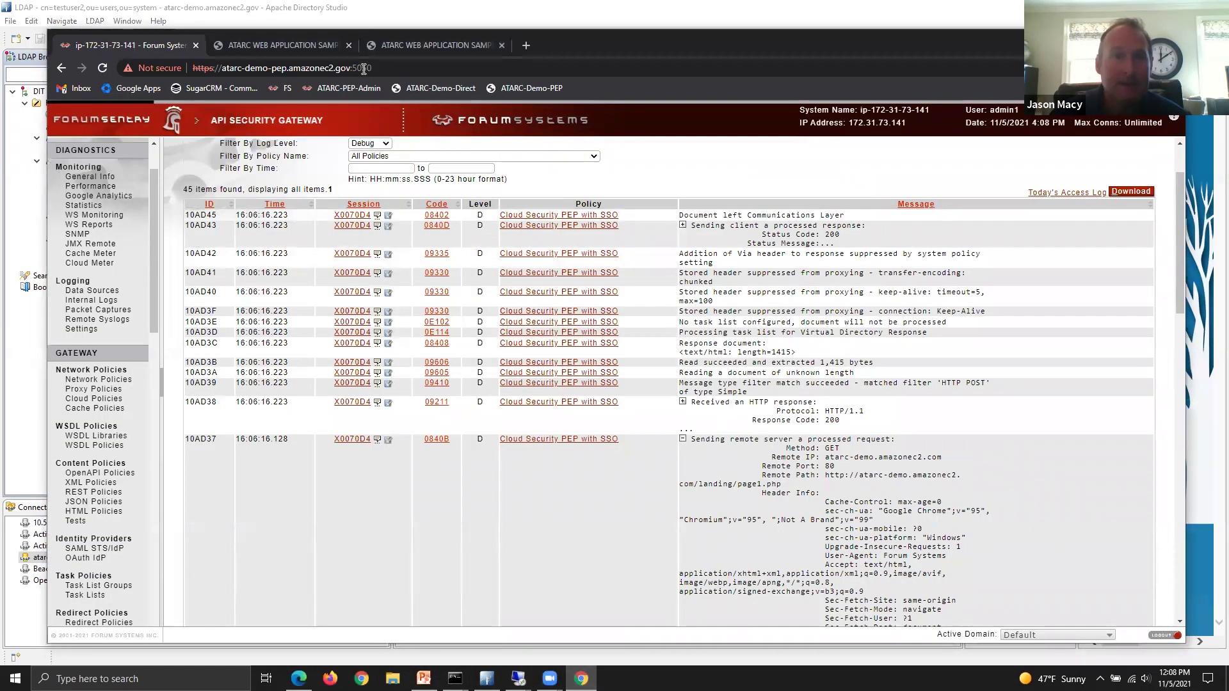
pyautogui.hotkey('alt', 'Tab')
pyautogui.scroll(-3, 599, 234)
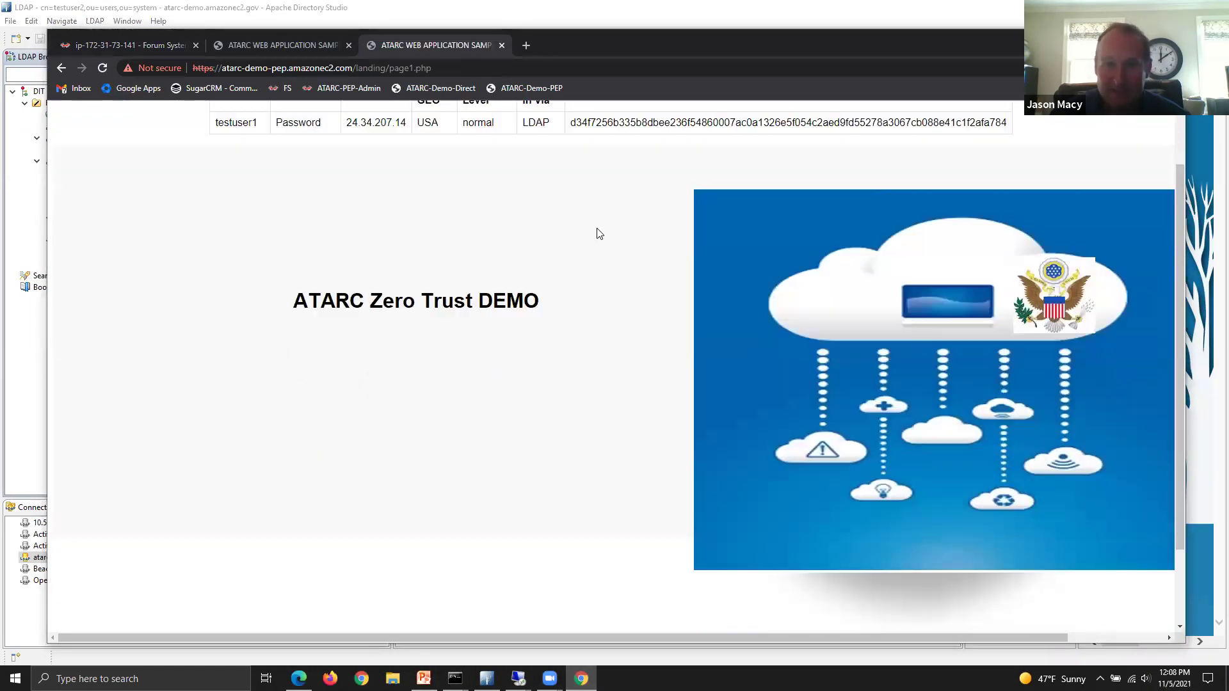
pyautogui.scroll(3, 598, 233)
pyautogui.scroll(-3, 658, 332)
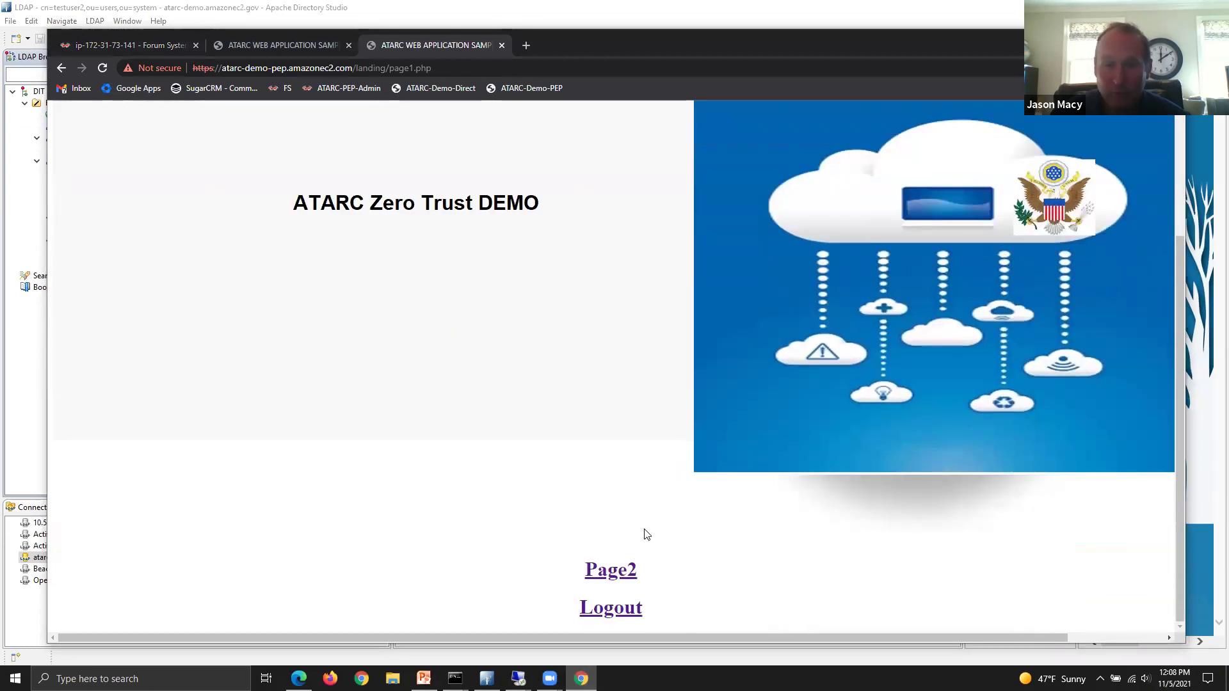
pyautogui.click(620, 575)
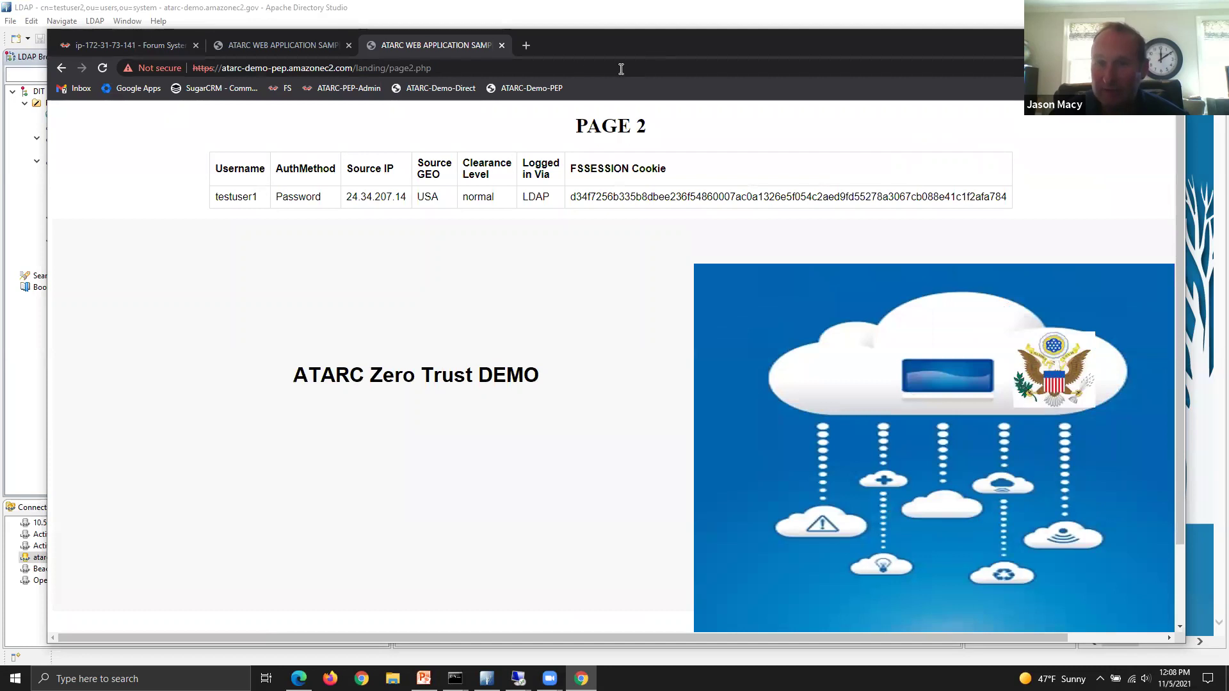
pyautogui.moveTo(557, 125); pyautogui.dragTo(694, 114)
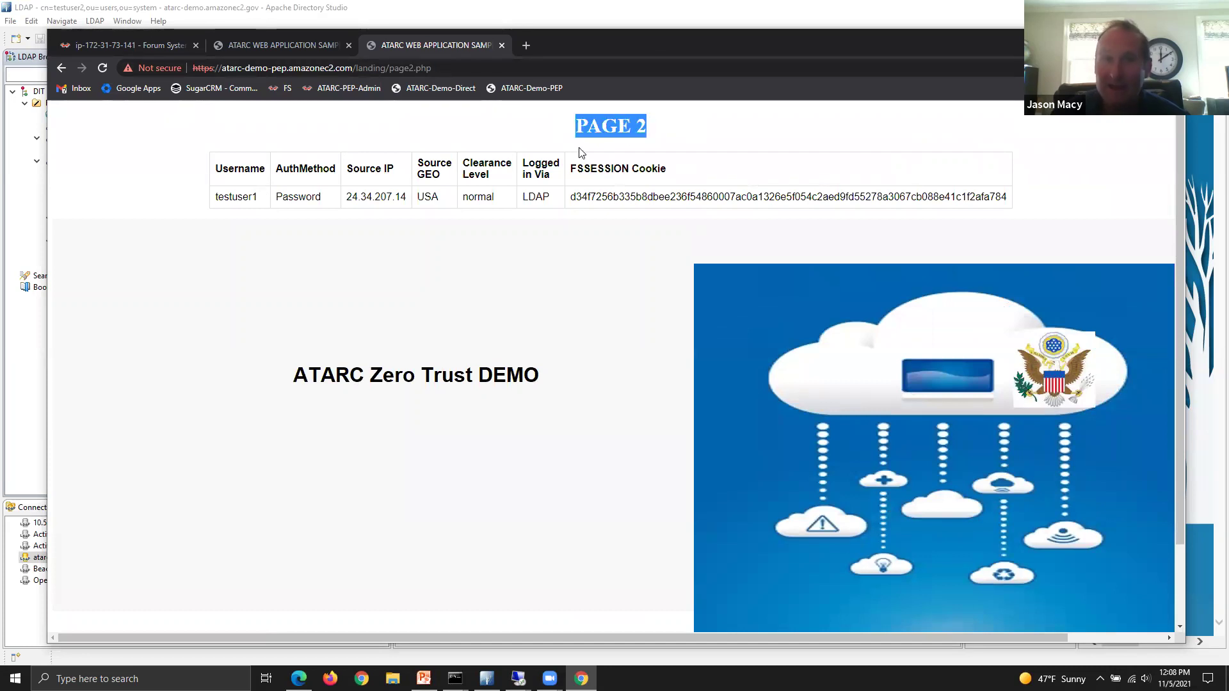
# Step: Open today's access log in the Forum Sentry console and highlight the /landing/page2.php request URI
pyautogui.click(133, 43)
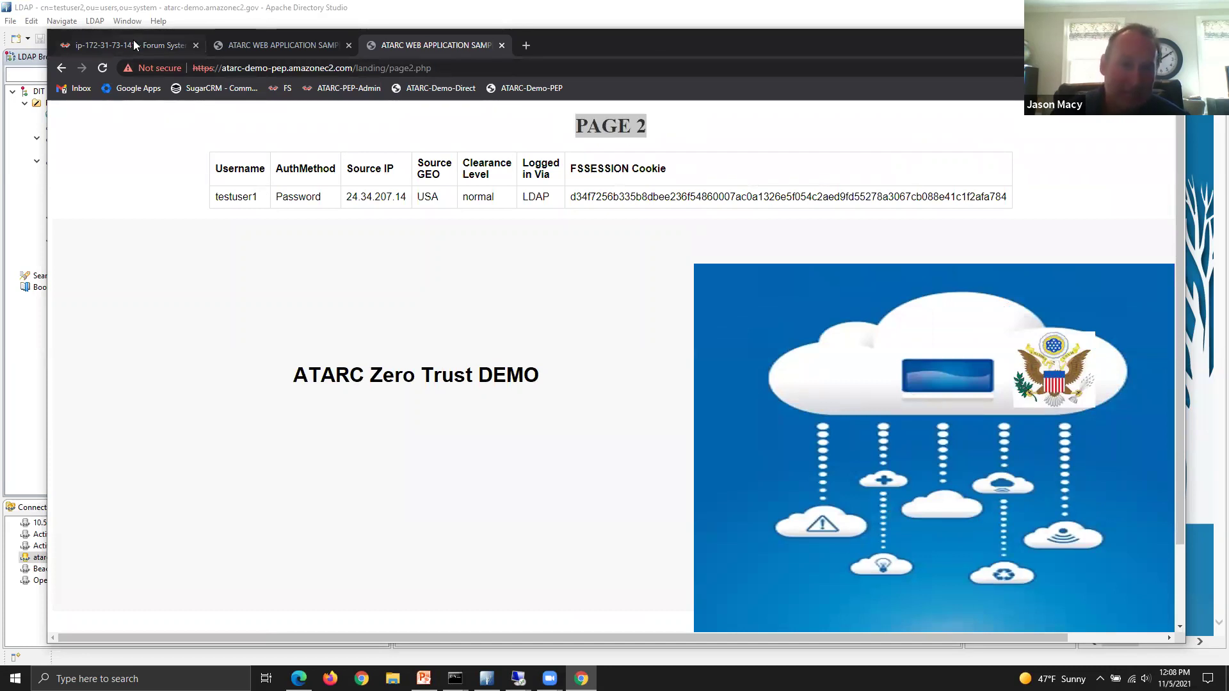
pyautogui.scroll(2, 494, 282)
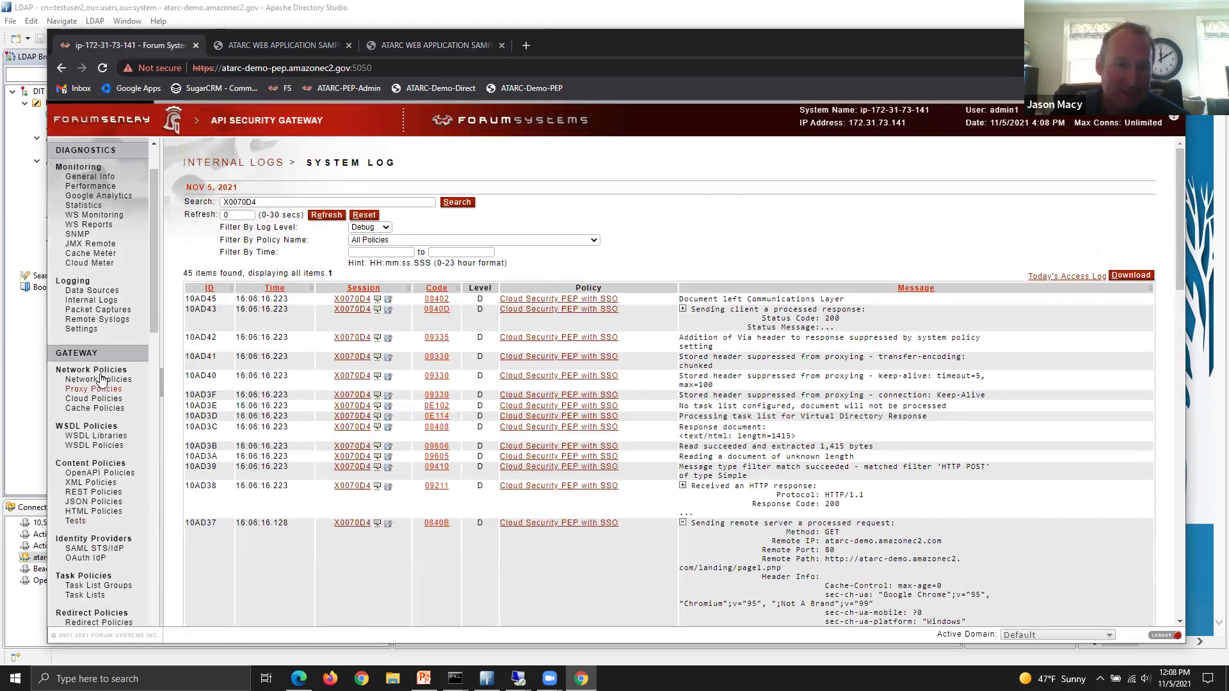
pyautogui.click(93, 303)
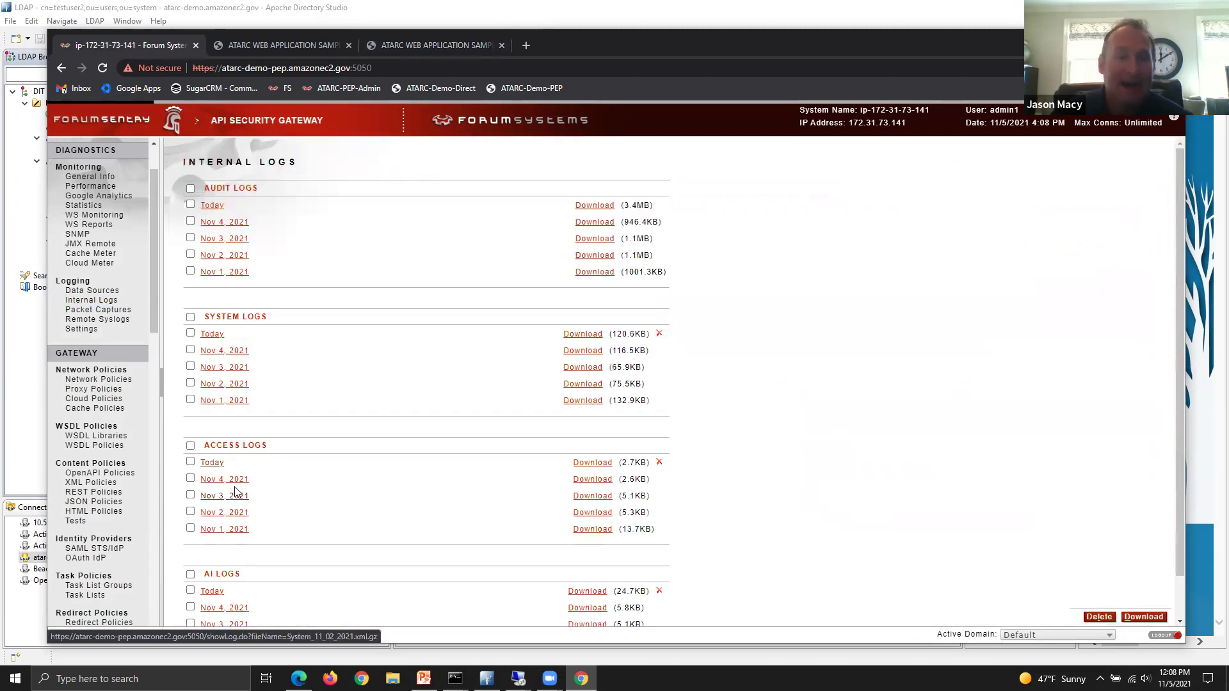
pyautogui.click(220, 468)
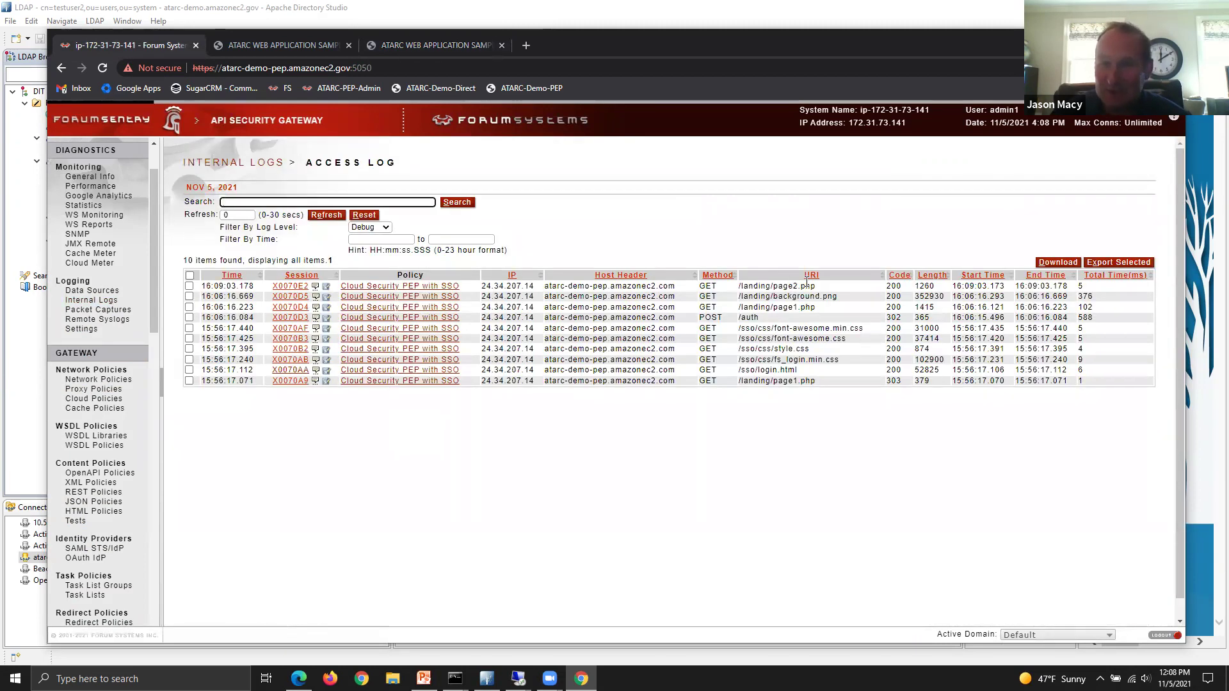
pyautogui.moveTo(817, 287); pyautogui.dragTo(737, 286)
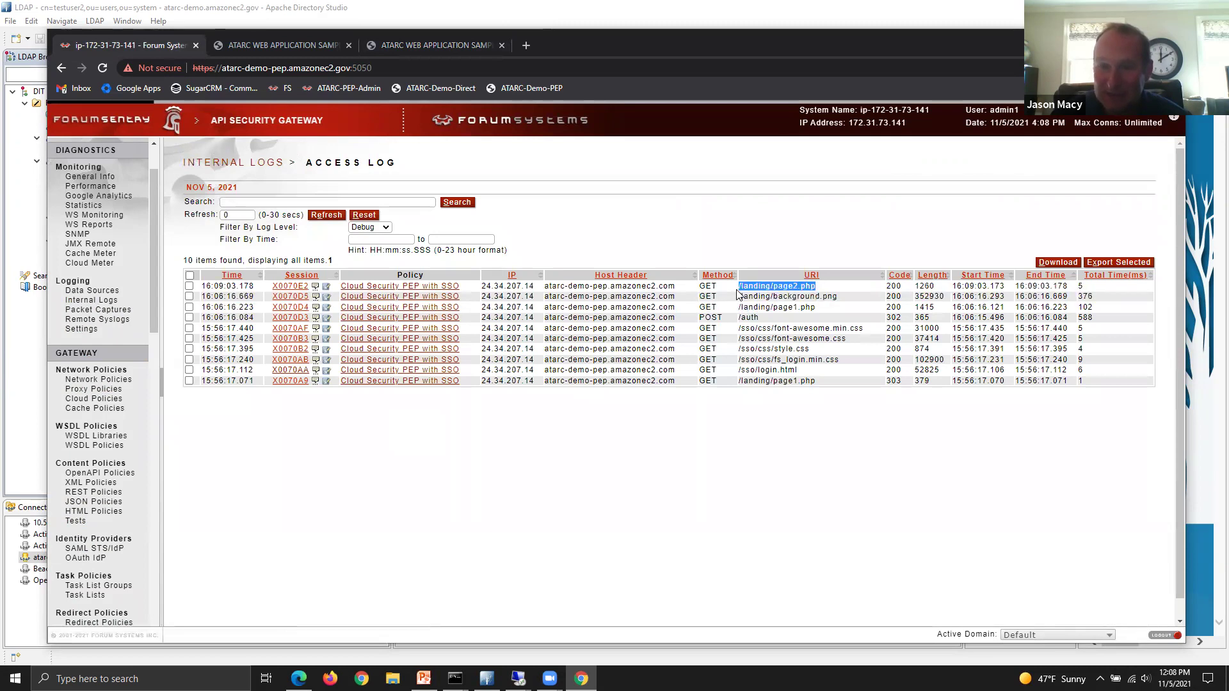
# Step: Open the /landing/page2.php request's session log and examine its FSSESSION cookie validation and user attribute-to-header mapping messages
pyautogui.click(294, 287)
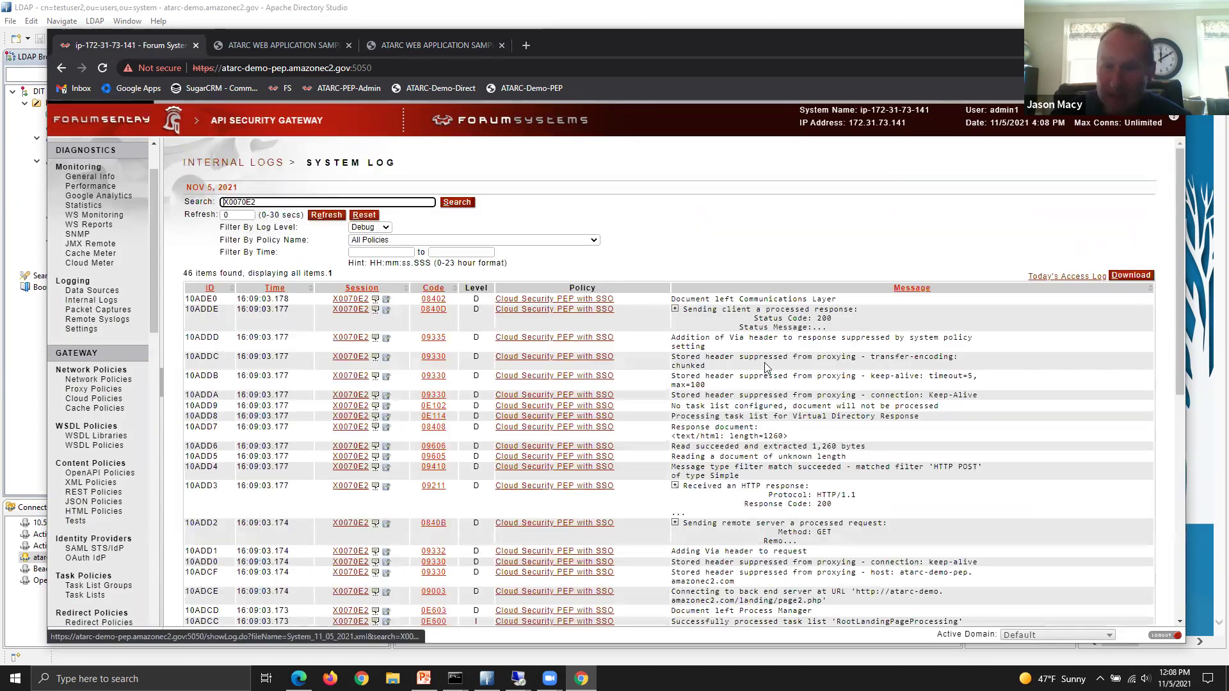
pyautogui.scroll(-10, 779, 561)
pyautogui.scroll(-2, 779, 561)
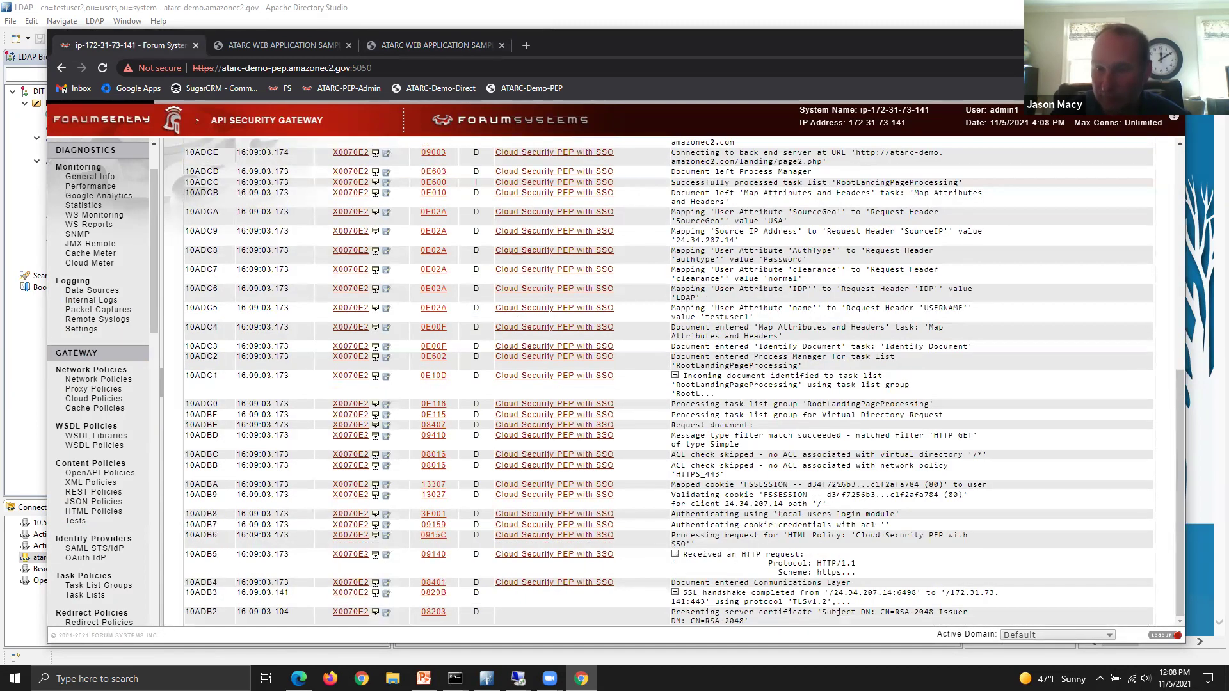
pyautogui.tripleClick(840, 494)
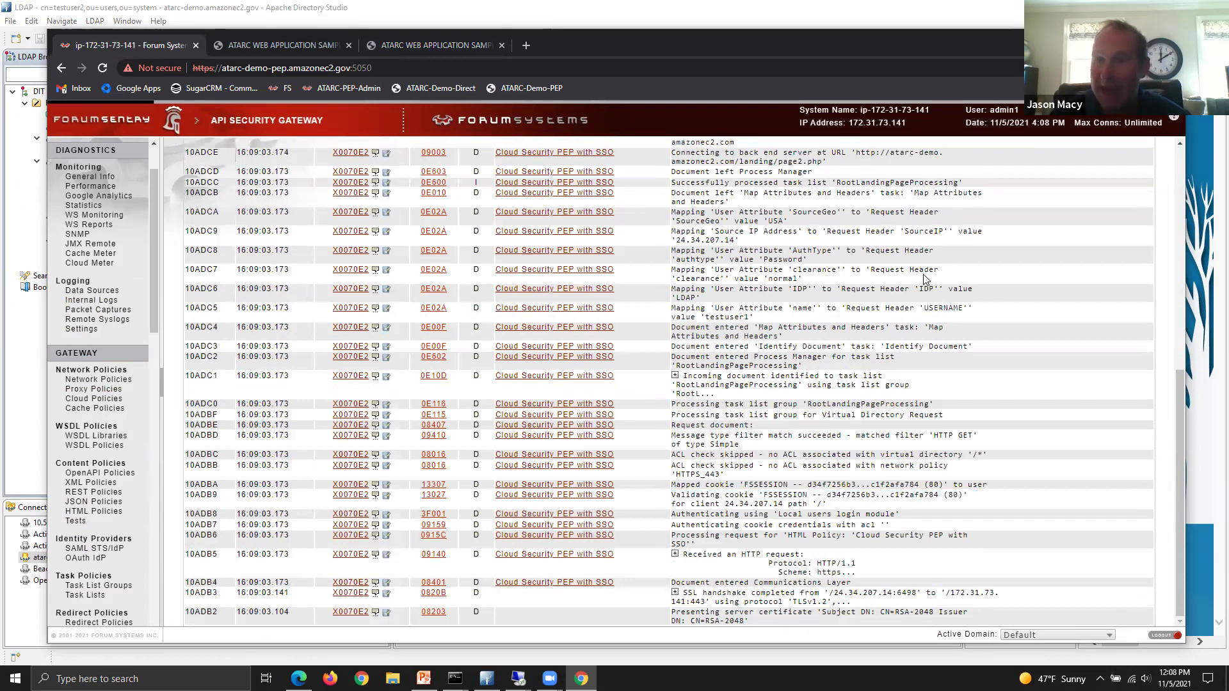
pyautogui.scroll(1, 982, 387)
pyautogui.moveTo(982, 387); pyautogui.dragTo(710, 285)
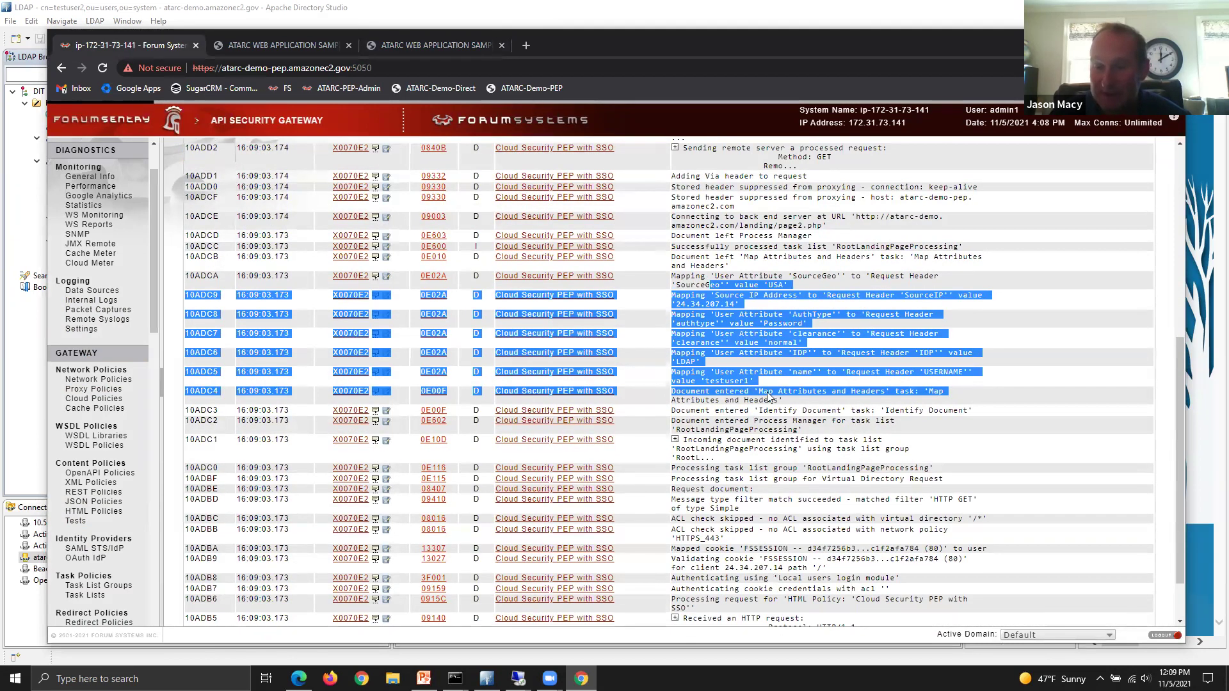
pyautogui.click(915, 356)
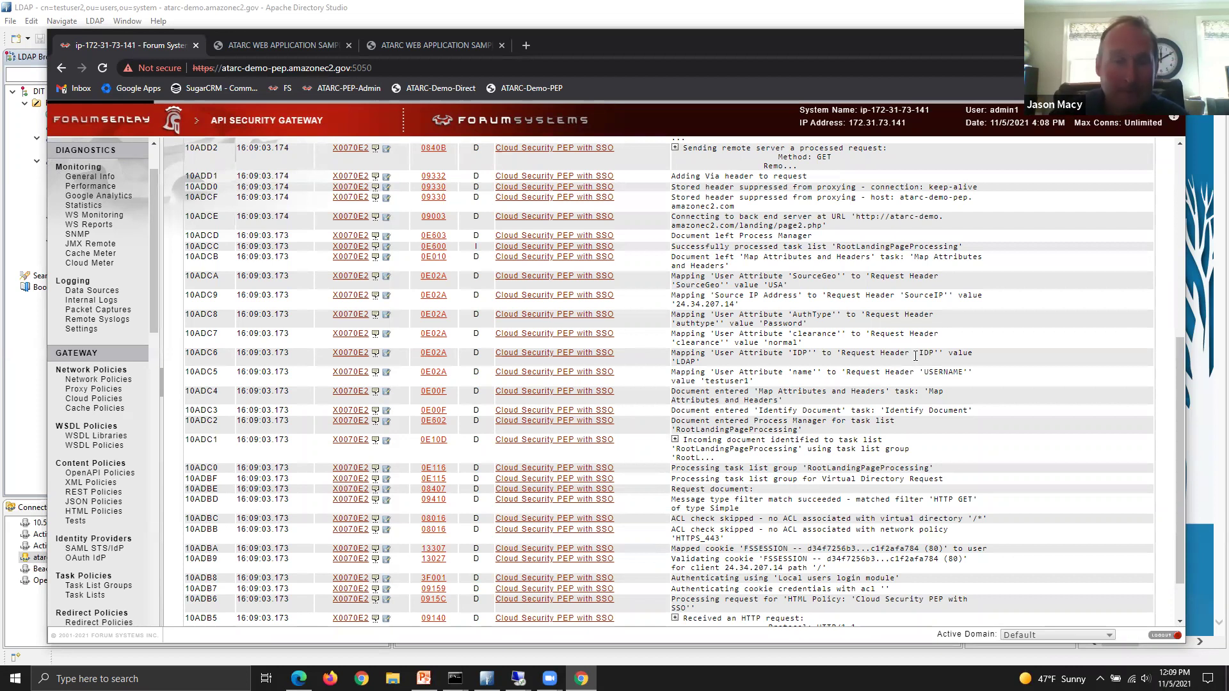
# Step: Return to the demo portal, load /landing/page1.php by editing the page number in the address, and log out
pyautogui.scroll(2, 842, 280)
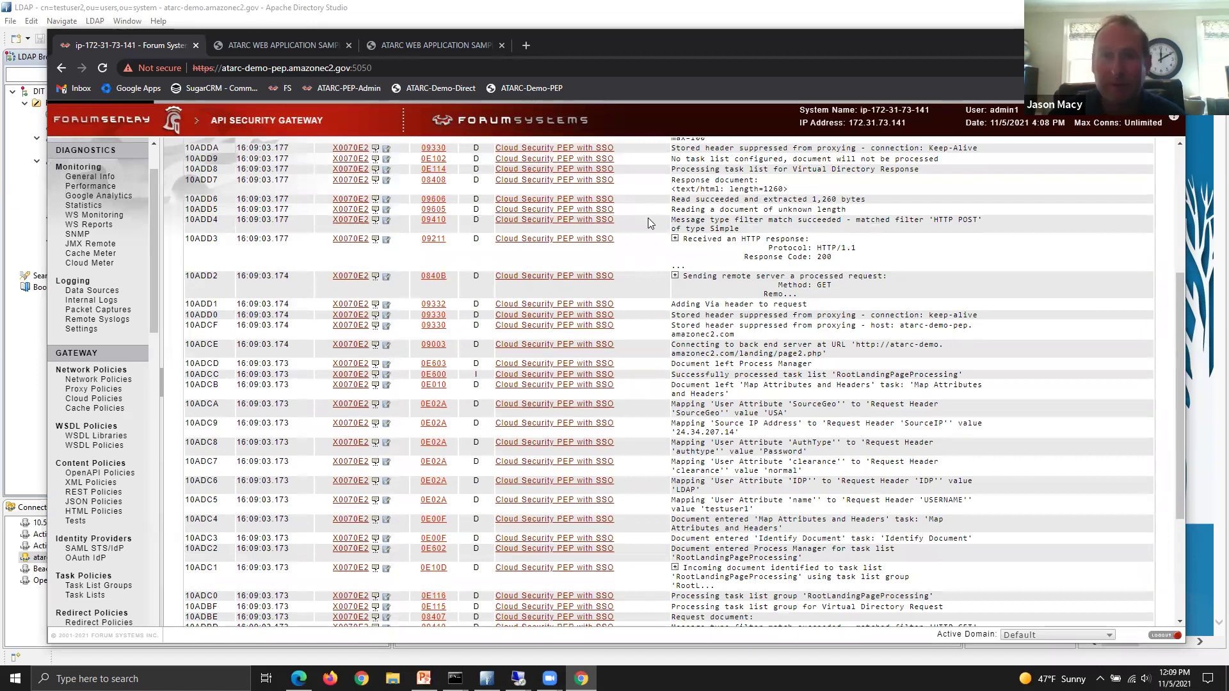
pyautogui.click(436, 54)
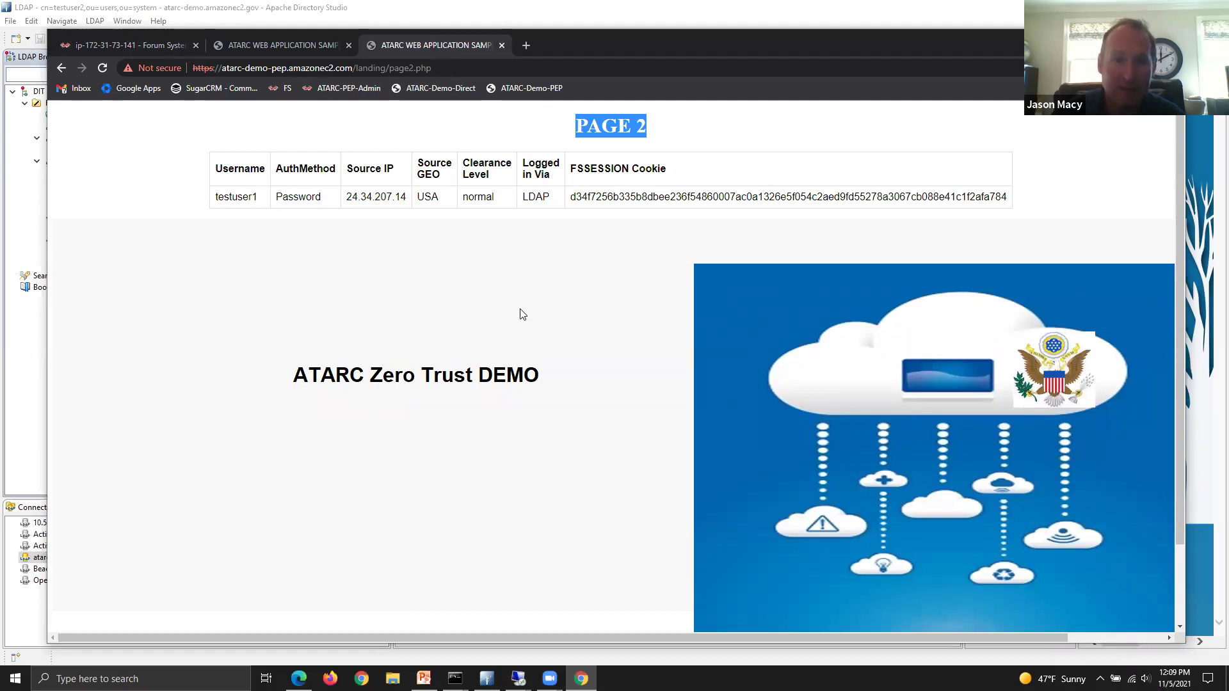
pyautogui.scroll(-1, 538, 329)
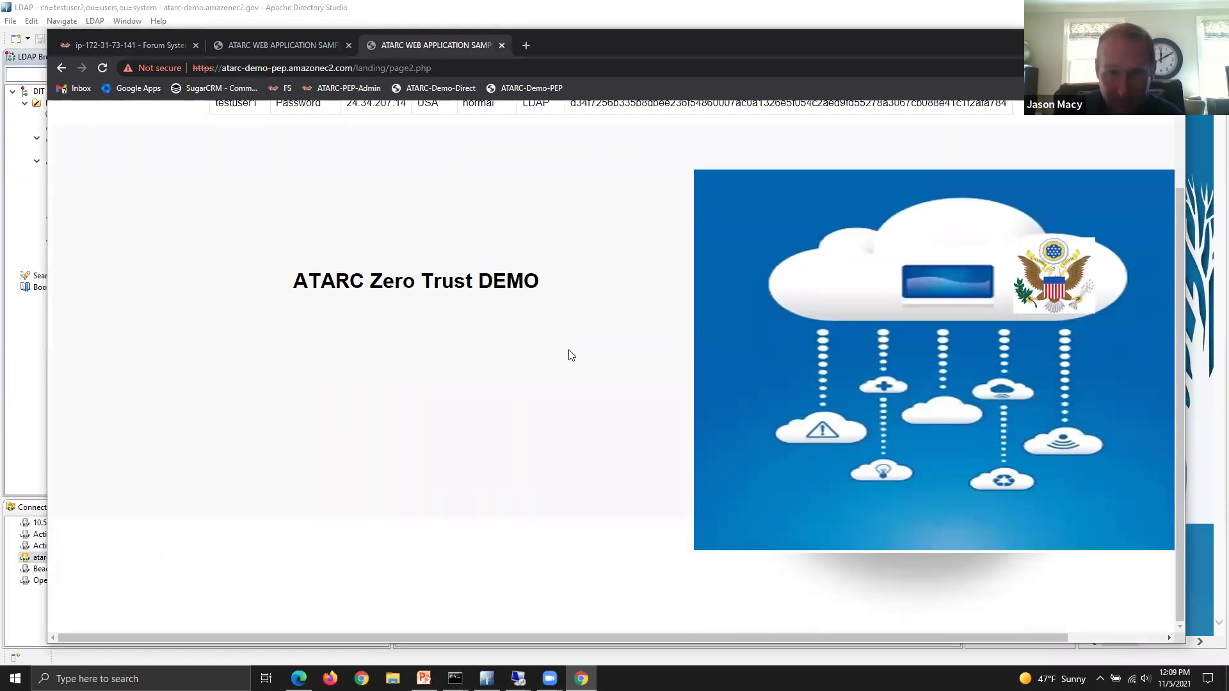
pyautogui.scroll(1, 571, 355)
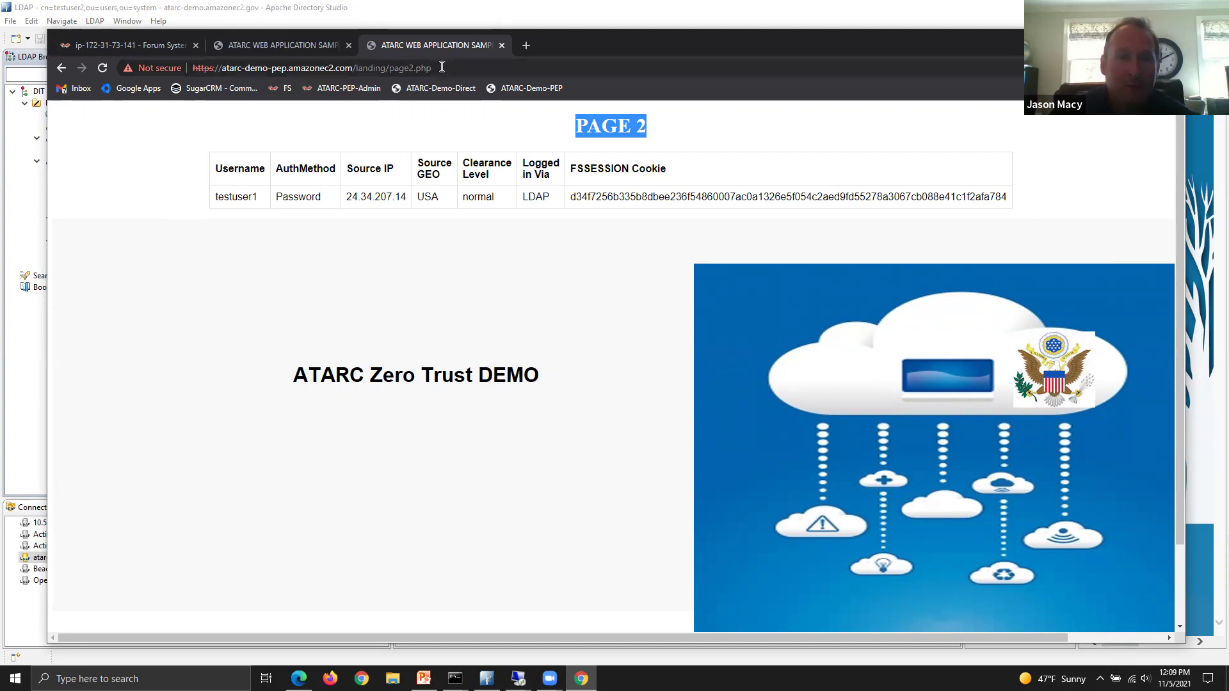
pyautogui.click(413, 68)
pyautogui.click(413, 68)
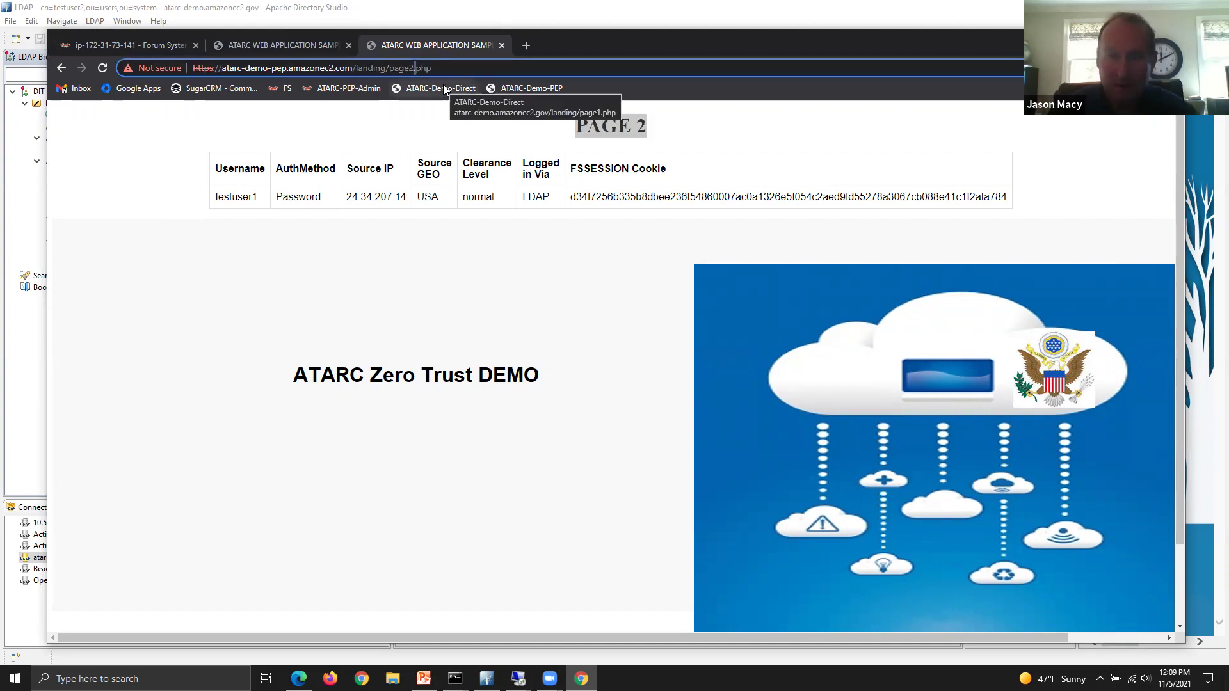
pyautogui.press('BackSpace')
pyautogui.write('1')
pyautogui.press('Return')
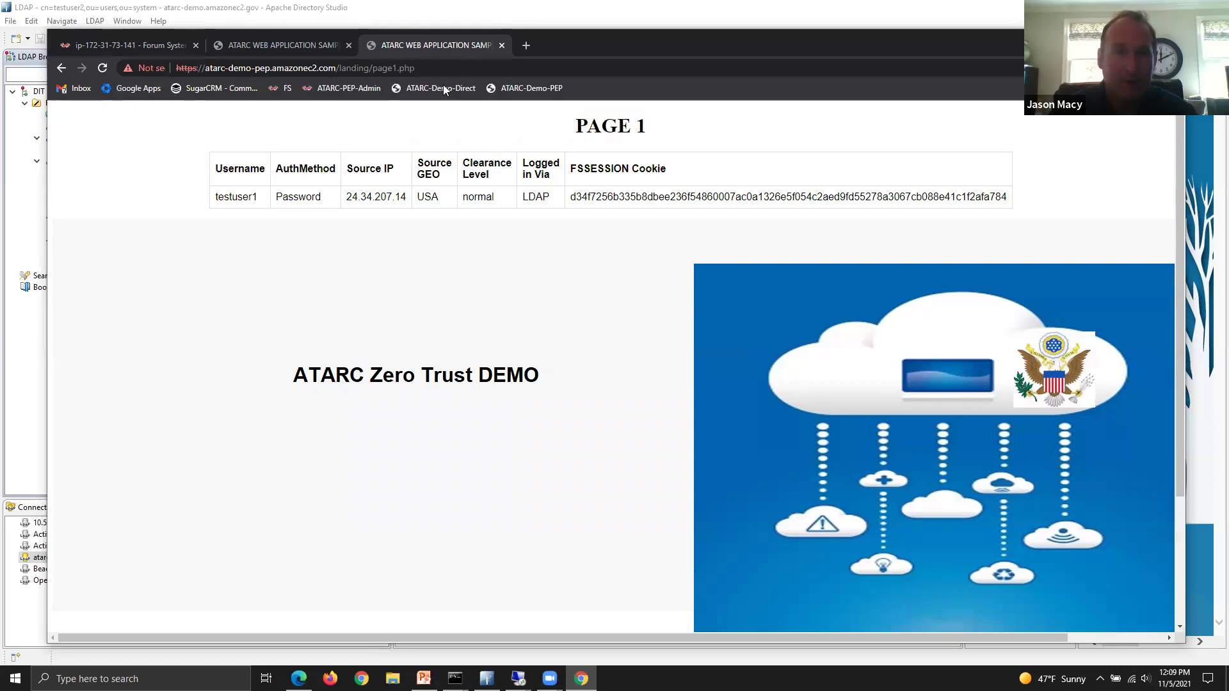
pyautogui.scroll(-3, 739, 250)
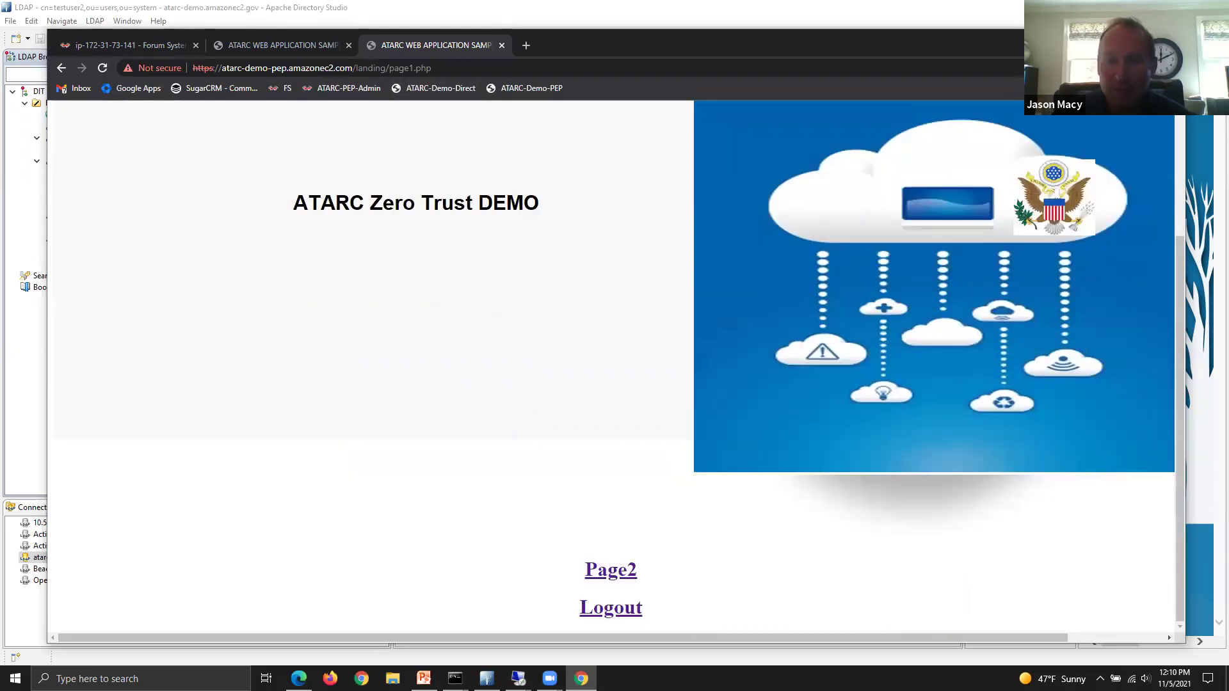
pyautogui.click(615, 608)
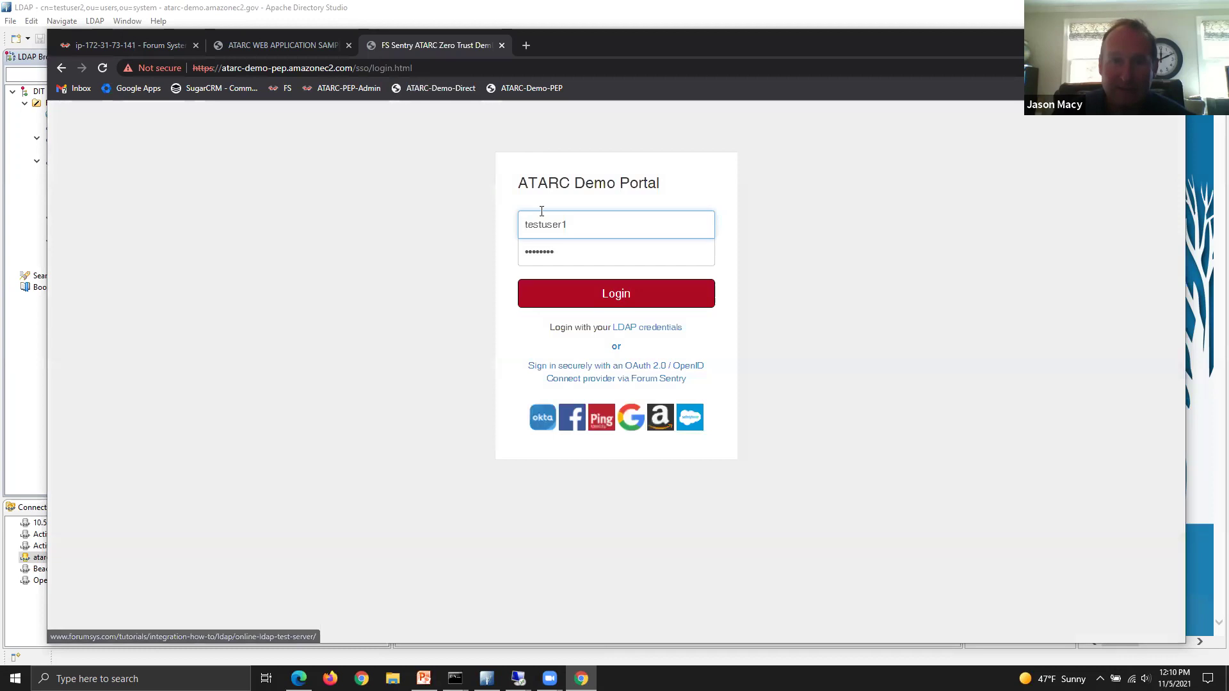
# Step: Reopen today's access log in the Forum Sentry console and highlight the newest login.html and /logout request entries
pyautogui.click(126, 42)
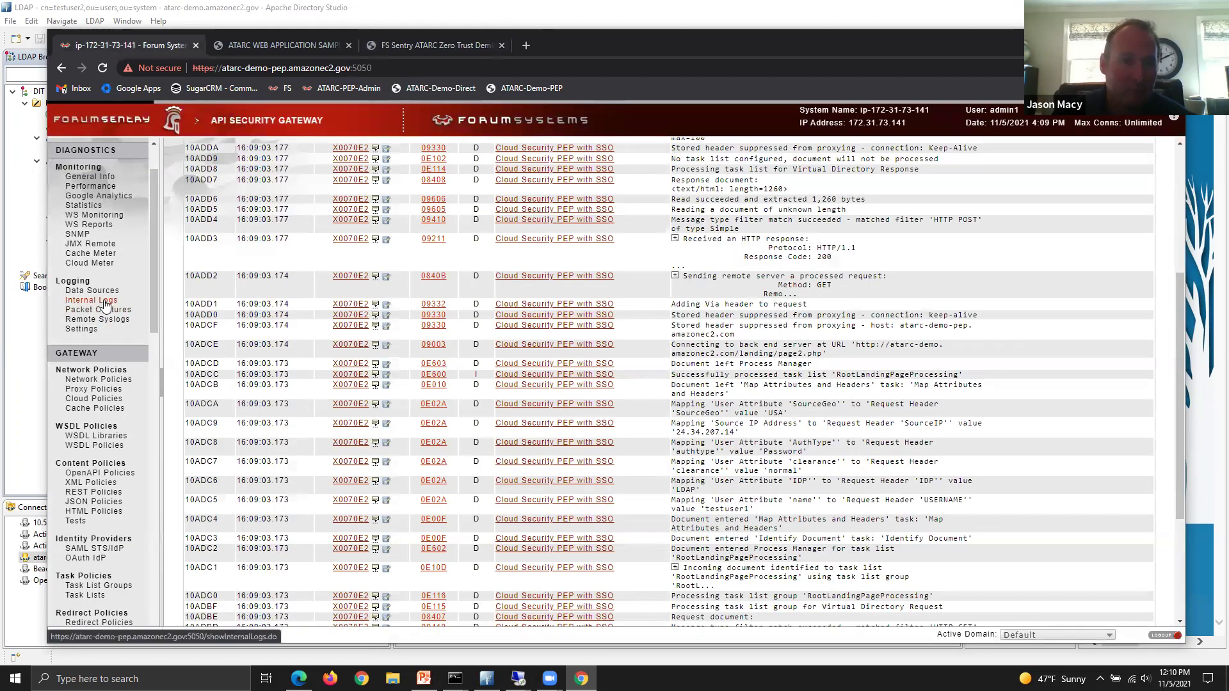
pyautogui.click(97, 300)
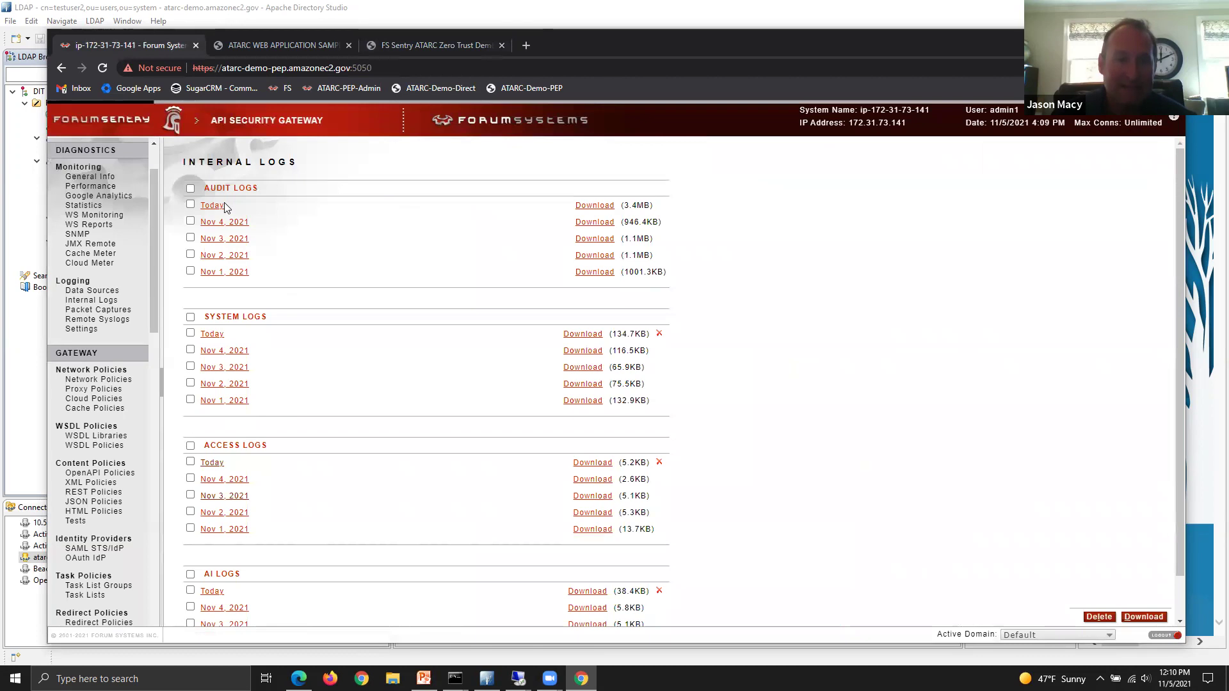
pyautogui.click(212, 462)
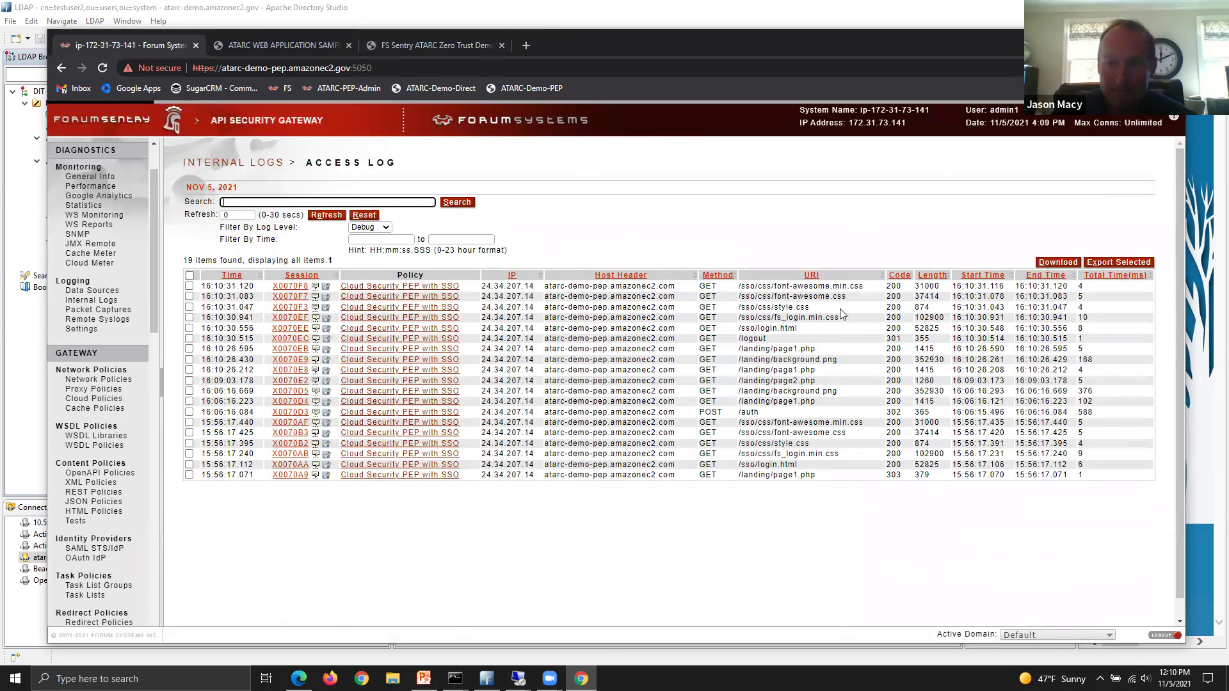
pyautogui.moveTo(800, 329); pyautogui.dragTo(765, 330)
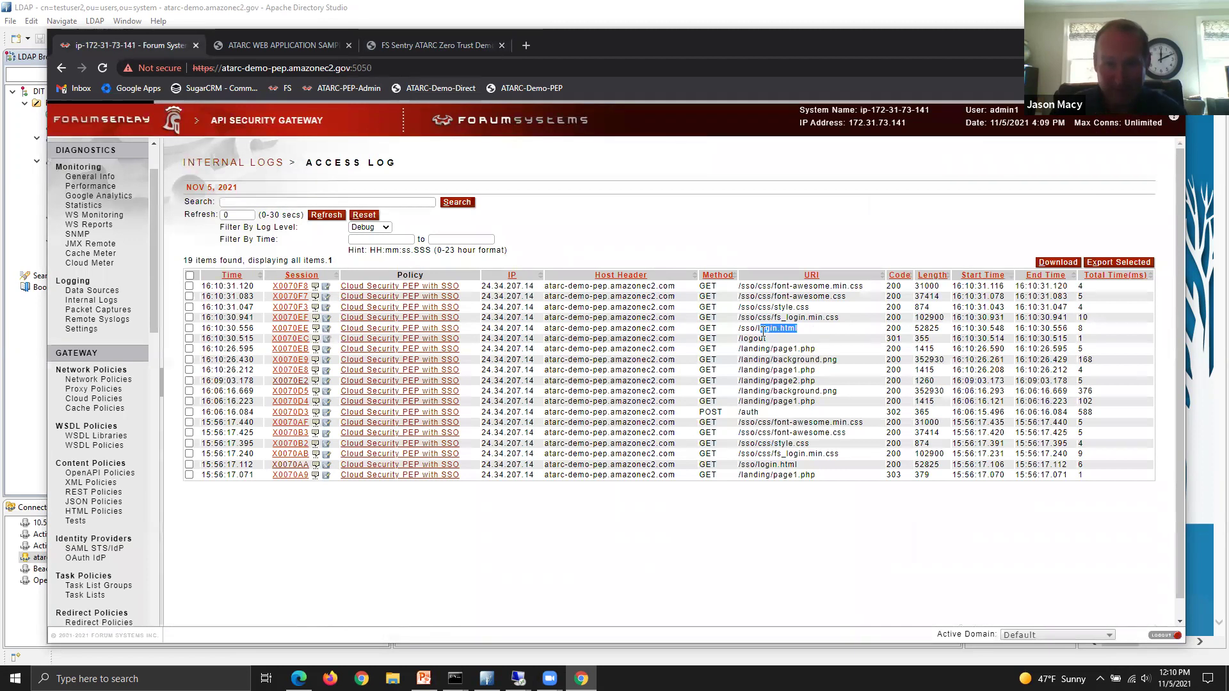
pyautogui.click(430, 202)
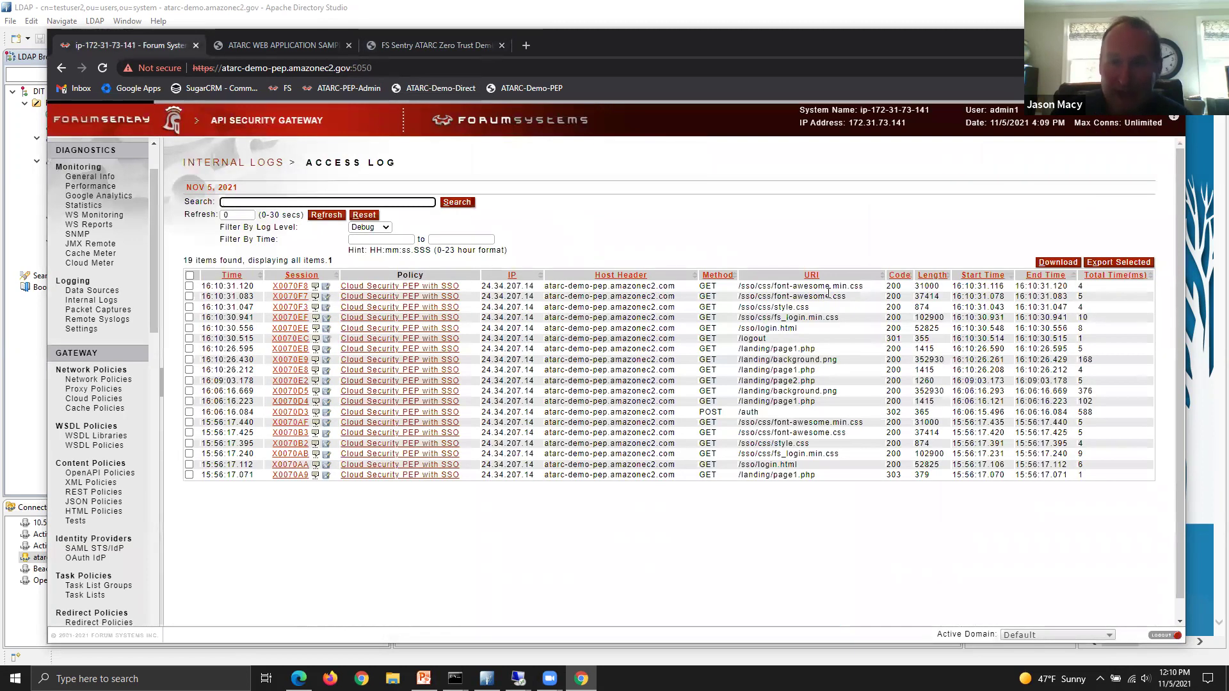
pyautogui.moveTo(770, 339); pyautogui.dragTo(736, 340)
pyautogui.click(847, 347)
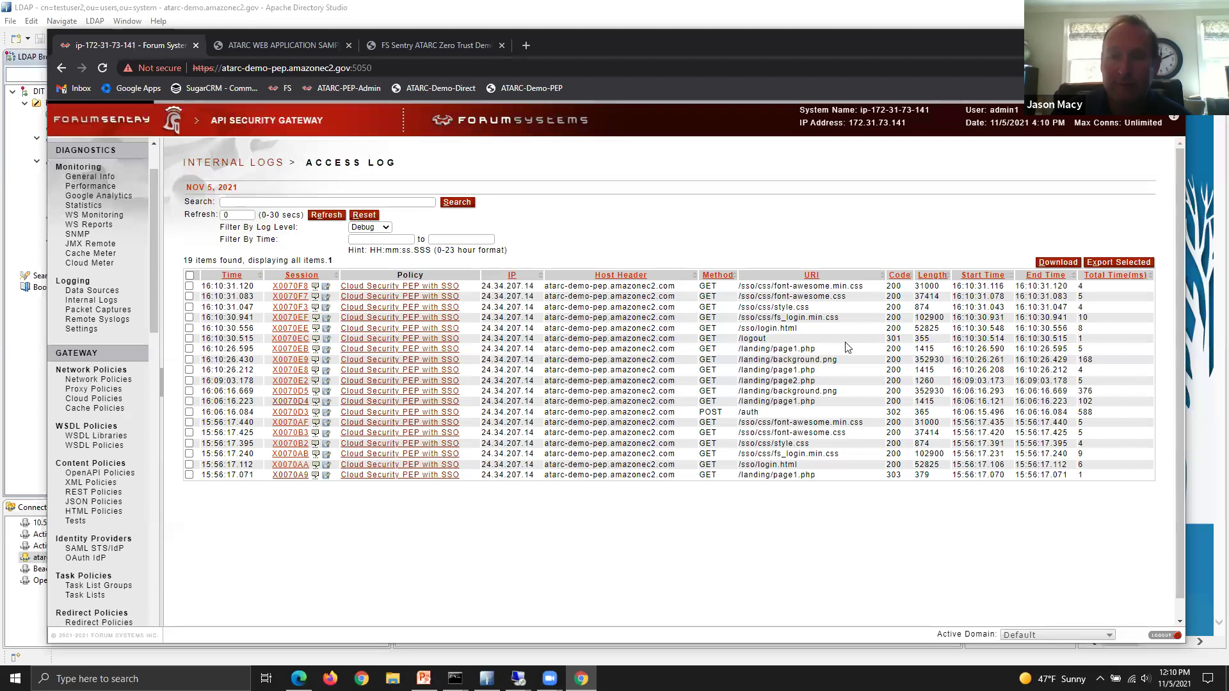
# Step: Return to the ATARC Demo Portal login page and change the username to testuser2
pyautogui.click(475, 51)
pyautogui.press('BackSpace')
pyautogui.write('2')
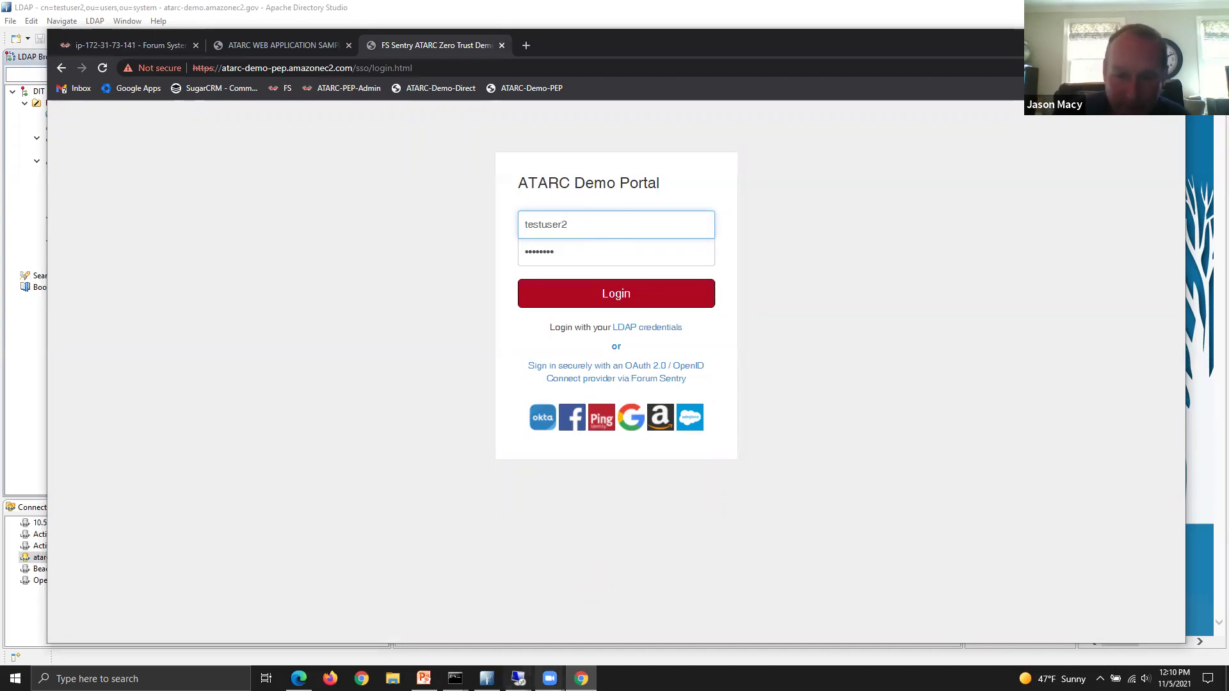
# Step: Switch to Apache Directory Studio and compare the attributes of the testuser1 and testuser2 entries under ou=users
pyautogui.click(486, 679)
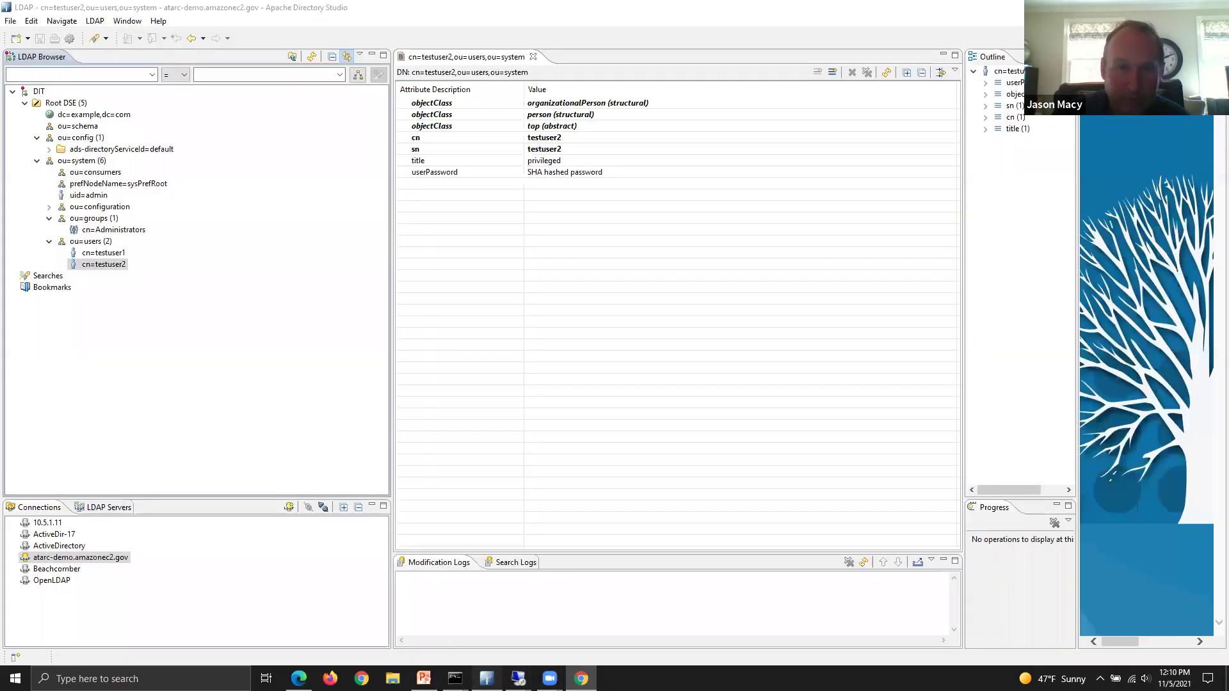
pyautogui.click(112, 254)
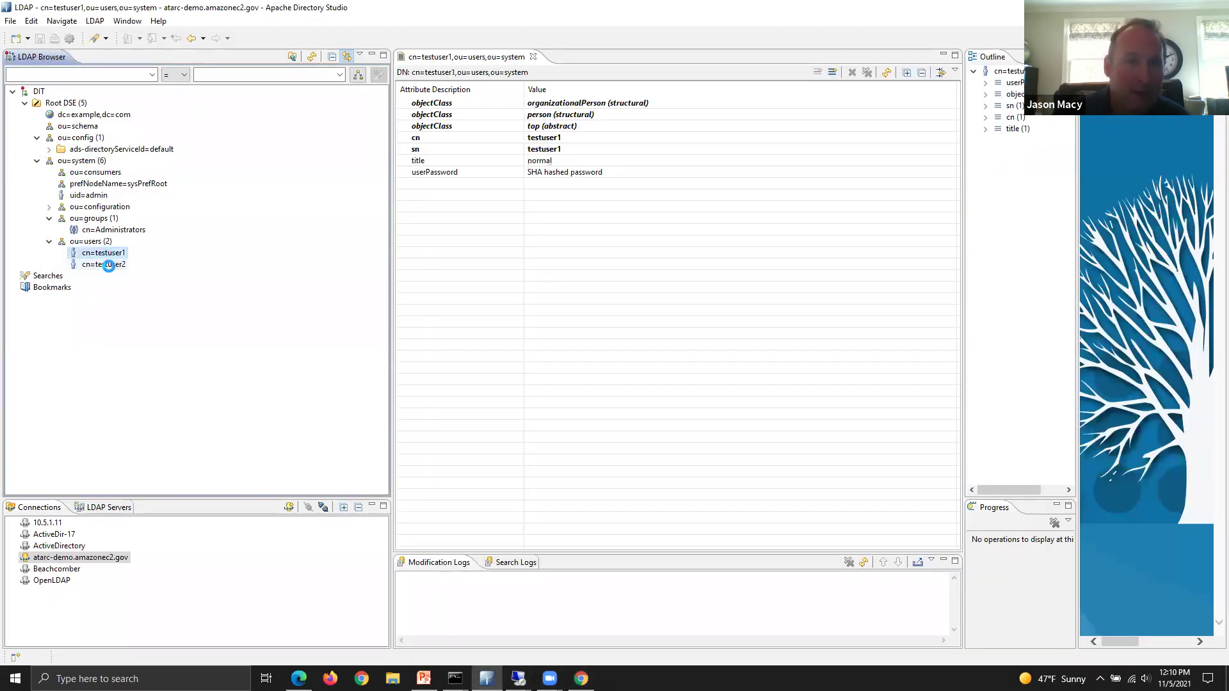
pyautogui.click(103, 264)
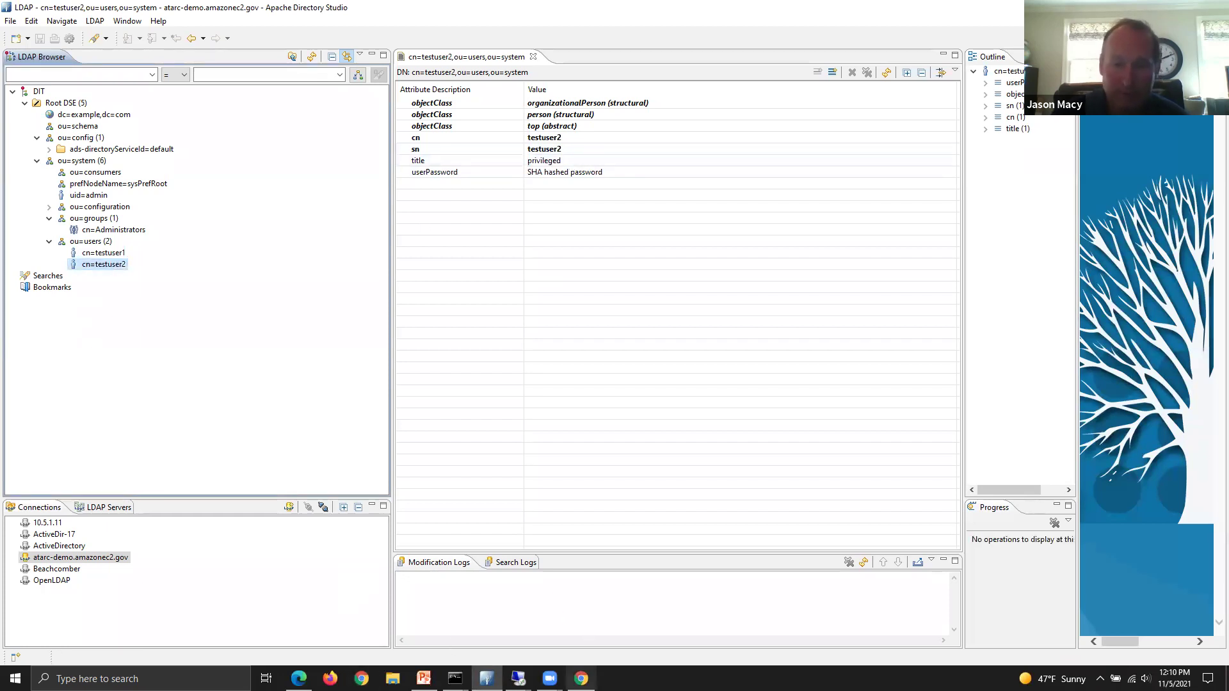
# Step: Return to the ATARC Demo Portal, log in as testuser2, and highlight the Clearance Level value on Page 1
pyautogui.click(581, 679)
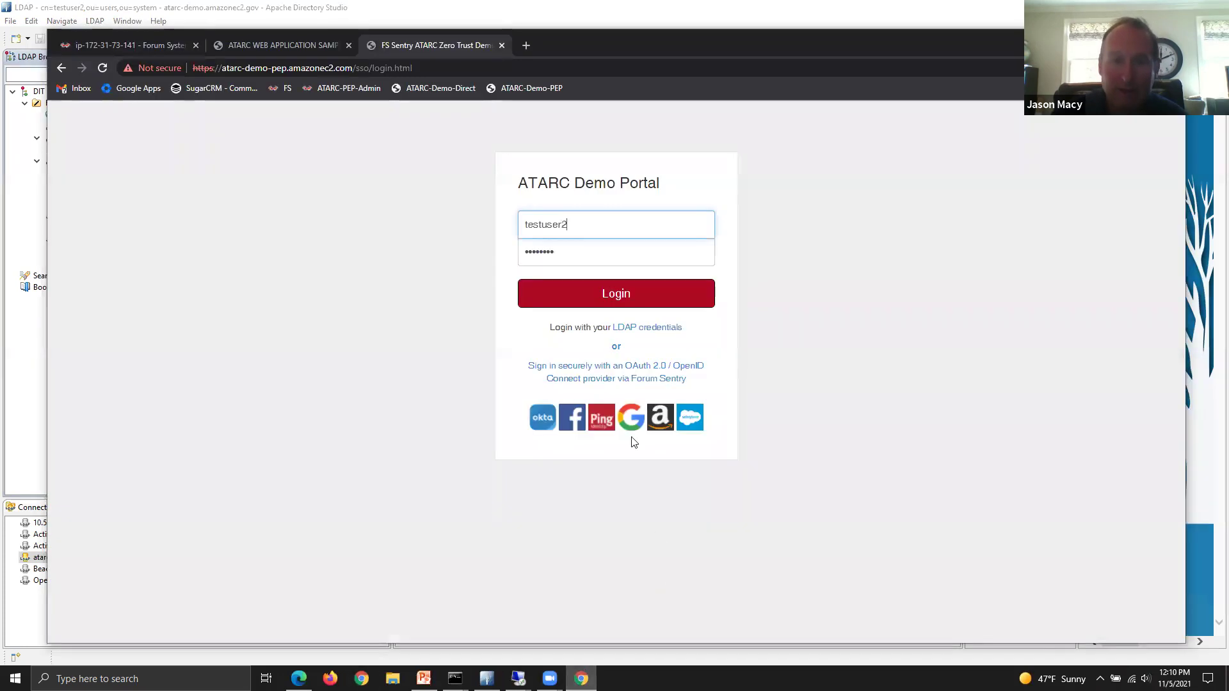
pyautogui.click(629, 298)
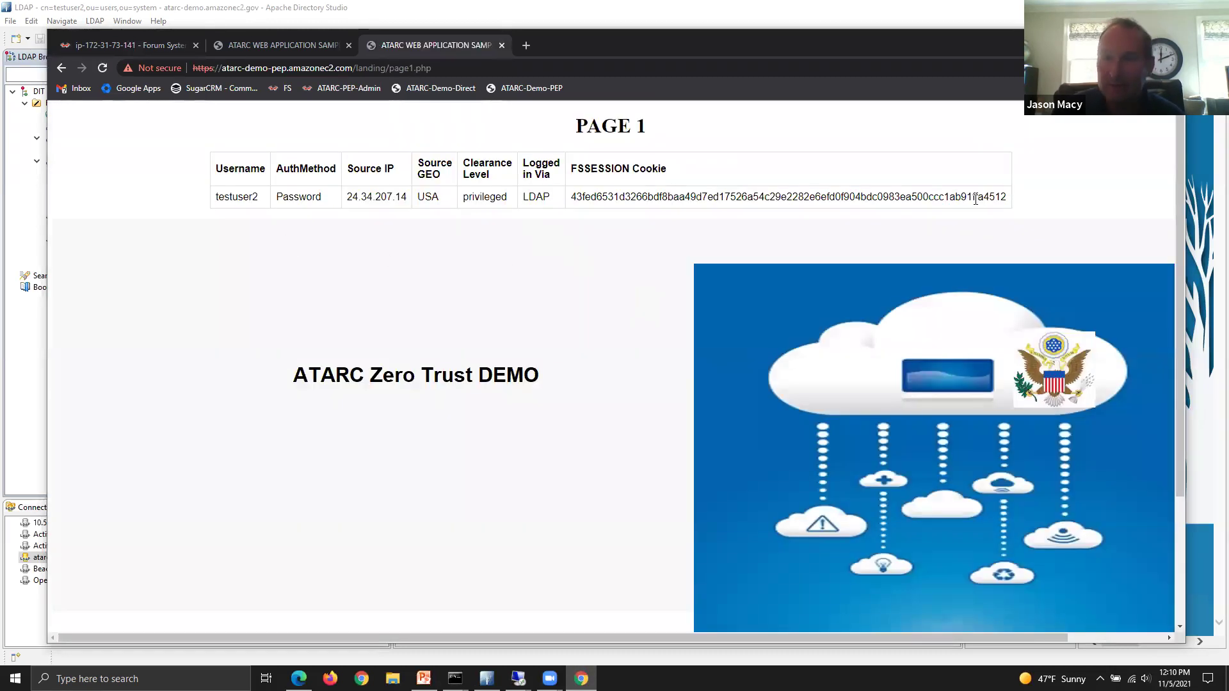
pyautogui.doubleClick(484, 197)
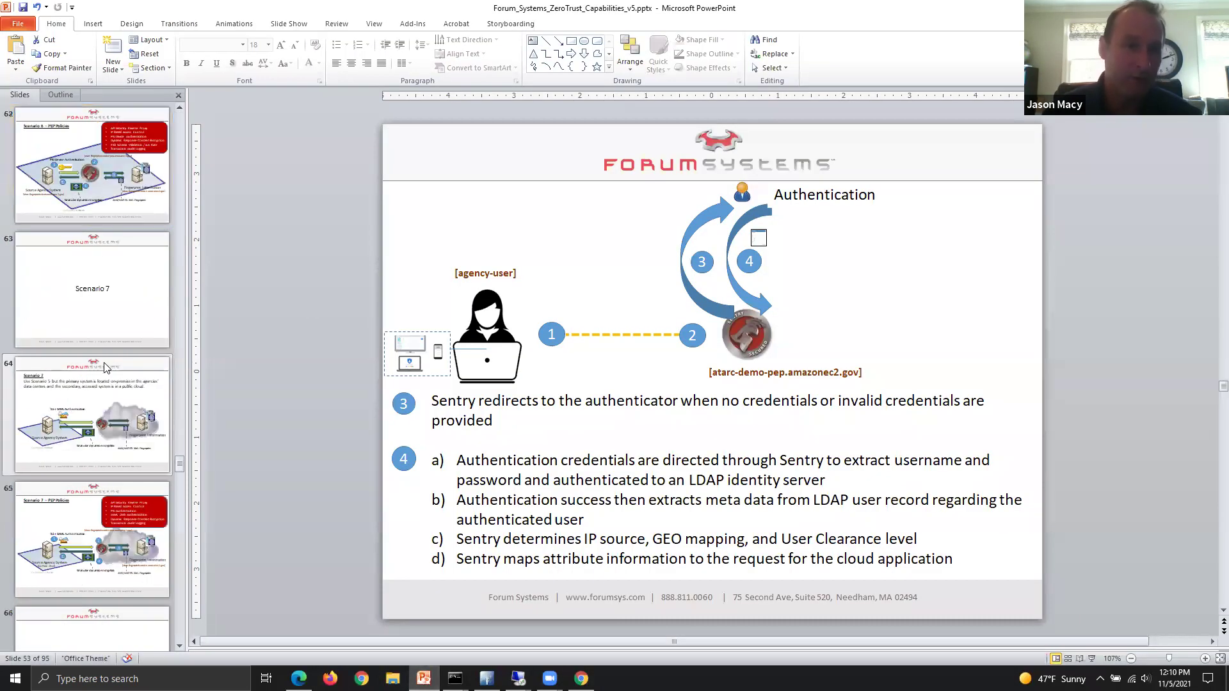
# Step: Switch to the PowerPoint deck and display the Scenario 5 slide with the fingerprint system diagram
pyautogui.scroll(6, 102, 329)
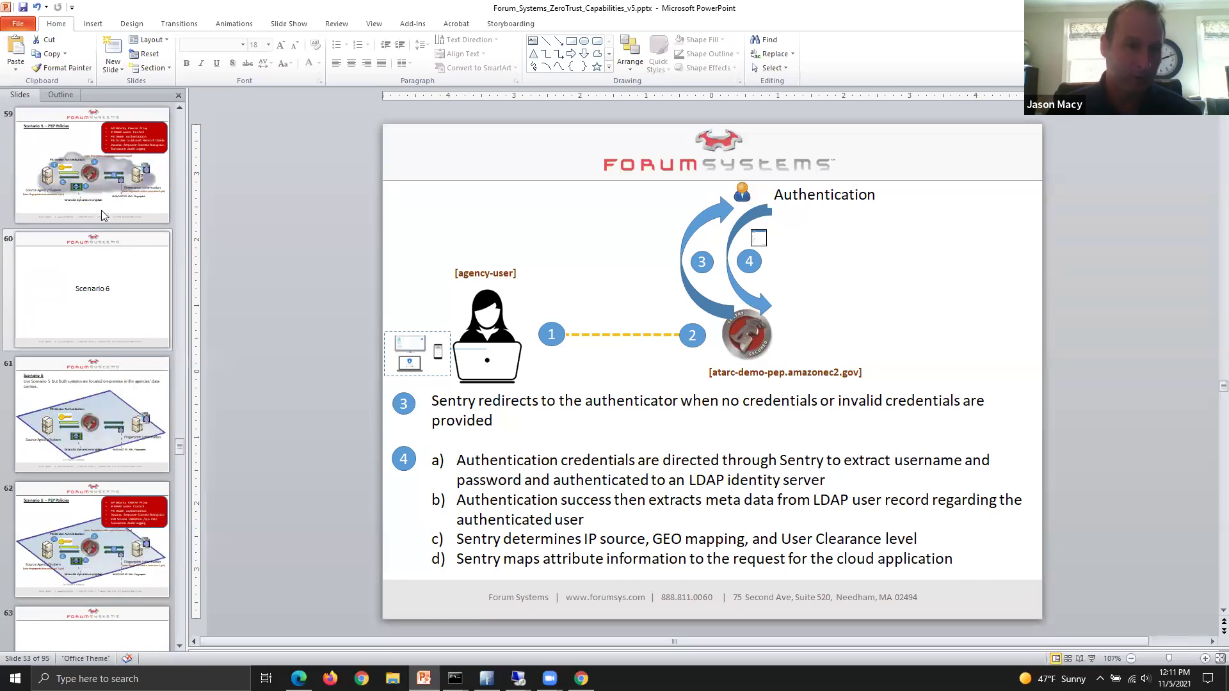
pyautogui.click(109, 289)
pyautogui.click(105, 420)
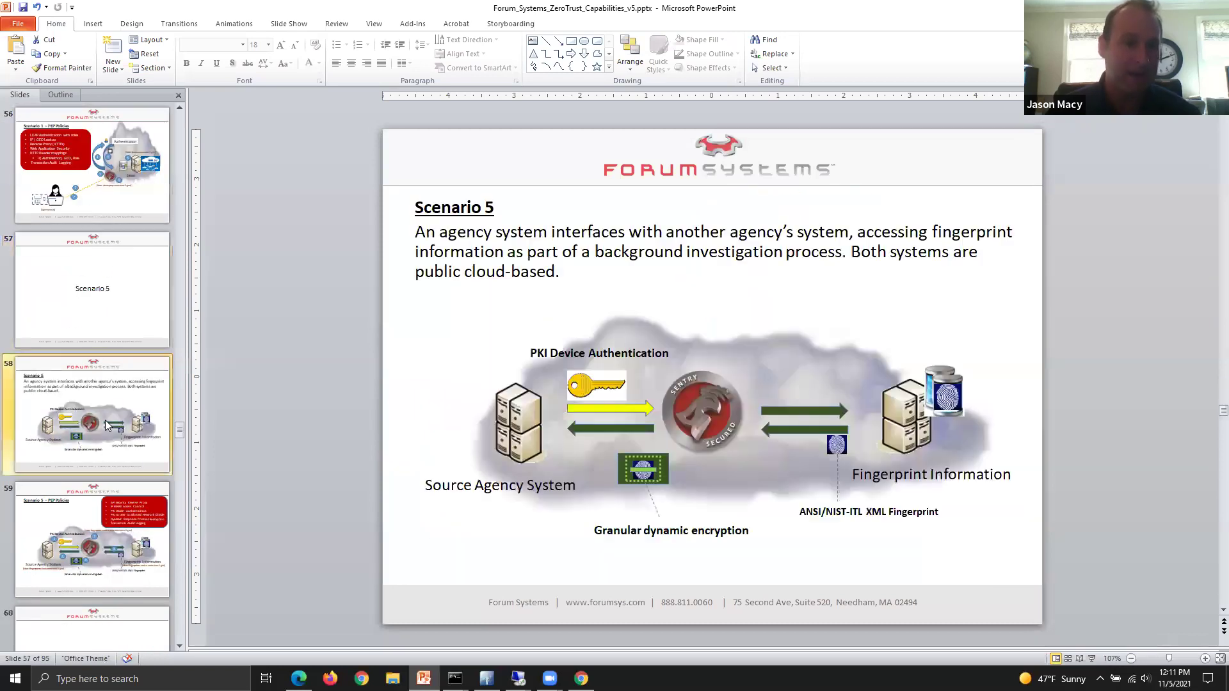
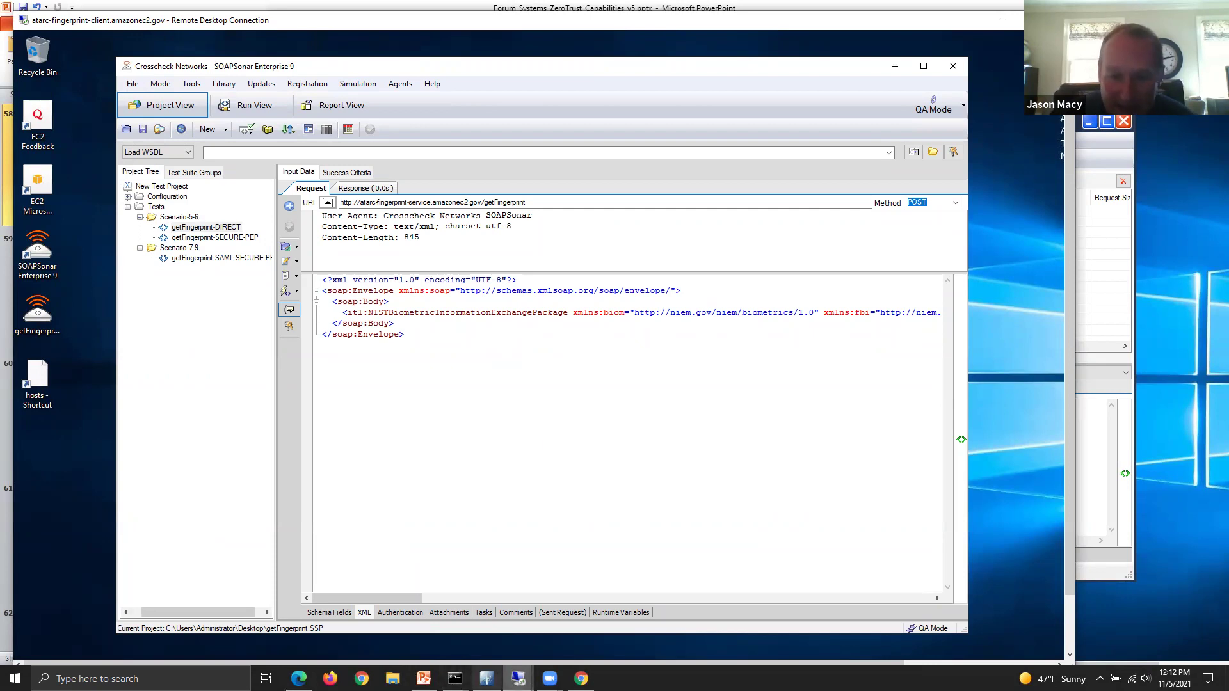
# Step: Switch to the atarc-fingerprint-service remote desktop and open the Custom Simulator_1 response from CloudPort's active policies
pyautogui.moveTo(518, 679)
pyautogui.click(576, 628)
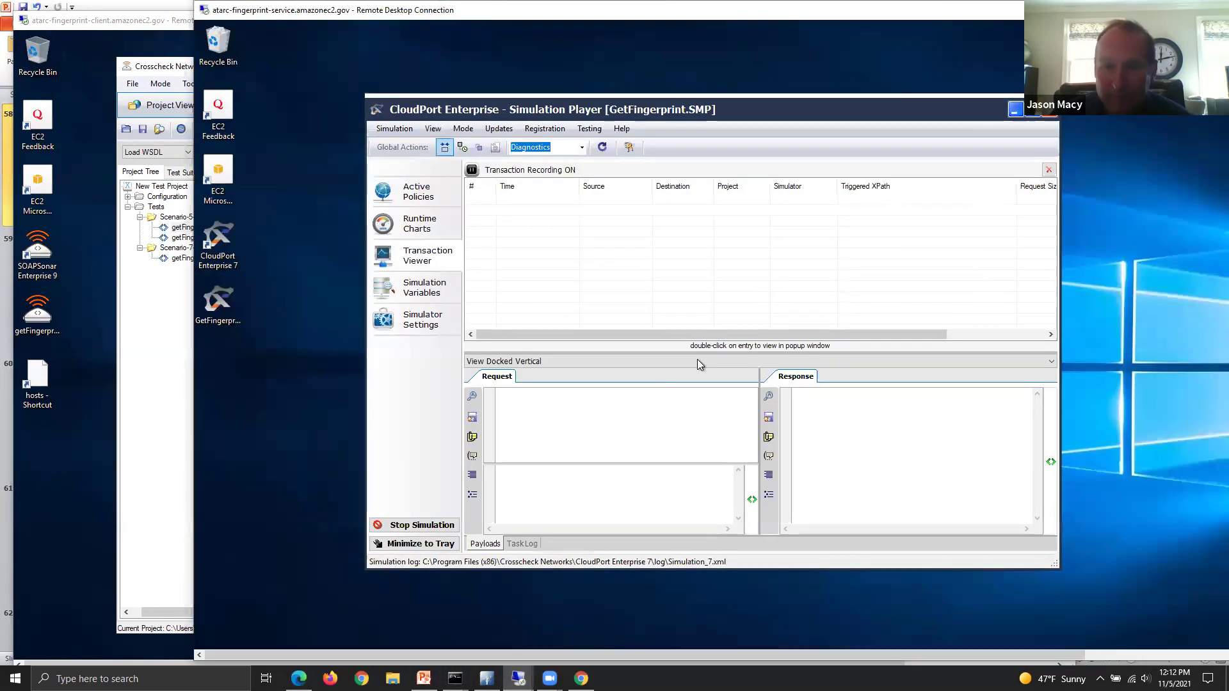
pyautogui.moveTo(330, 22); pyautogui.dragTo(255, 10)
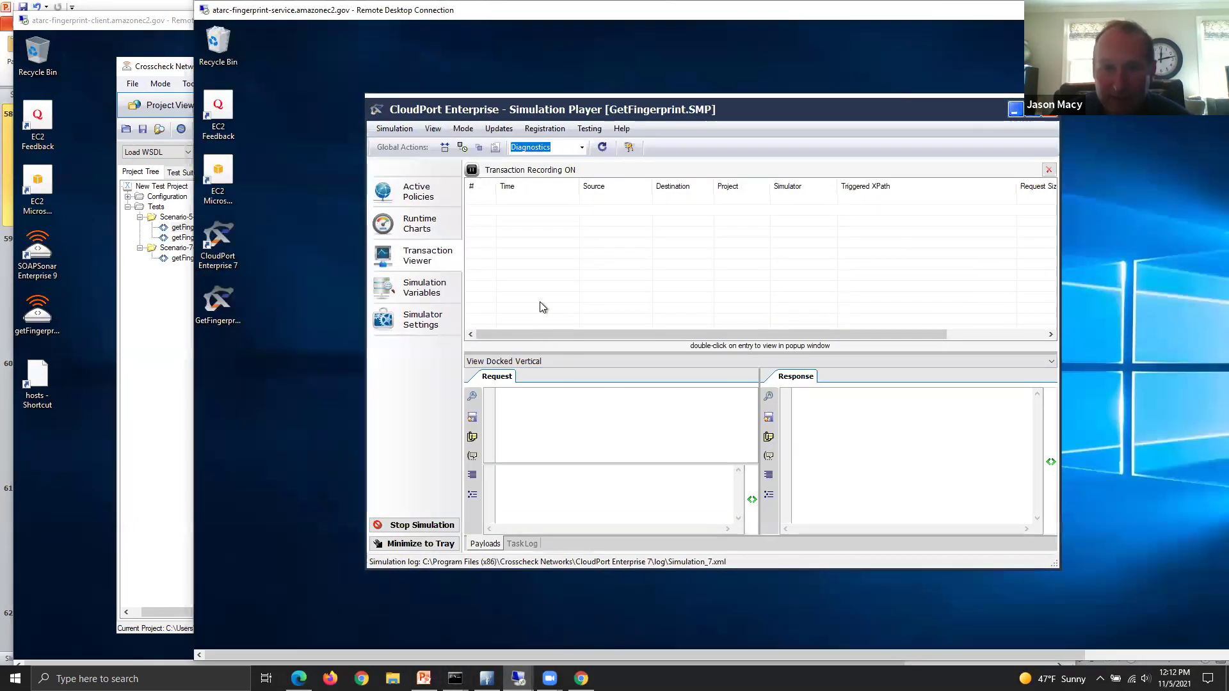
pyautogui.click(430, 201)
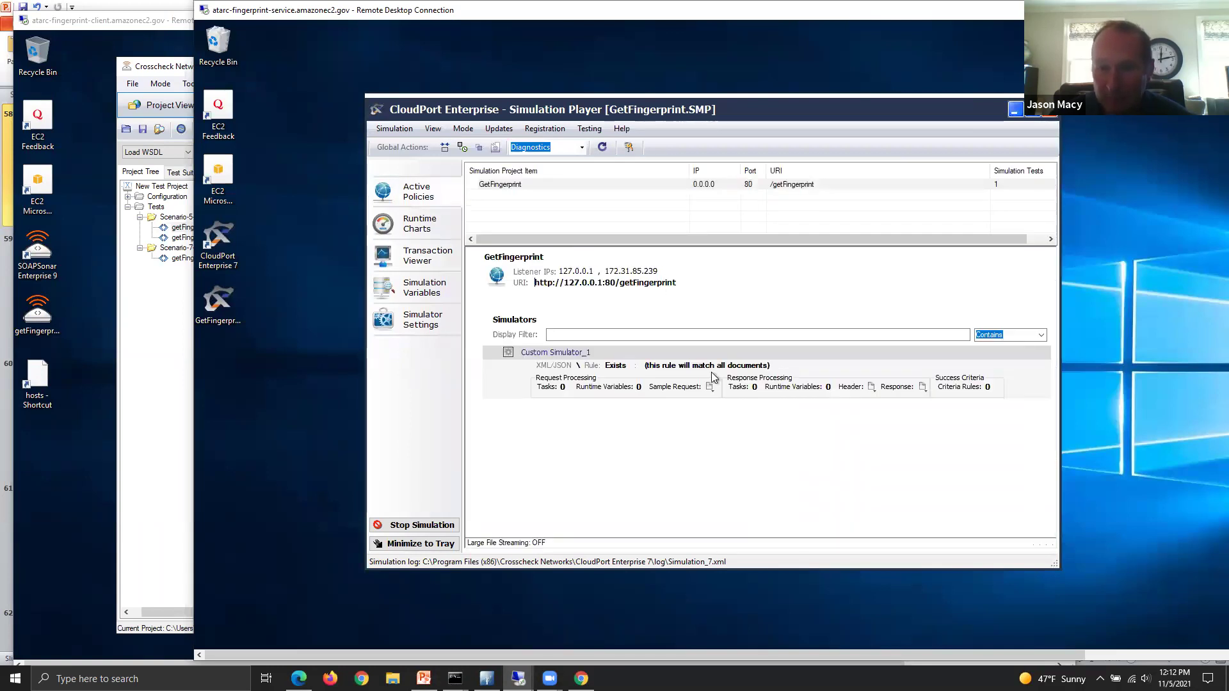
pyautogui.click(923, 387)
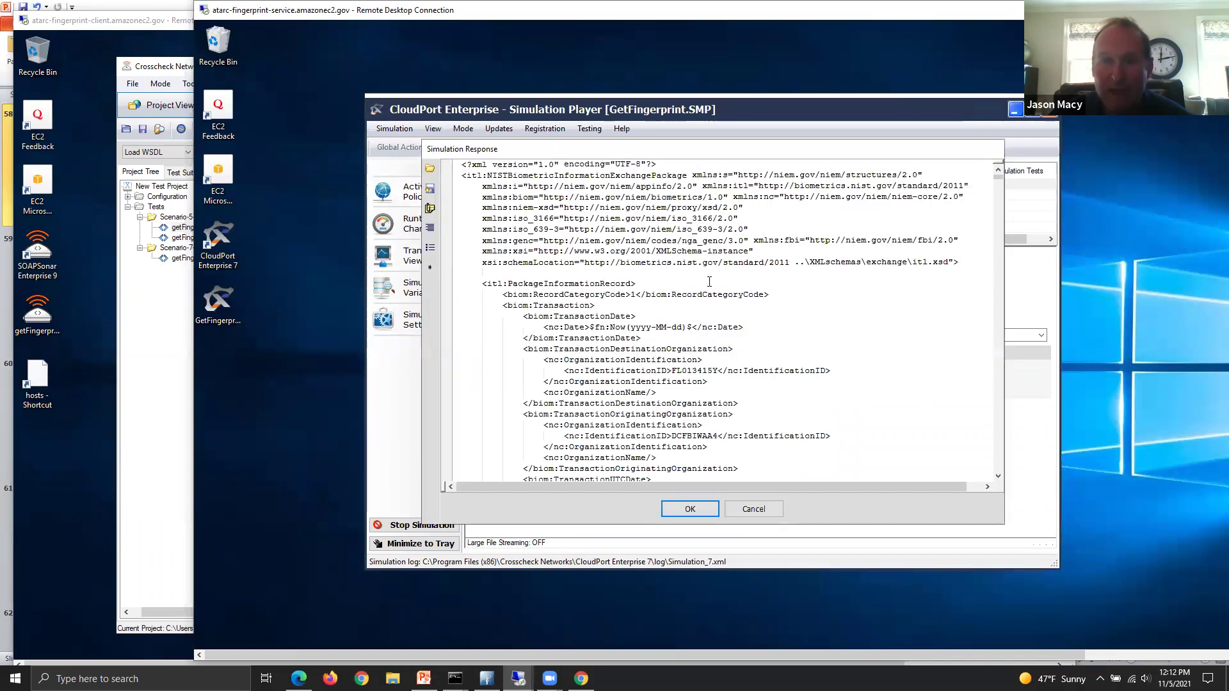
# Step: Highlight the NISTBiometricInformationExchangePackage element and the transaction date in the simulation response, and close it without changes
pyautogui.doubleClick(564, 175)
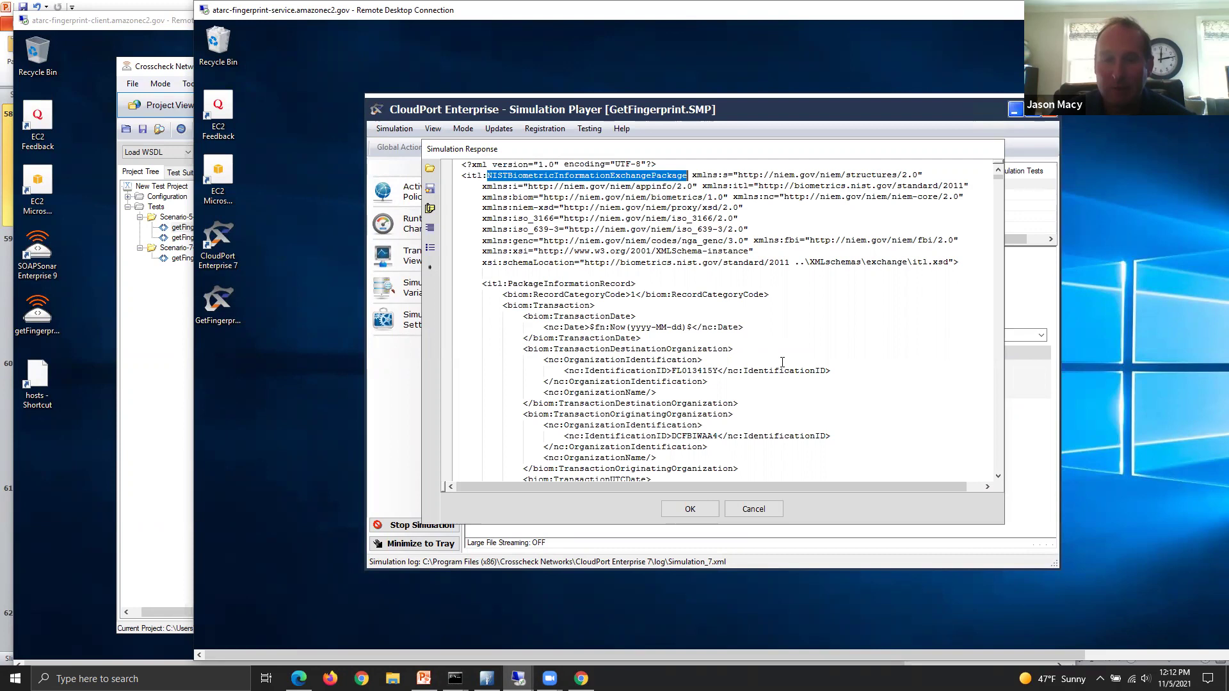
pyautogui.moveTo(631, 327); pyautogui.dragTo(684, 327)
pyautogui.click(800, 317)
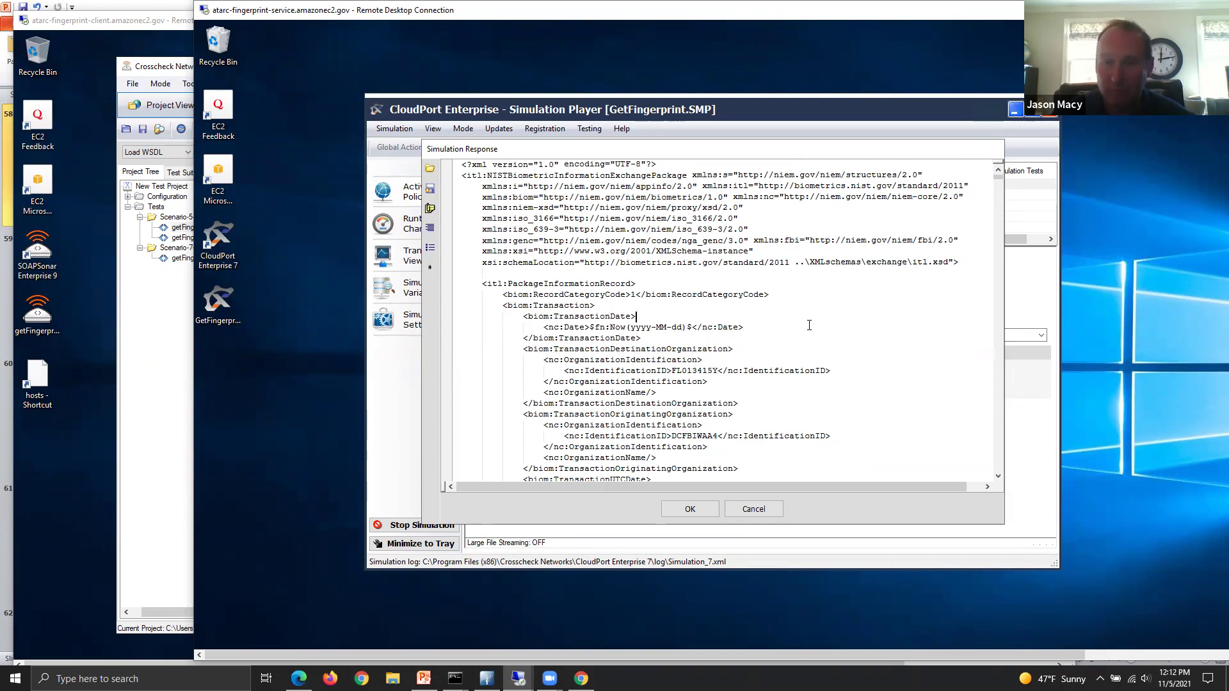
pyautogui.click(769, 509)
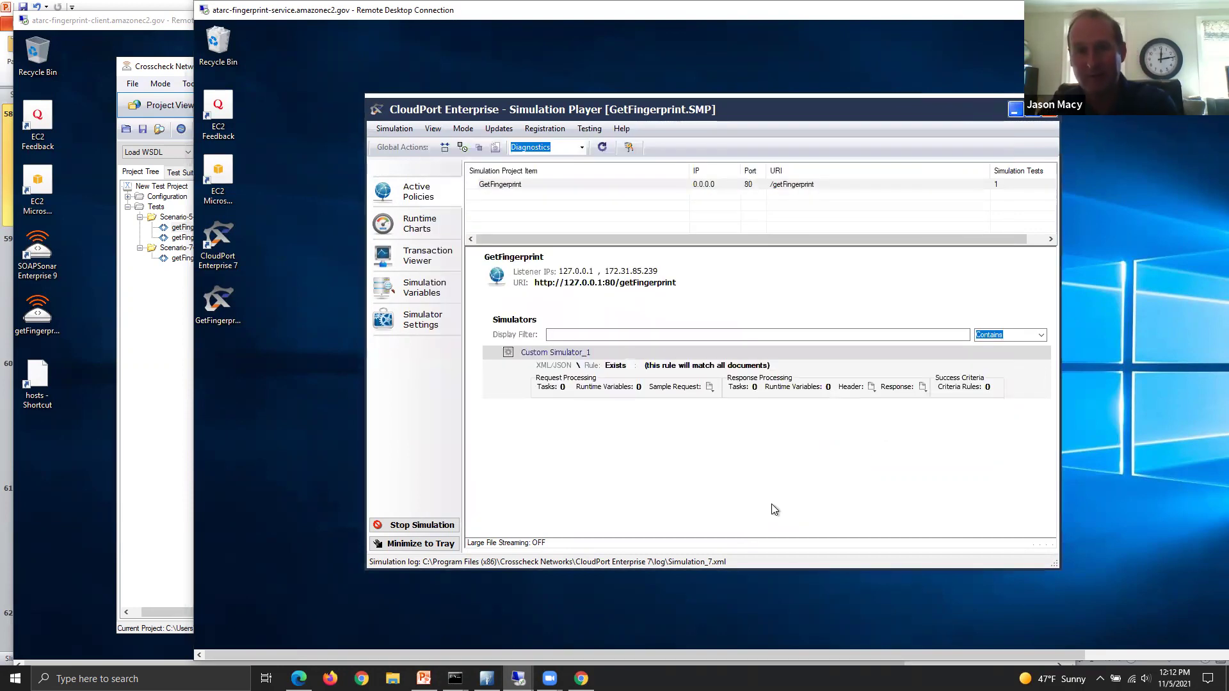
# Step: Show the atarc-fingerprint-client remote desktop, and return to the Forum Sentry console to review its network policies and XML policies
pyautogui.click(154, 25)
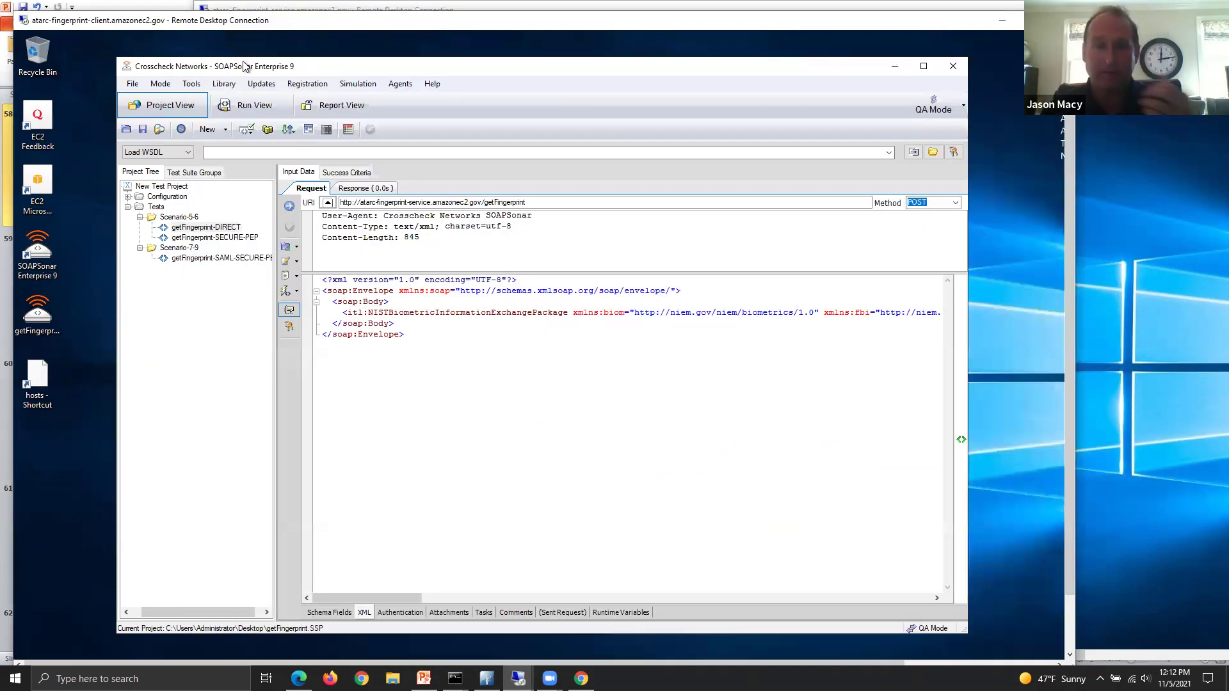
pyautogui.click(582, 678)
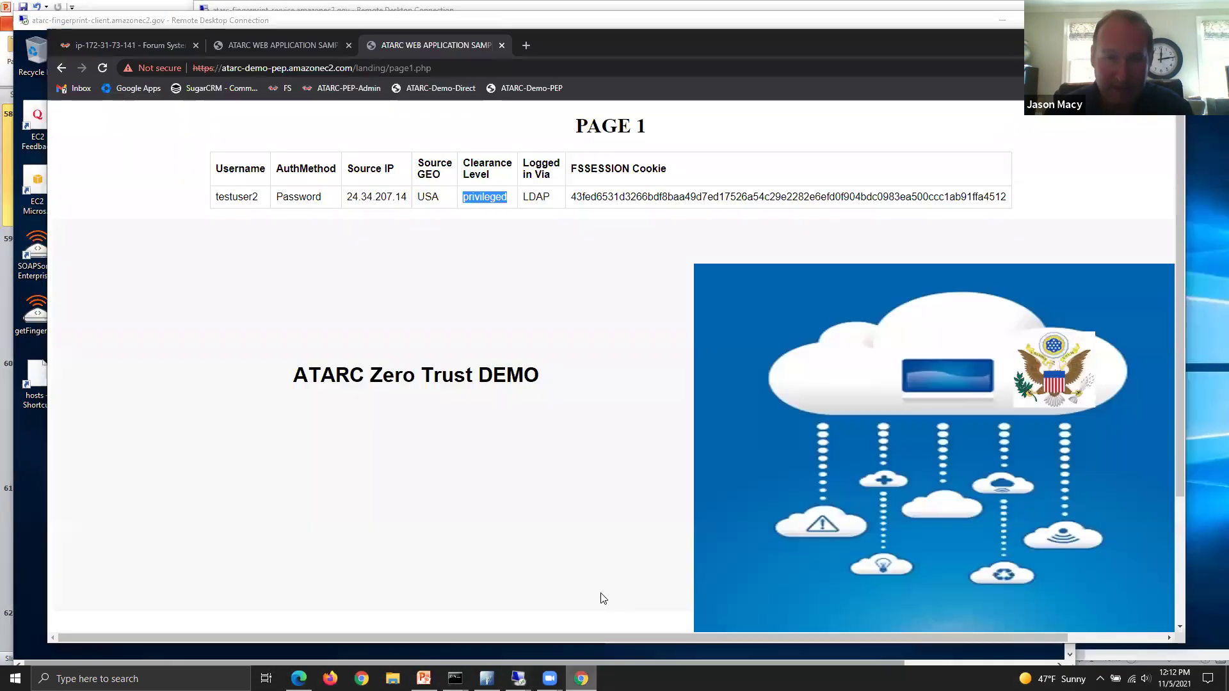
pyautogui.click(113, 44)
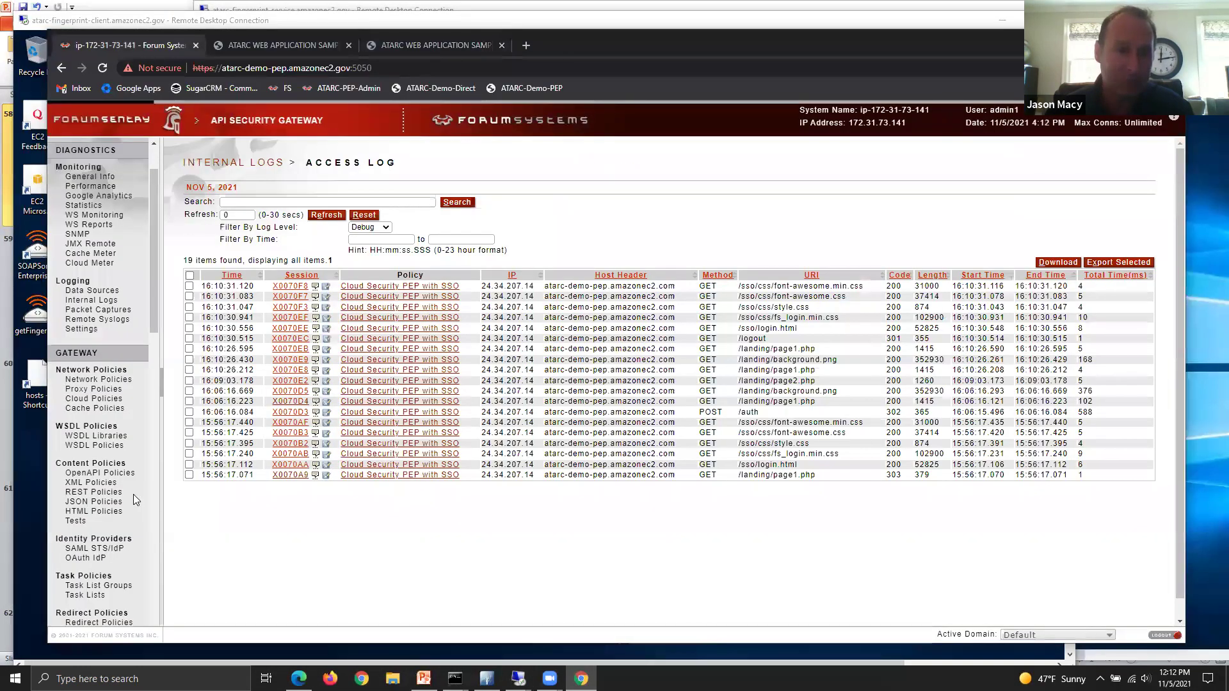
pyautogui.click(78, 383)
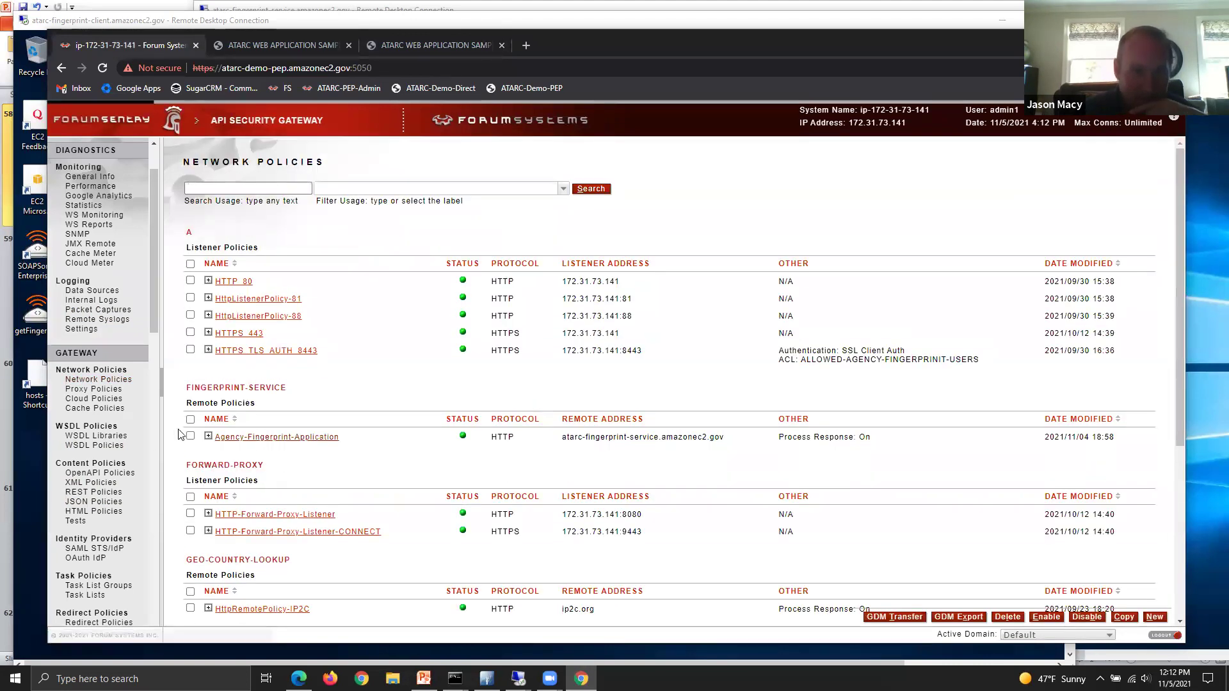
pyautogui.click(91, 483)
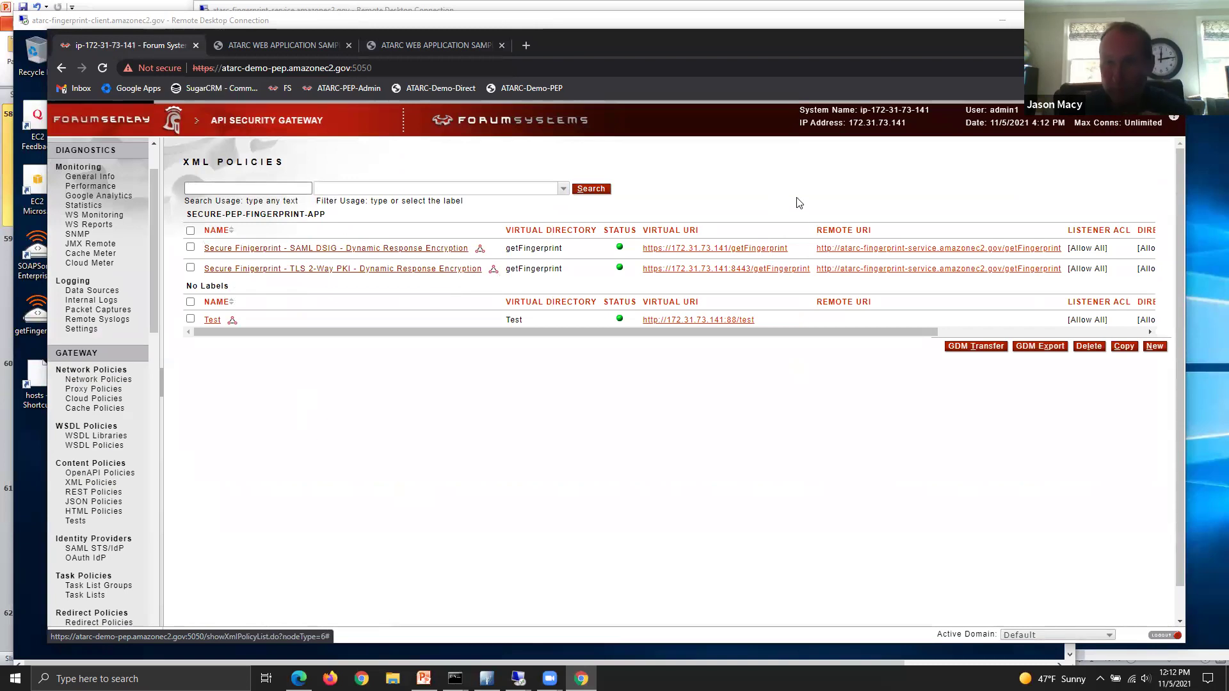
pyautogui.moveTo(934, 331); pyautogui.dragTo(818, 348)
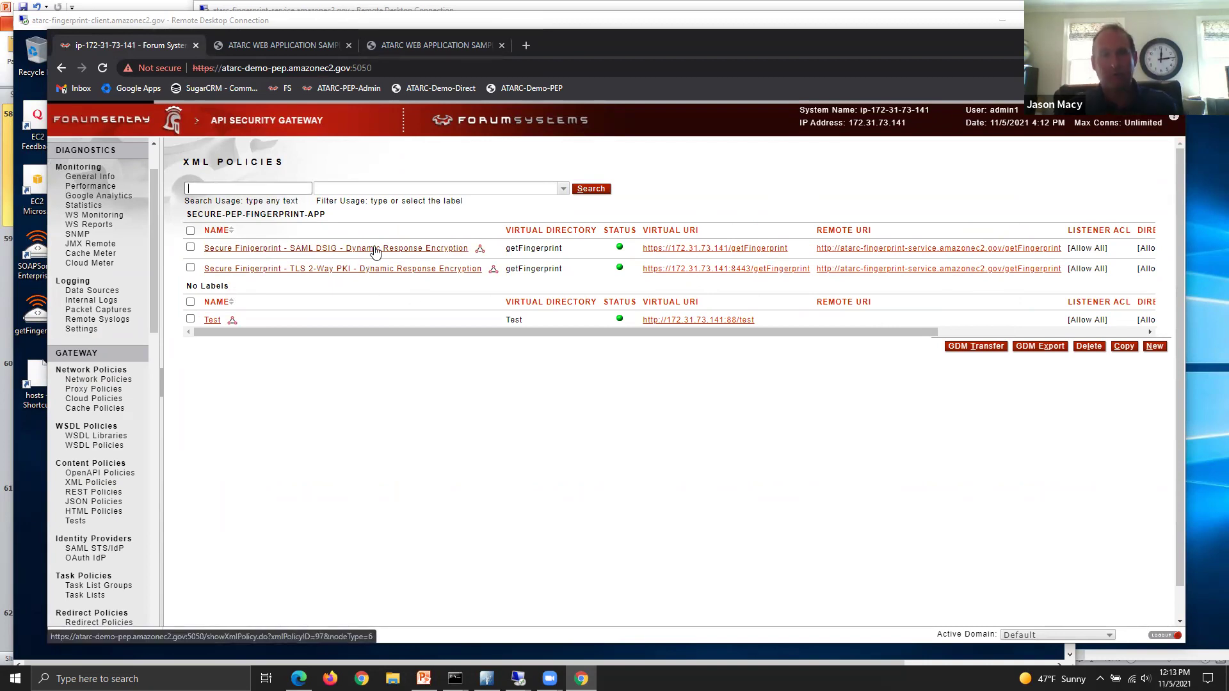
# Step: Open the Secure Fingerprint TLS 2-Way PKI policy, highlight its virtual URI, and open the getFingerprint virtual directory
pyautogui.click(403, 269)
pyautogui.moveTo(614, 289); pyautogui.dragTo(446, 295)
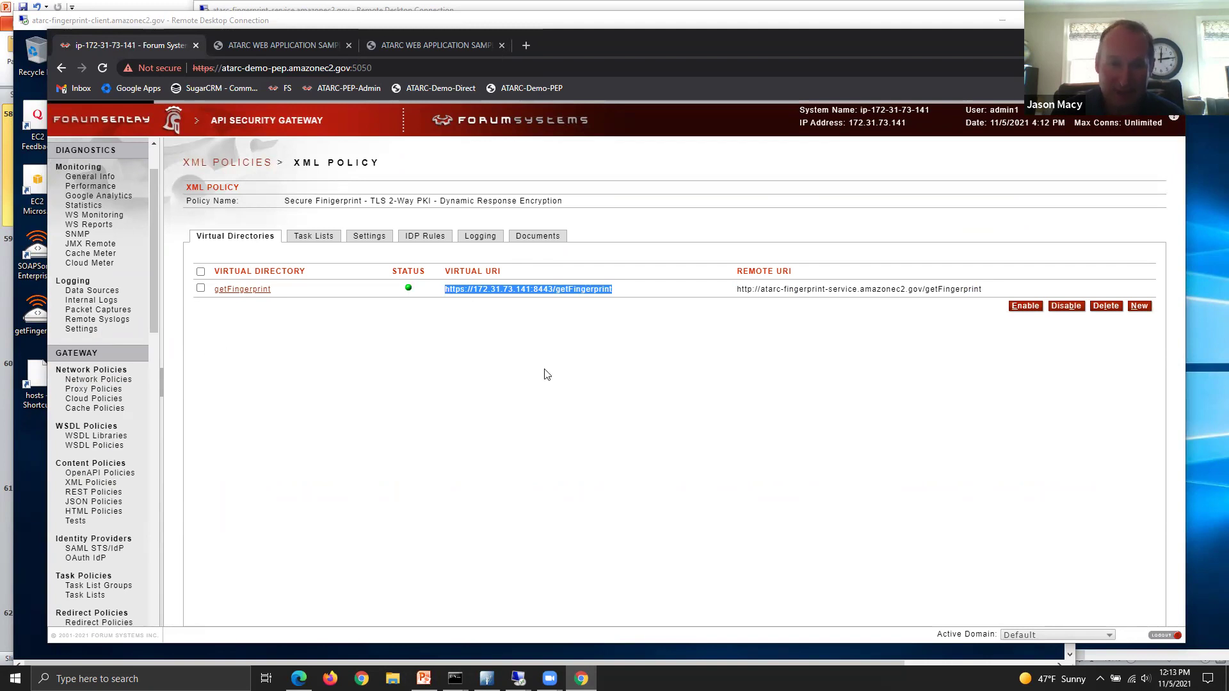
pyautogui.click(258, 287)
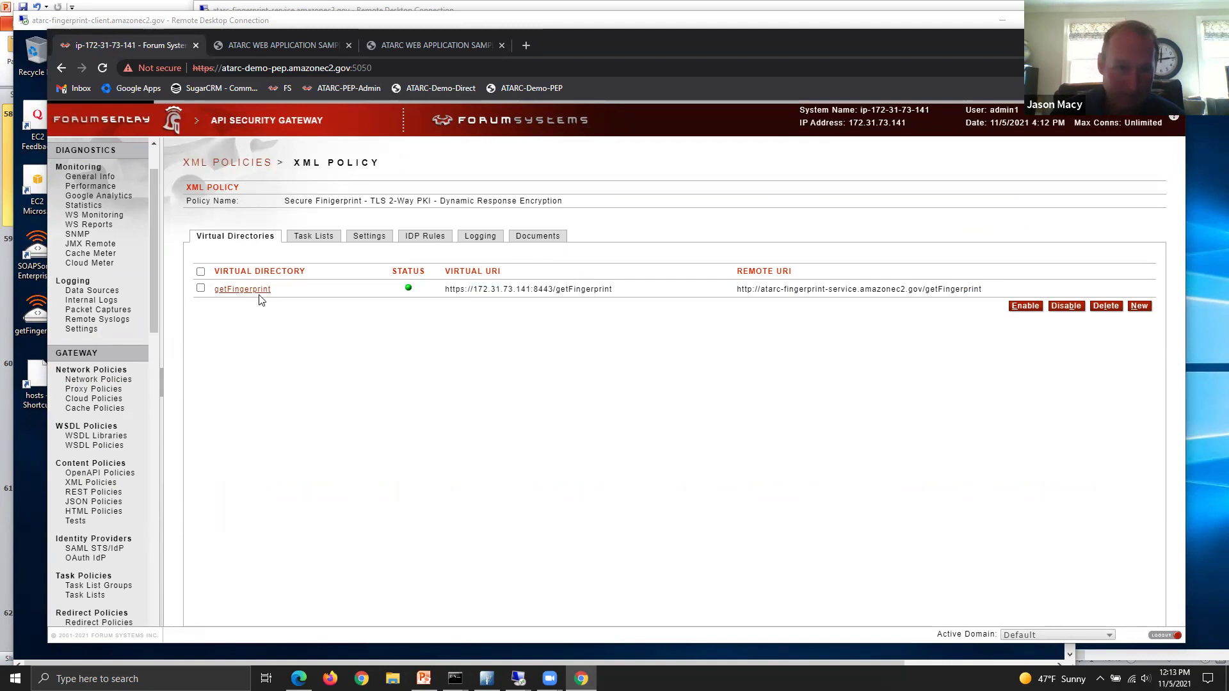
pyautogui.click(251, 289)
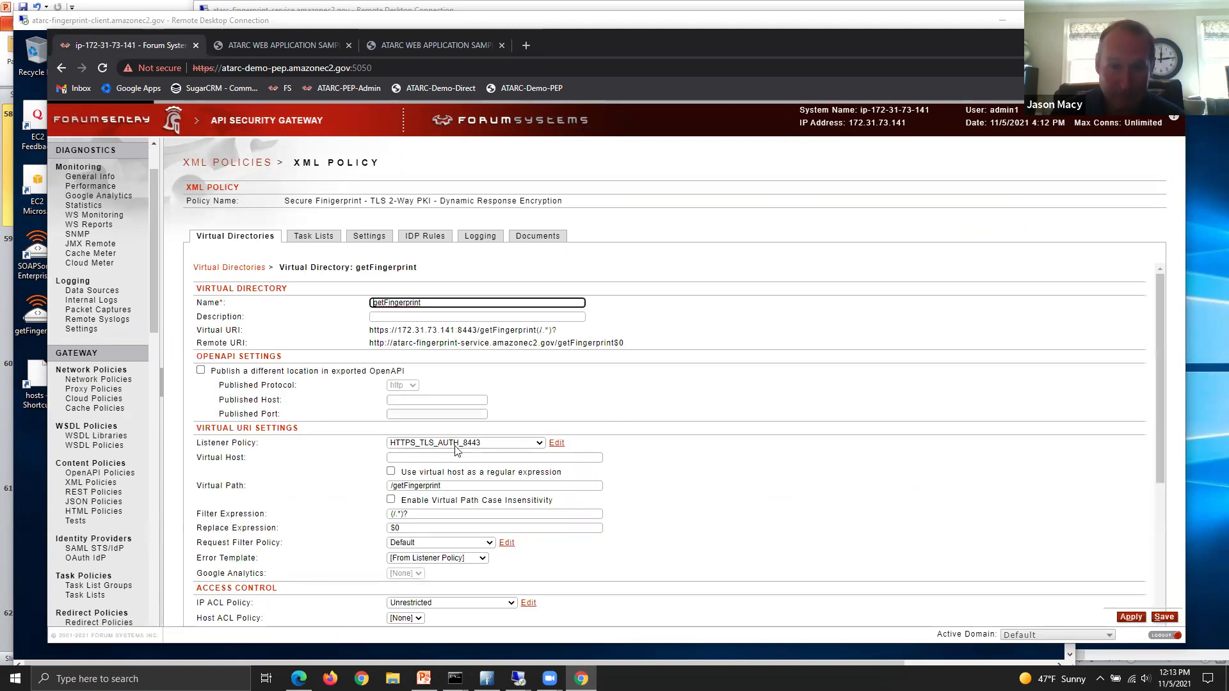
# Step: Open the DoD-JITC SSL termination policy of listener HTTPS_TLS_AUTH_8443 and highlight its client authentication and ACL policy settings
pyautogui.click(557, 443)
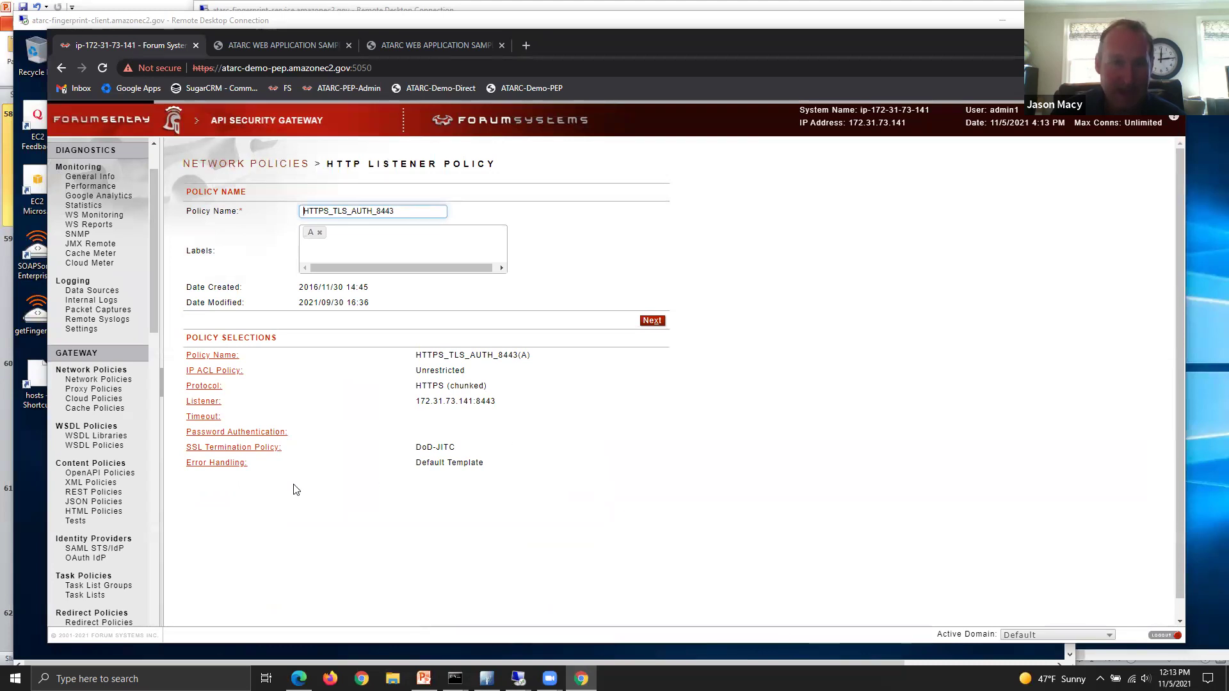
pyautogui.click(253, 448)
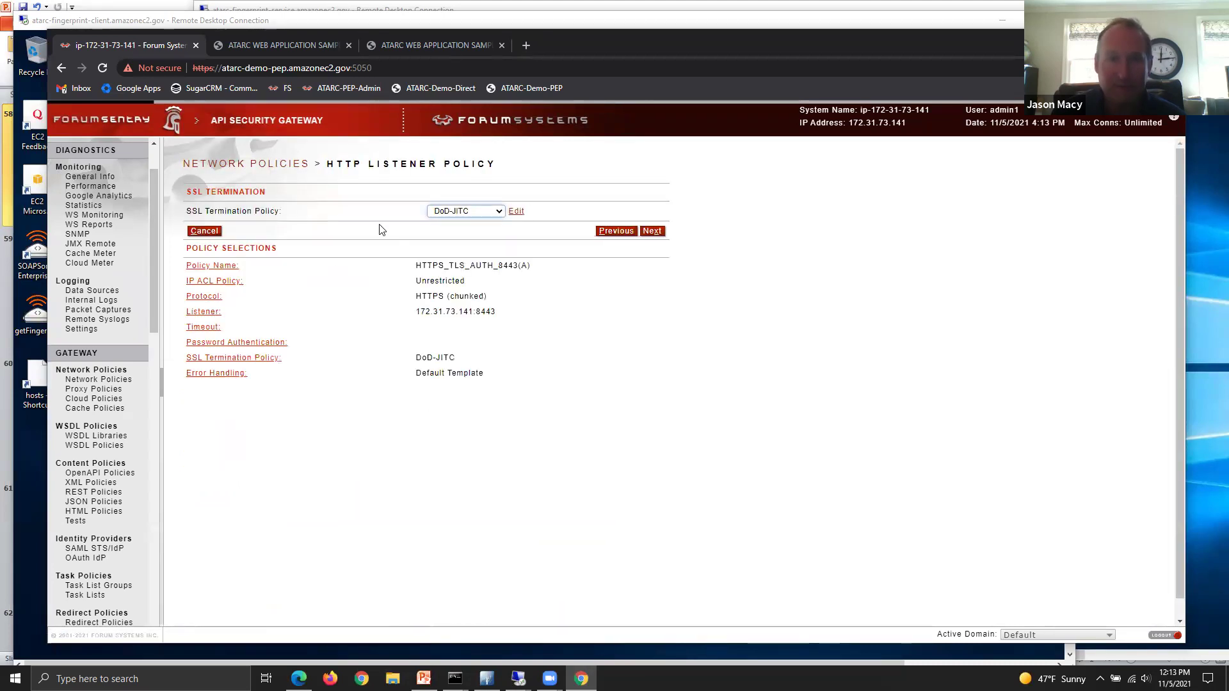
pyautogui.click(517, 212)
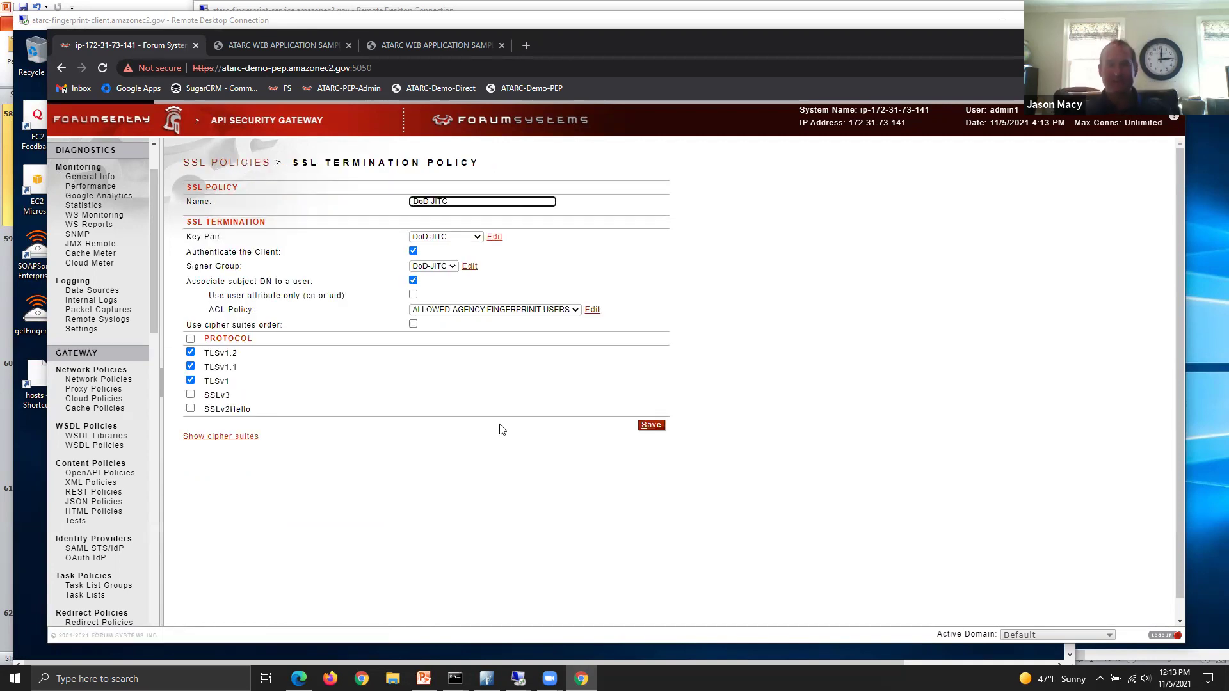
pyautogui.moveTo(191, 240); pyautogui.dragTo(274, 254)
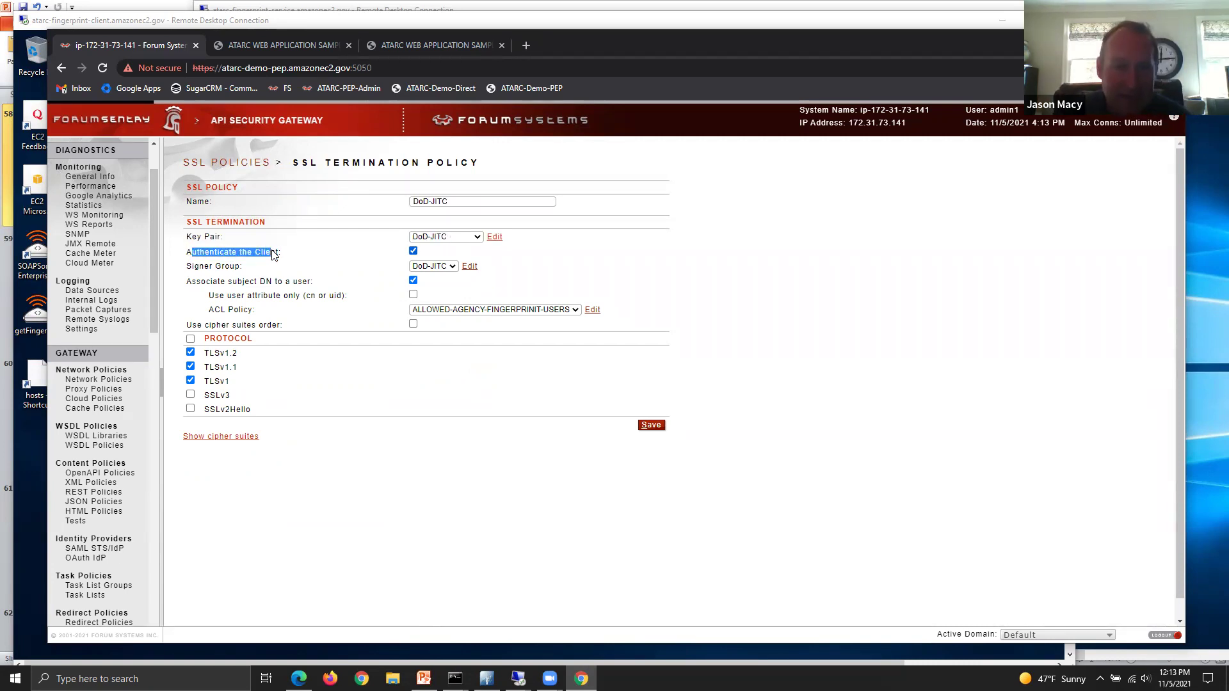
pyautogui.moveTo(209, 310); pyautogui.dragTo(253, 319)
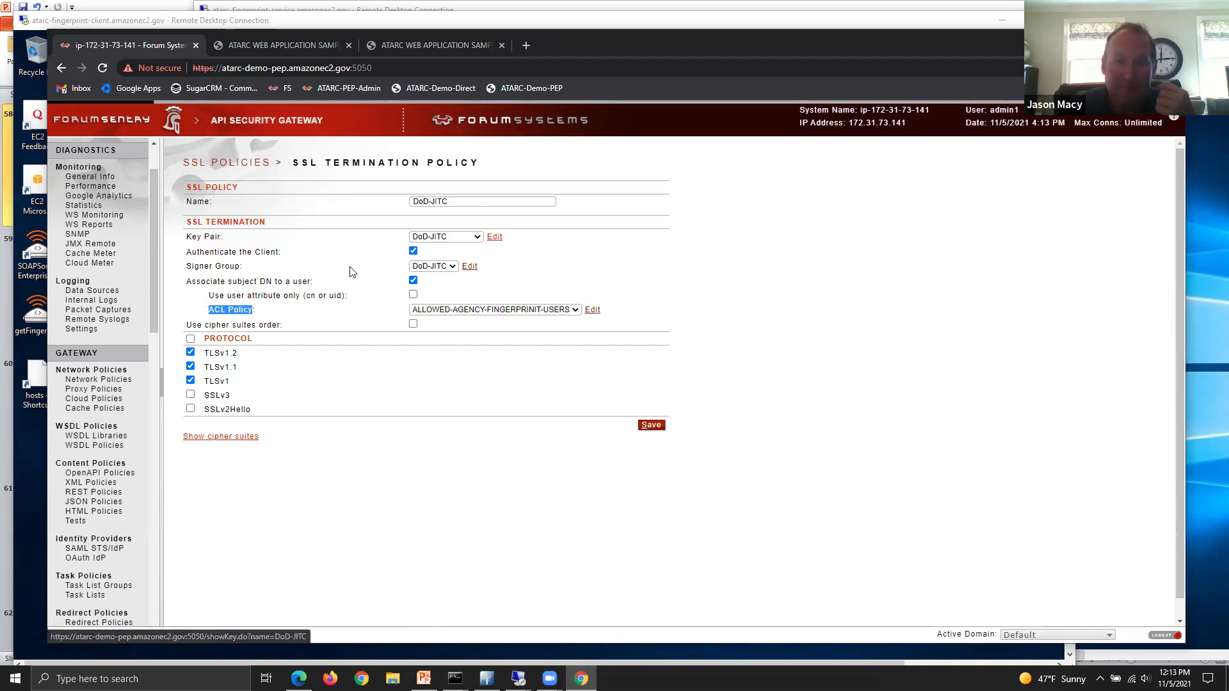
# Step: Trace the termination policy's ACL through the AgencyUsers group to AgencyFingerprintClient1 and highlight that user's DN alias
pyautogui.click(592, 310)
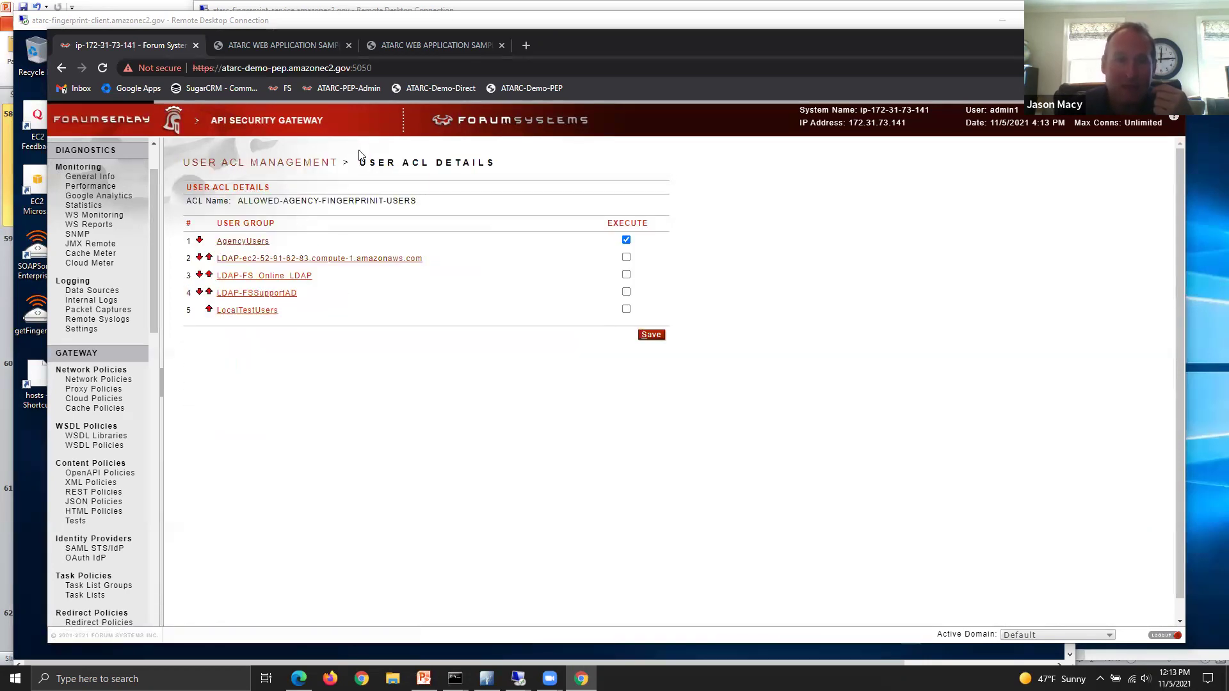
pyautogui.click(242, 241)
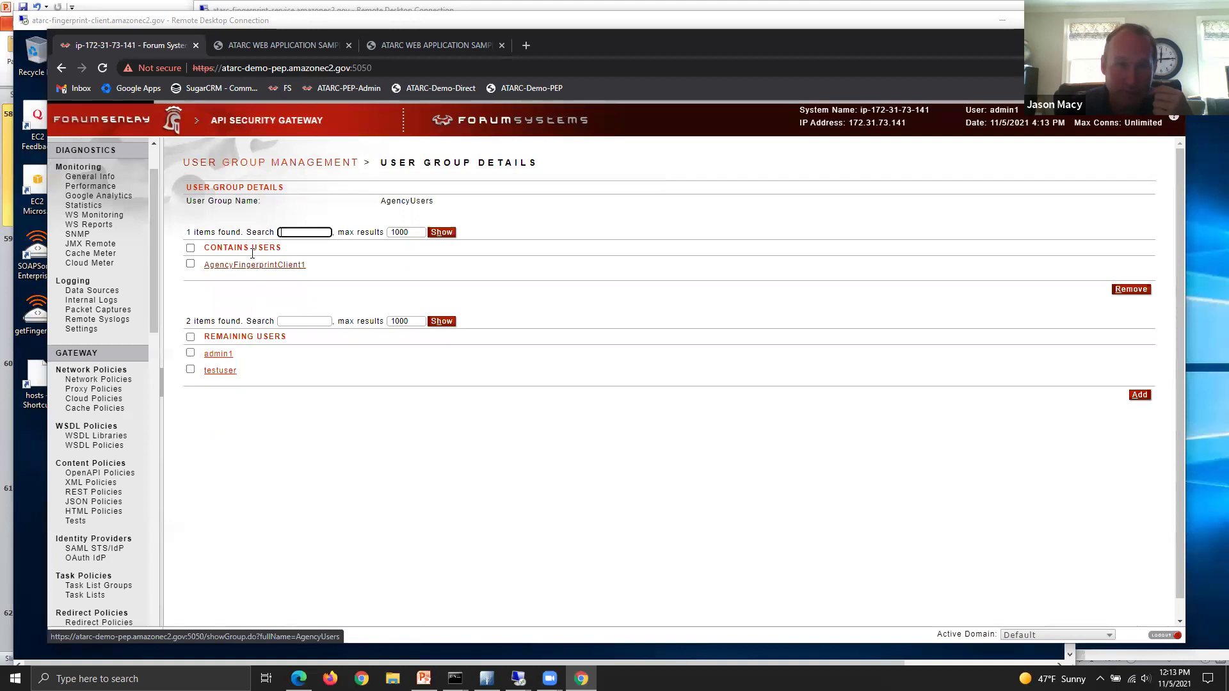
pyautogui.click(251, 265)
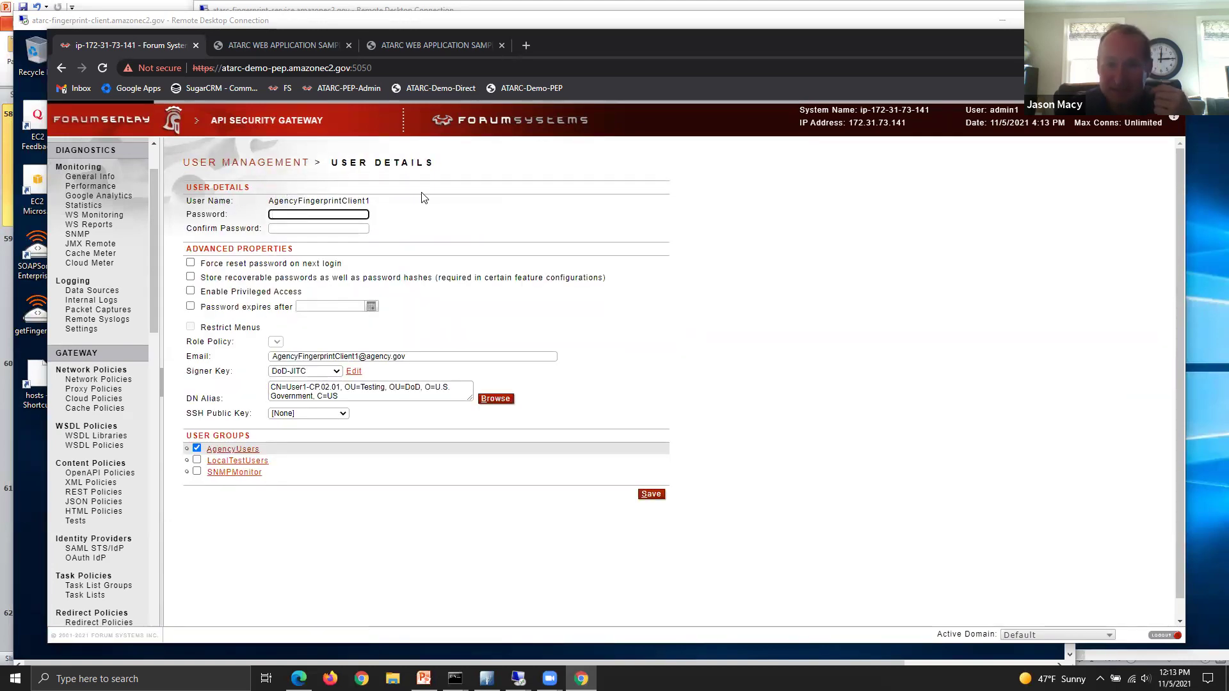
pyautogui.moveTo(338, 396); pyautogui.dragTo(256, 398)
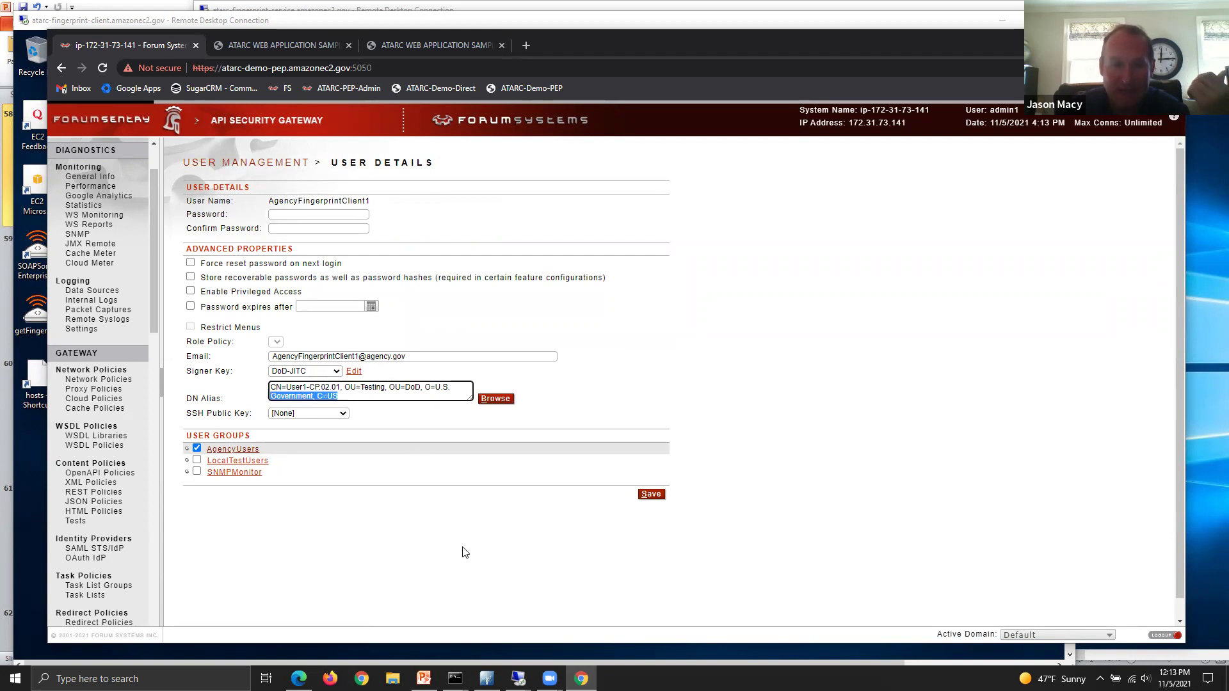
pyautogui.click(852, 374)
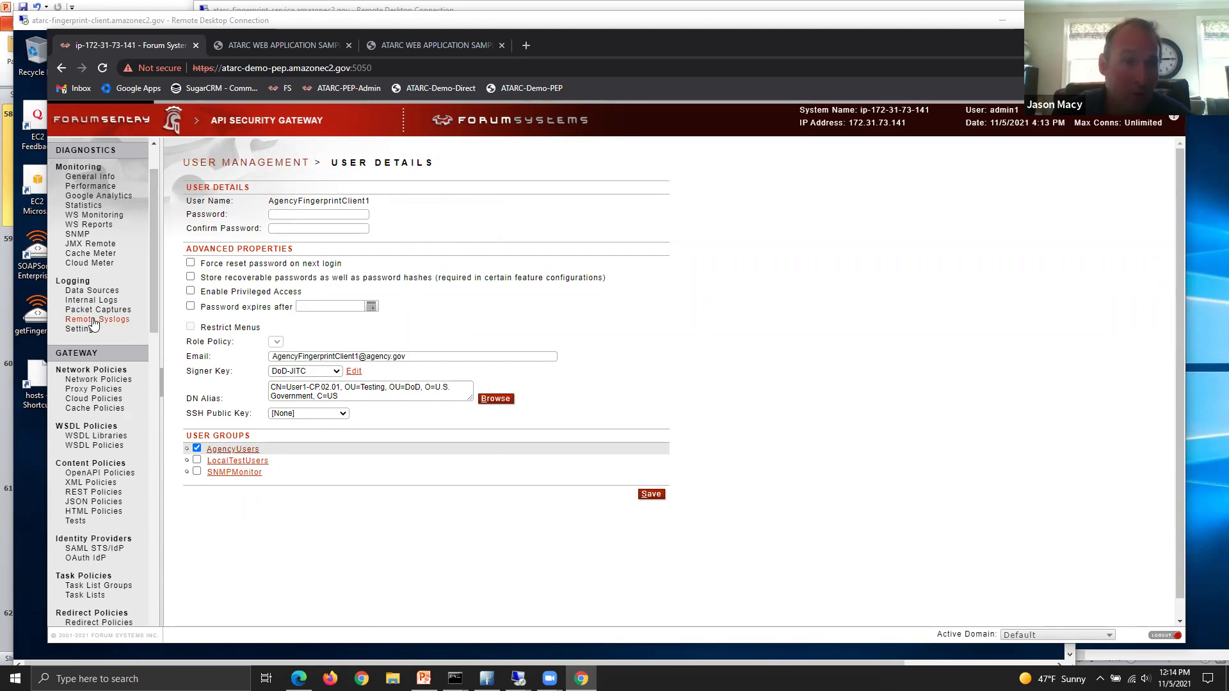
# Step: Reopen the getFingerprint virtual directory of the Secure Fingerprint TLS 2-Way PKI policy from the XML policies
pyautogui.click(96, 483)
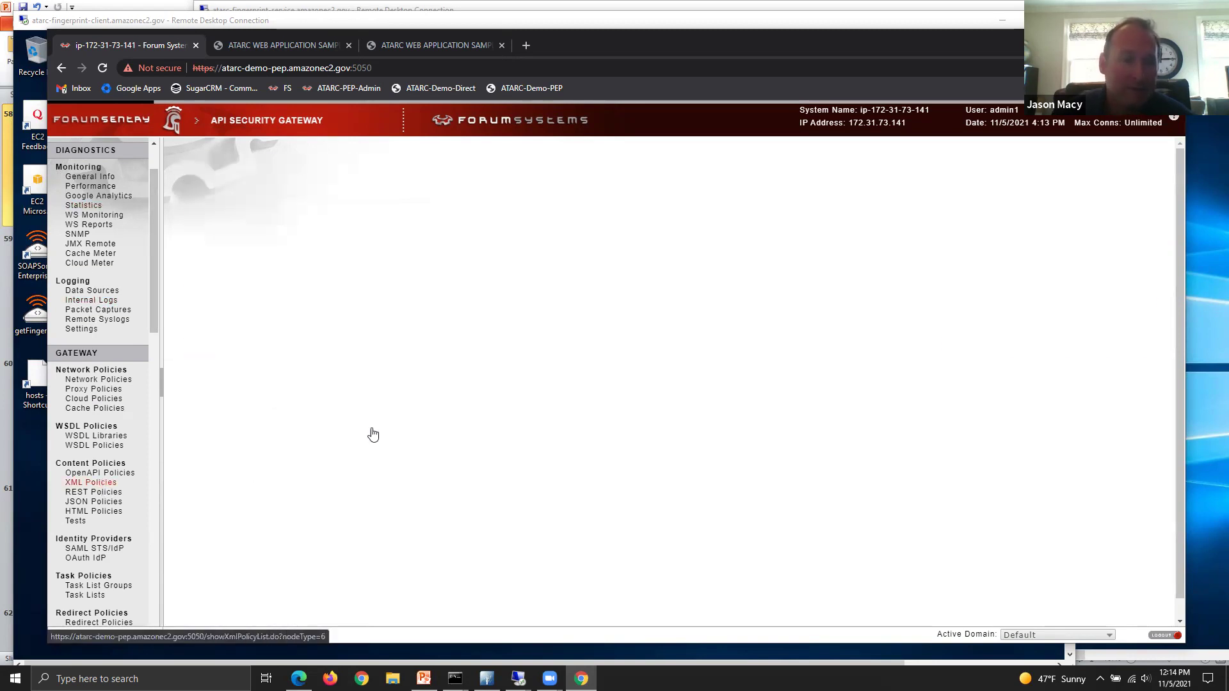
pyautogui.click(395, 270)
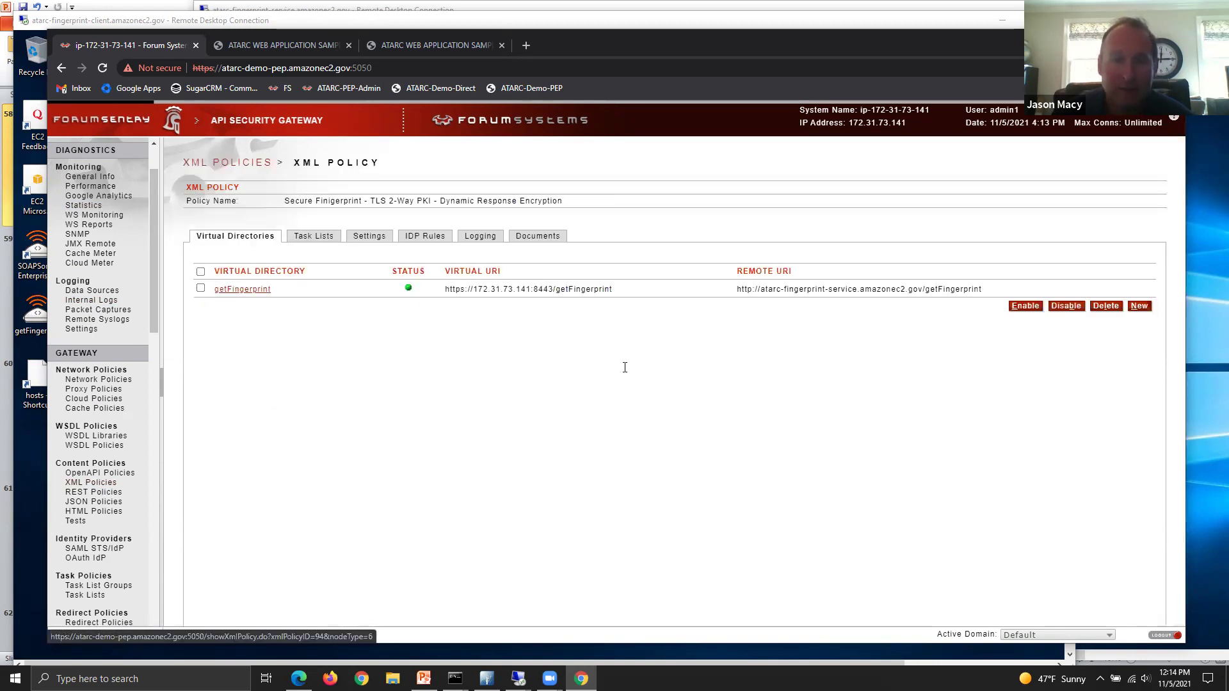
pyautogui.click(243, 291)
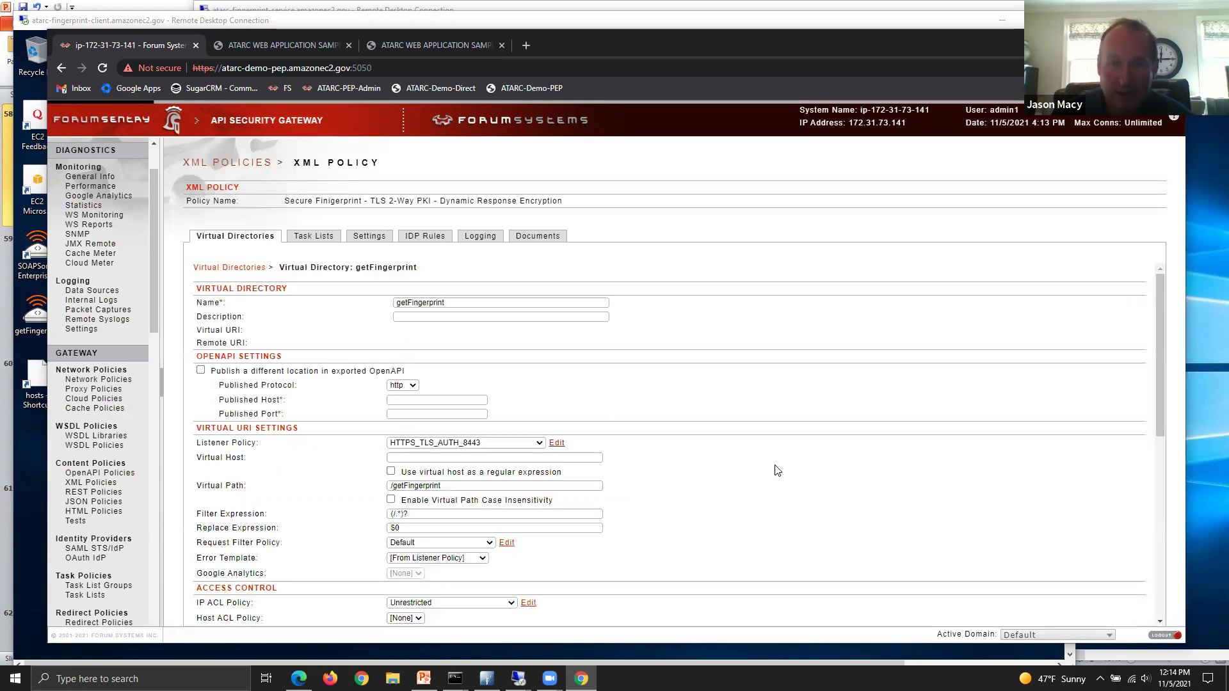
# Step: Open the request processing task list group Verify PKI from Trusted Source IP and its task list Verify PKI Username from Expected Source
pyautogui.scroll(-5, 770, 458)
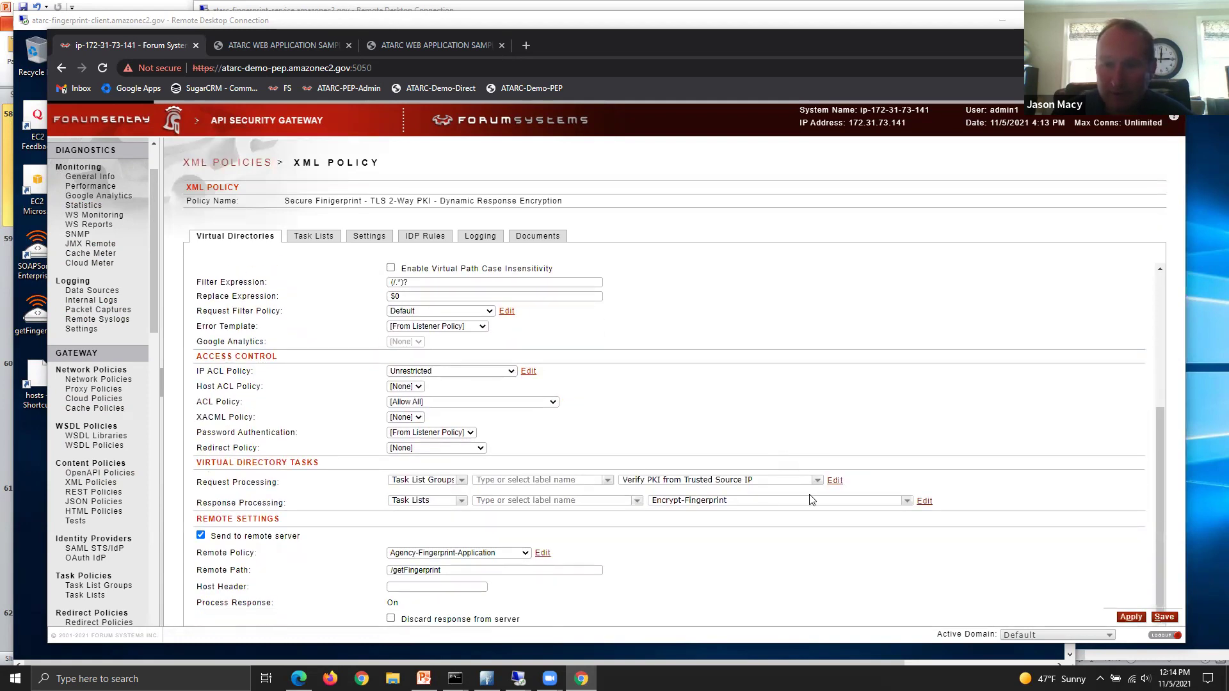
pyautogui.click(834, 481)
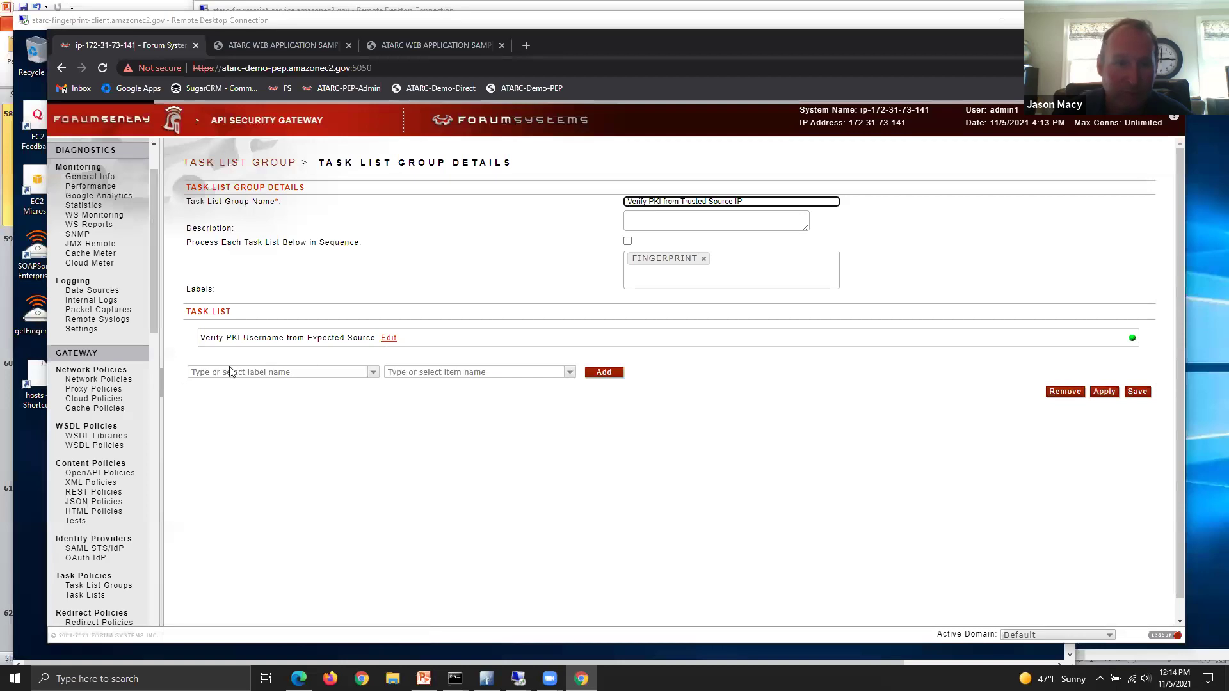
pyautogui.click(388, 338)
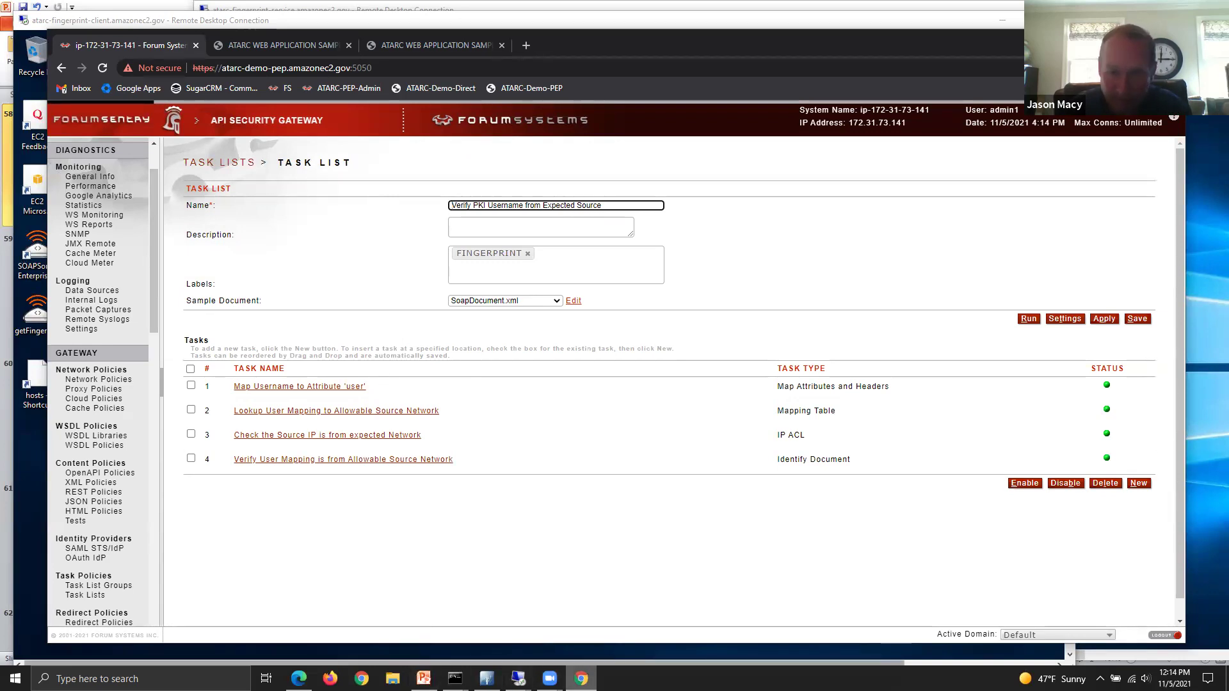
# Step: Switch to SOAPSonar on the fingerprint client desktop, run the getFingerprint-DIRECT test, and examine the returned XML including the fingerprint image record
pyautogui.click(518, 678)
pyautogui.click(467, 616)
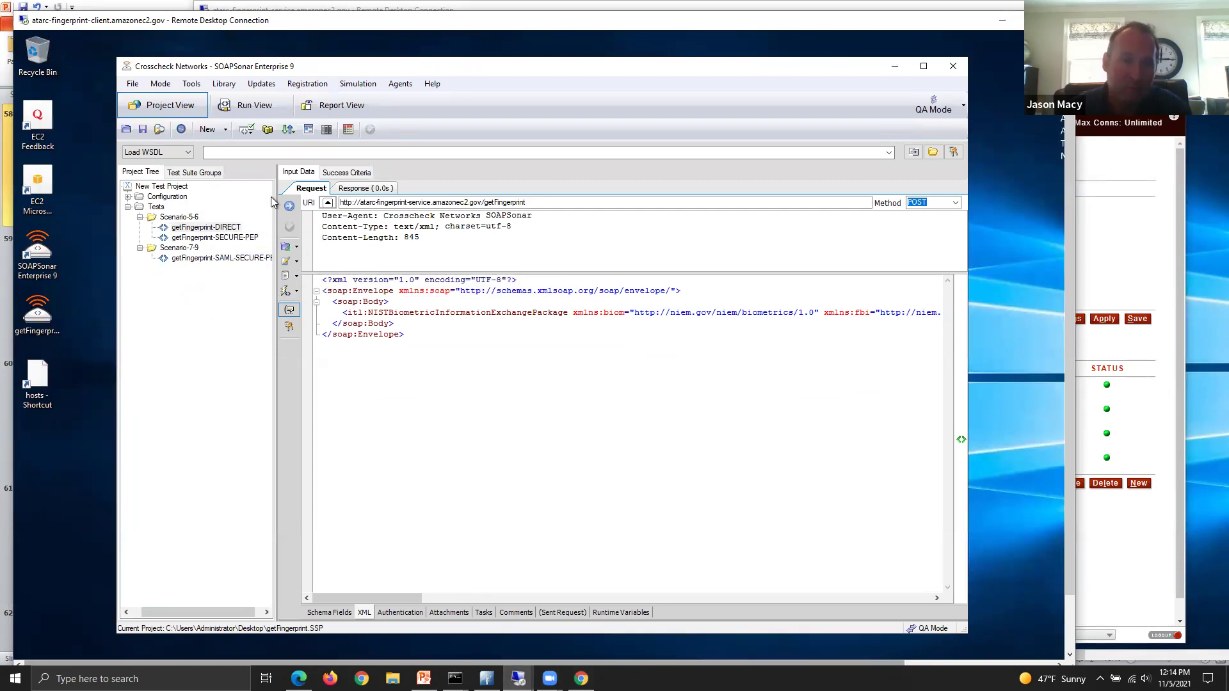
pyautogui.click(289, 206)
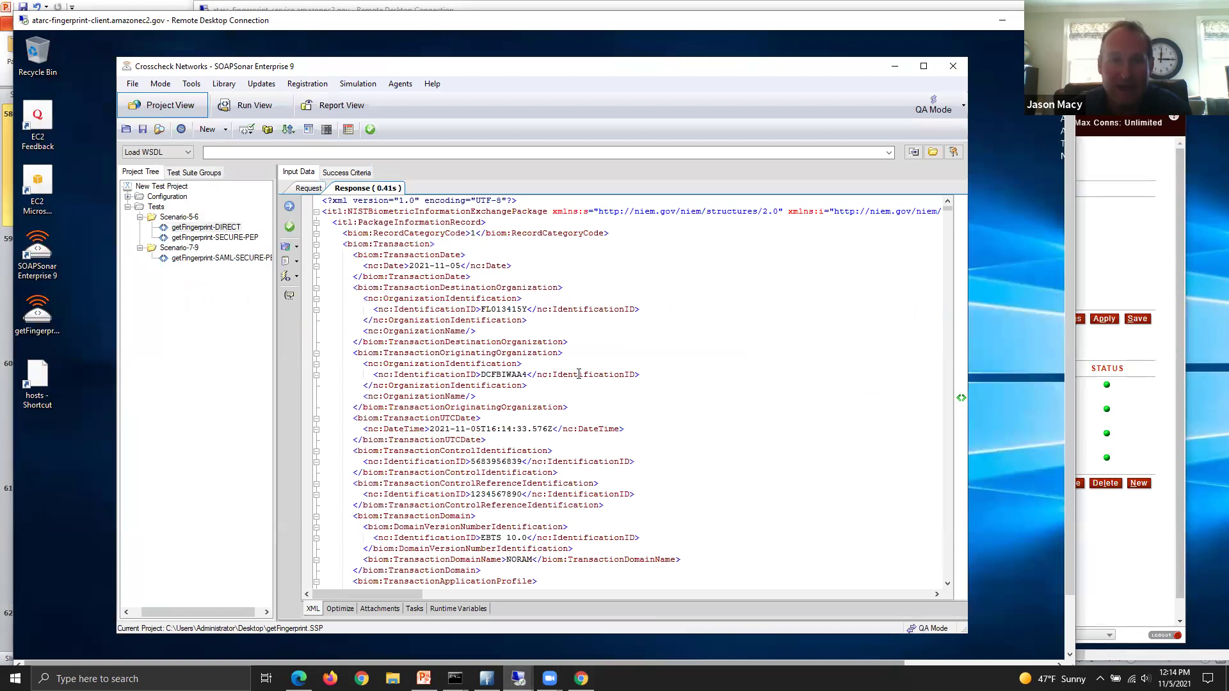
pyautogui.scroll(-5, 630, 317)
pyautogui.scroll(-8, 630, 317)
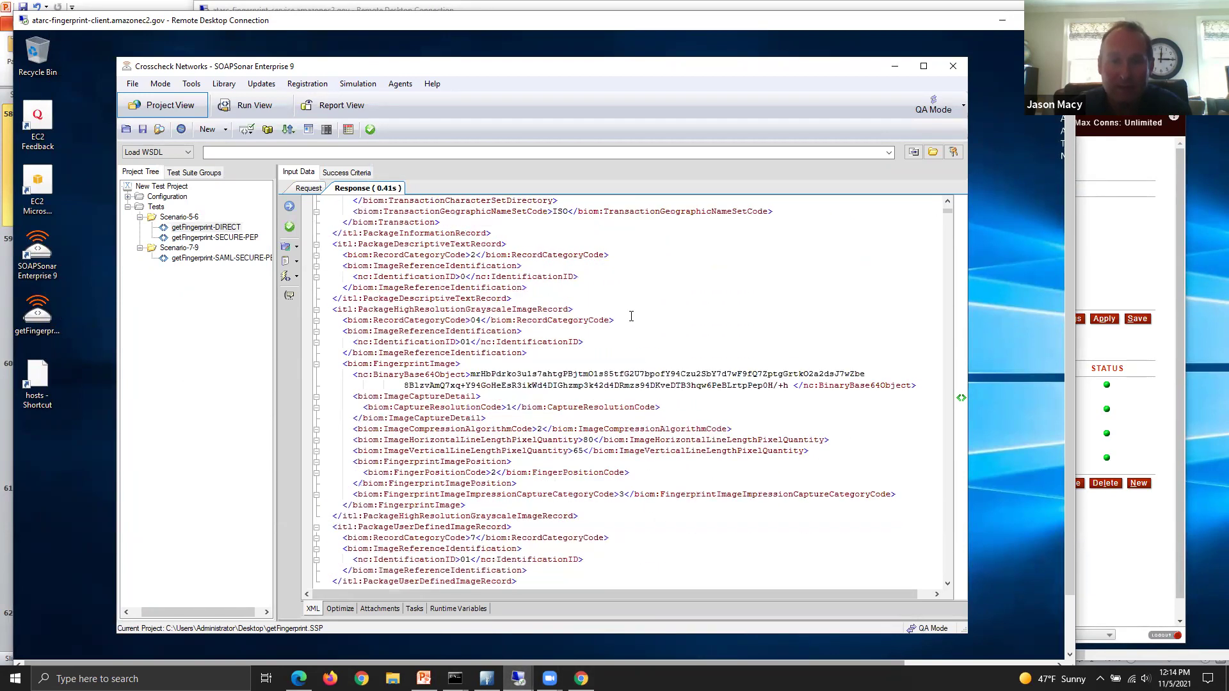
pyautogui.scroll(15, 631, 317)
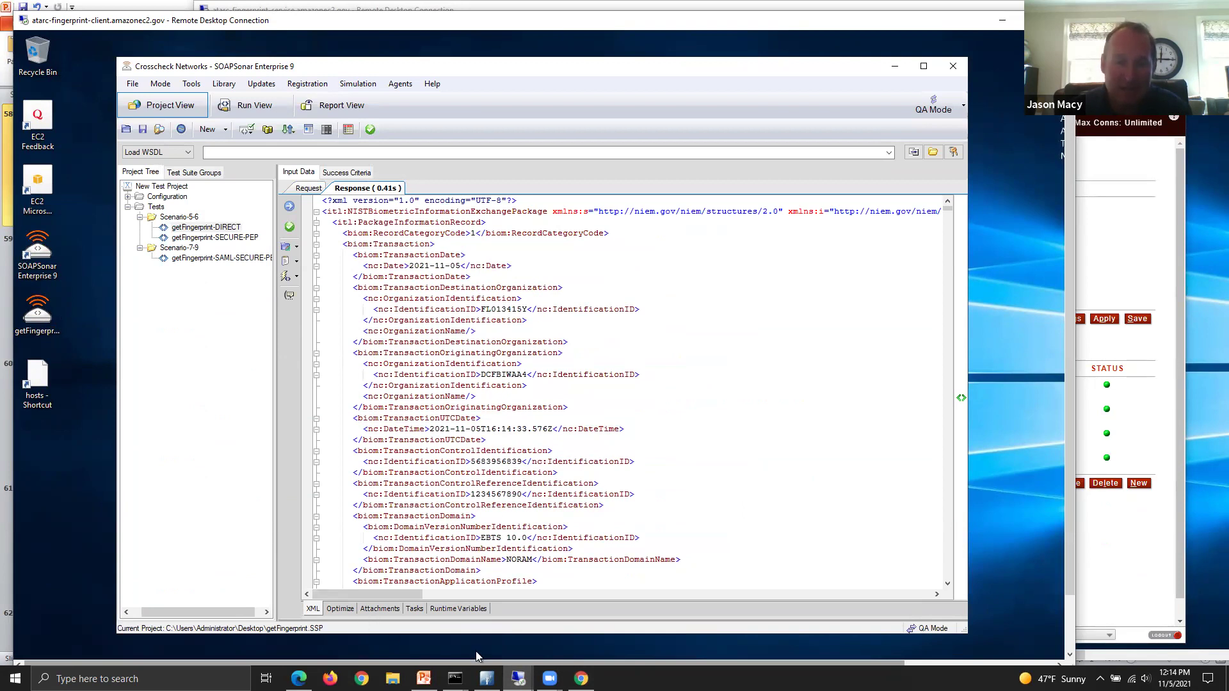
# Step: Switch to CloudPort on the fingerprint service desktop and inspect the recorded getFingerprint transaction's request and response payloads in the Transaction Viewer
pyautogui.click(517, 678)
pyautogui.click(577, 638)
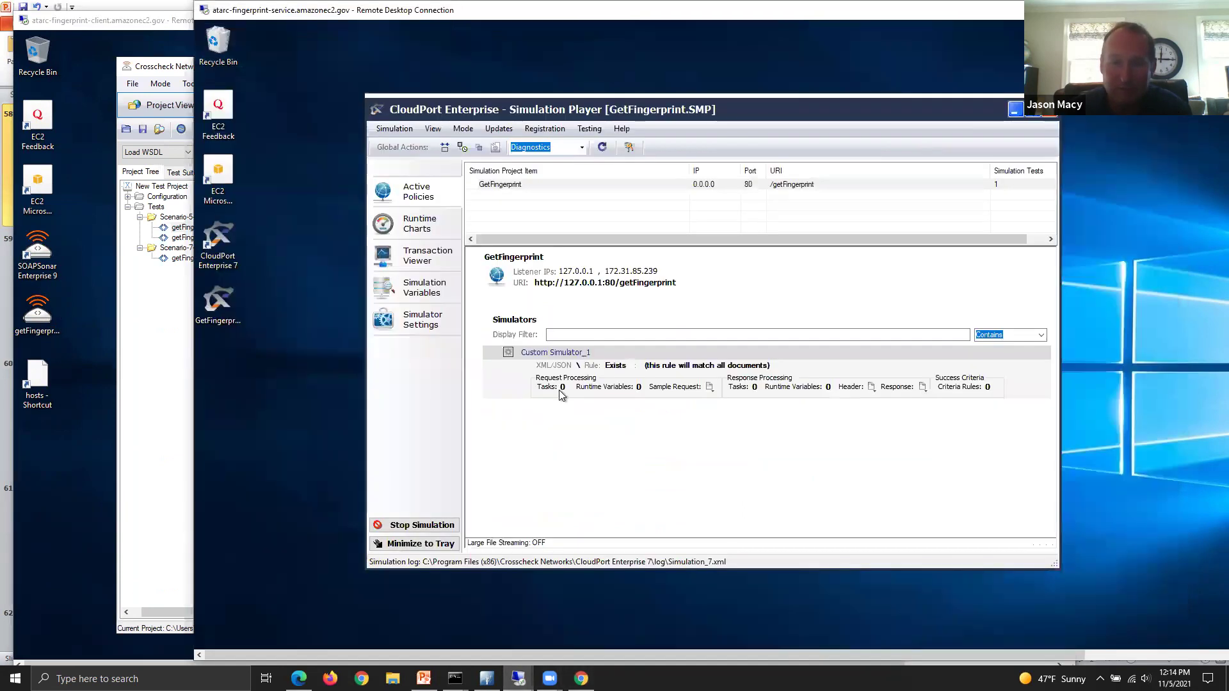
pyautogui.click(417, 256)
pyautogui.click(755, 203)
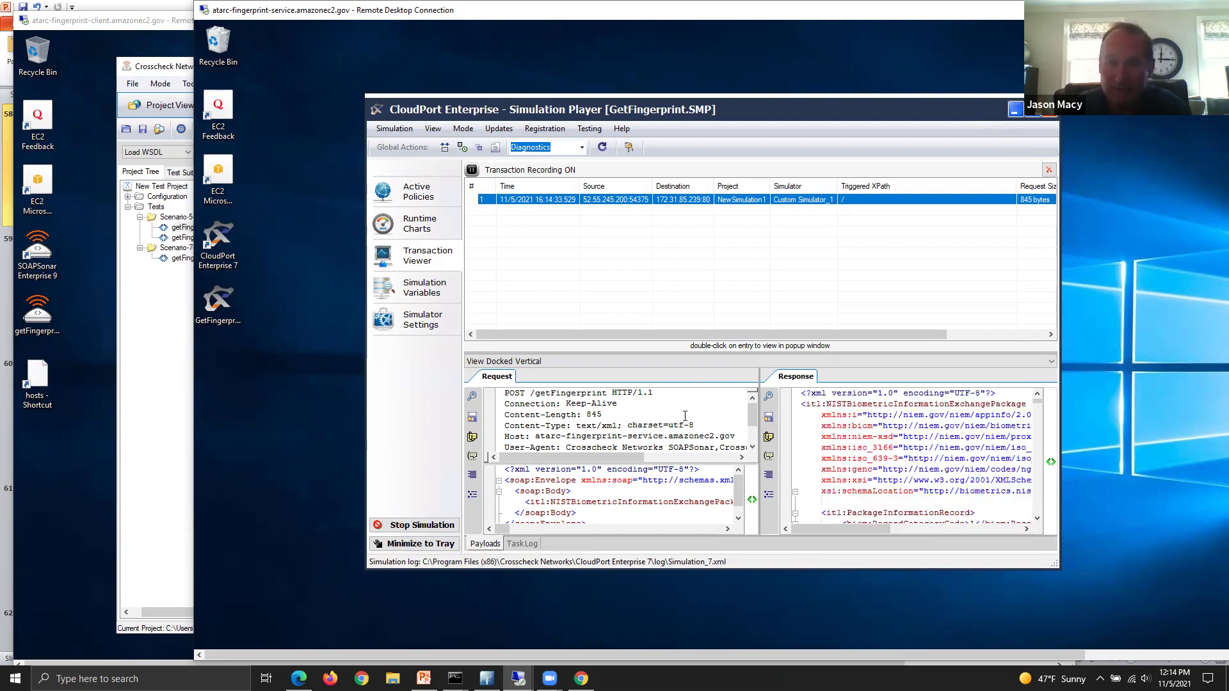
pyautogui.scroll(-1, 684, 416)
pyautogui.scroll(1, 675, 410)
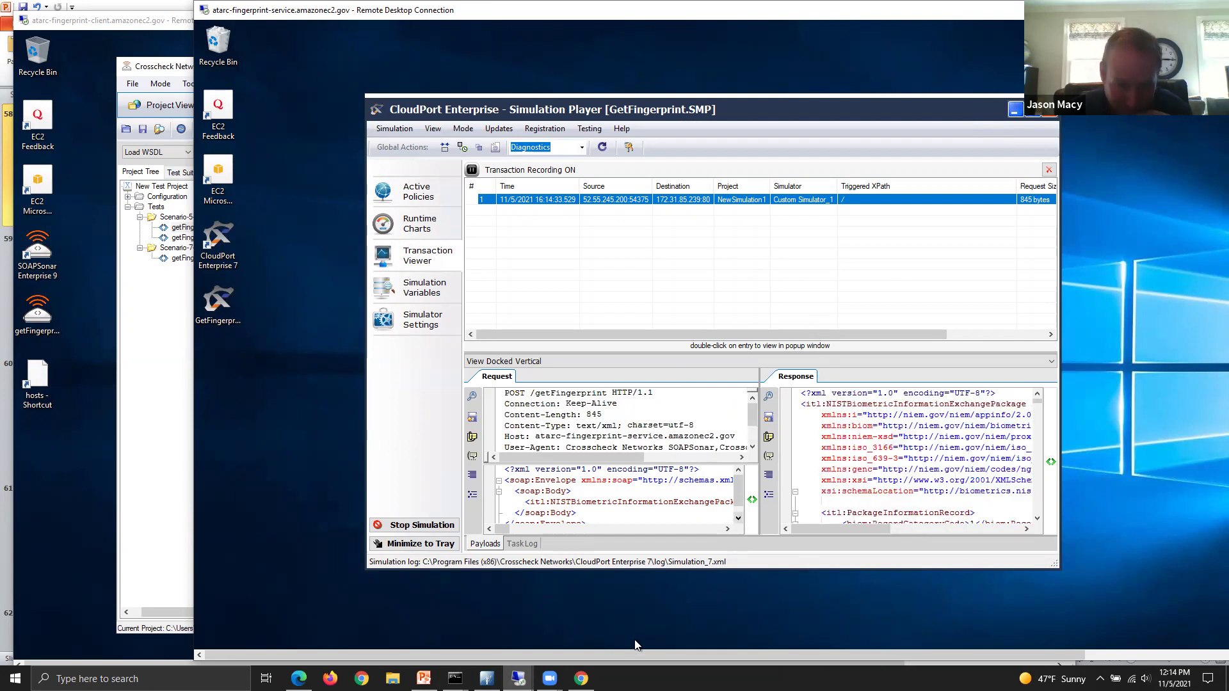
# Step: Return to SOAPSonar on the client desktop and open the getFingerprint-SECURE-PEP test's request, saving the changes to getFingerprint-DIRECT
pyautogui.click(140, 23)
pyautogui.click(221, 237)
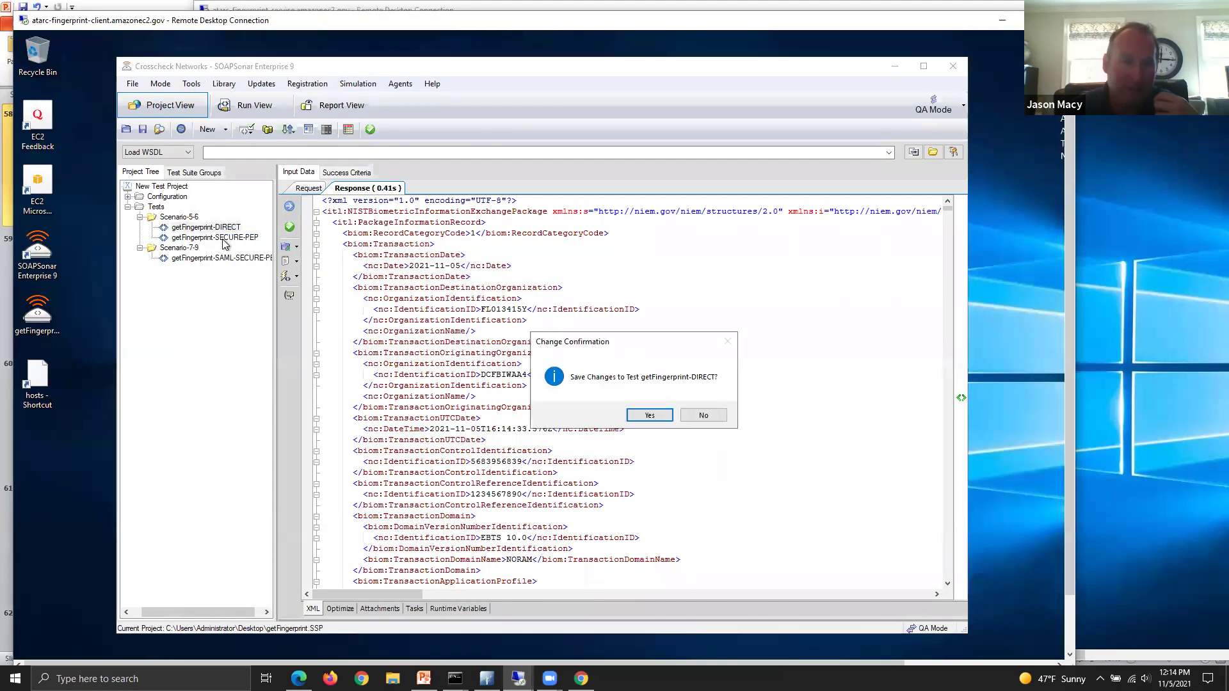
pyautogui.click(663, 416)
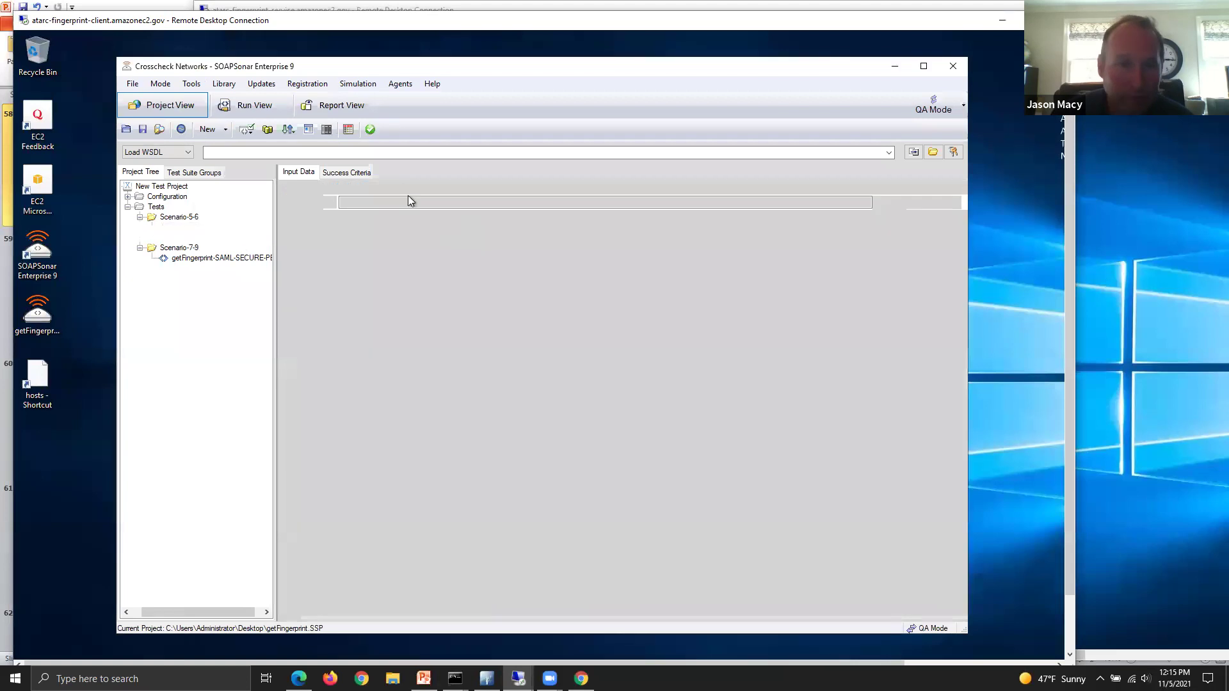
pyautogui.click(356, 188)
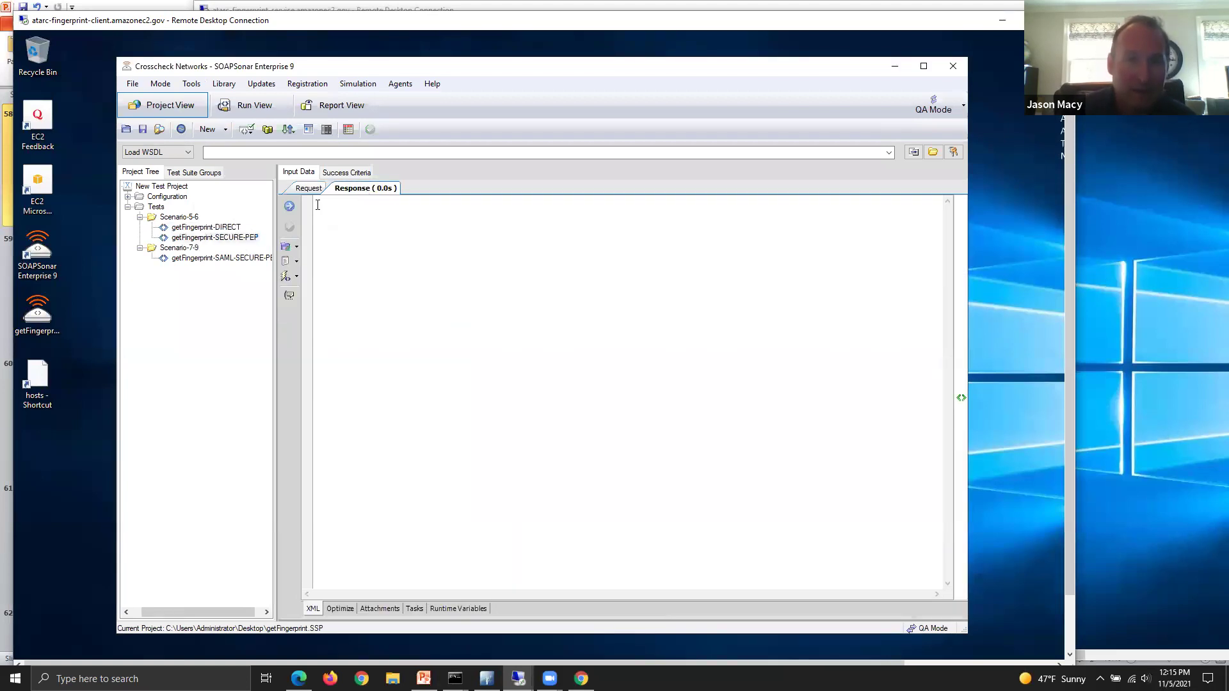
pyautogui.click(311, 188)
pyautogui.click(357, 188)
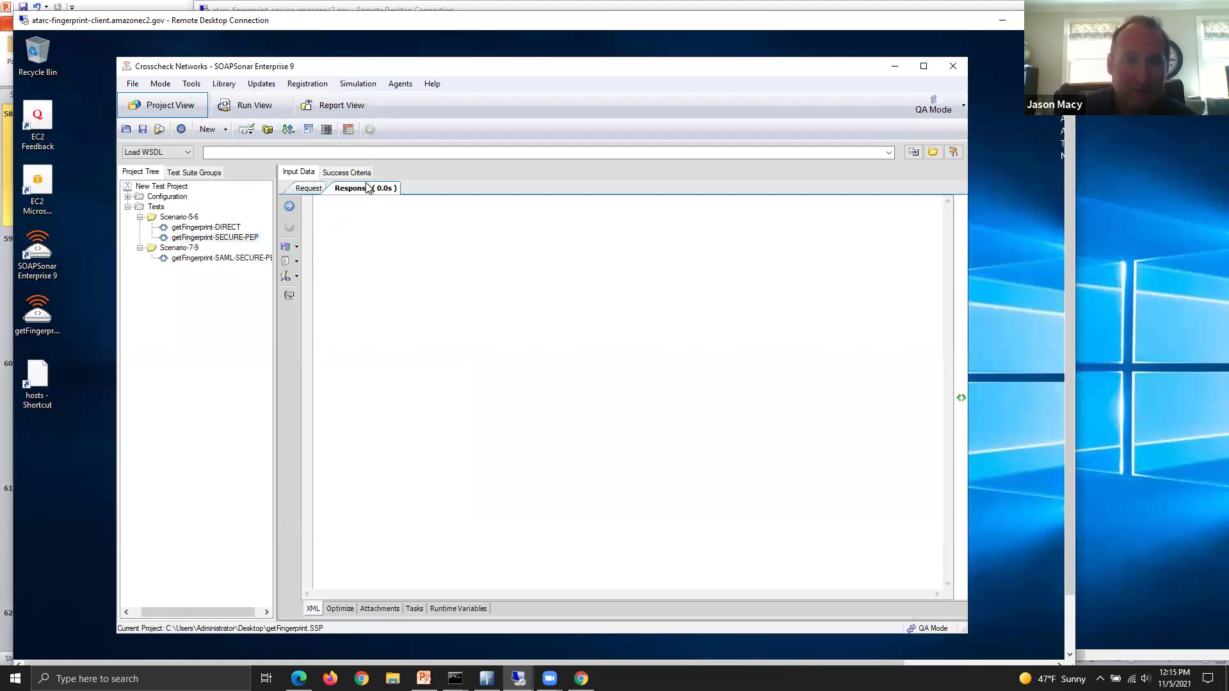
pyautogui.click(311, 188)
# Step: Highlight the gateway host in the request URI and review the test's SSL X.509 client certificate authentication
pyautogui.moveTo(367, 202); pyautogui.dragTo(462, 202)
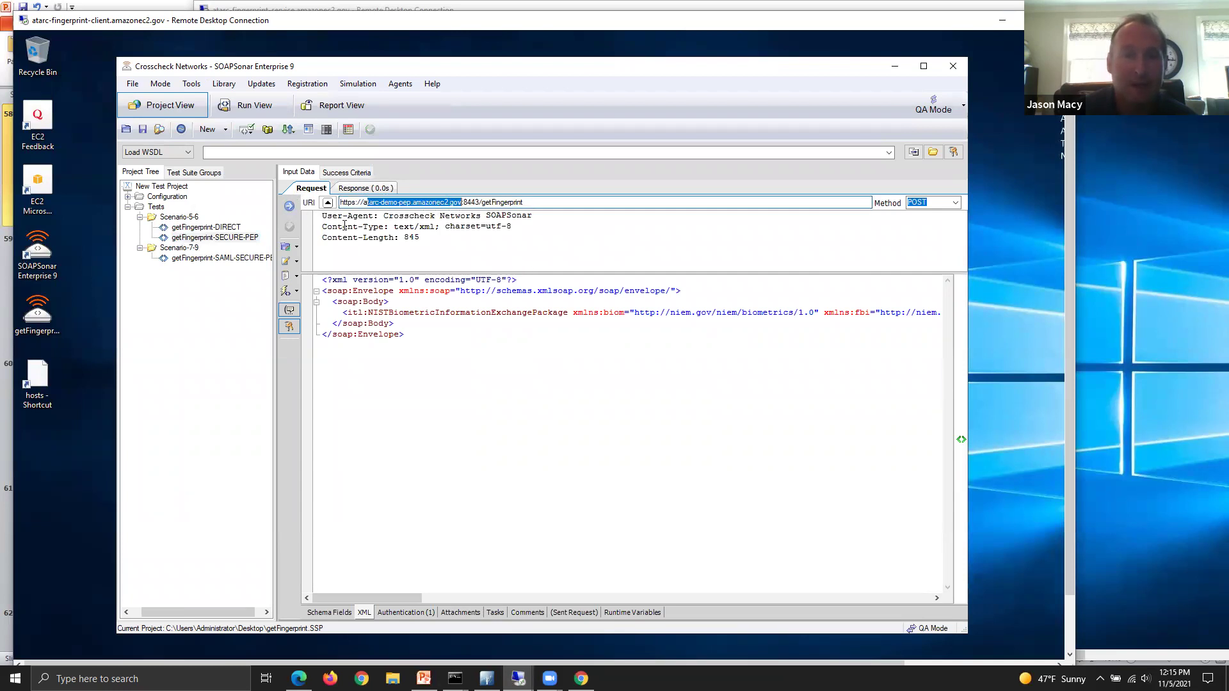
pyautogui.click(420, 613)
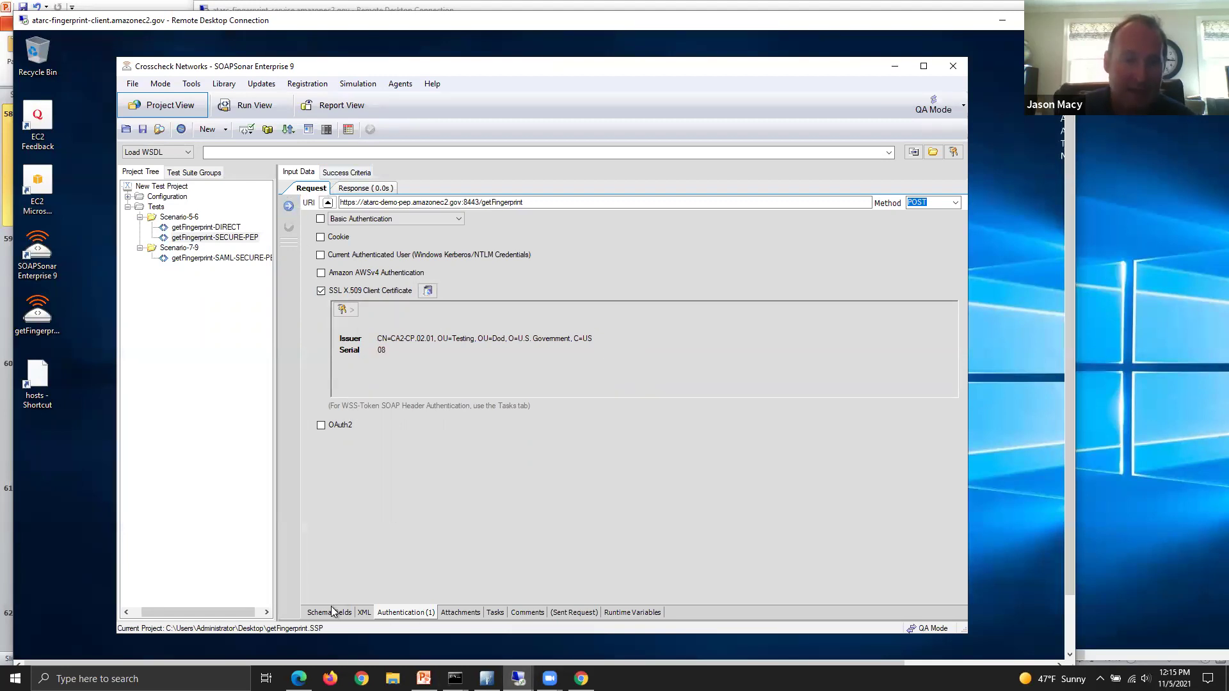
pyautogui.click(364, 613)
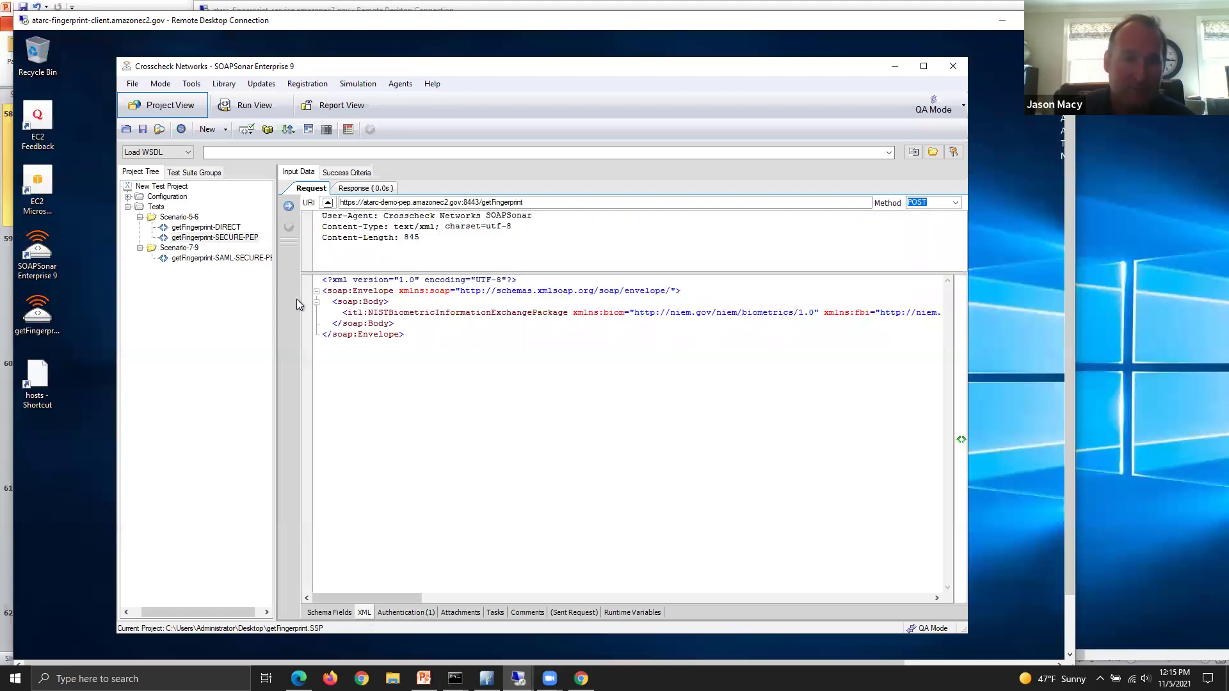
# Step: Run the getFingerprint-SECURE-PEP test and highlight the encrypted data block inside the response's high-resolution grayscale image record
pyautogui.click(289, 206)
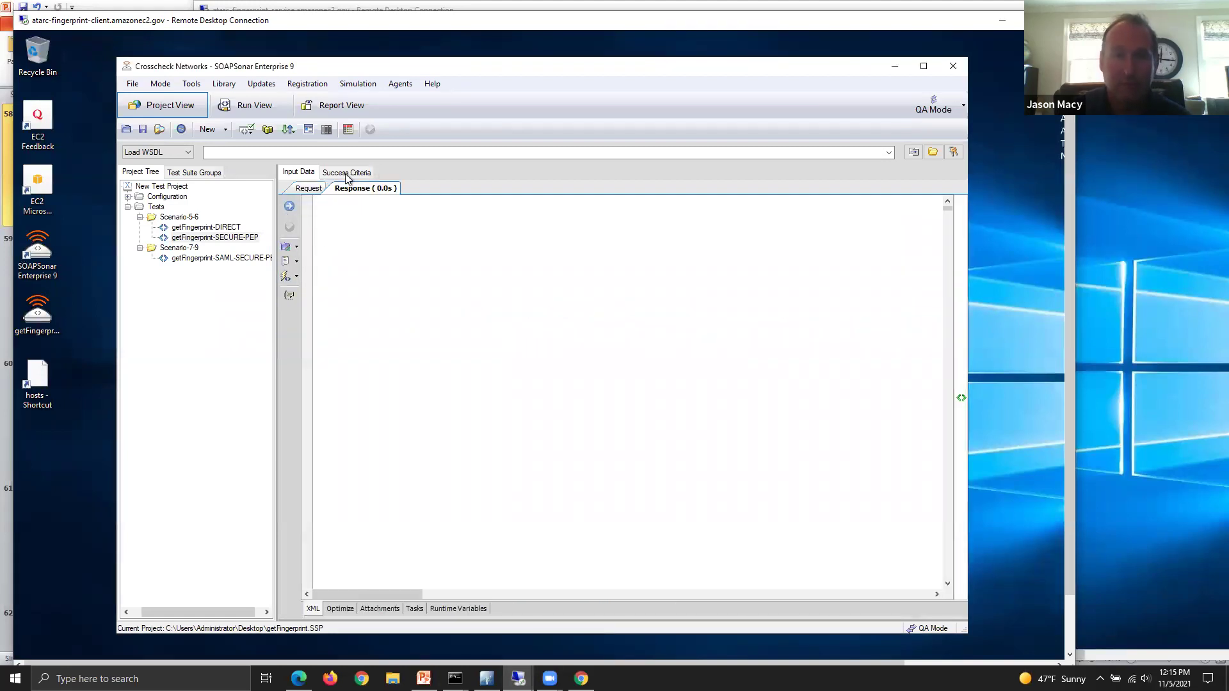
pyautogui.scroll(-20, 631, 297)
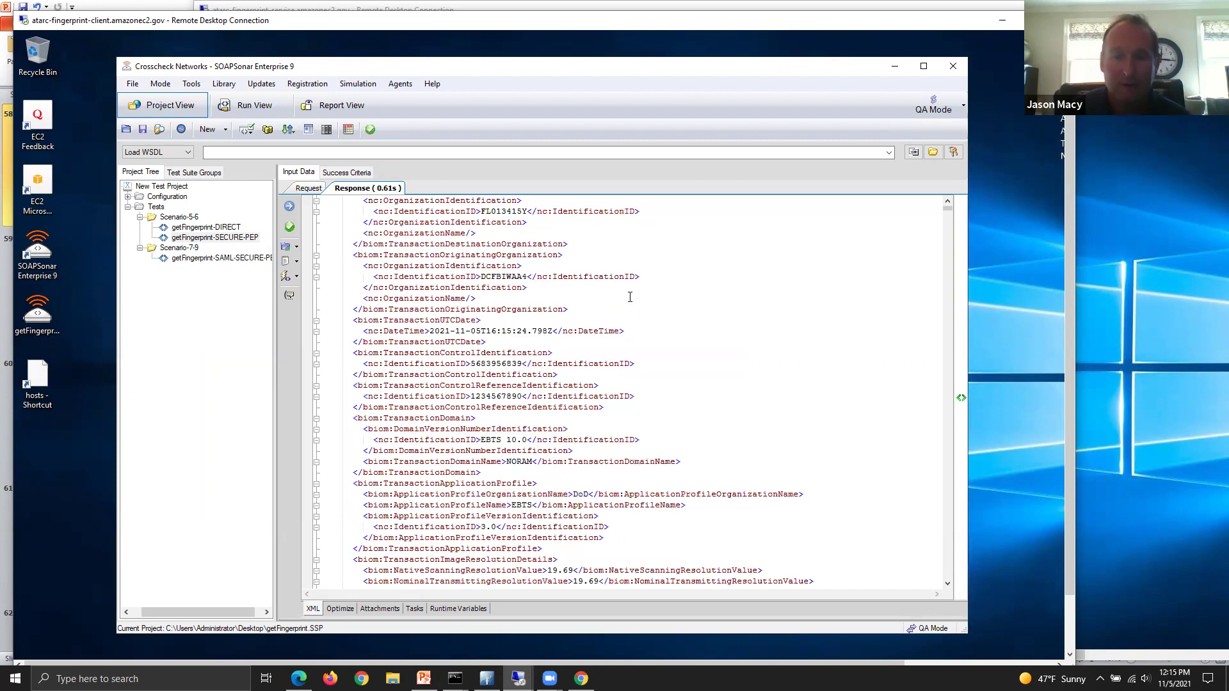
pyautogui.scroll(-10, 627, 310)
pyautogui.scroll(13, 582, 320)
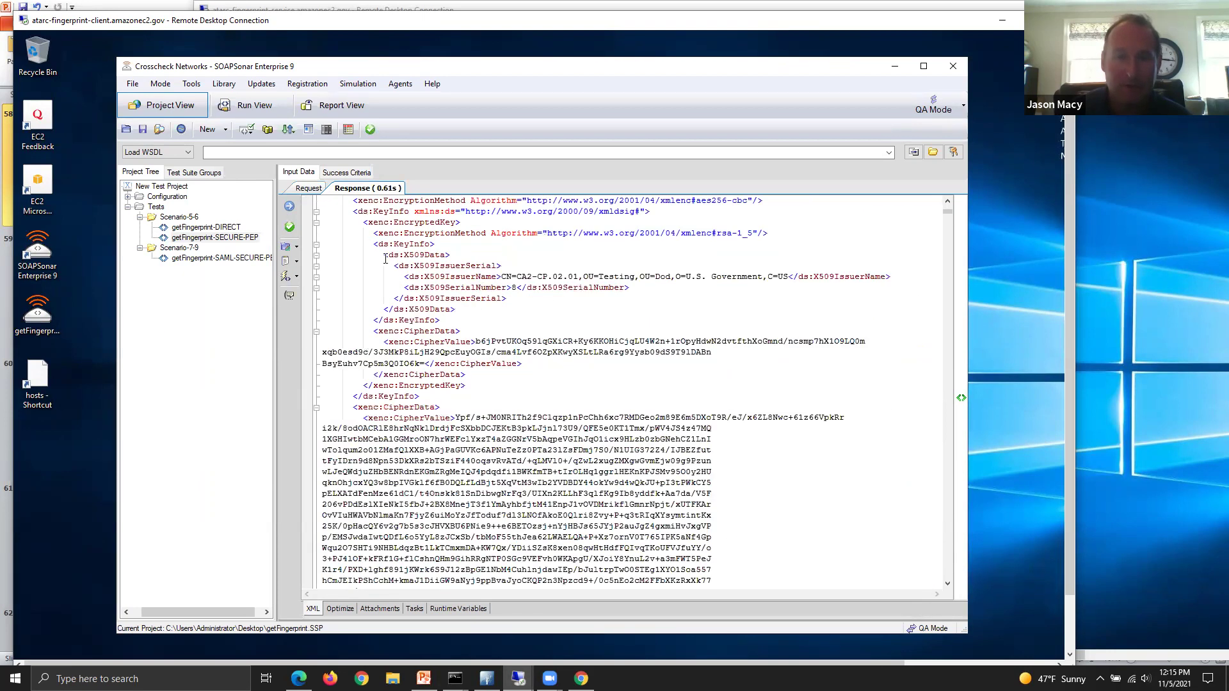
pyautogui.scroll(1, 371, 259)
pyautogui.moveTo(325, 219); pyautogui.dragTo(770, 568)
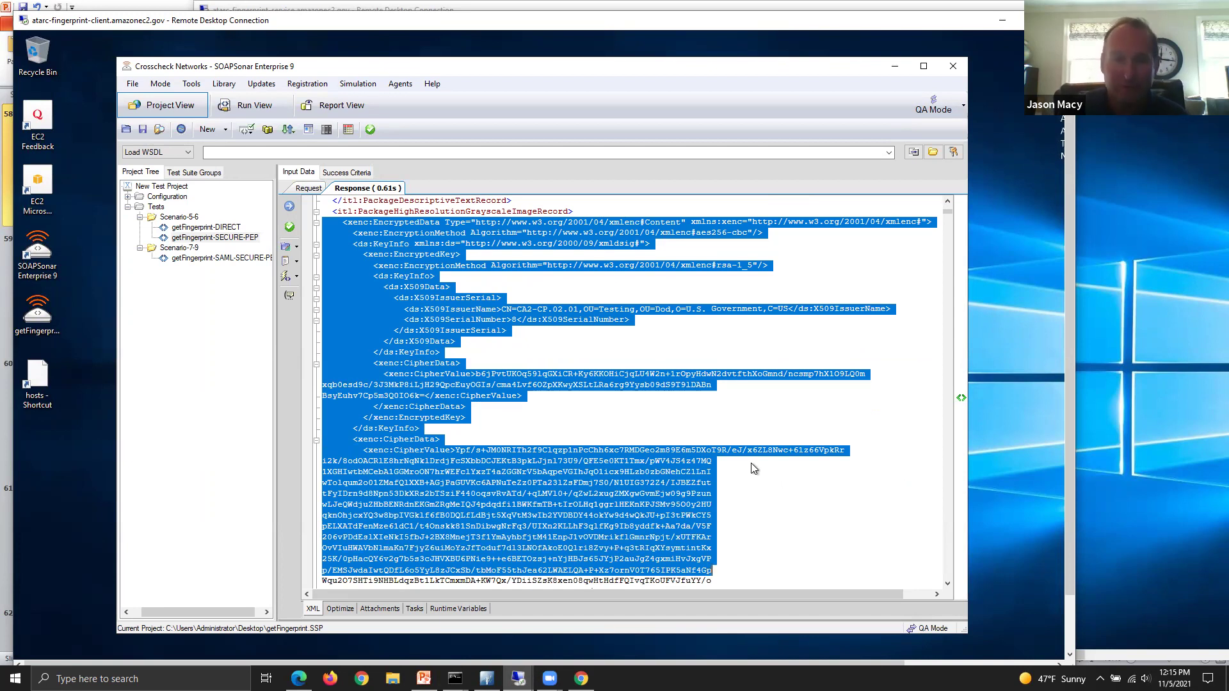
pyautogui.click(585, 212)
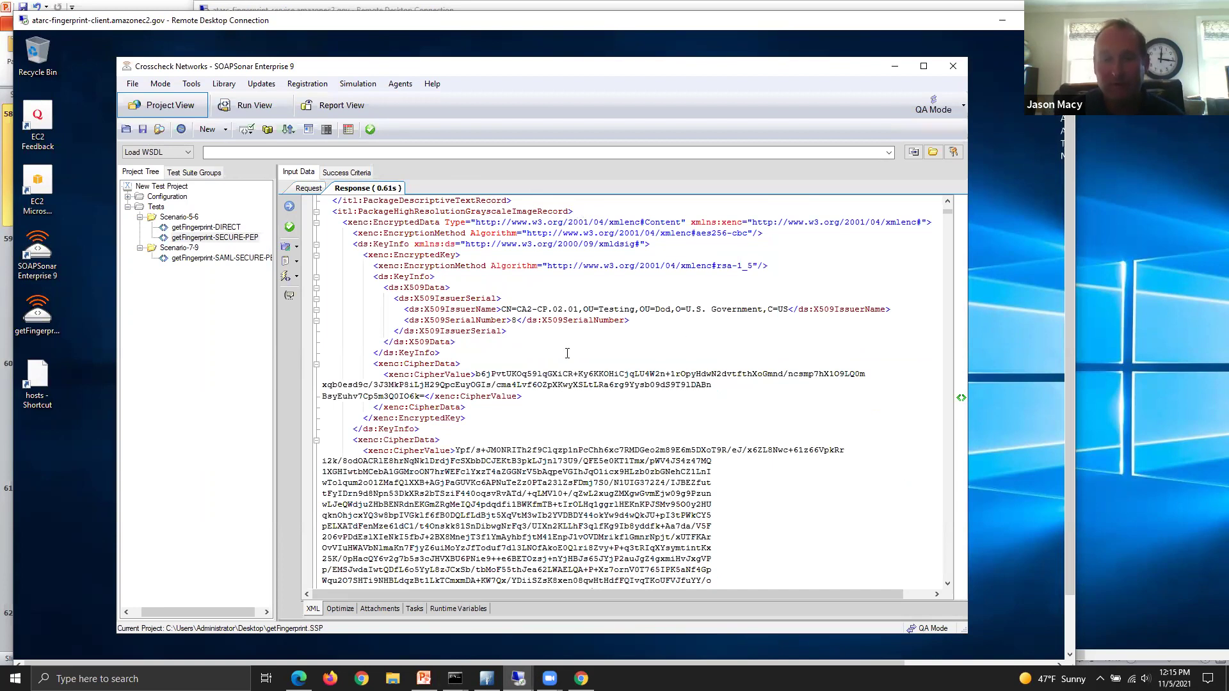
# Step: Switch back to the Forum Sentry console and open the Secure Fingerprint TLS 2-Way PKI policy from the XML policies
pyautogui.click(581, 678)
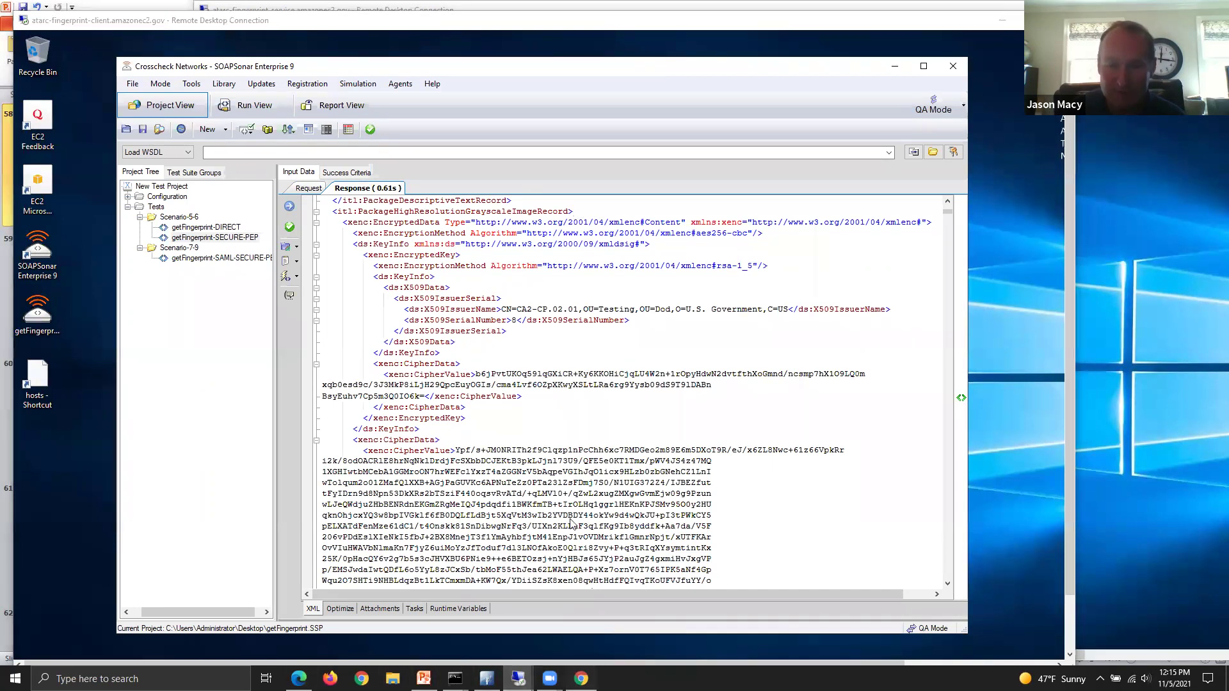
pyautogui.moveTo(155, 273); pyautogui.dragTo(160, 311)
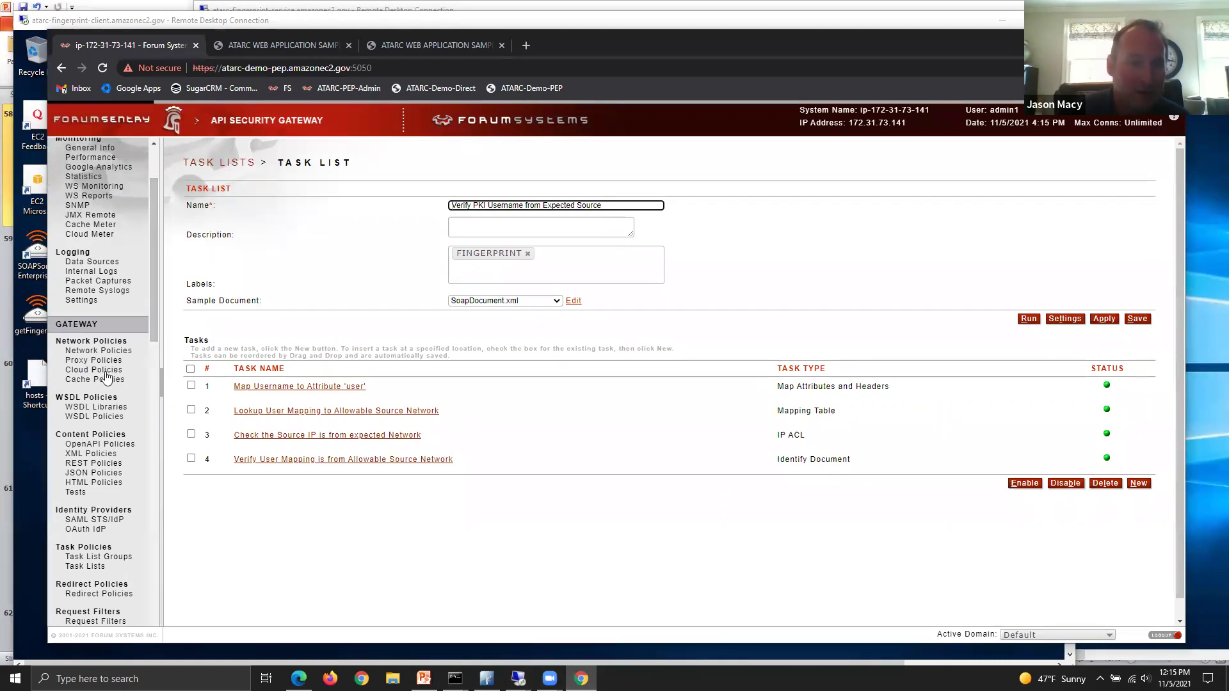
pyautogui.click(106, 454)
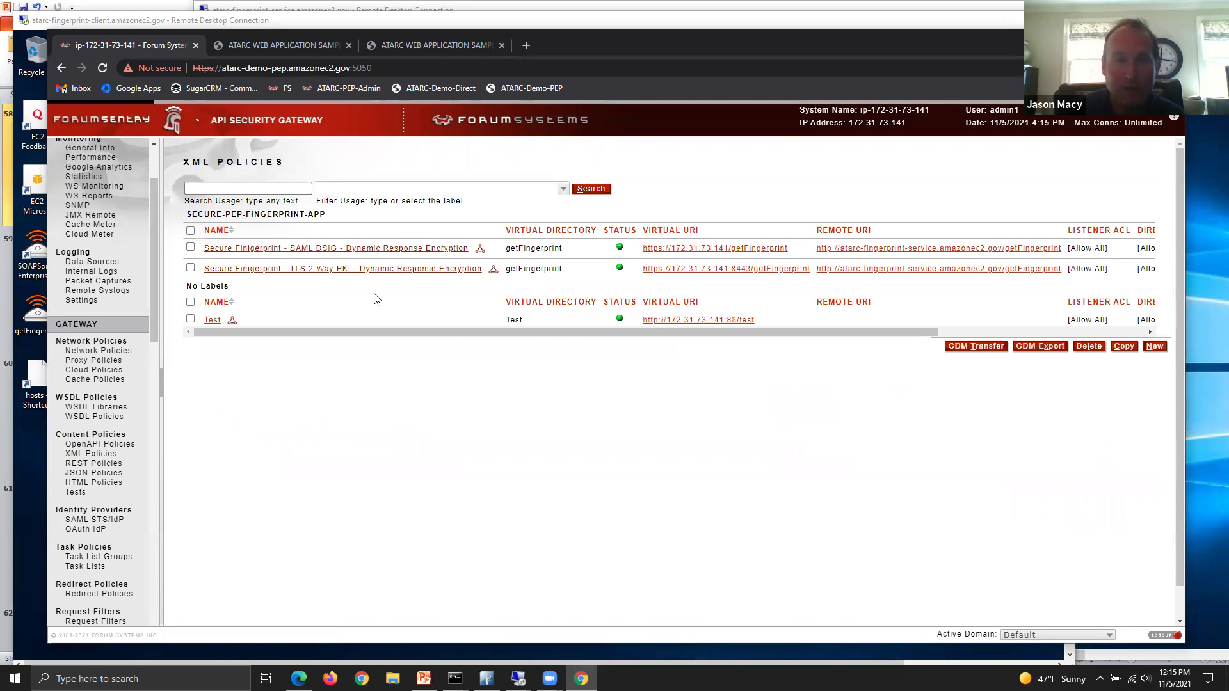
pyautogui.click(349, 268)
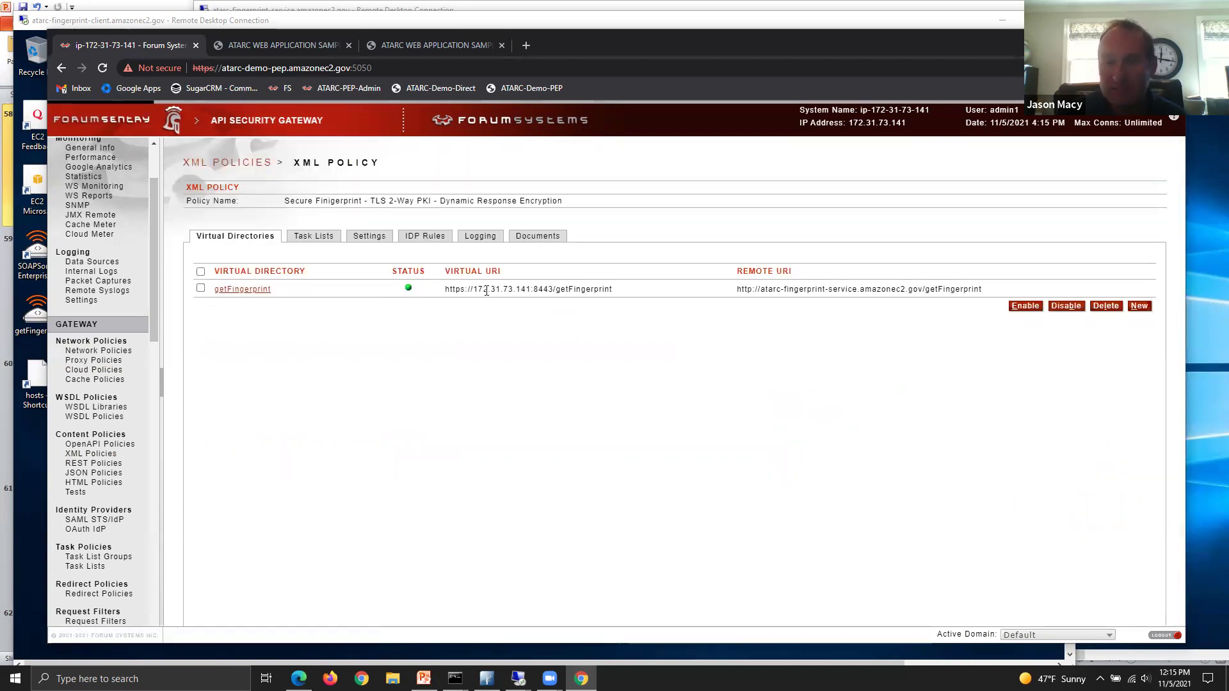
# Step: Open the internal access log and drill into the newest Secure Fingerprint TLS 2-Way PKI session down to its SSL handshake entries
pyautogui.click(101, 272)
pyautogui.click(214, 463)
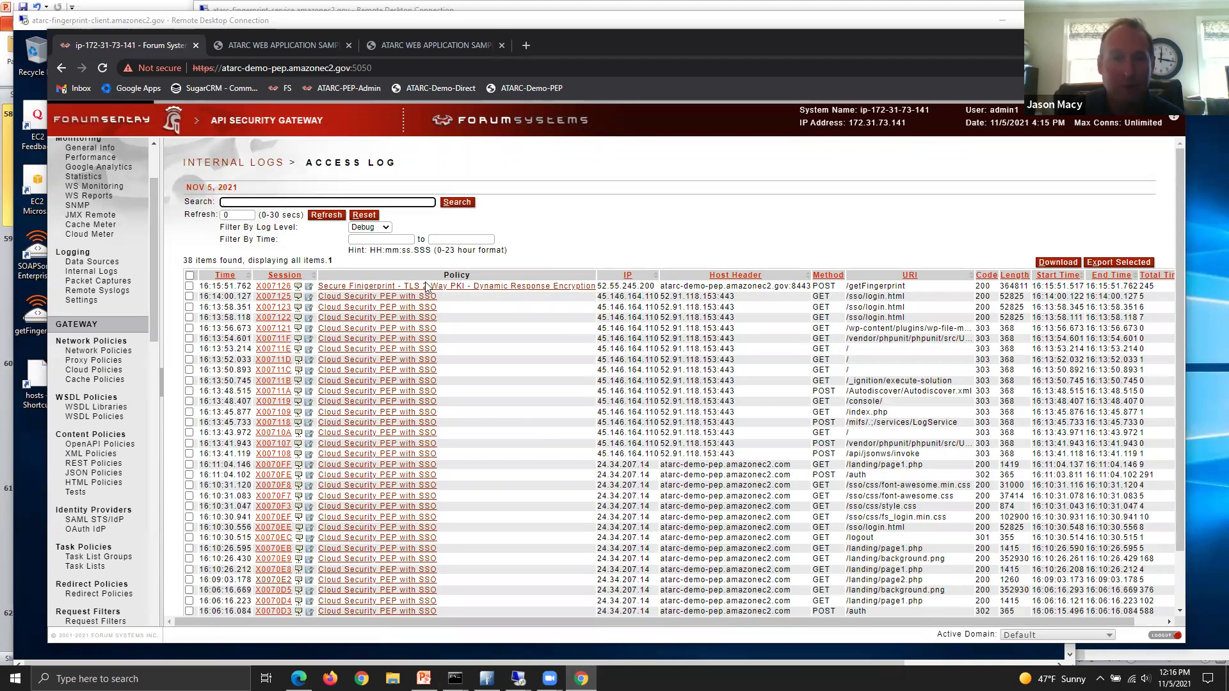
pyautogui.click(270, 291)
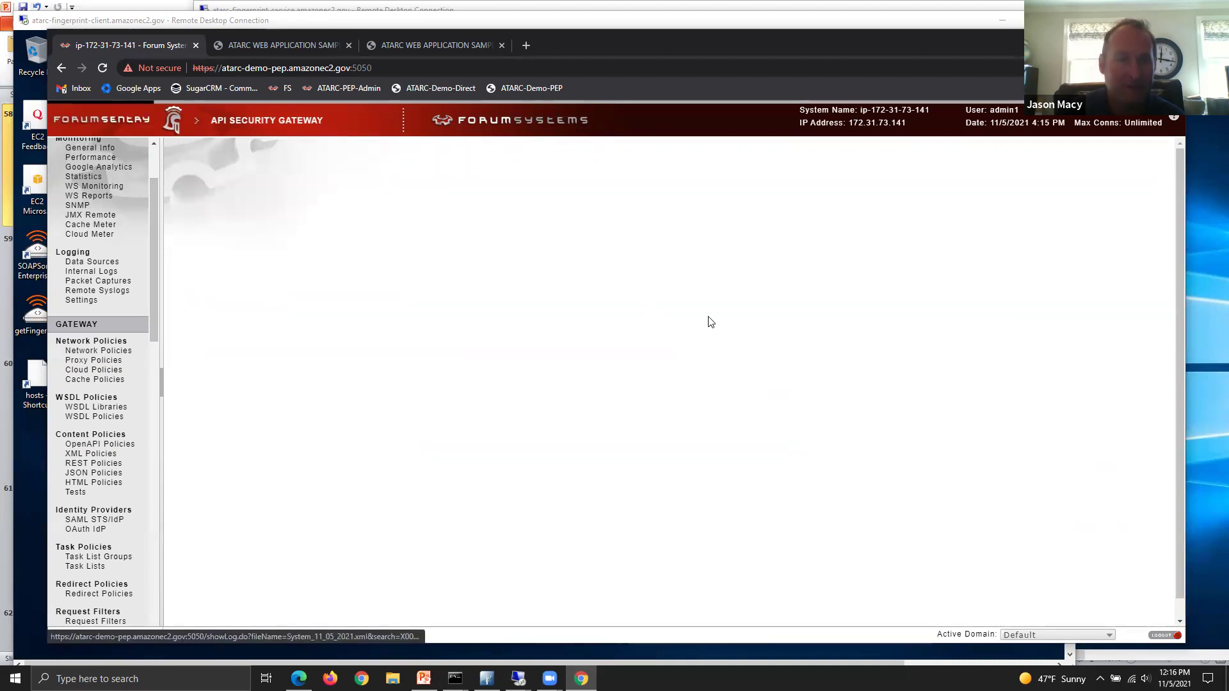
pyautogui.scroll(-5, 717, 348)
pyautogui.scroll(-6, 847, 346)
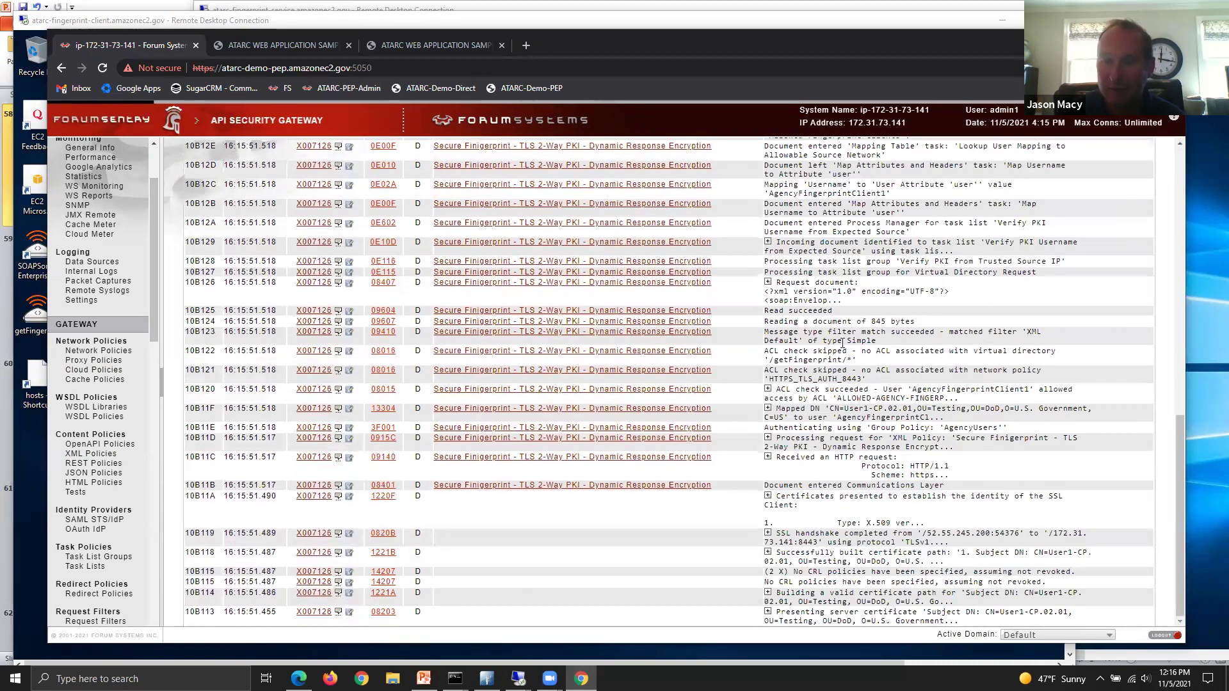
# Step: Expand the certificate path entry, highlight the DN-to-user mapping, and mark the entry identifying the Verify PKI Username from Expected Source task list
pyautogui.click(767, 592)
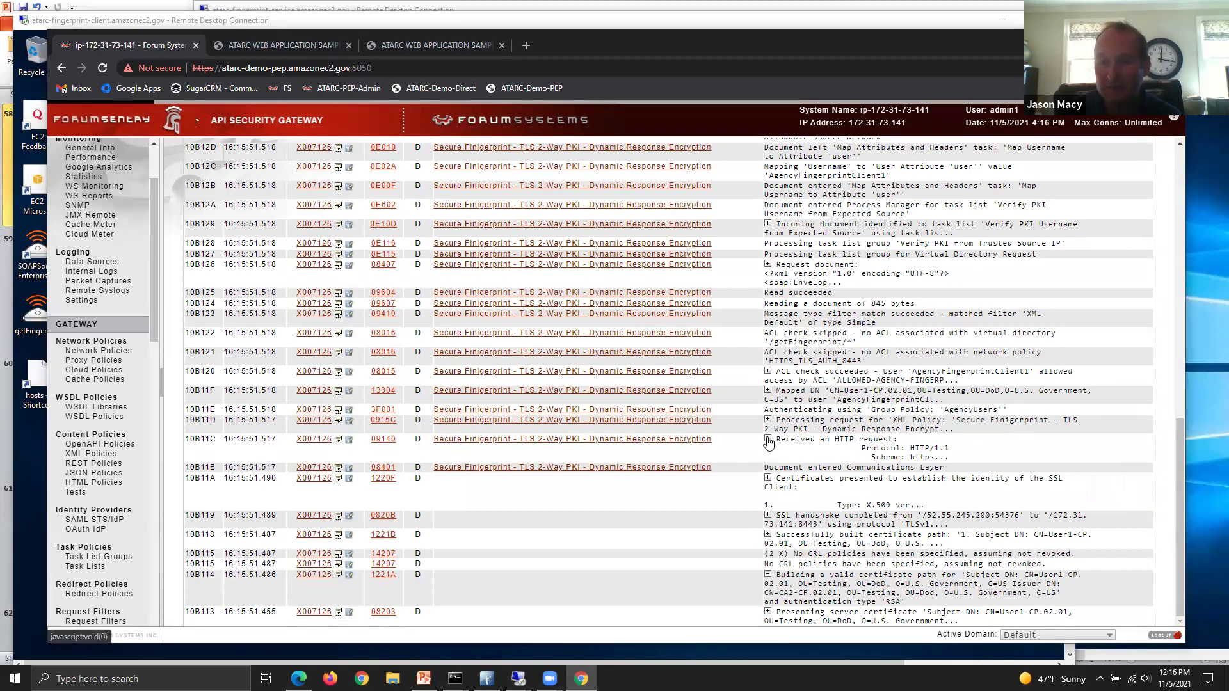
pyautogui.moveTo(942, 400); pyautogui.dragTo(831, 393)
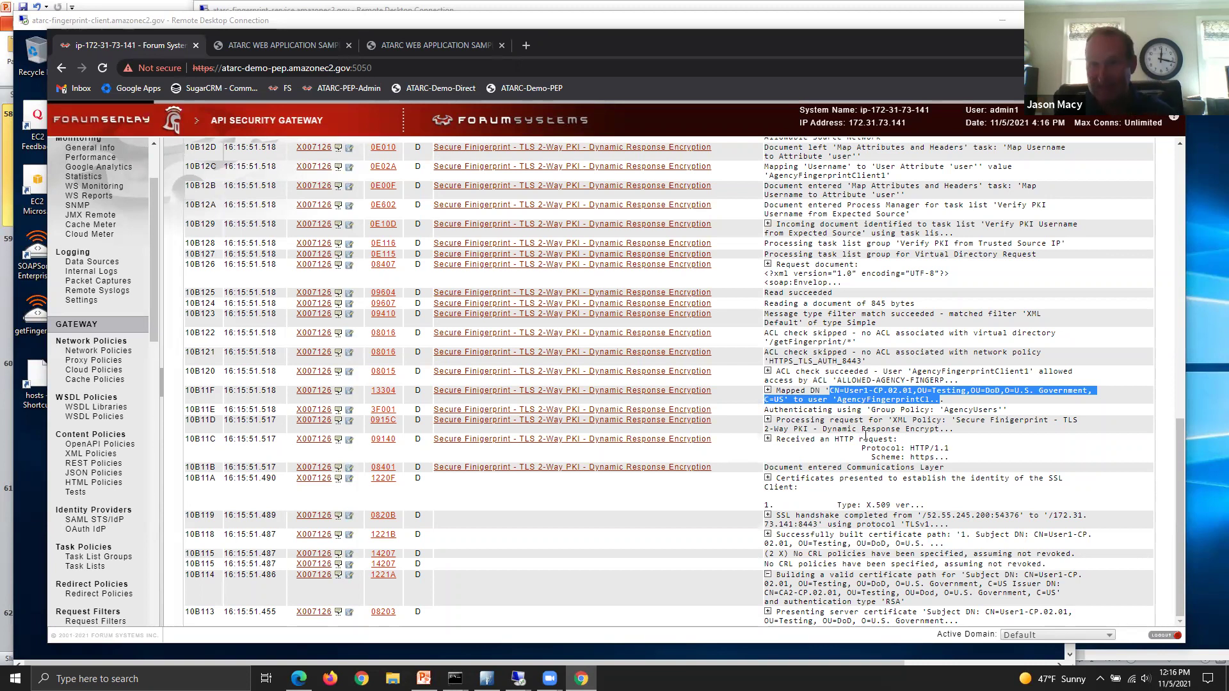
pyautogui.scroll(2, 944, 378)
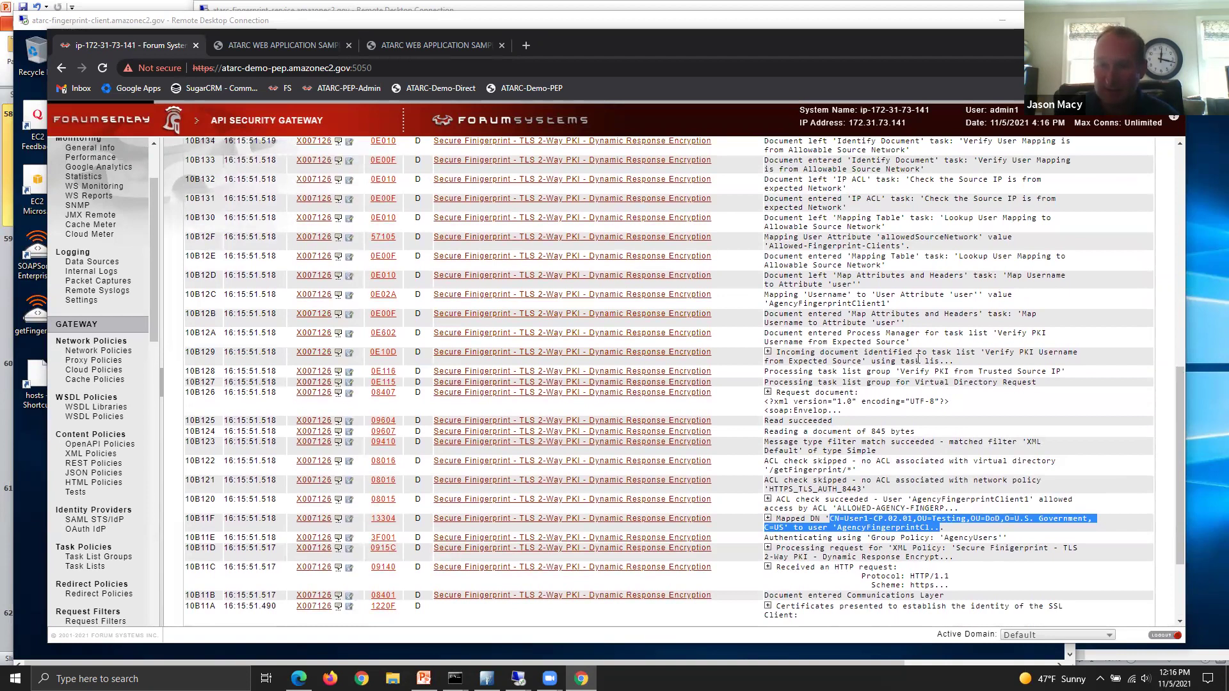
pyautogui.doubleClick(910, 362)
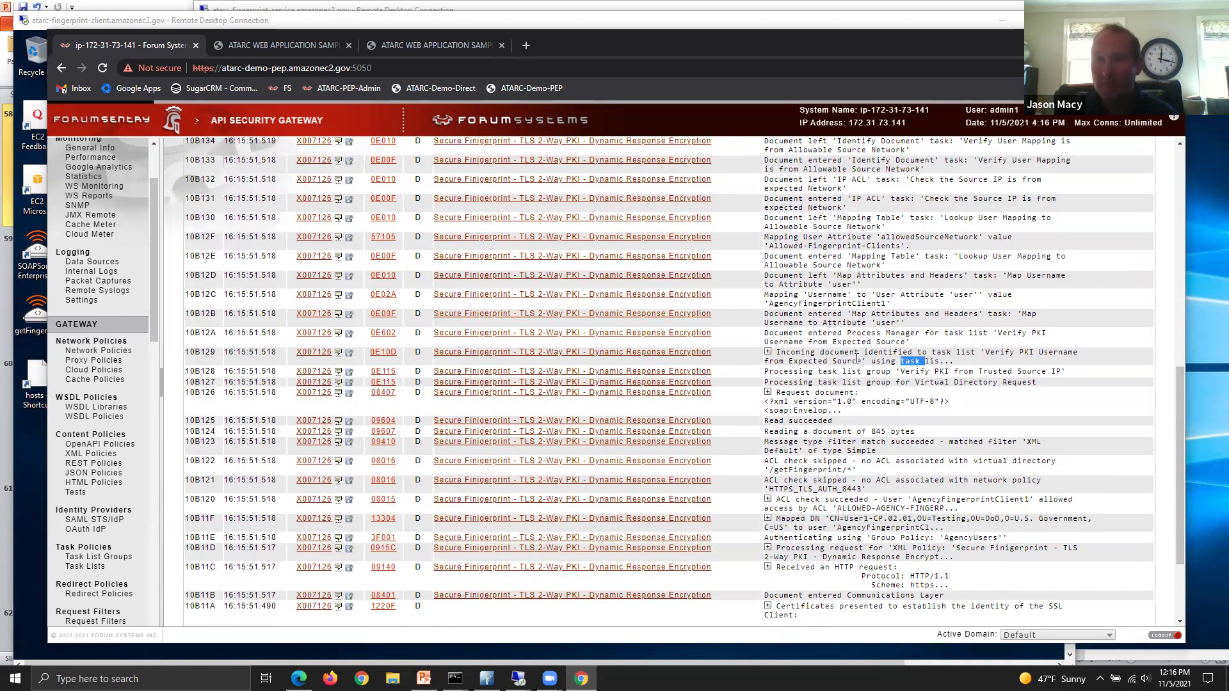
# Step: Highlight the log entry for leaving the source IP ACL task, expand the back-end server connection entry, and examine the response entries above it
pyautogui.scroll(2, 857, 384)
pyautogui.tripleClick(878, 308)
pyautogui.moveTo(861, 320); pyautogui.dragTo(767, 309)
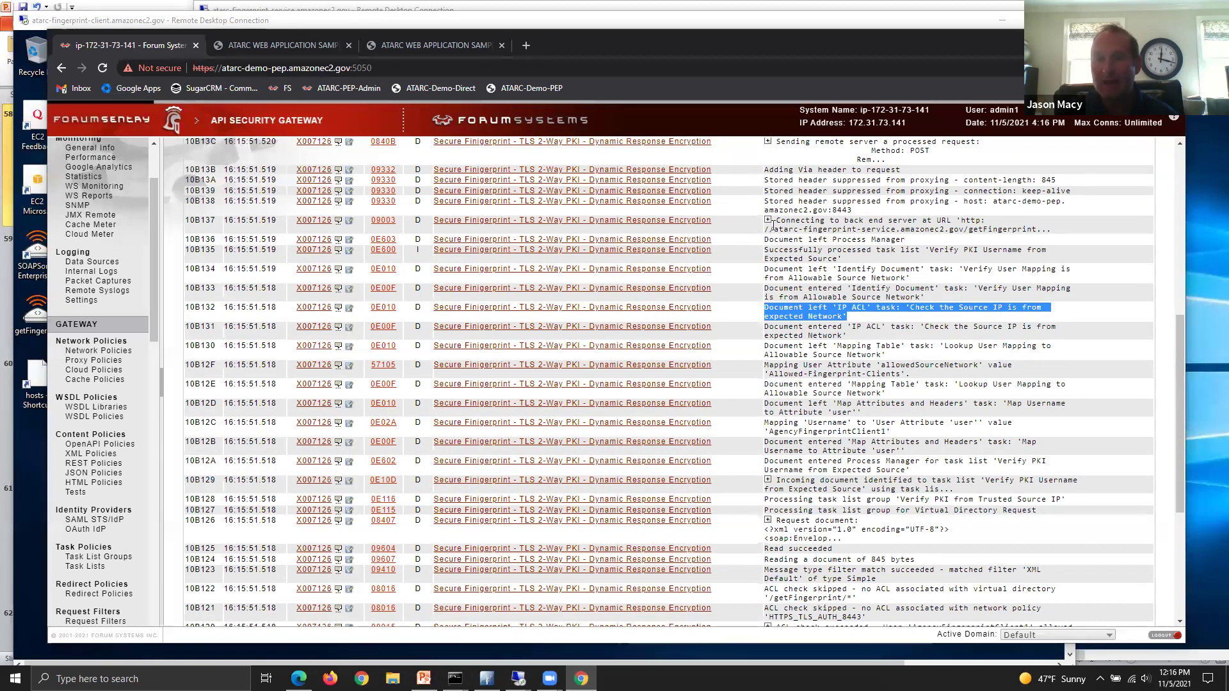
pyautogui.click(767, 220)
pyautogui.scroll(1, 903, 301)
pyautogui.scroll(1, 903, 301)
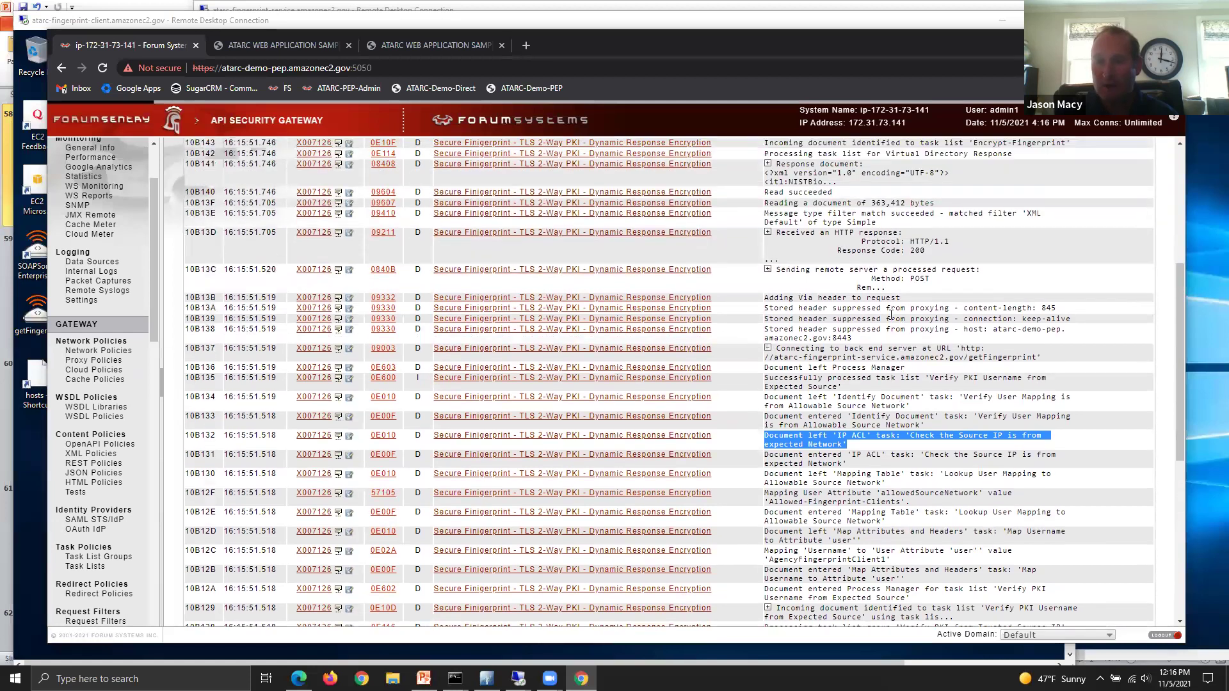
# Step: Switch to the fingerprint-service remote desktop and examine the request headers of the second recorded transaction in CloudPort
pyautogui.moveTo(519, 679)
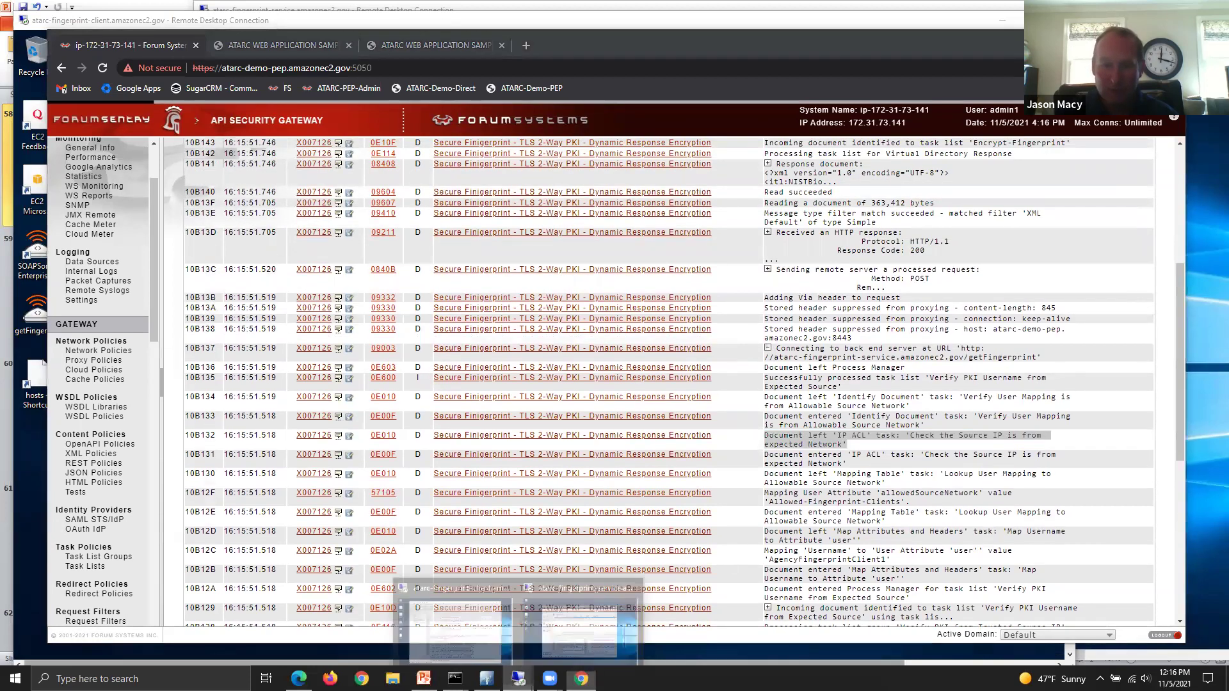
pyautogui.click(576, 579)
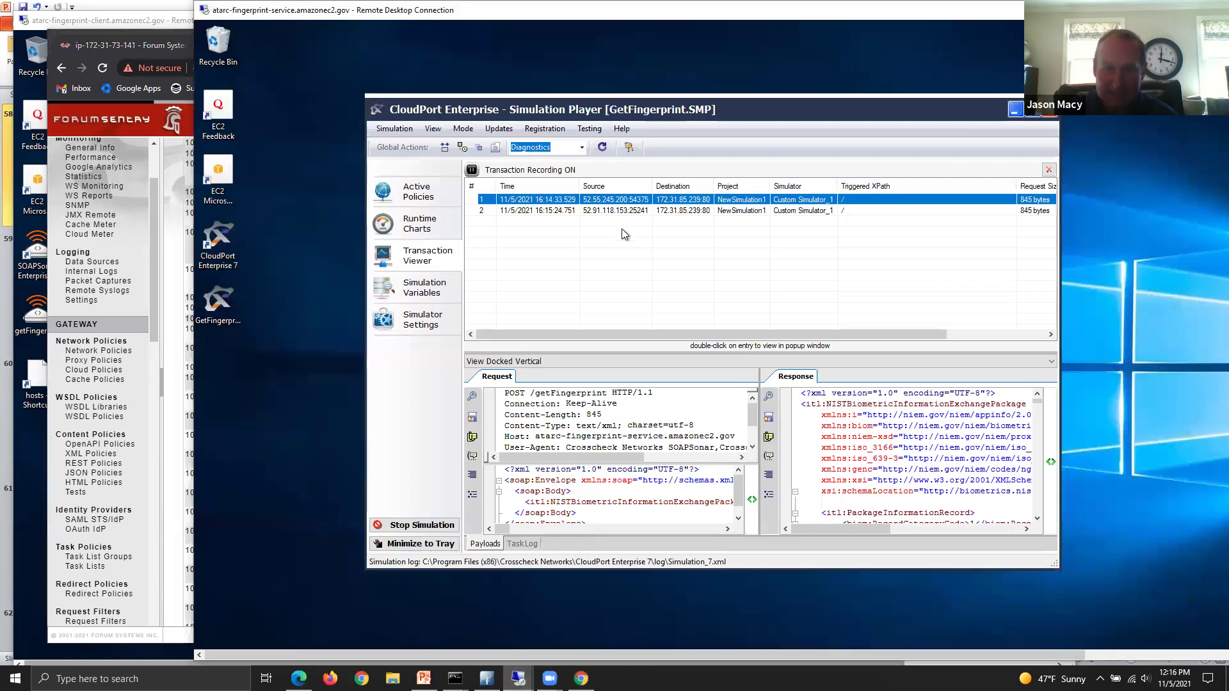
pyautogui.click(631, 212)
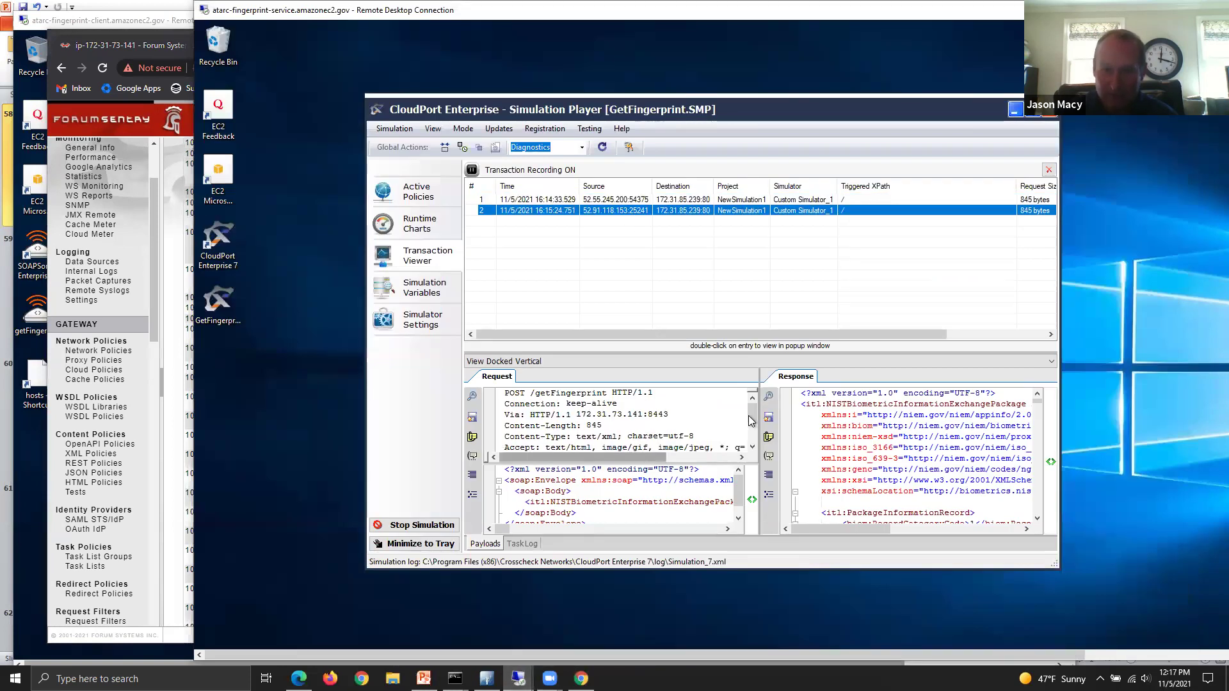
pyautogui.scroll(-2, 646, 432)
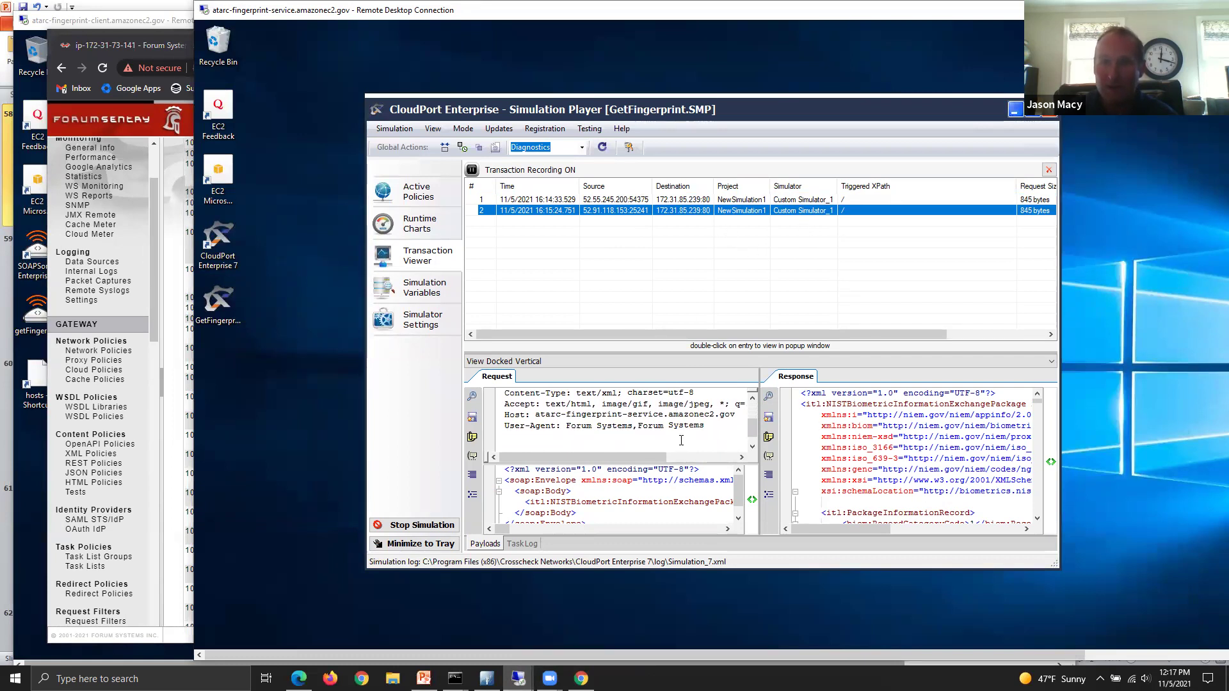
# Step: Return to the Forum Sentry log, expand the received HTTP response entry, and highlight the Encrypt-Fingerprint response-processing entries
pyautogui.click(125, 48)
pyautogui.scroll(3, 813, 346)
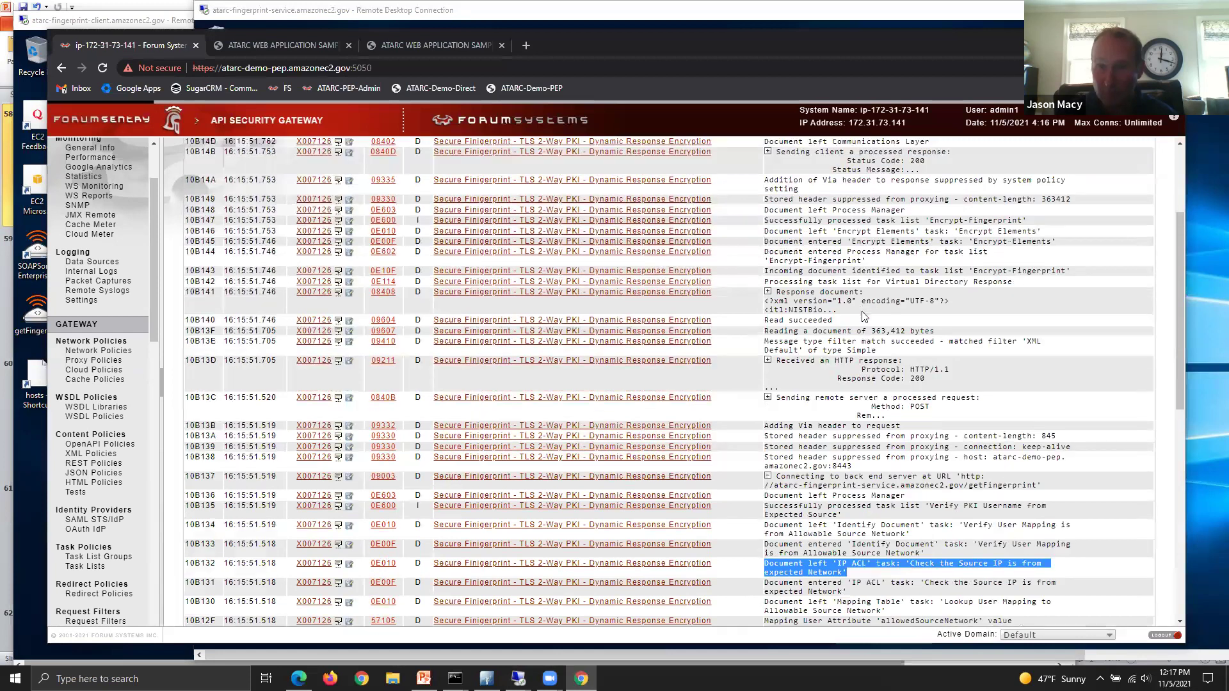
pyautogui.click(768, 360)
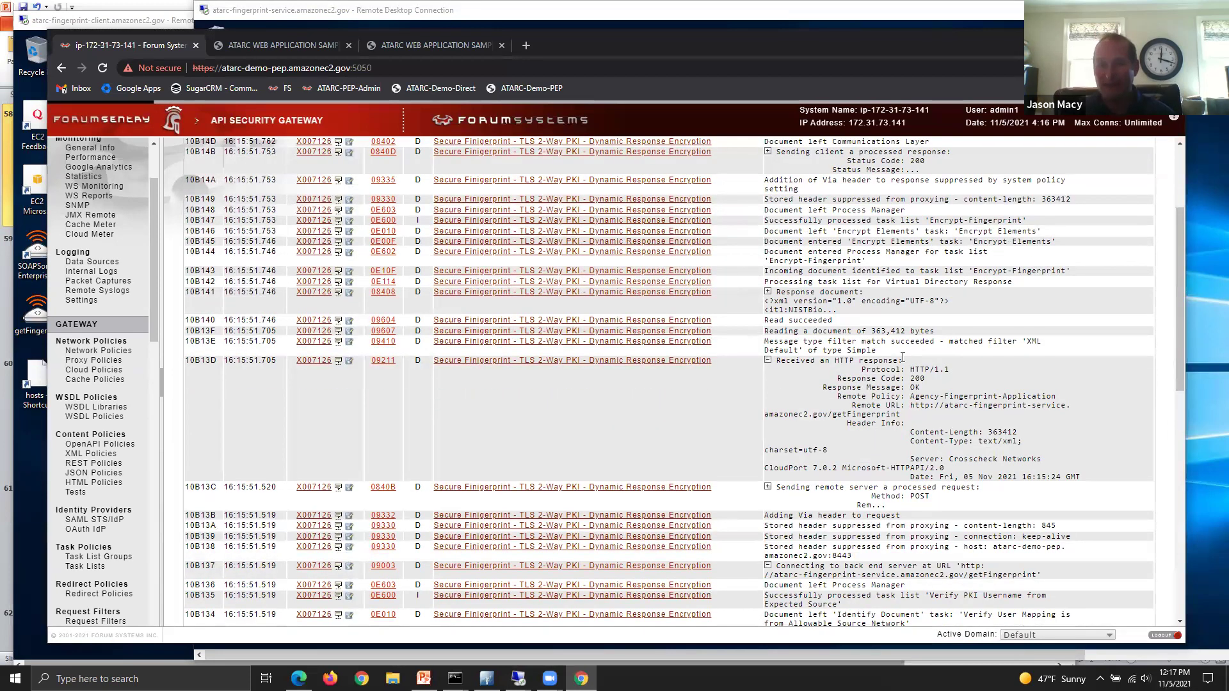
pyautogui.scroll(2, 902, 357)
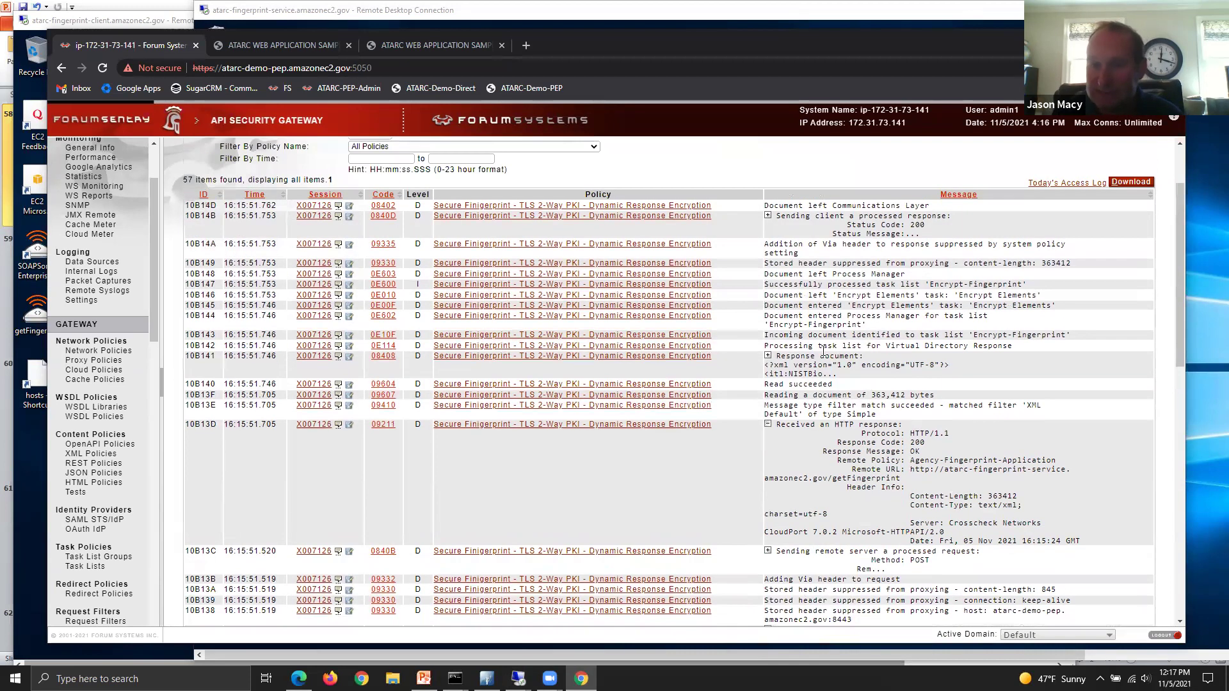
pyautogui.moveTo(1014, 346); pyautogui.dragTo(754, 275)
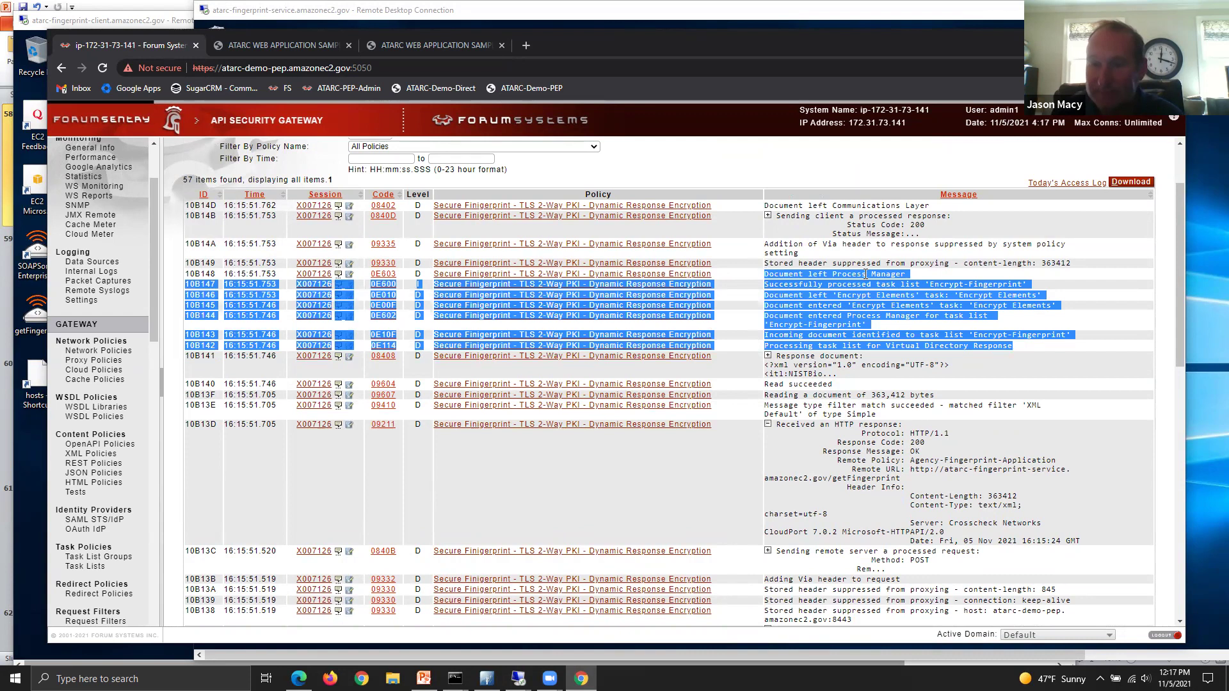
pyautogui.click(890, 293)
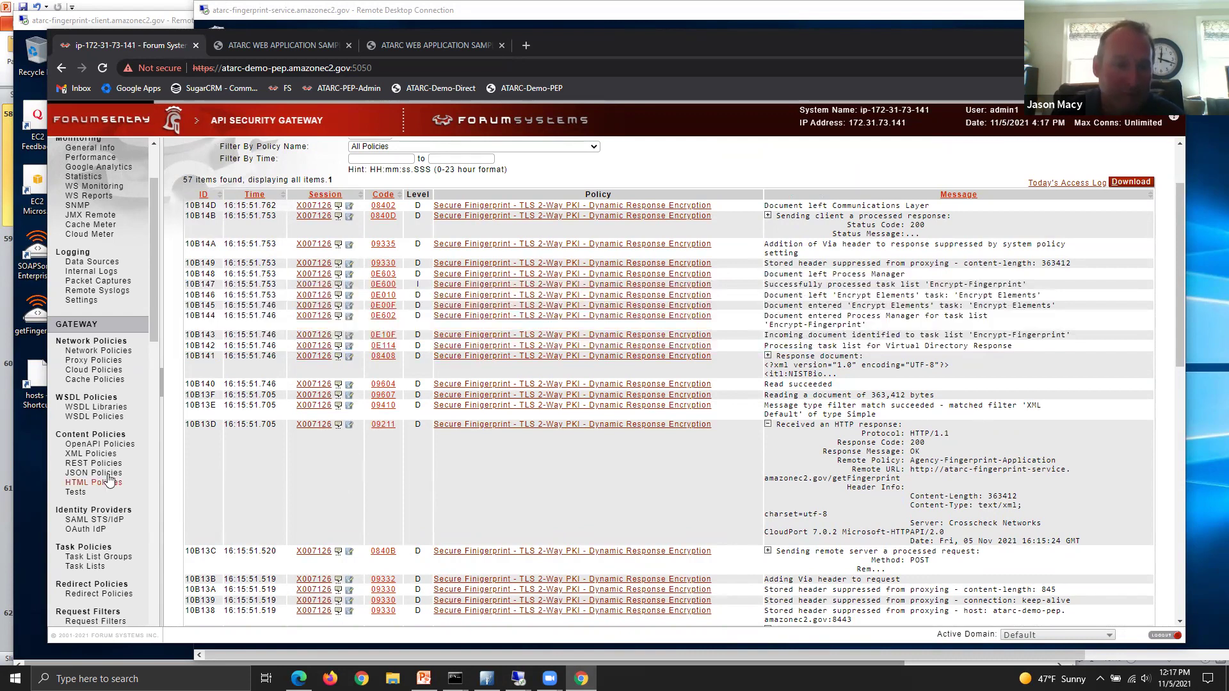
# Step: Open the getFingerprint virtual directory of the Secure Fingerprint TLS 2-Way PKI XML policy and highlight its Response Processing setting
pyautogui.click(94, 453)
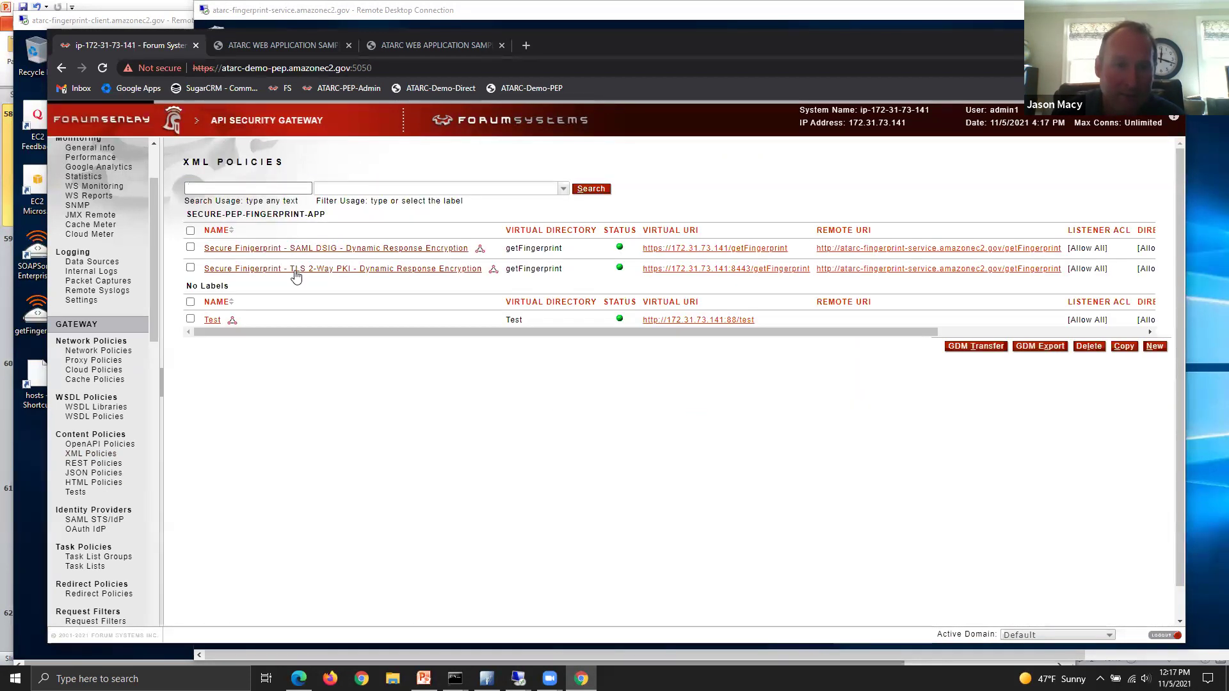
pyautogui.click(296, 270)
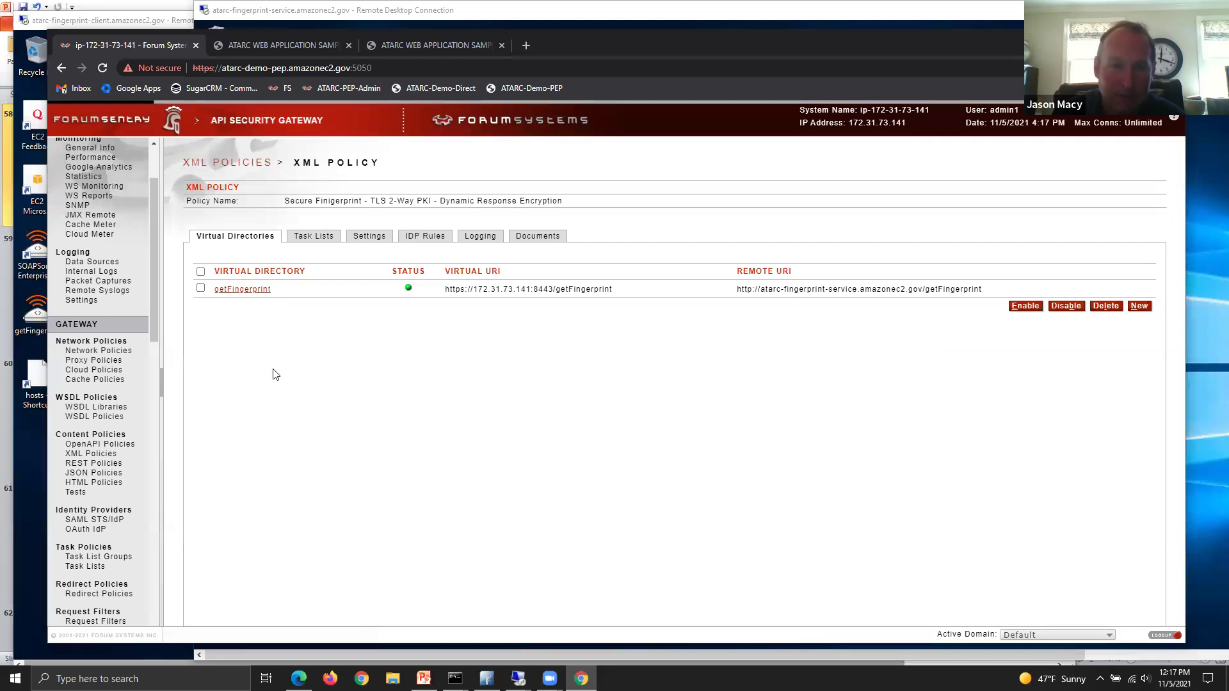
pyautogui.click(241, 289)
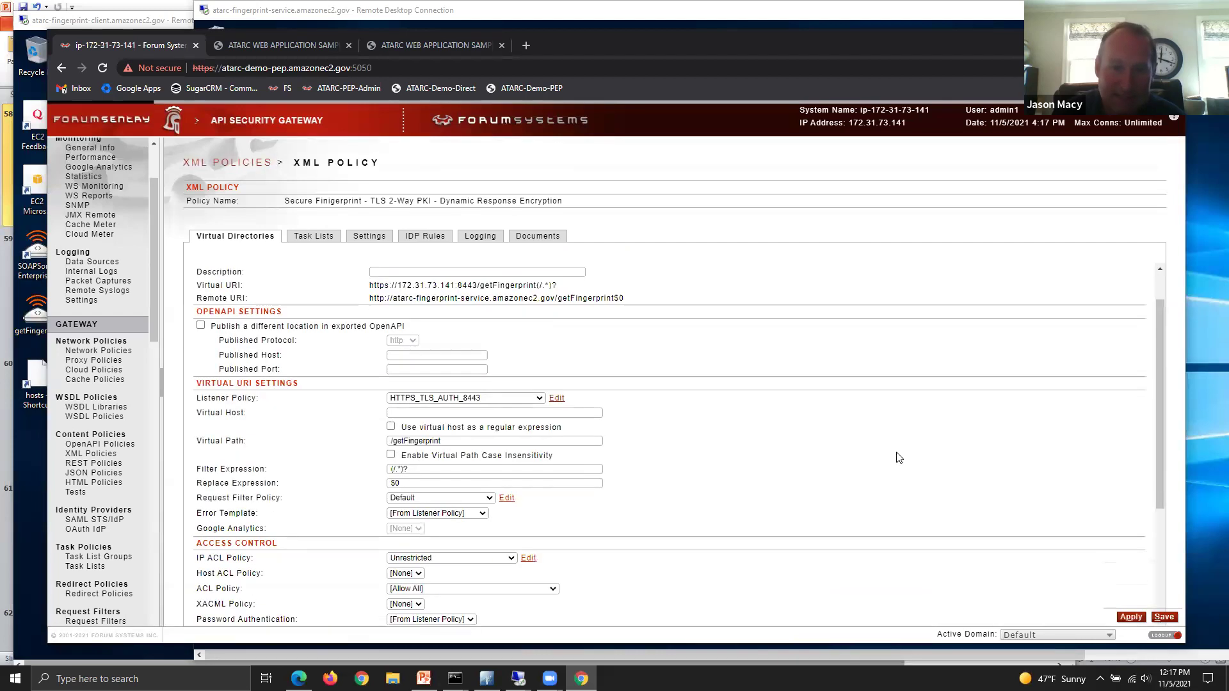
pyautogui.scroll(-3, 899, 457)
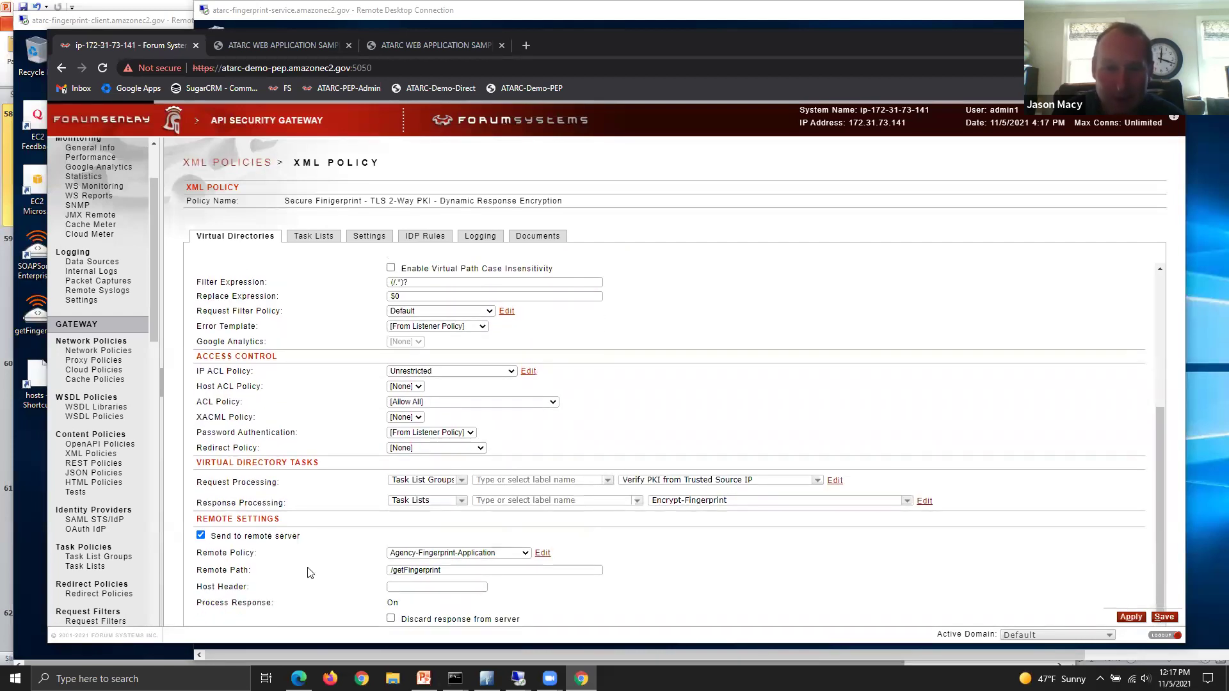
pyautogui.moveTo(196, 509); pyautogui.dragTo(292, 500)
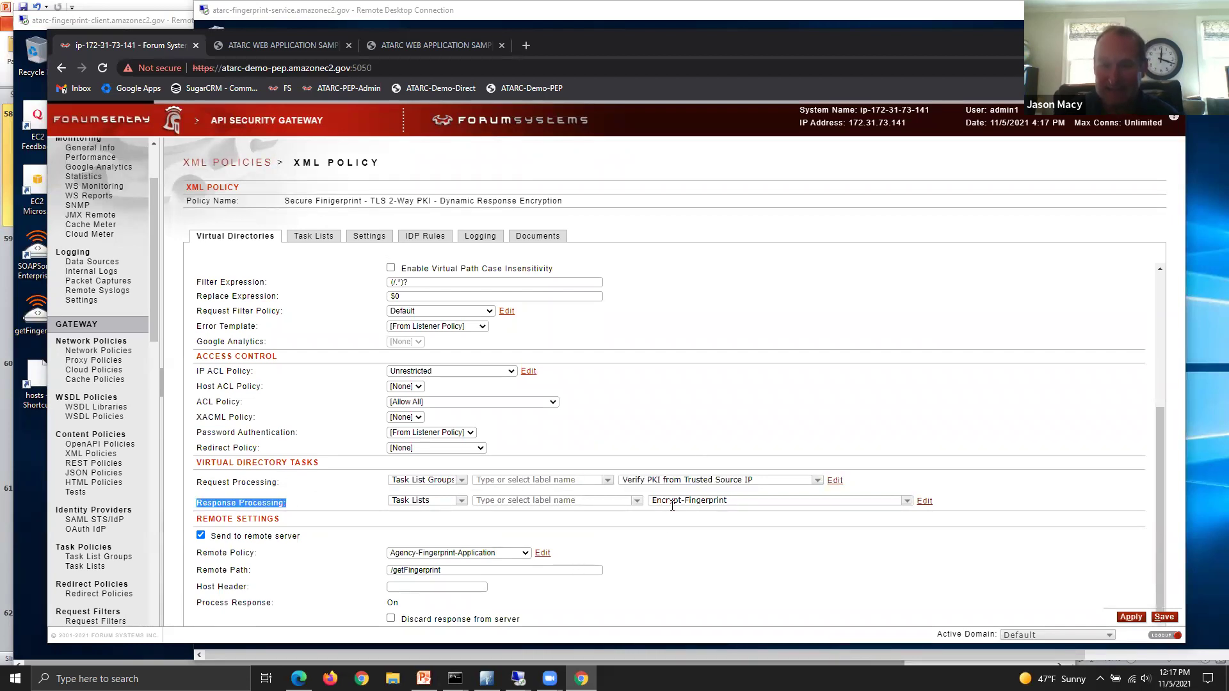
# Step: Open the Encrypt Elements task of the Encrypt-Fingerprint task list and highlight the itl:PackageHighResolutionGrayscaleImageRecord element selected for encryption
pyautogui.click(924, 501)
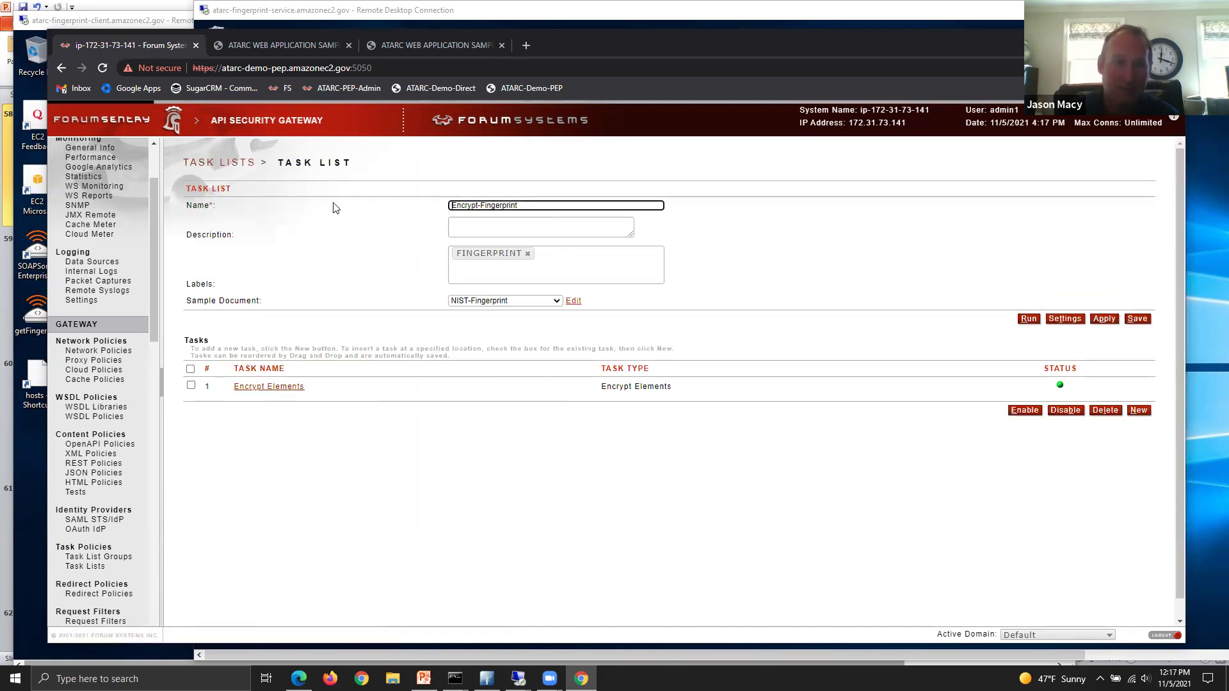
pyautogui.click(276, 389)
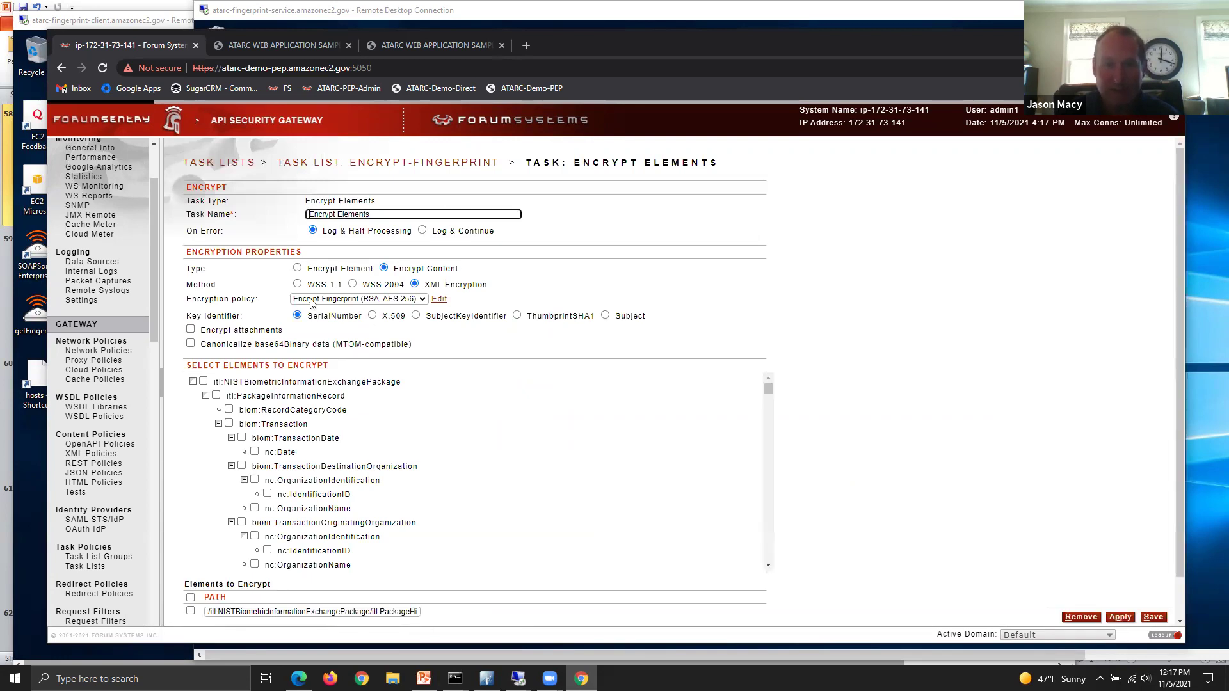
pyautogui.scroll(-1, 489, 309)
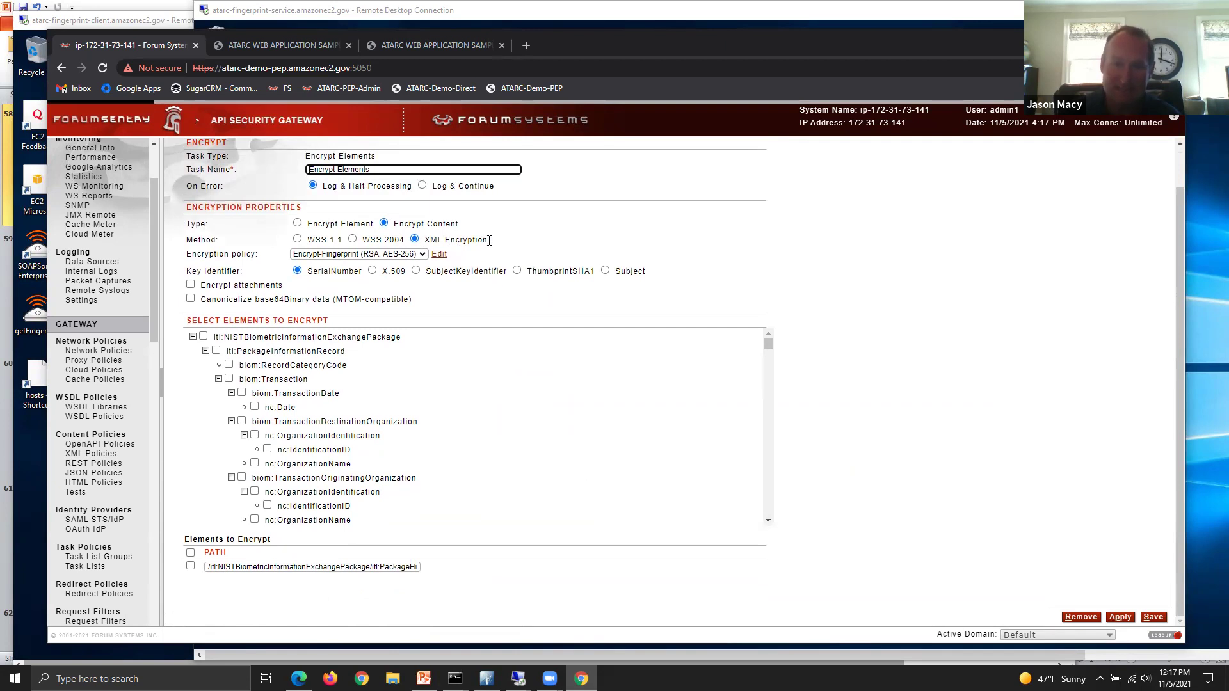
pyautogui.scroll(-10, 398, 416)
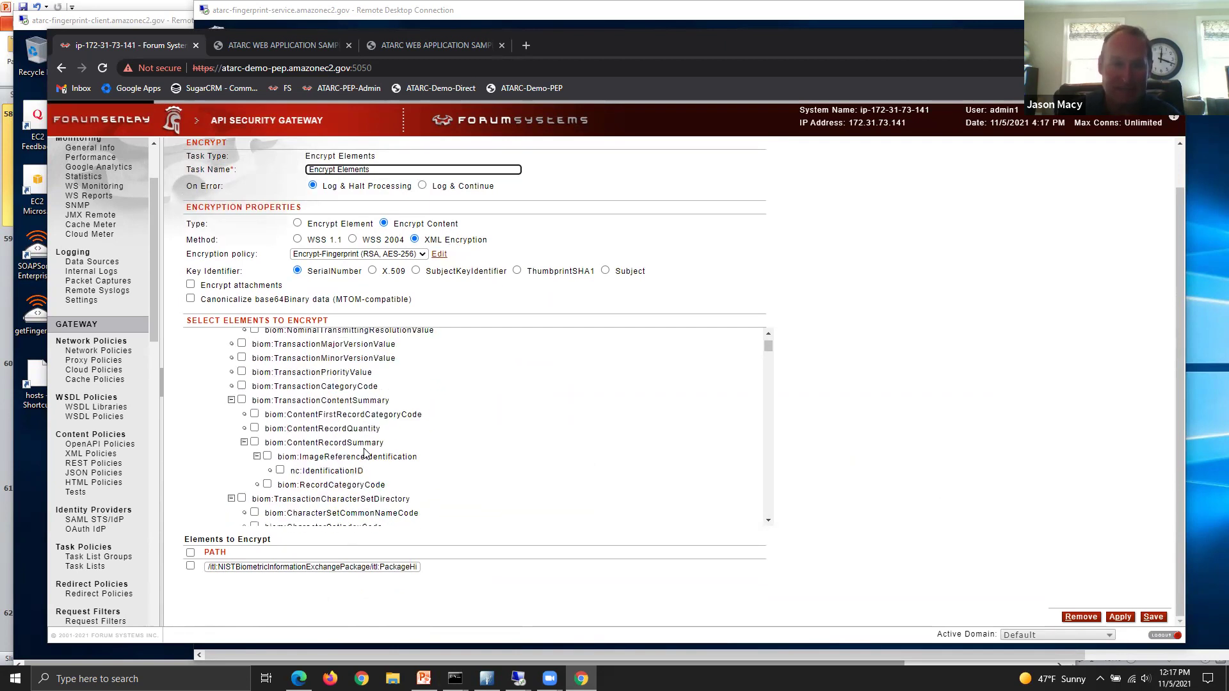
pyautogui.moveTo(437, 382); pyautogui.dragTo(229, 393)
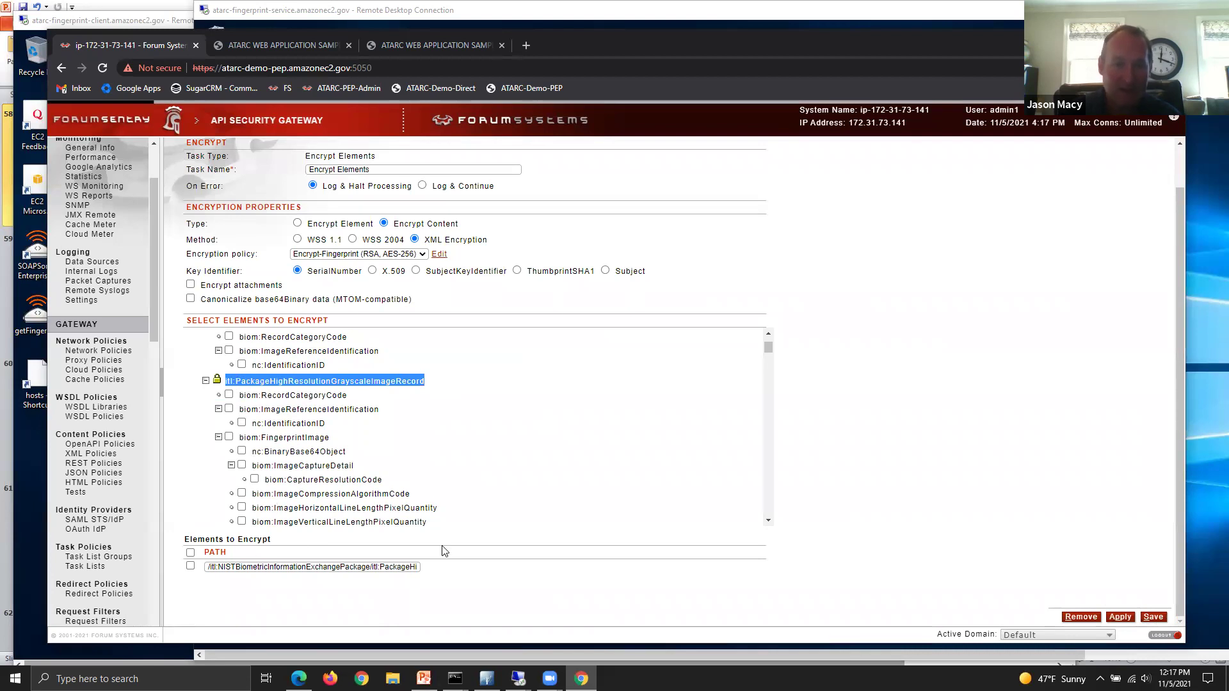
pyautogui.scroll(8, 471, 412)
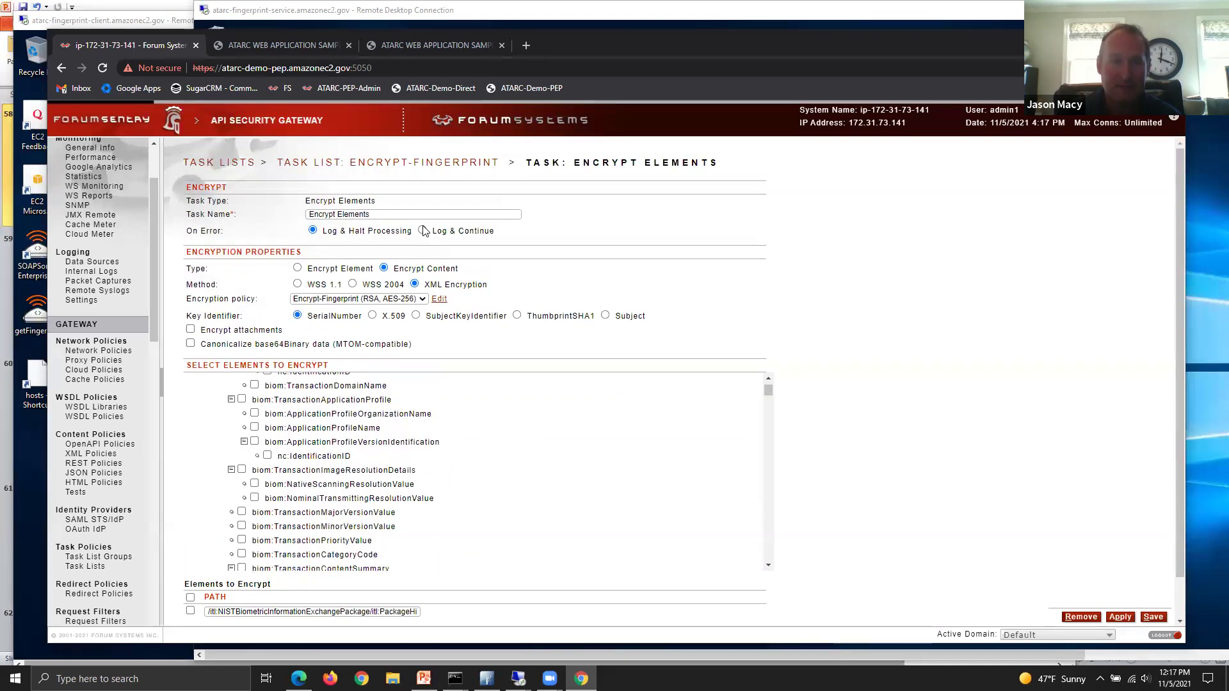
# Step: Open the Encrypt-Fingerprint encryption policy, review its algorithm and key wrap choices, and highlight the identified-user certificate encryption mode
pyautogui.click(438, 300)
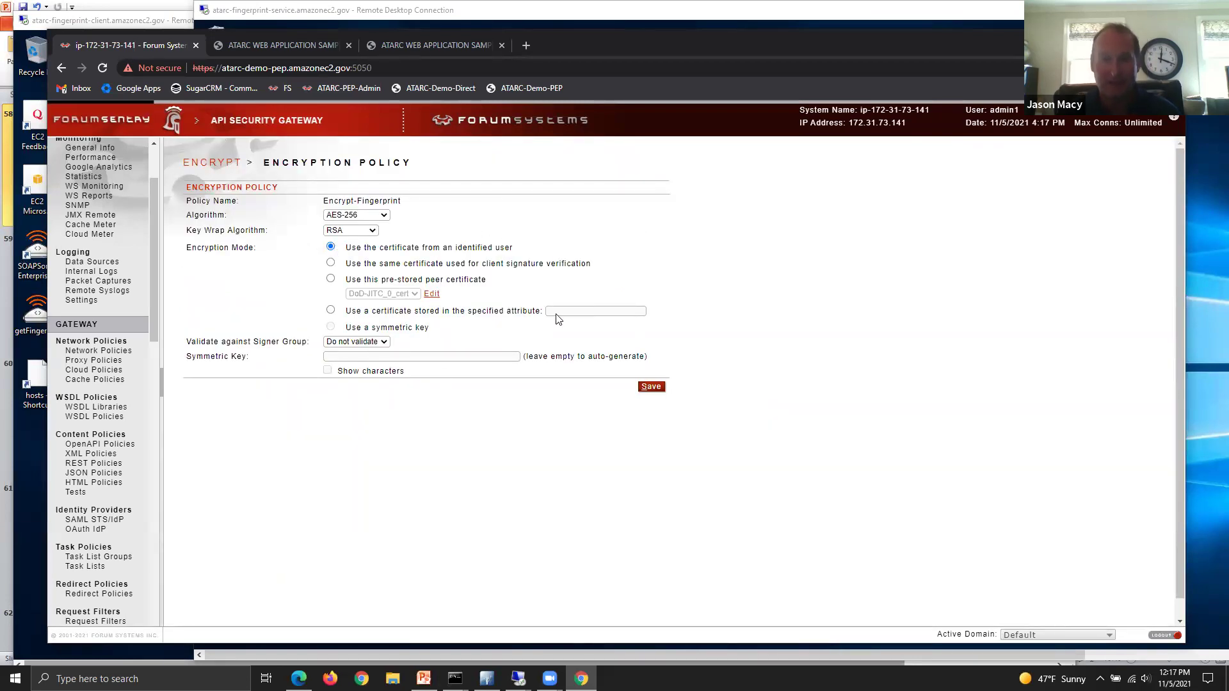
pyautogui.click(386, 218)
pyautogui.click(430, 237)
pyautogui.click(374, 233)
pyautogui.click(559, 202)
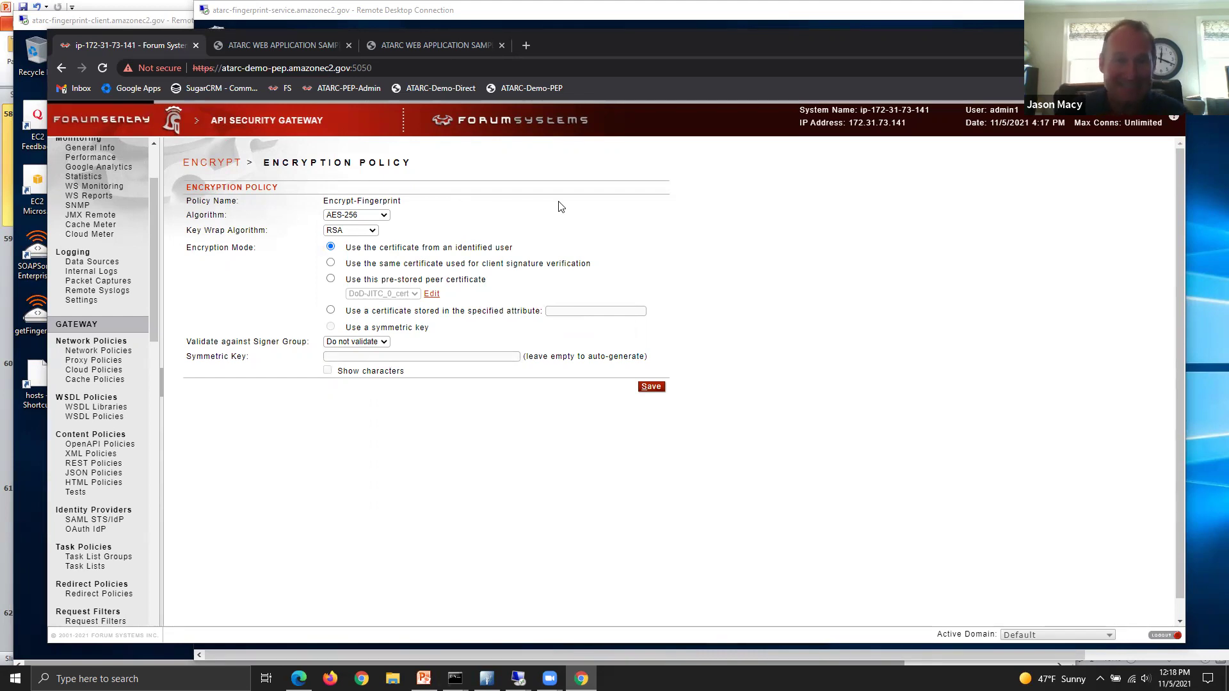
pyautogui.moveTo(512, 249); pyautogui.dragTo(348, 252)
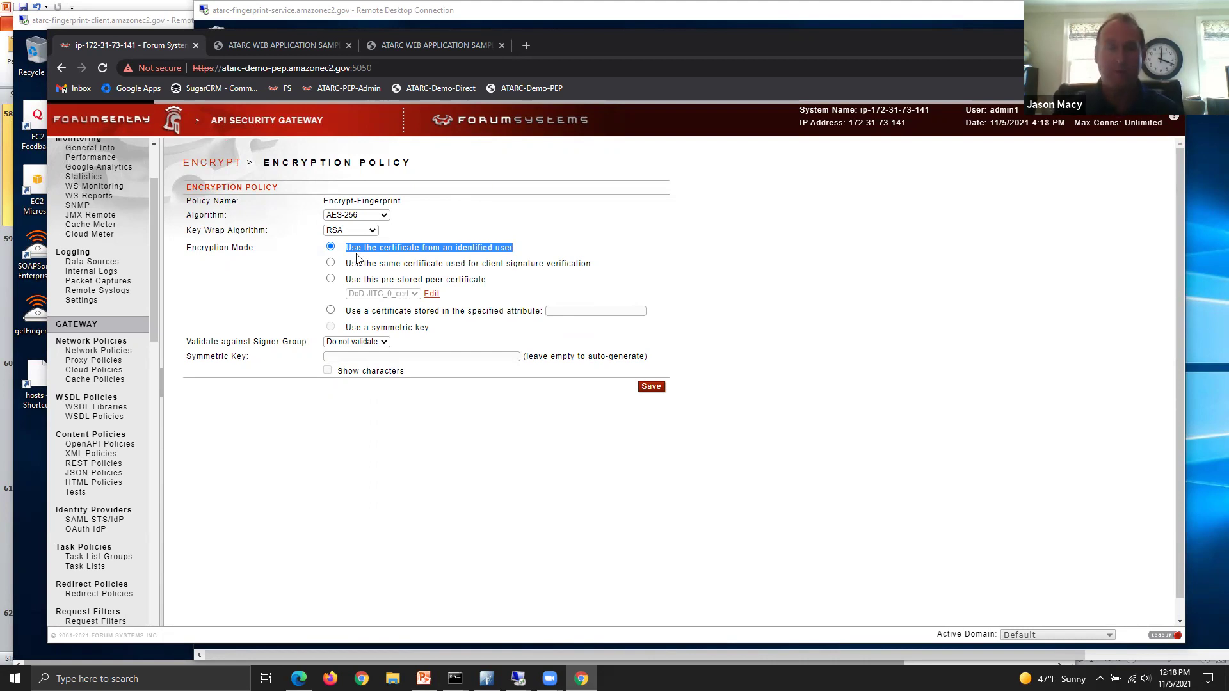
pyautogui.click(436, 247)
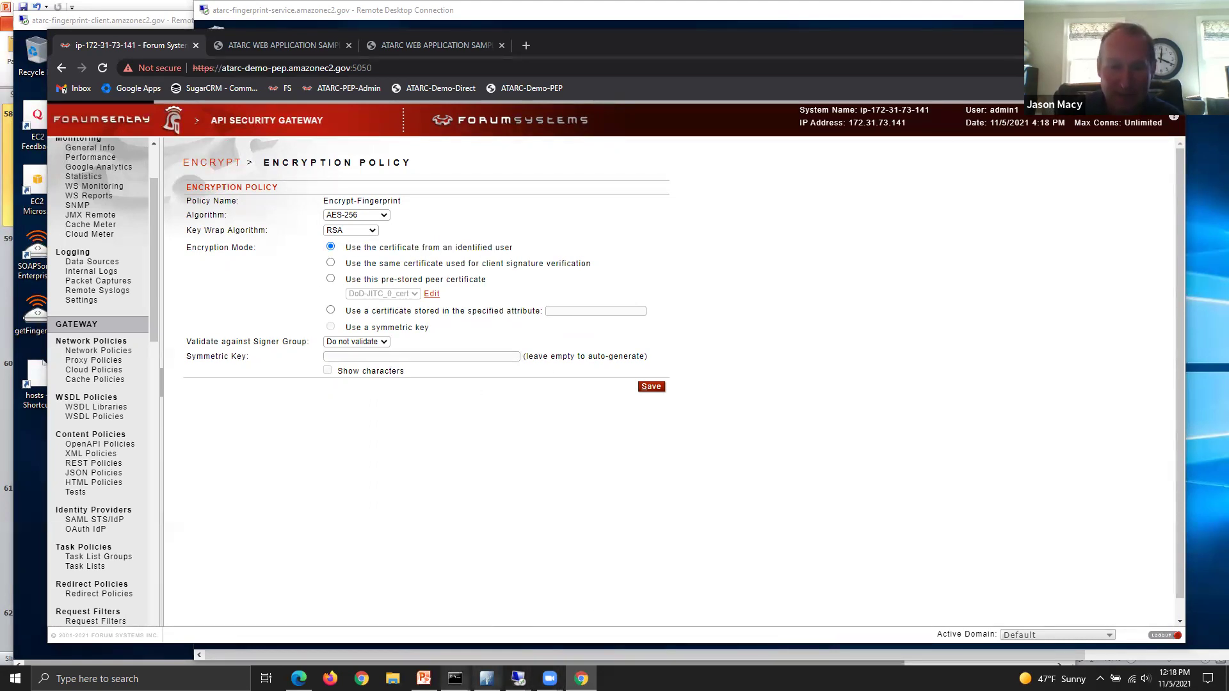
# Step: Switch to SOAPSonar on the fingerprint-client remote desktop and highlight the X509 issuer name in the encrypted response
pyautogui.moveTo(518, 677)
pyautogui.click(445, 637)
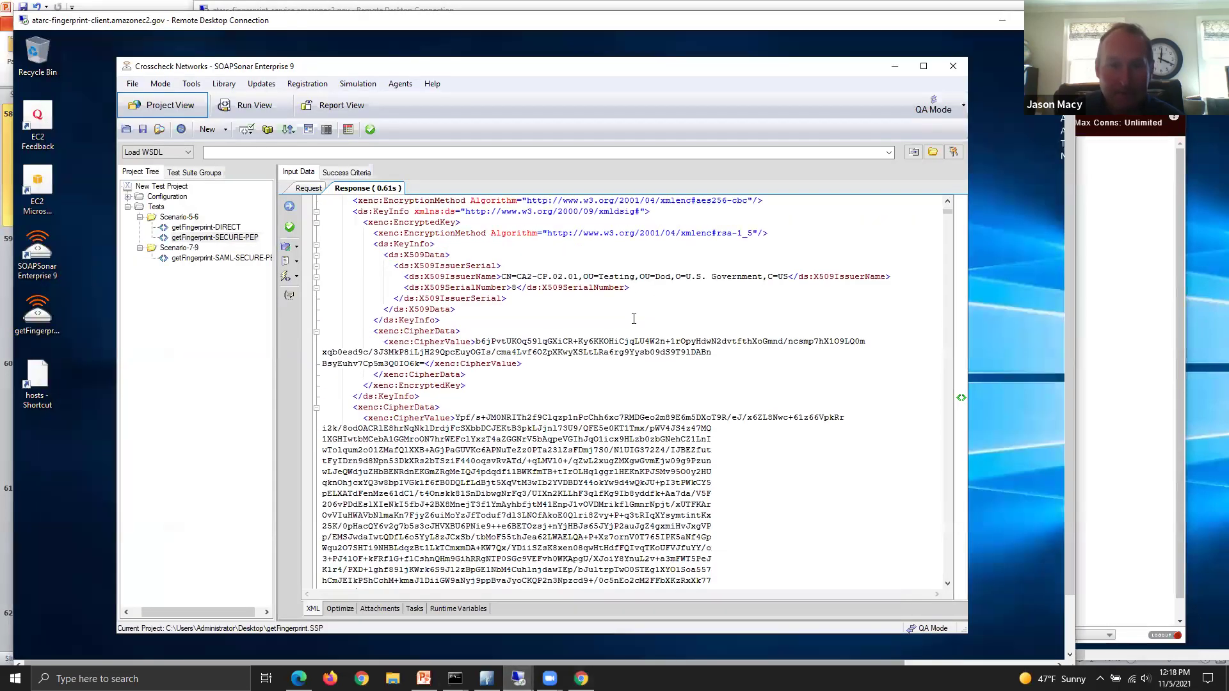
pyautogui.moveTo(505, 277); pyautogui.dragTo(786, 279)
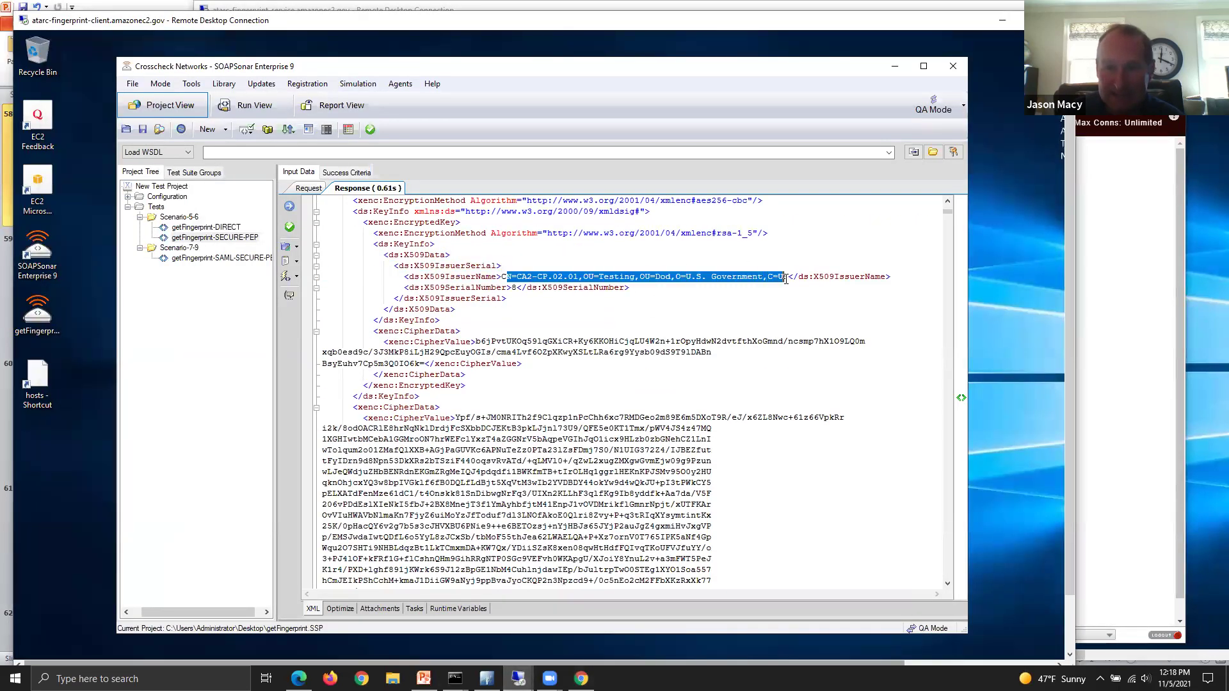
pyautogui.click(734, 378)
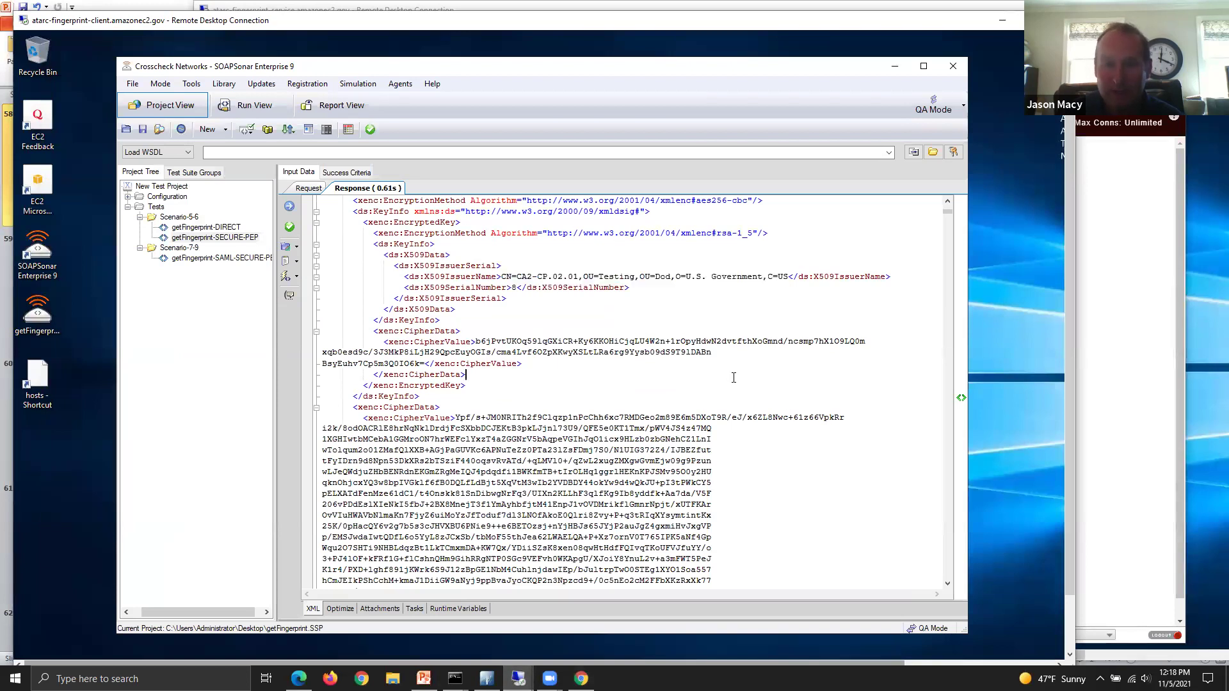
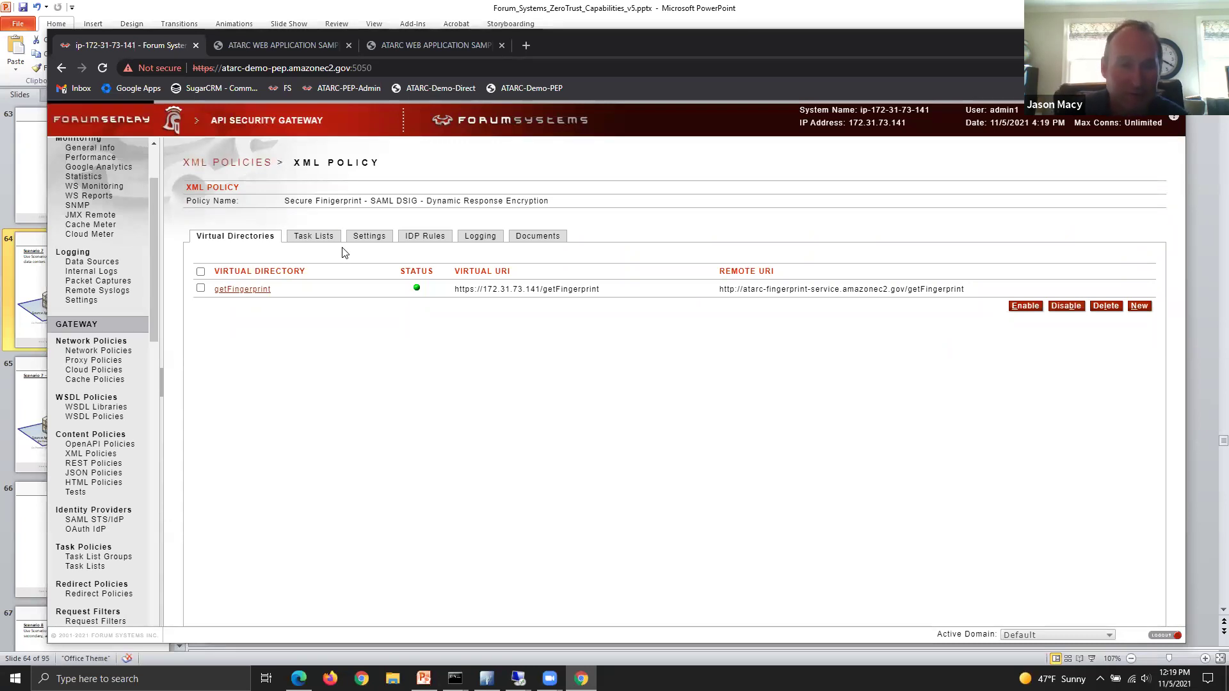
# Step: From the SAML DSIG policy's getFingerprint virtual directory, open the User Identity & Access Control task used by its Authenticate_and_Authorize_SAML request processing
pyautogui.click(241, 289)
pyautogui.scroll(-3, 628, 376)
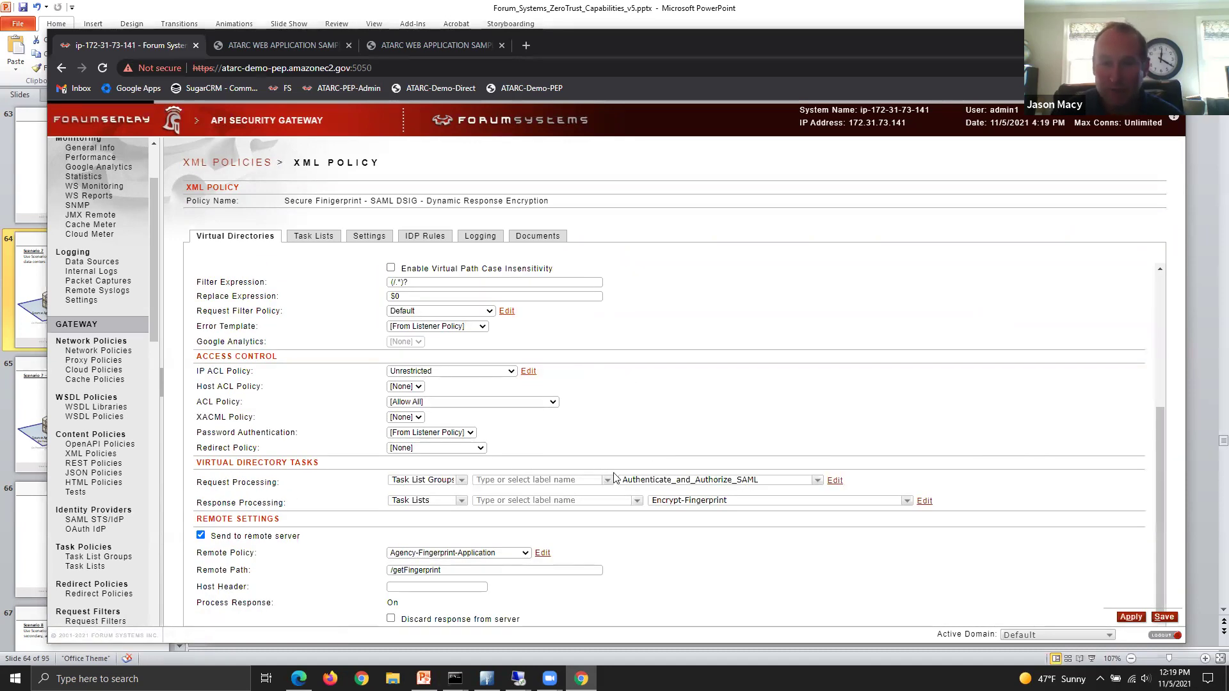
pyautogui.click(838, 485)
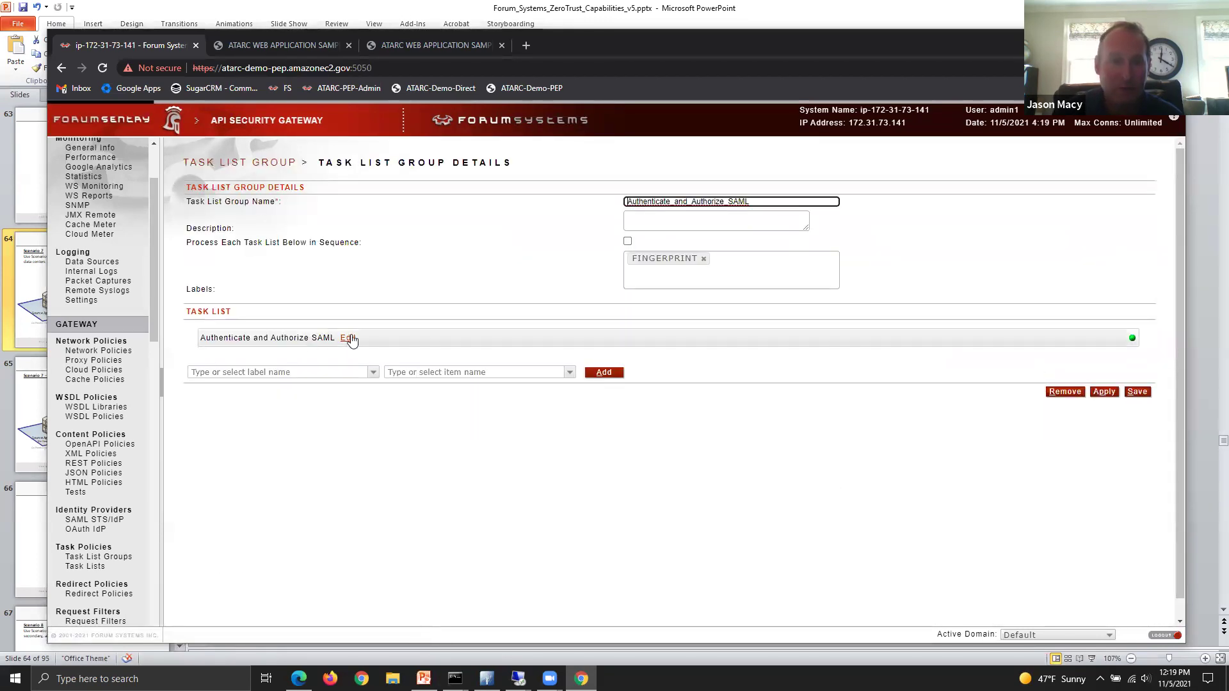
pyautogui.click(348, 338)
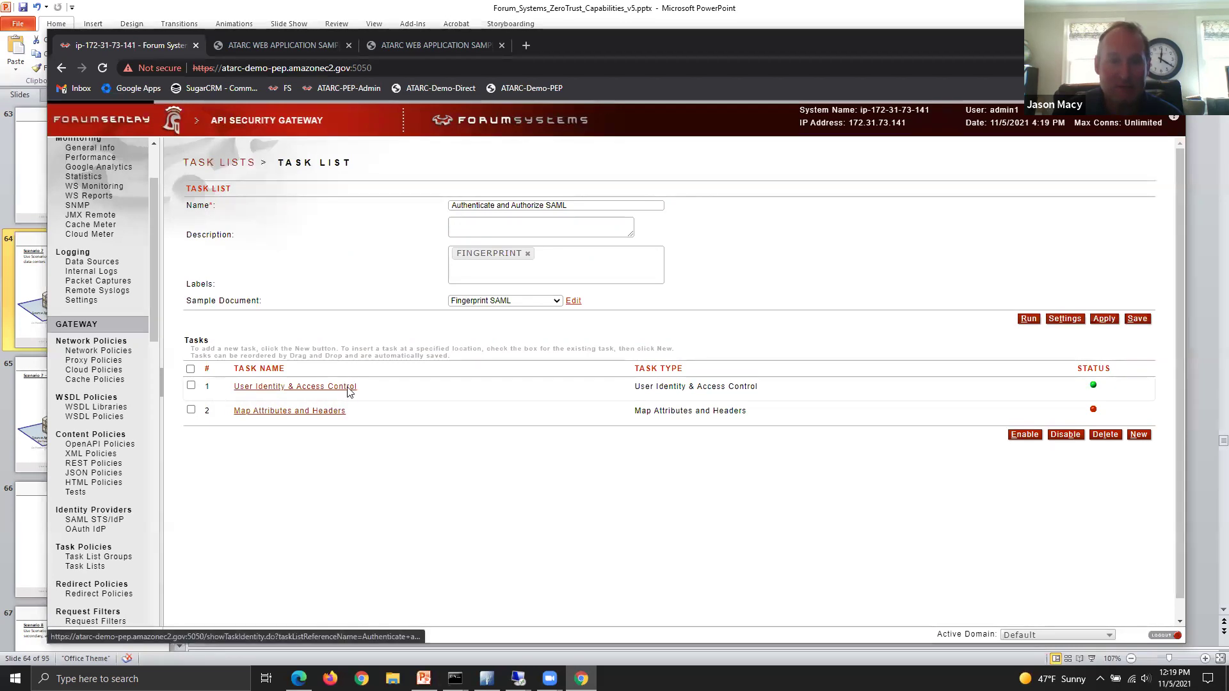
pyautogui.click(346, 387)
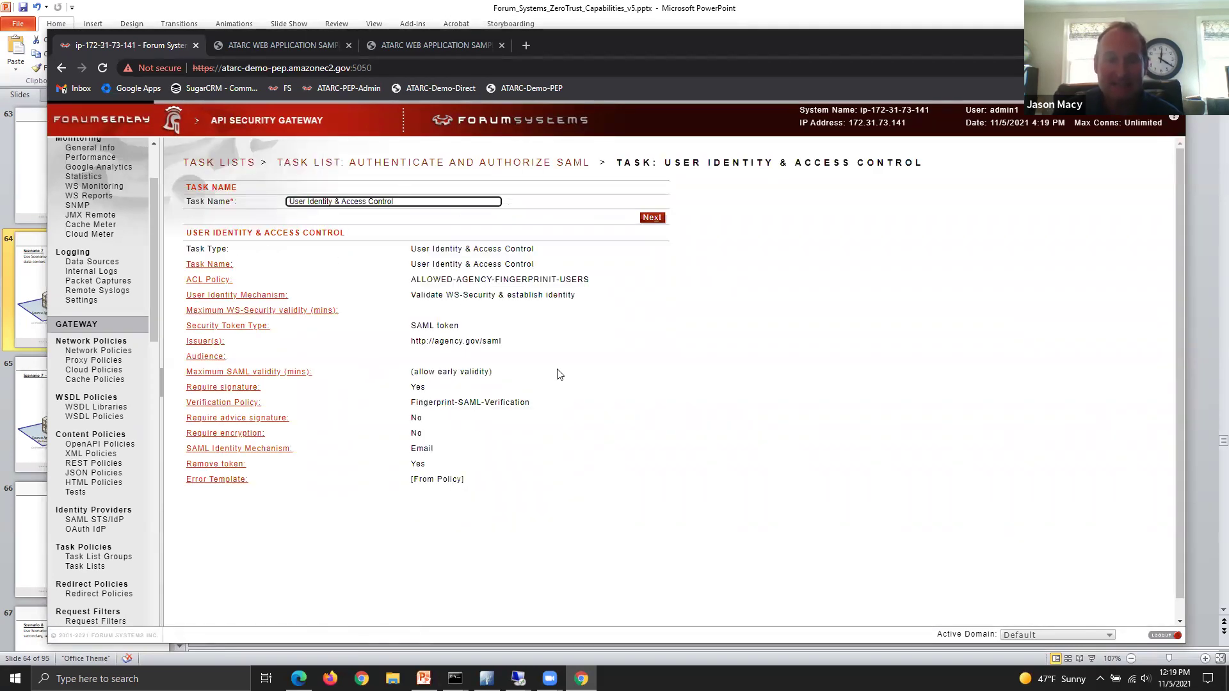
pyautogui.moveTo(477, 327); pyautogui.dragTo(408, 328)
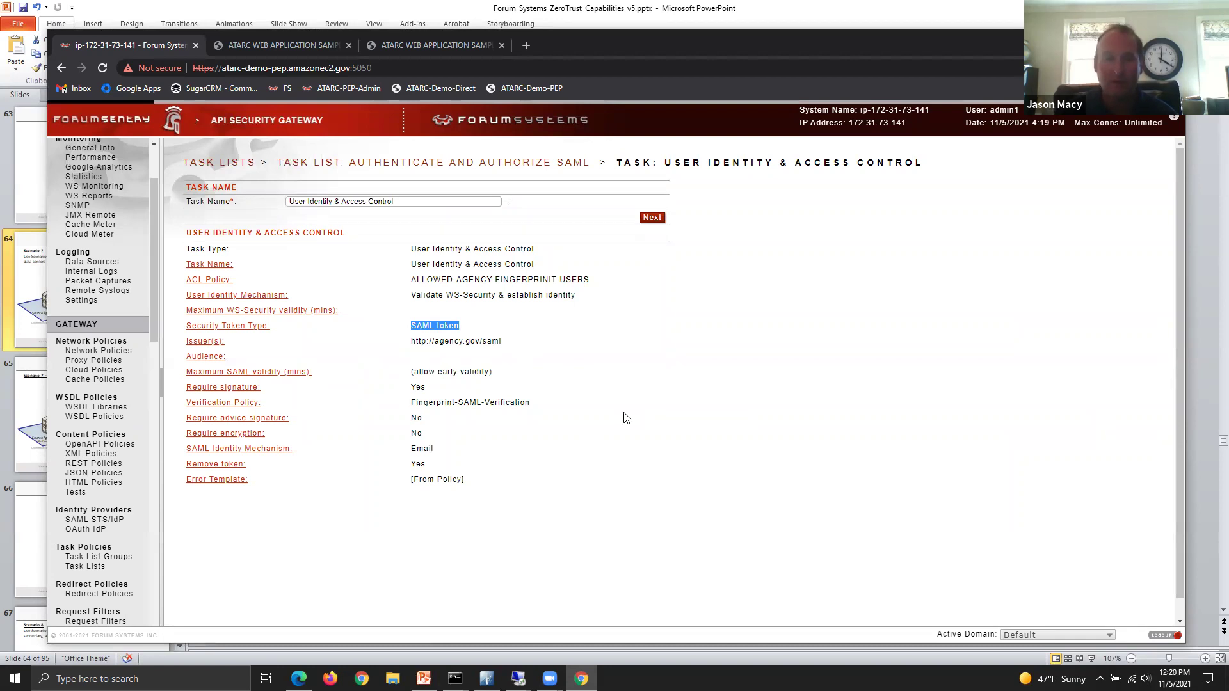
pyautogui.moveTo(526, 344); pyautogui.dragTo(399, 344)
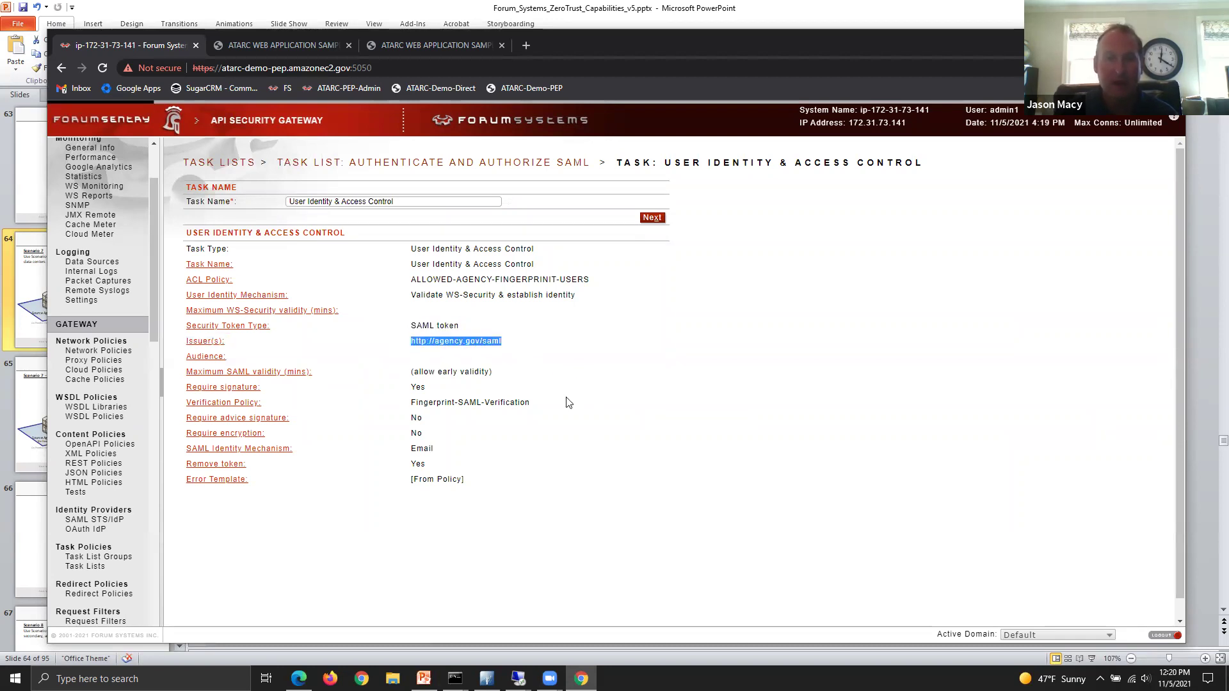
pyautogui.moveTo(536, 406); pyautogui.dragTo(408, 412)
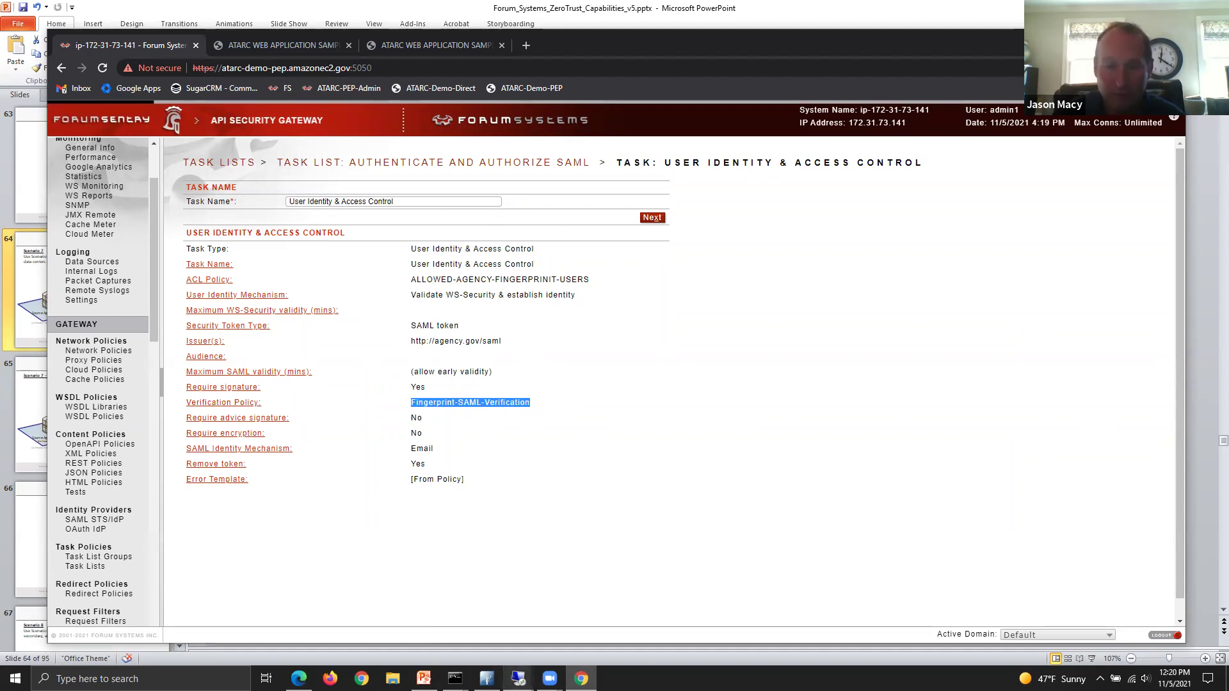
# Step: Switch to SOAPSonar on the fingerprint-client remote desktop and open the WSS SAML 2.0 Token task of the getFingerprint-SAML-SECURE-PEP request
pyautogui.moveTo(518, 678)
pyautogui.click(502, 611)
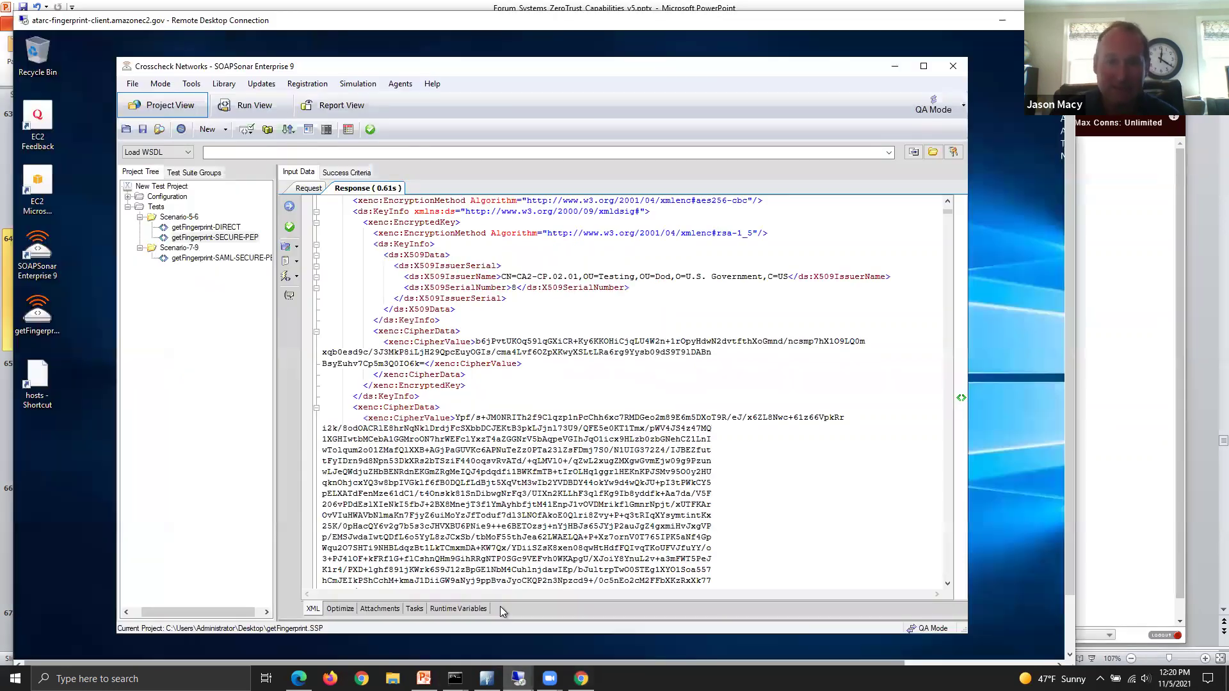
pyautogui.click(250, 257)
pyautogui.click(710, 415)
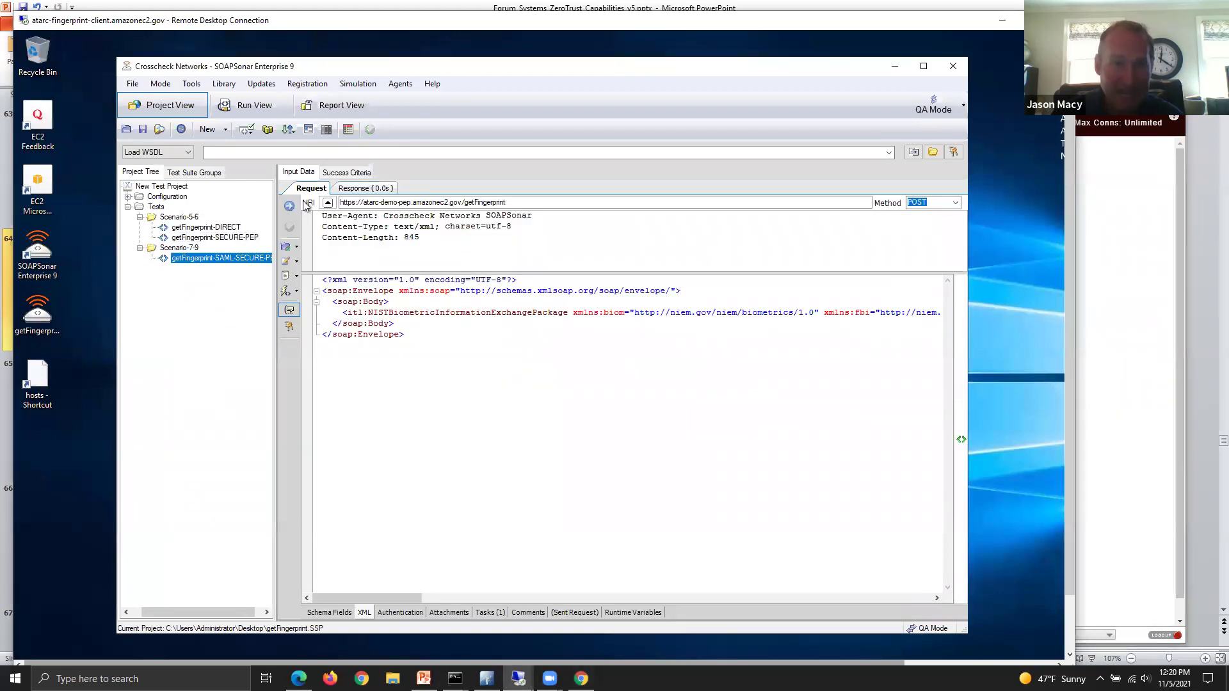
pyautogui.click(491, 612)
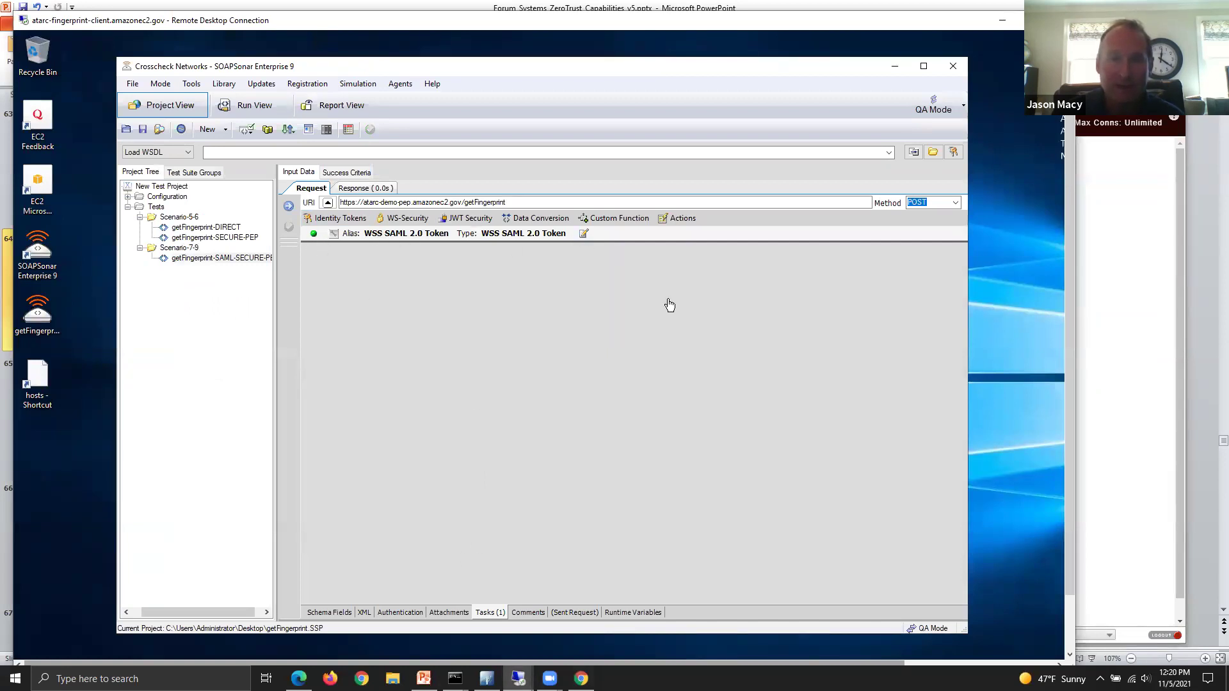
pyautogui.click(580, 233)
# Step: Highlight the SAML token's name identifier and issuer, review its signature settings, and close the token dialog
pyautogui.moveTo(357, 232); pyautogui.dragTo(206, 222)
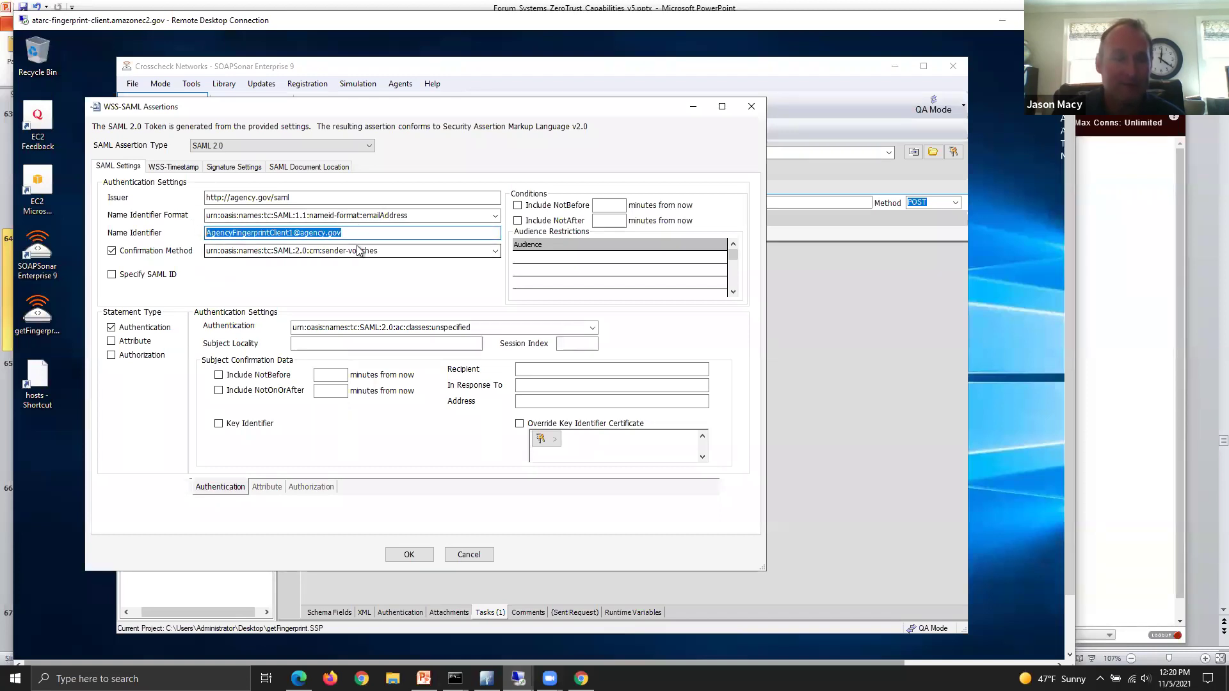
pyautogui.moveTo(293, 198); pyautogui.dragTo(204, 198)
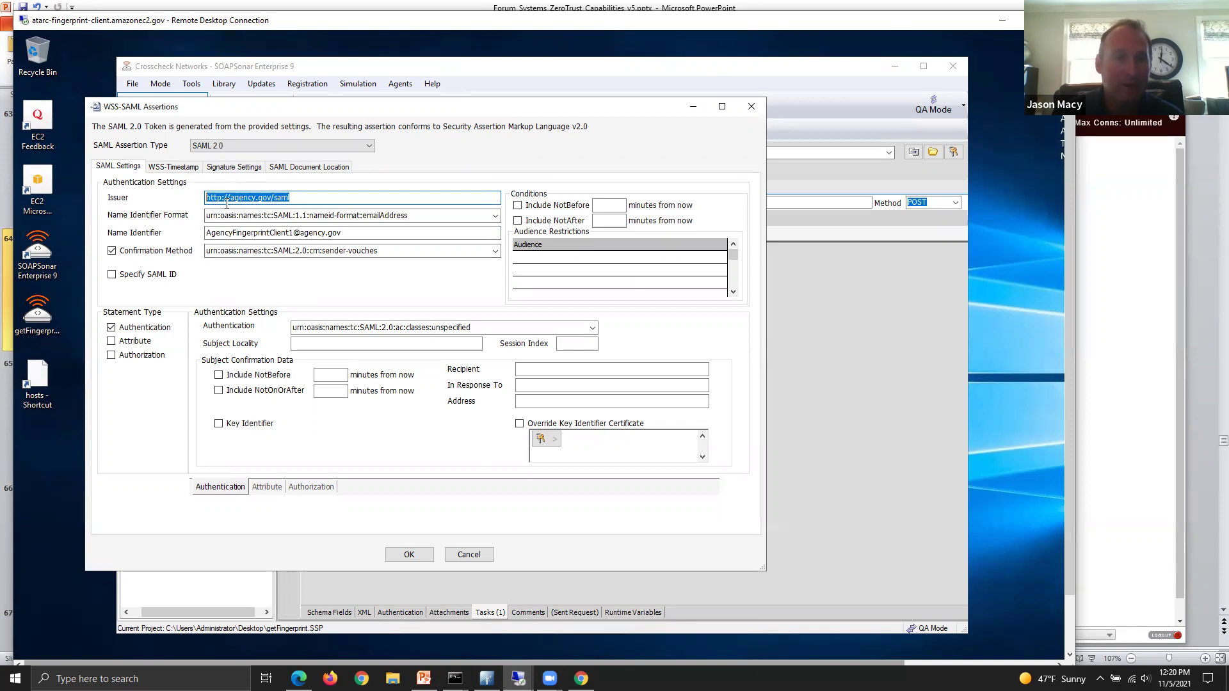
pyautogui.click(244, 170)
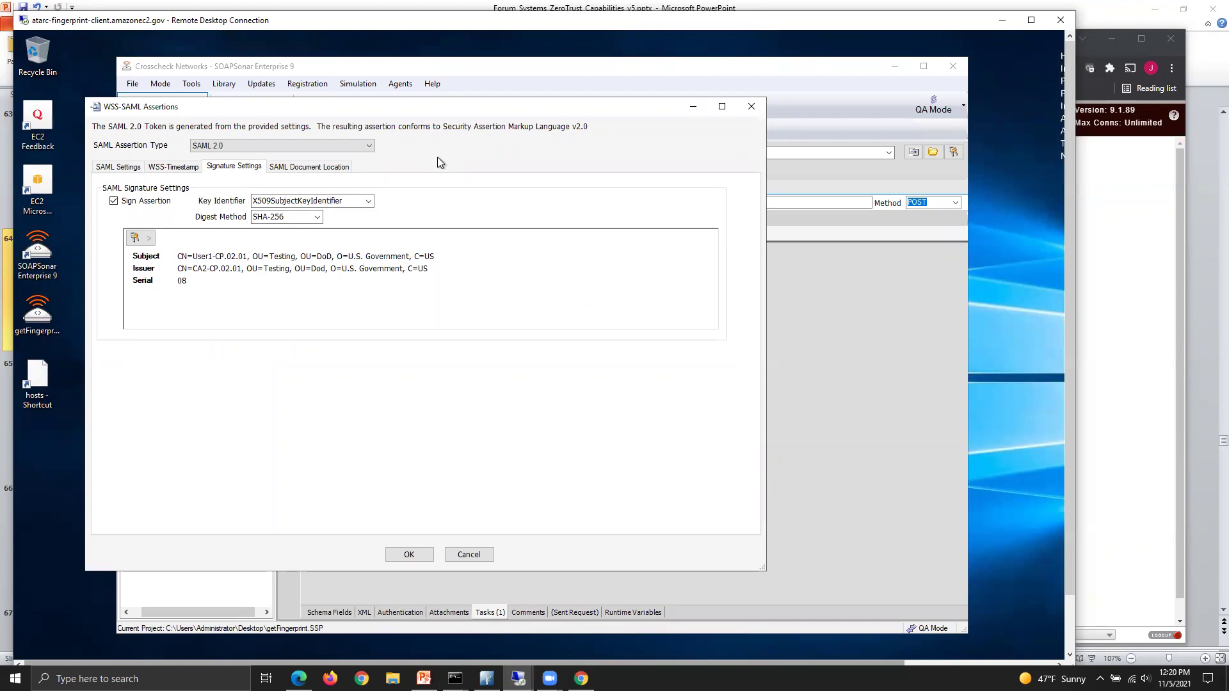
pyautogui.click(409, 553)
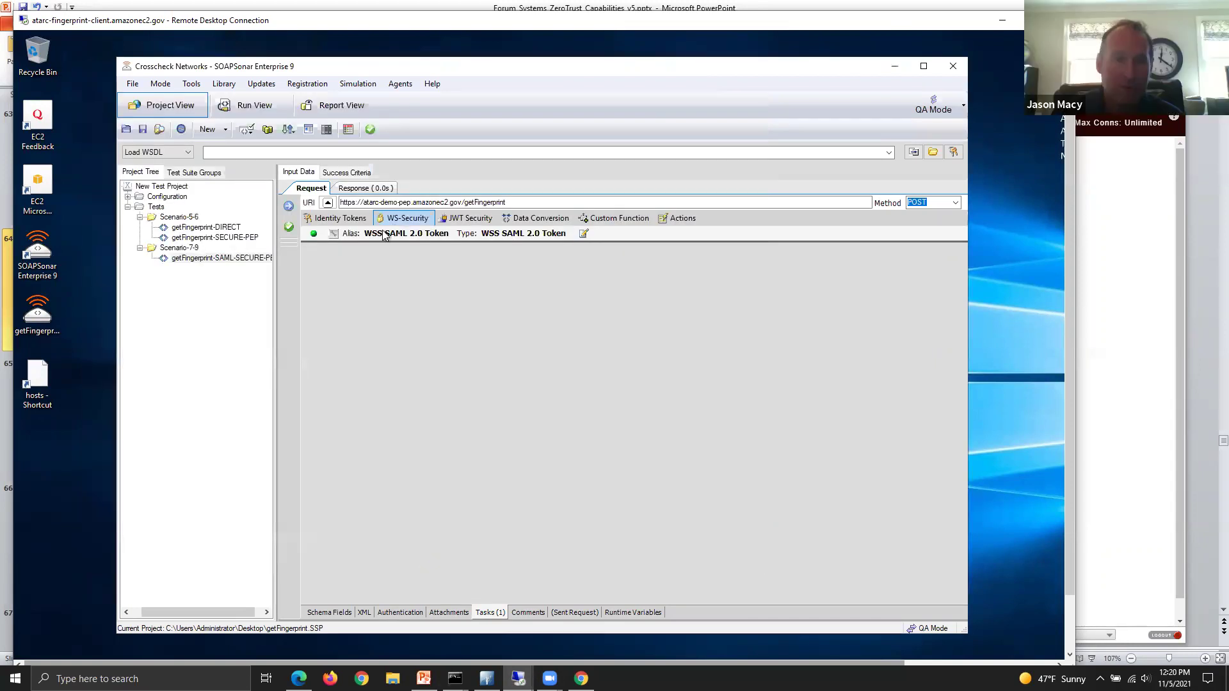
# Step: Send the SAML-secured getFingerprint request and examine the encrypted fingerprint elements in its response
pyautogui.click(375, 189)
pyautogui.click(289, 205)
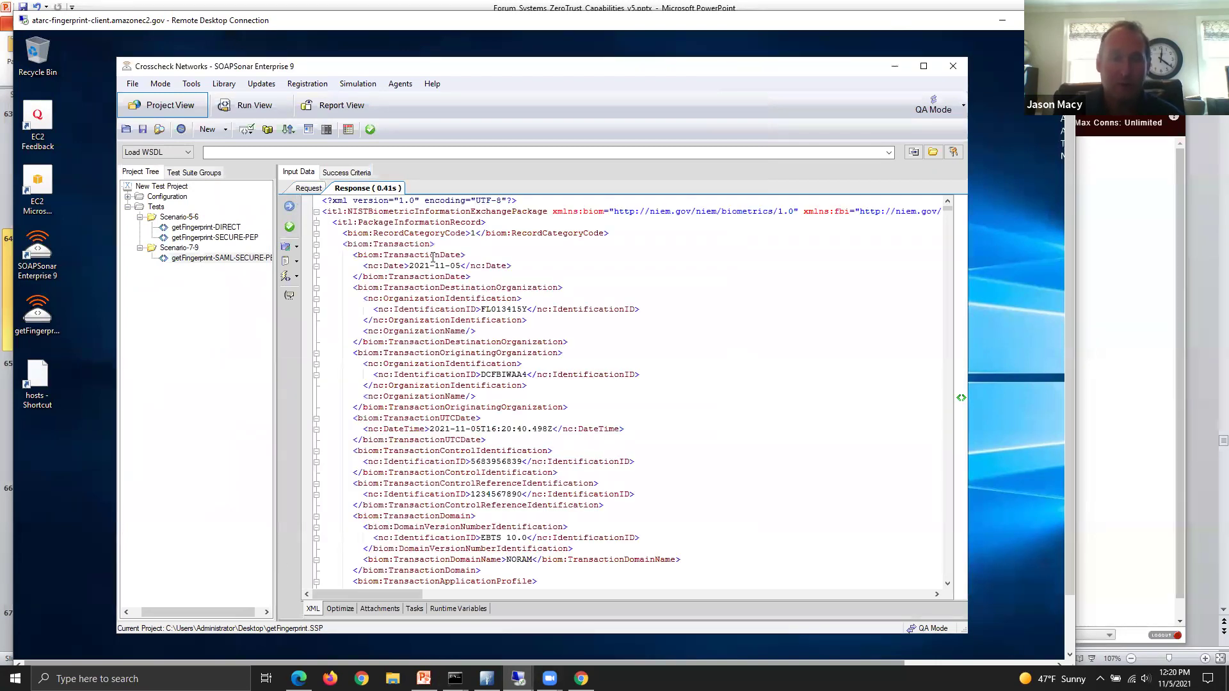
pyautogui.scroll(-6, 436, 259)
pyautogui.scroll(-15, 434, 257)
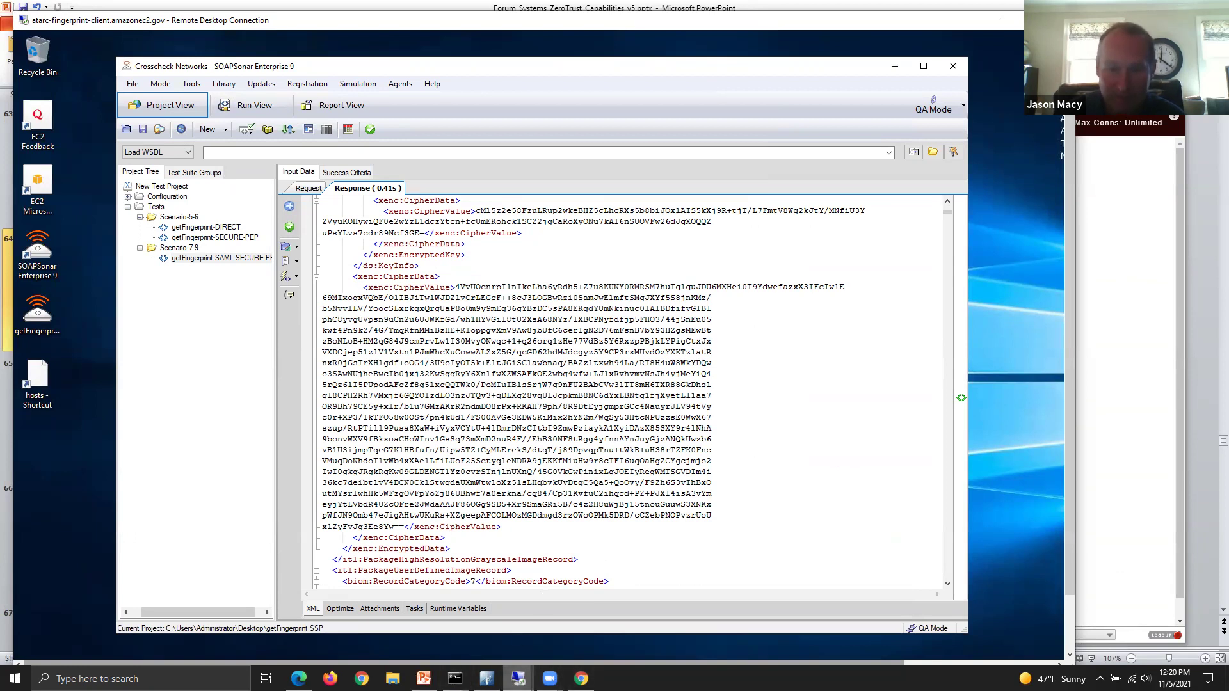
# Step: Switch to CloudPort on the fingerprint-service remote desktop and inspect the third recorded transaction
pyautogui.moveTo(519, 677)
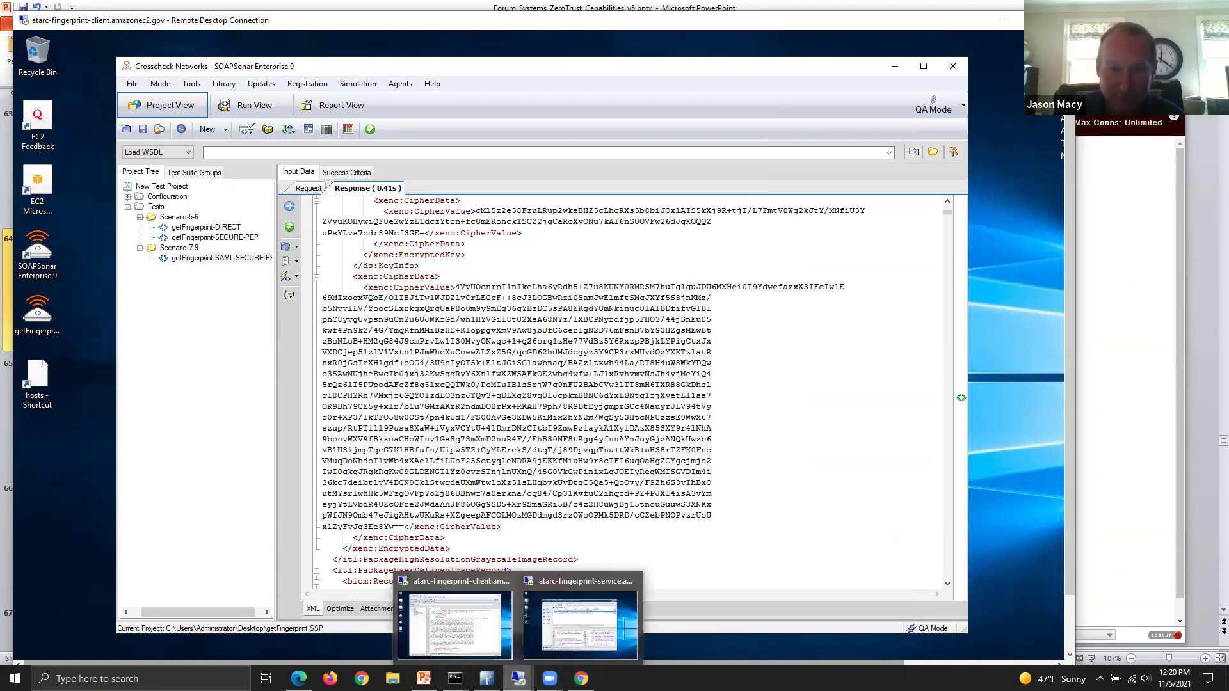
pyautogui.click(600, 599)
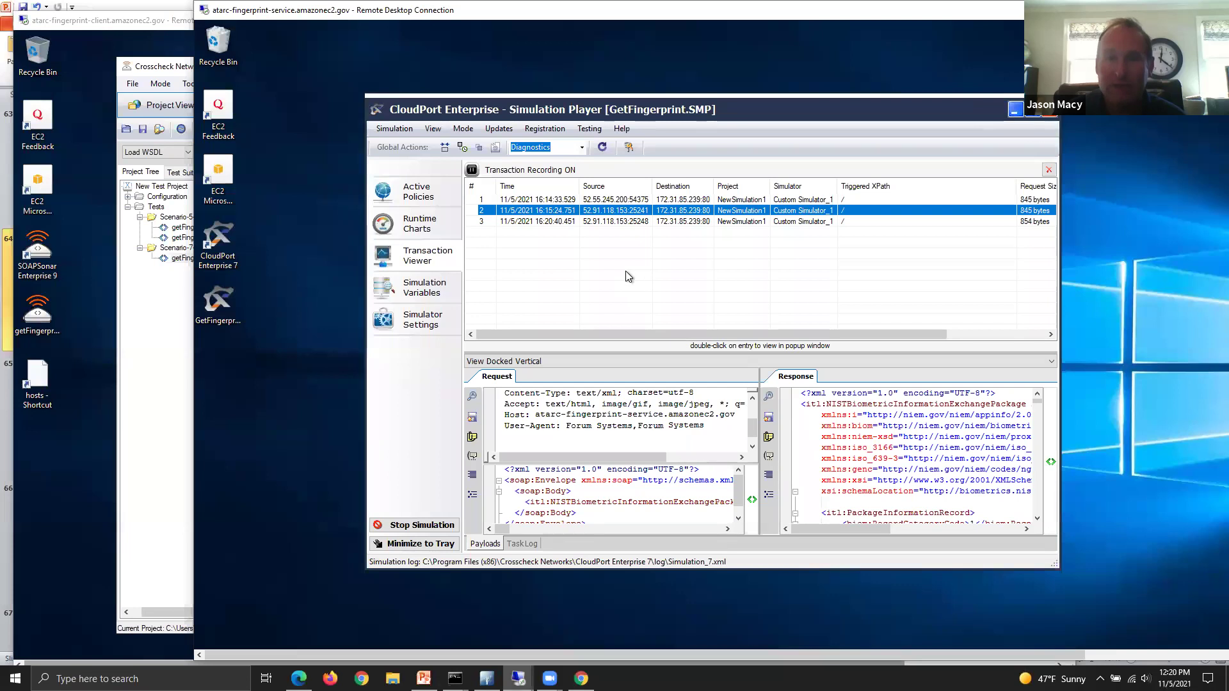
pyautogui.click(727, 222)
pyautogui.scroll(-2, 756, 424)
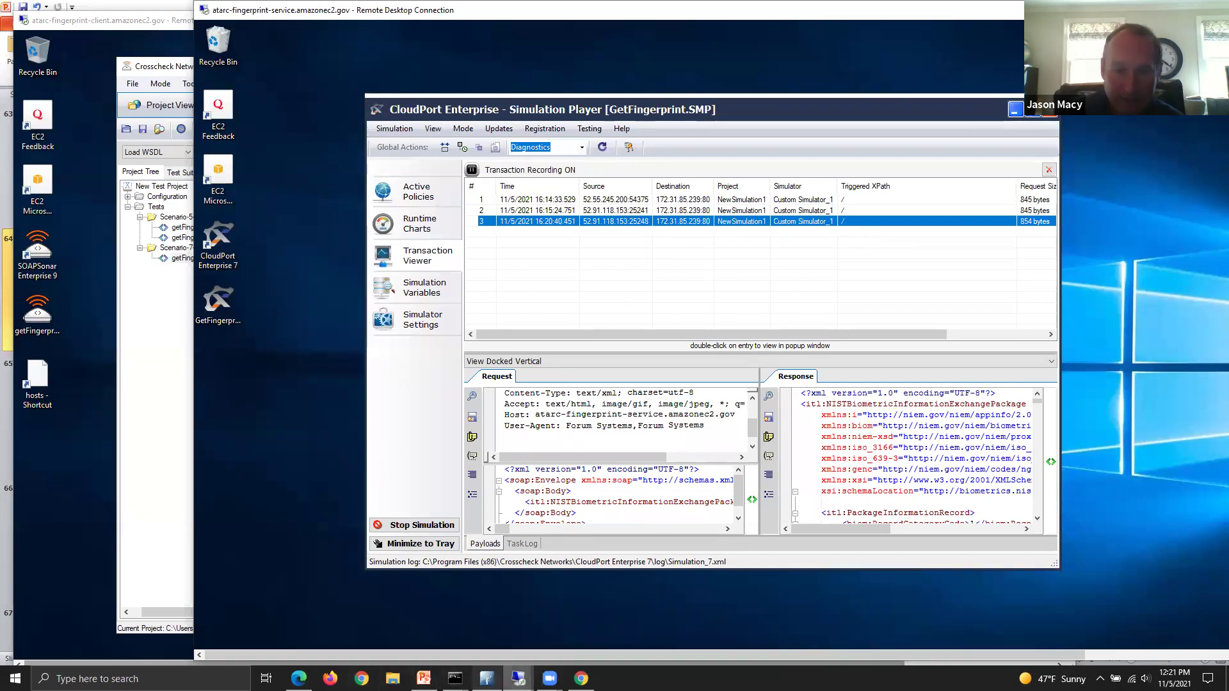
# Step: Switch to Forum Sentry and, from the access log, open the system log for the newest SAML DSIG policy session
pyautogui.click(582, 678)
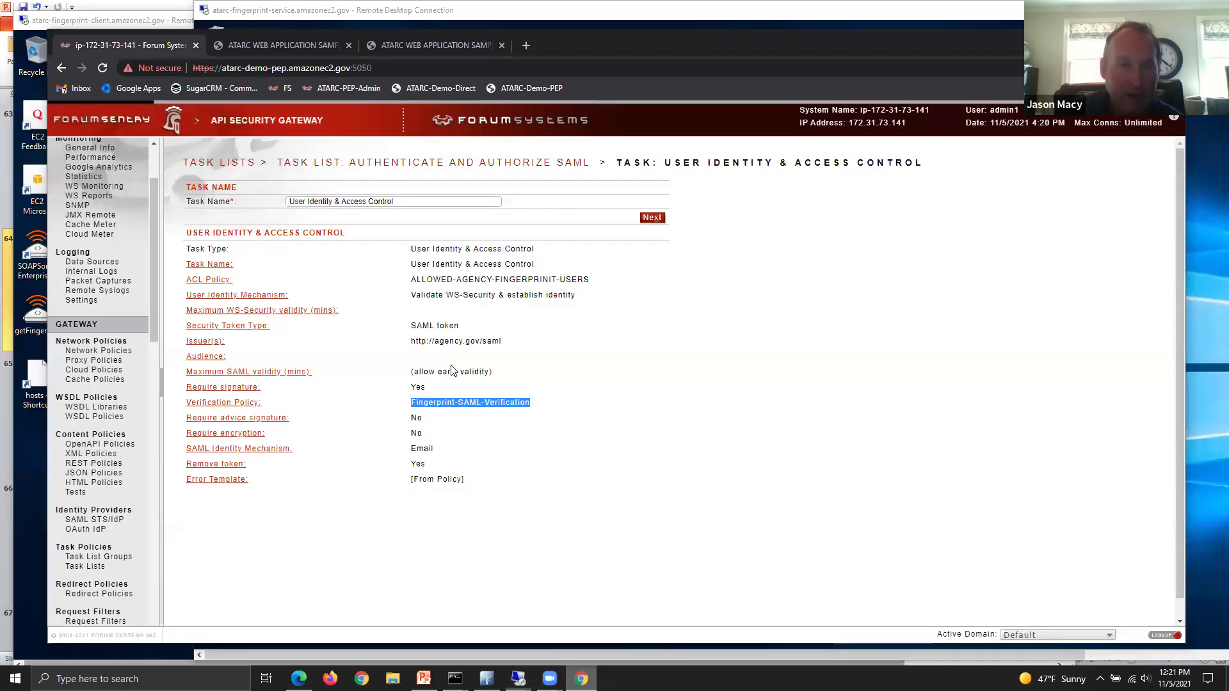
pyautogui.click(90, 272)
pyautogui.click(206, 462)
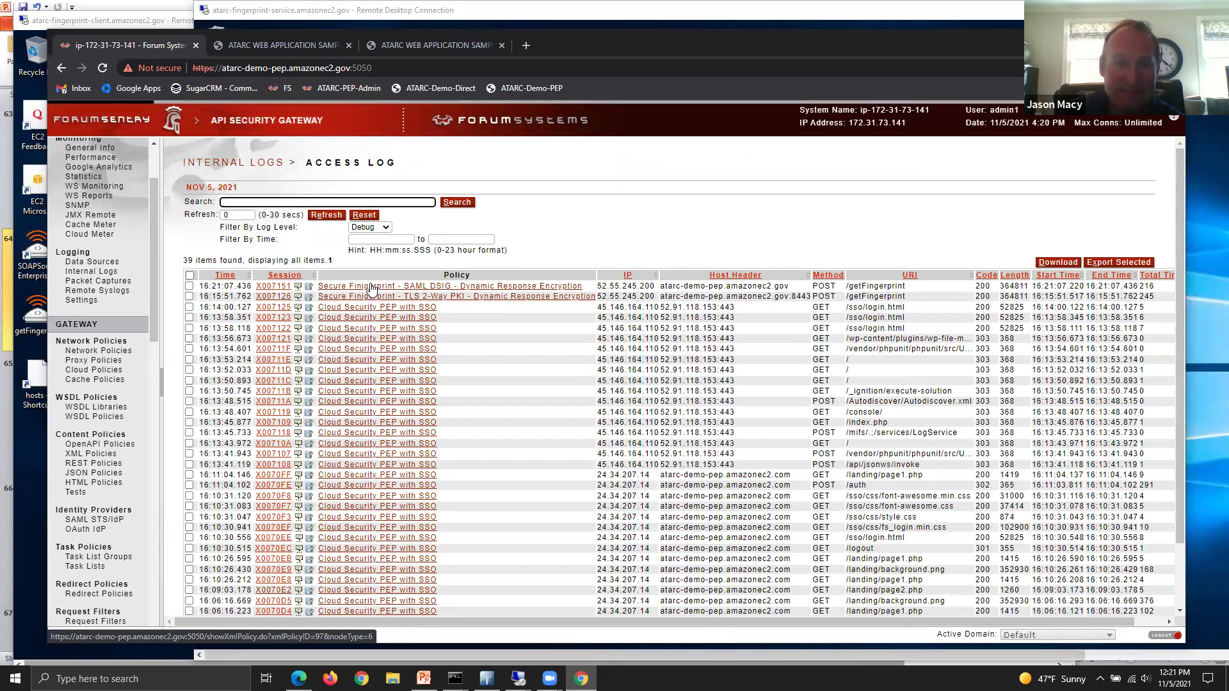
pyautogui.click(274, 287)
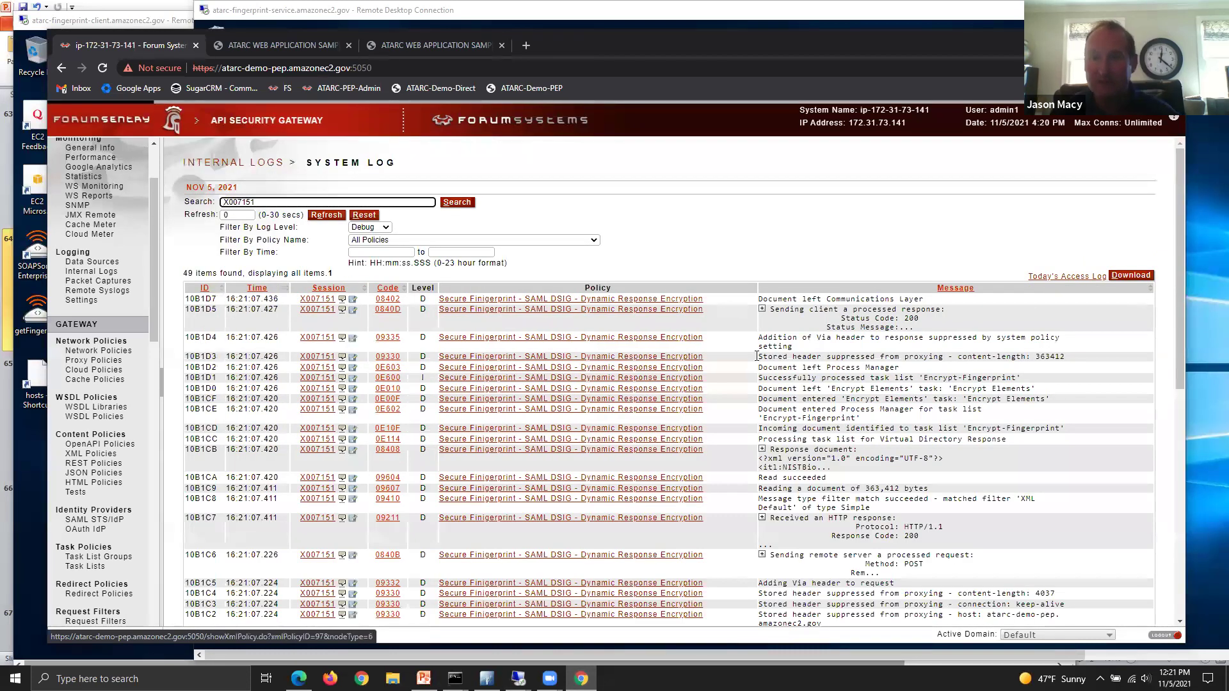
# Step: Expand the session's log entries for the SAML task list identification and the certificate path building, and review the processing sequence
pyautogui.scroll(-7, 757, 356)
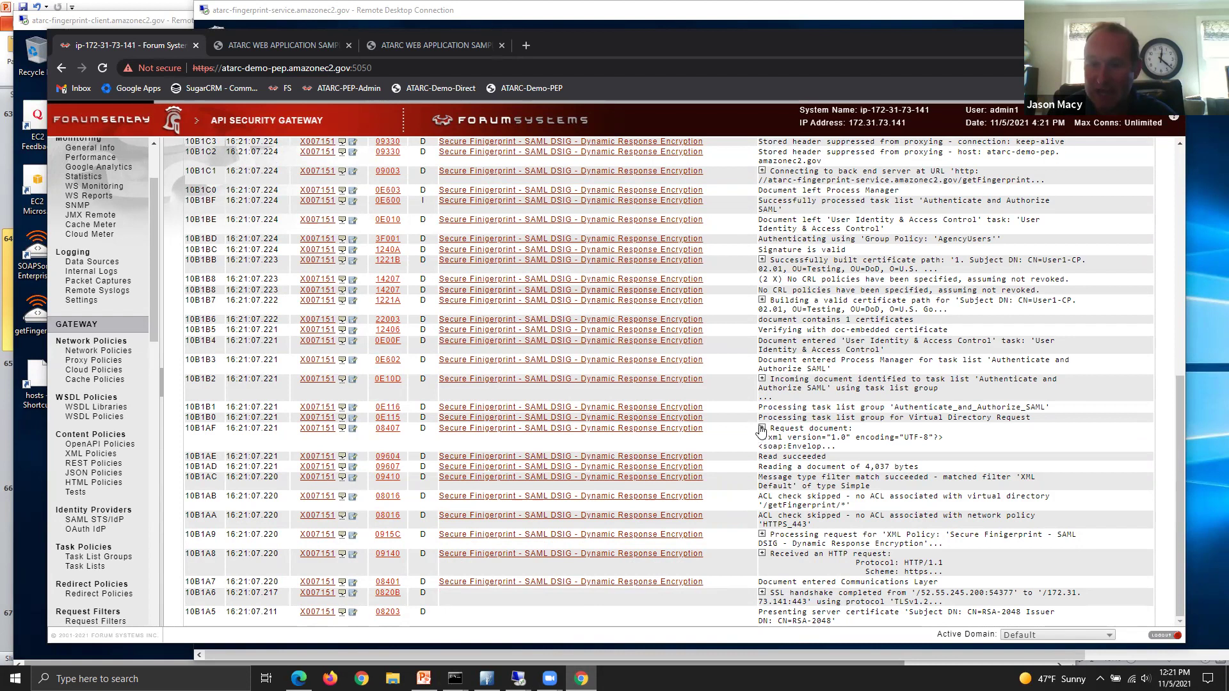
pyautogui.click(761, 381)
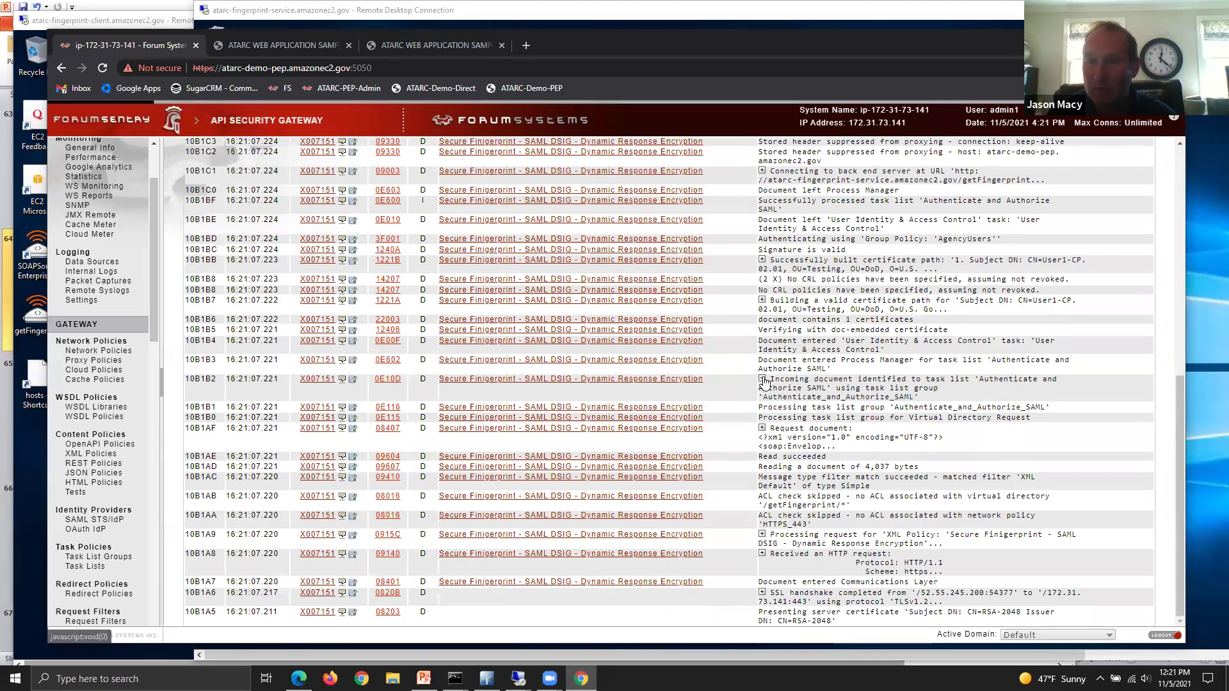
pyautogui.click(762, 300)
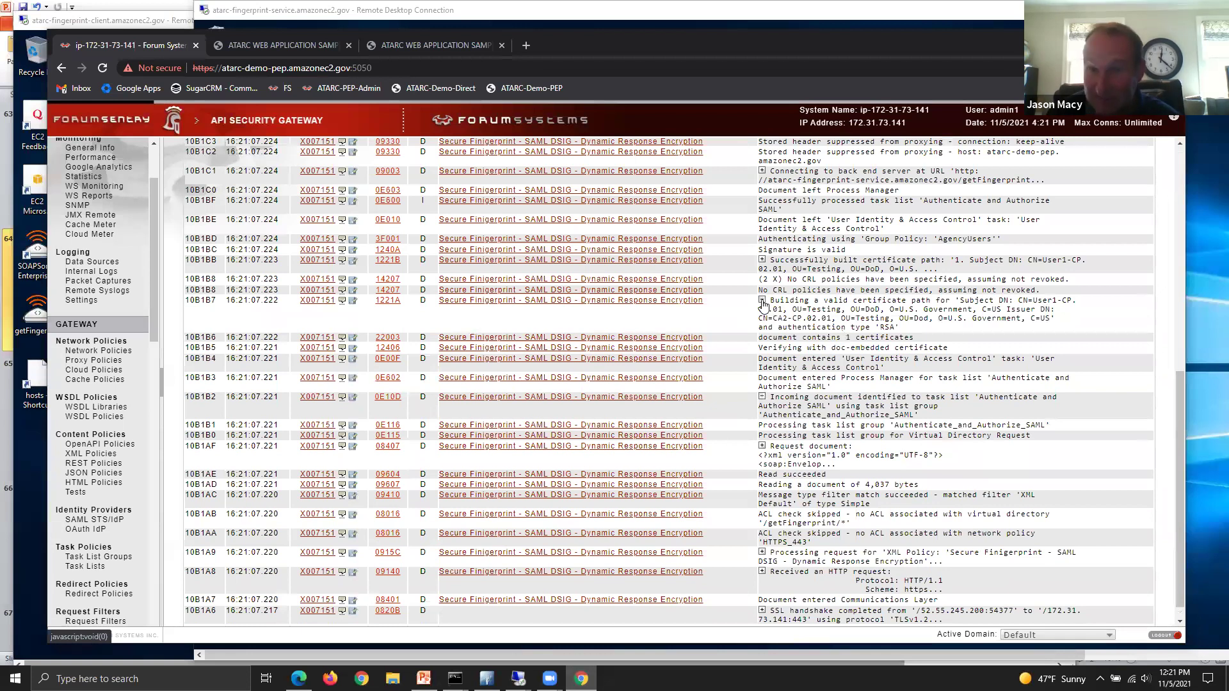
pyautogui.scroll(3, 763, 300)
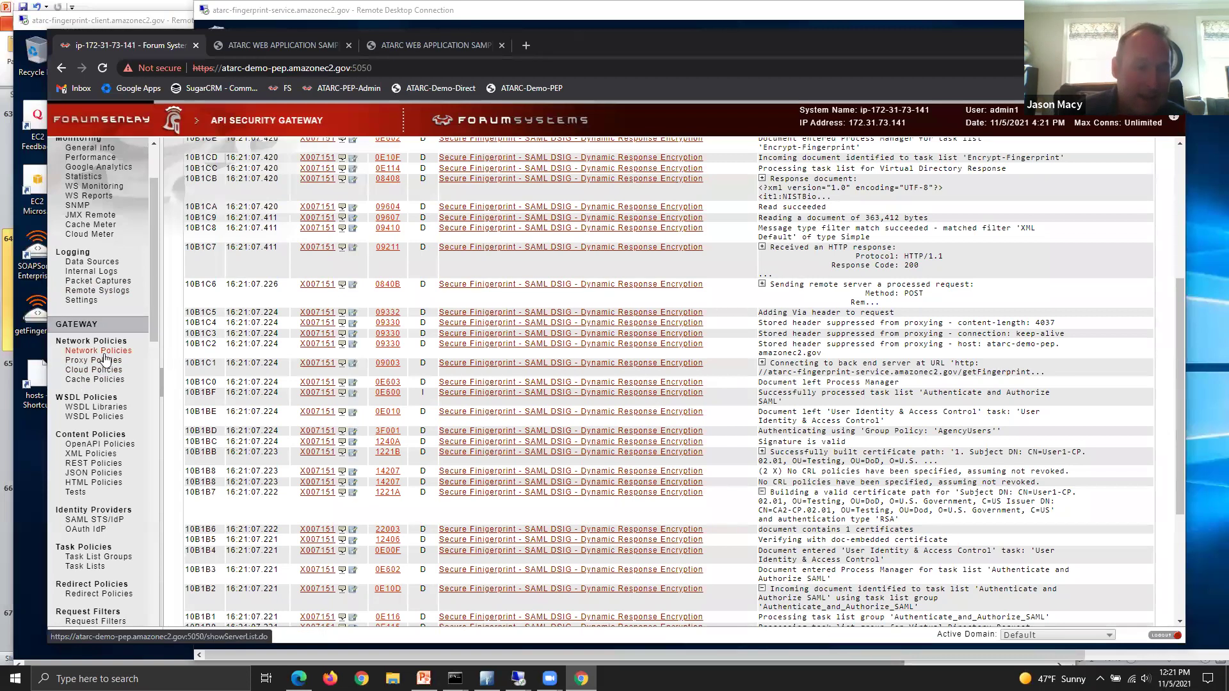
# Step: Switch to the PowerPoint presentation and show the Scenario 9 diagram slide about providing client system details
pyautogui.hotkey('alt', 'Tab')
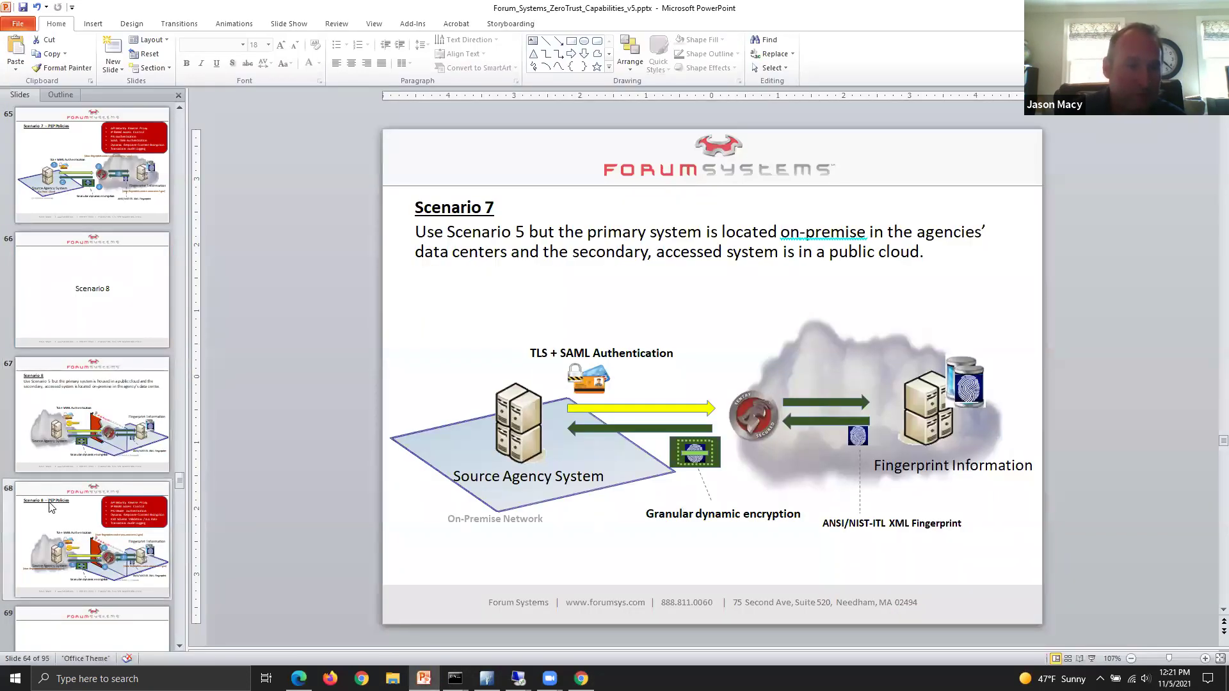
pyautogui.scroll(-3, 77, 448)
pyautogui.click(83, 512)
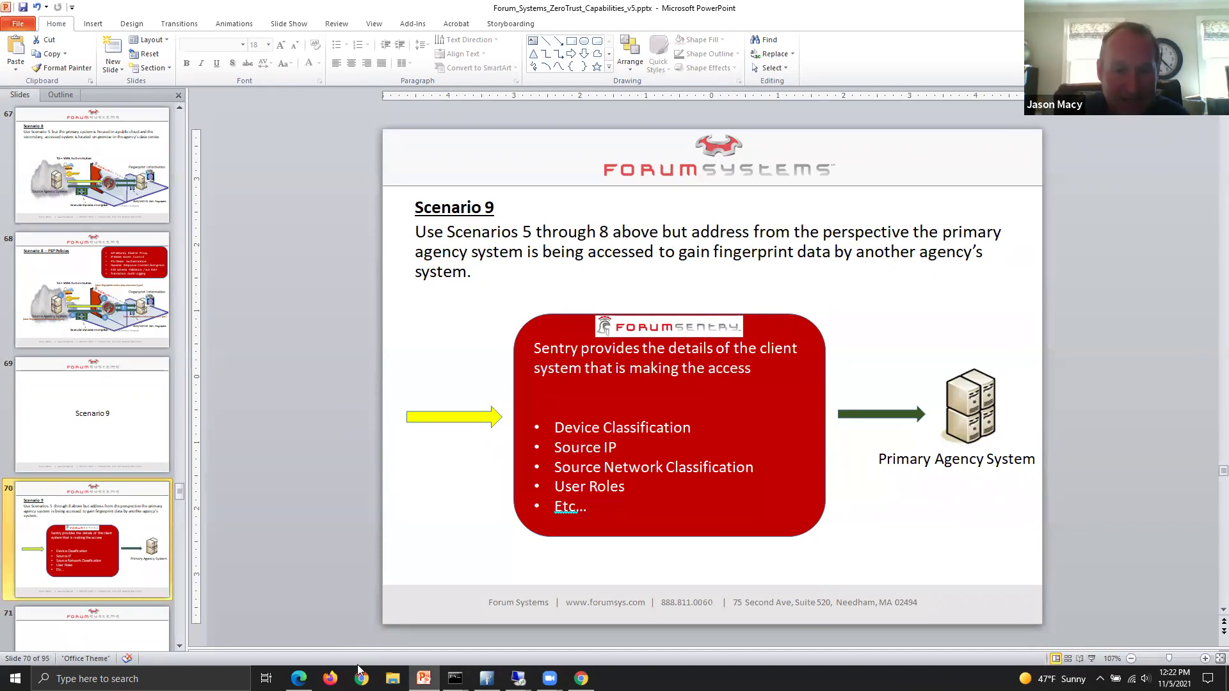
# Step: Return to Forum Sentry and open the Secure Fingerprint - SAML DSIG - Dynamic Response Encryption XML policy
pyautogui.click(581, 678)
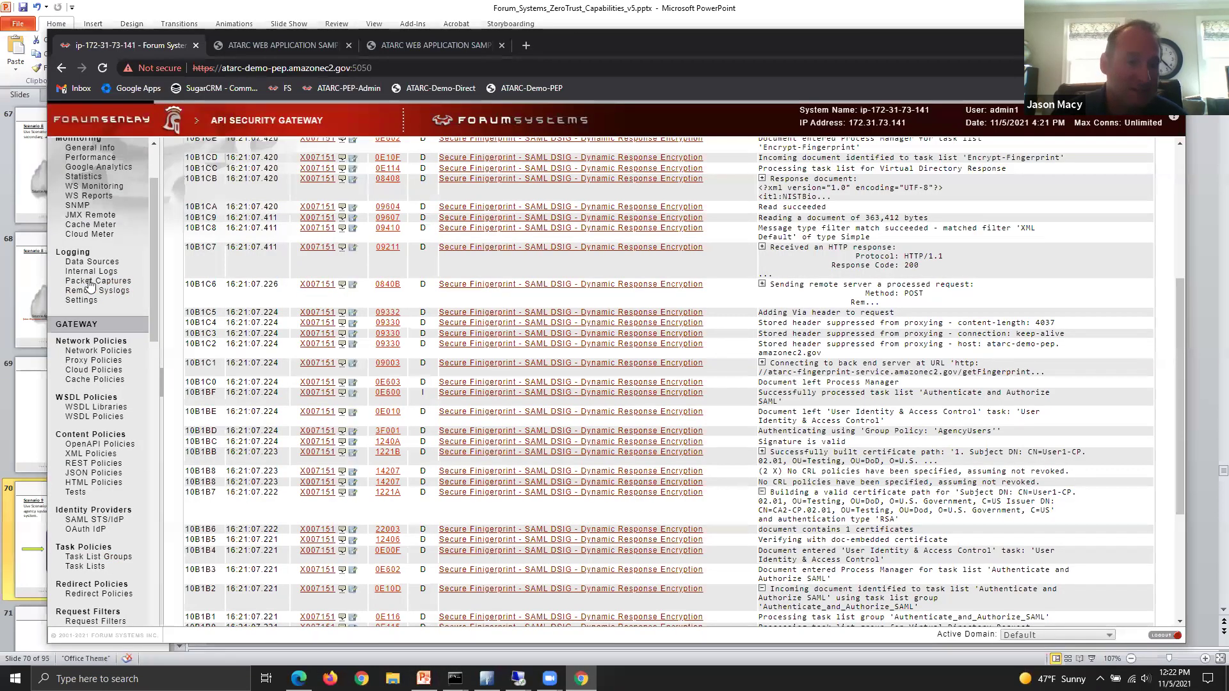
pyautogui.click(91, 453)
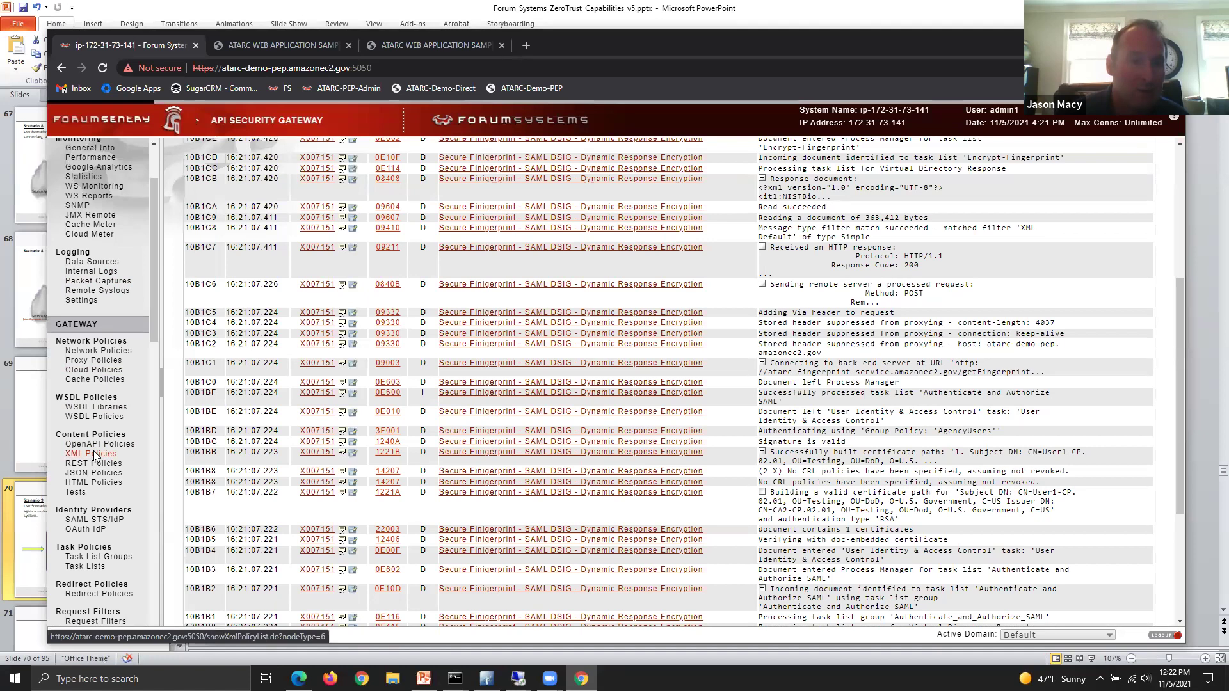
pyautogui.click(288, 269)
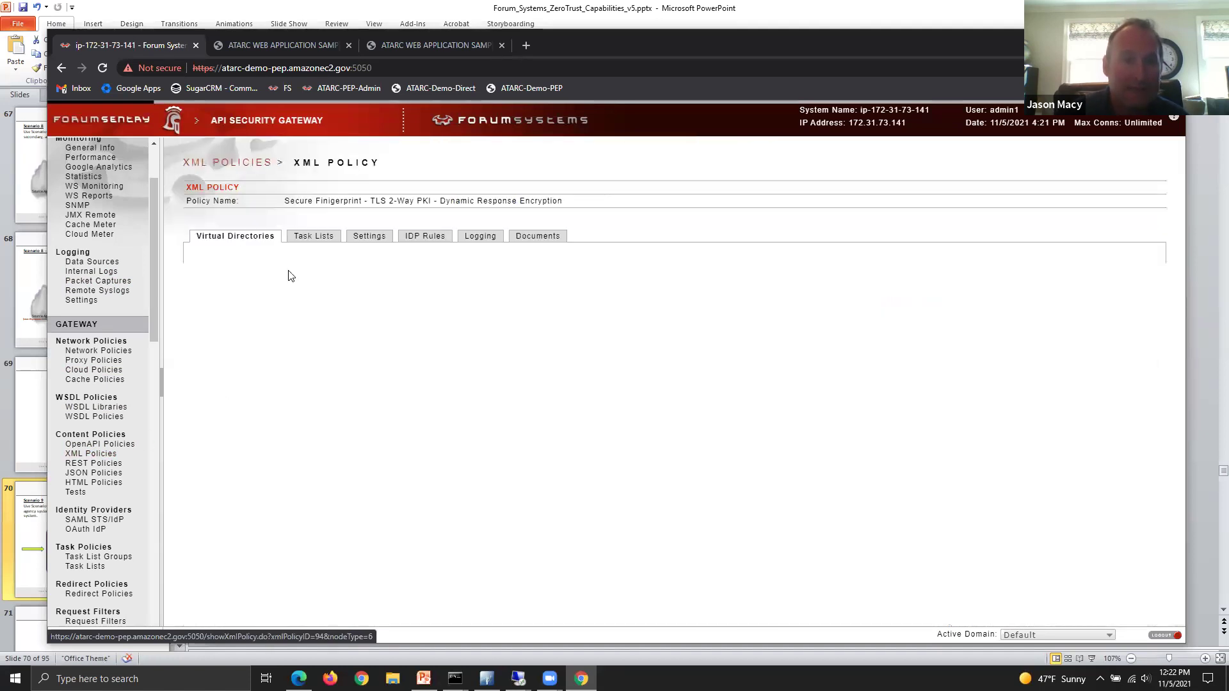
pyautogui.click(241, 168)
pyautogui.click(328, 250)
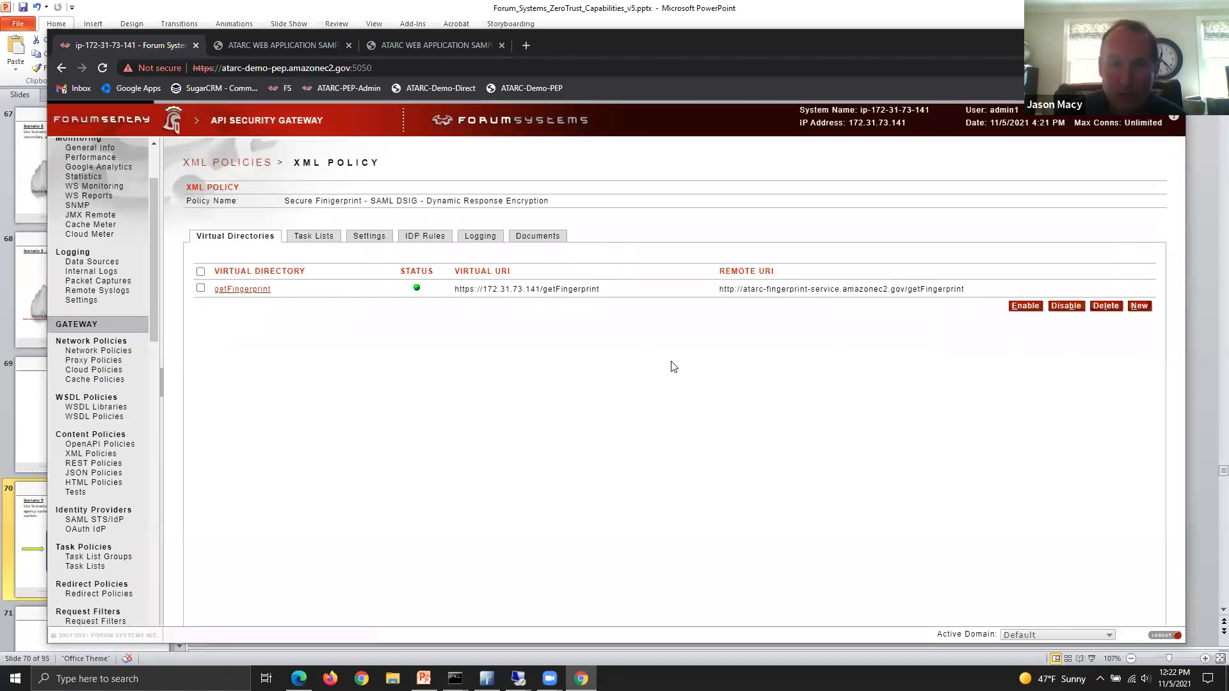
# Step: From the getFingerprint virtual directory's Authenticate_and_Authorize_SAML task list group, open the Authenticate and Authorize SAML task list
pyautogui.click(242, 290)
pyautogui.scroll(-2, 665, 423)
pyautogui.scroll(-2, 666, 425)
pyautogui.click(834, 485)
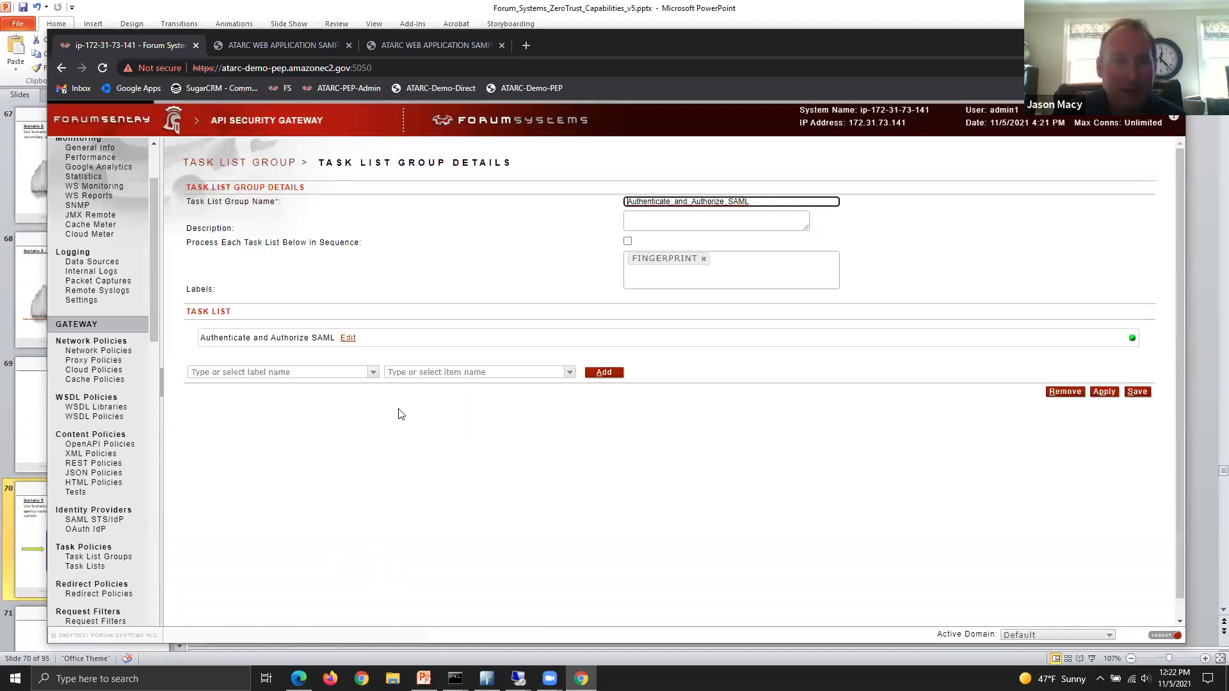
pyautogui.click(349, 338)
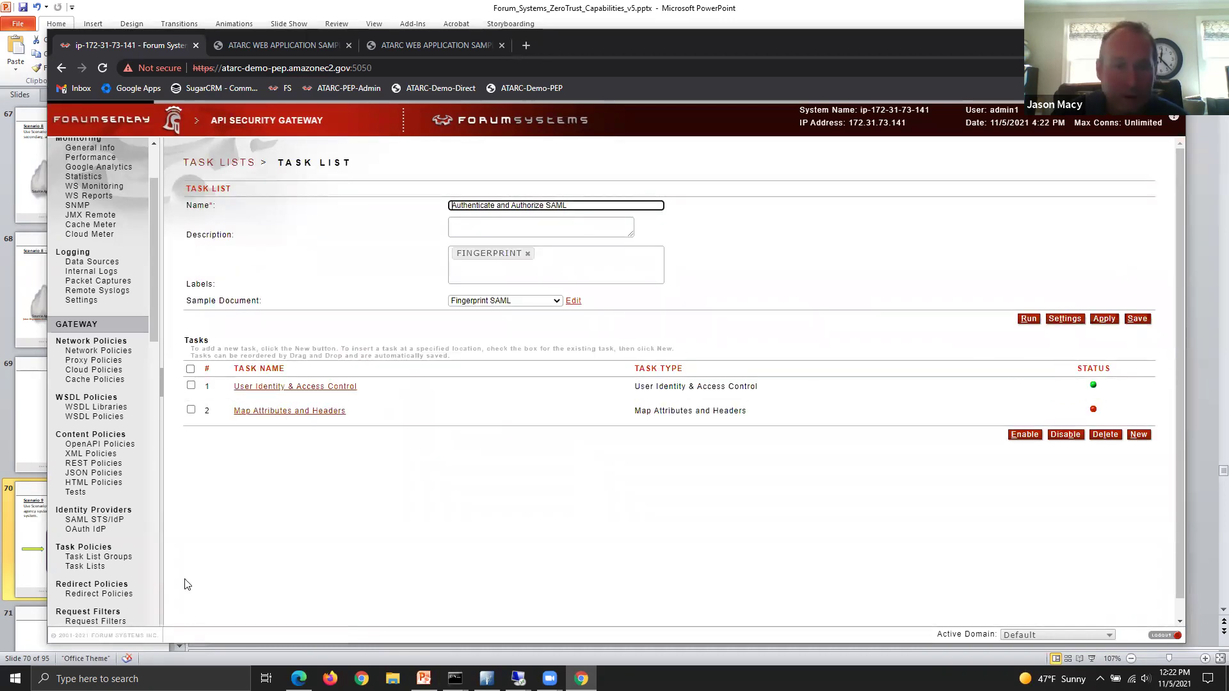
# Step: Review the Clearance mapping in the Map Attributes and Headers task, and enable that task in the task list
pyautogui.click(300, 414)
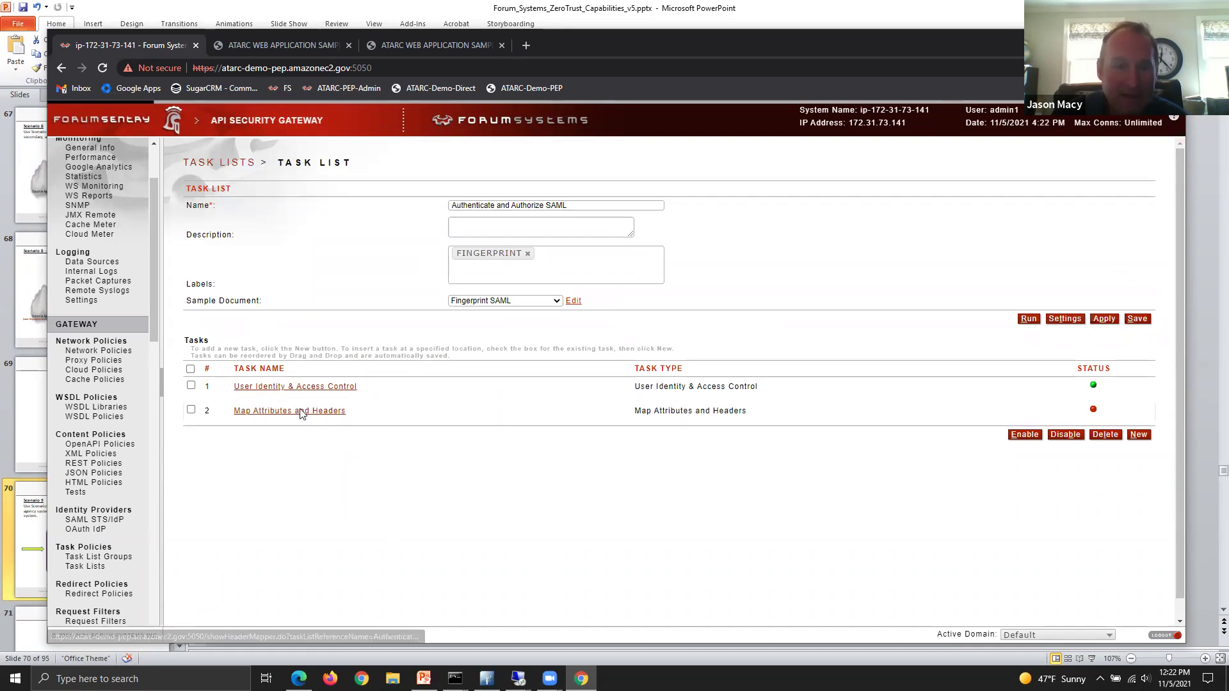
pyautogui.doubleClick(367, 280)
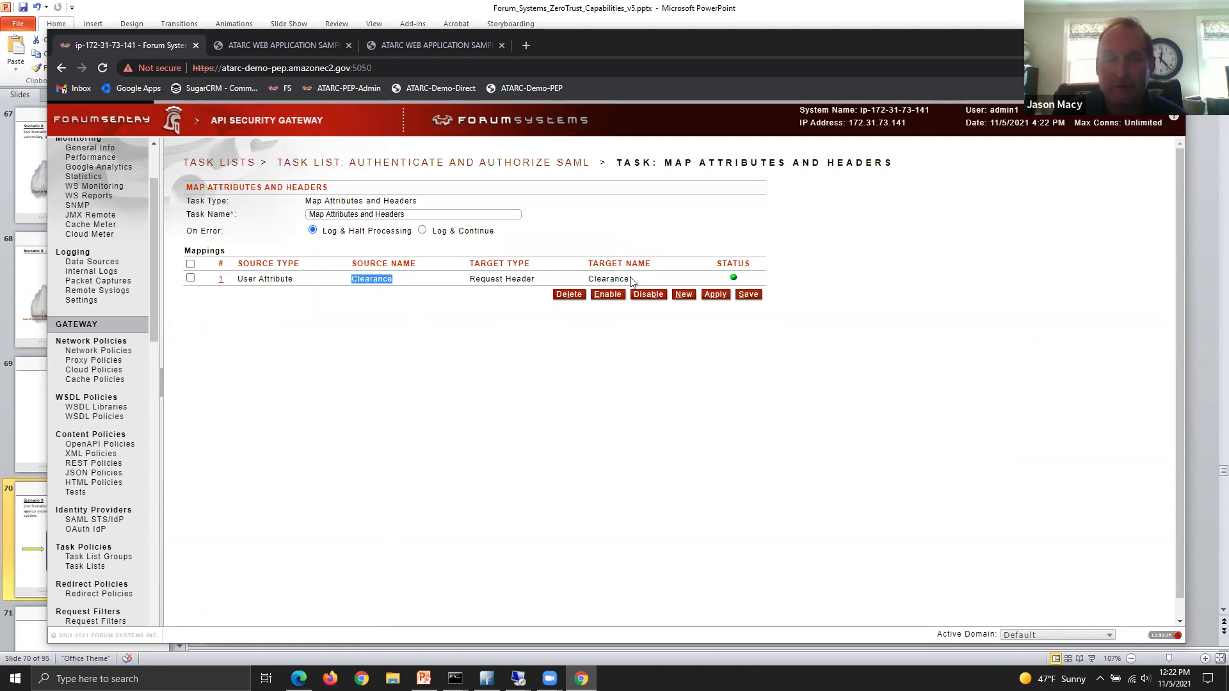
pyautogui.click(462, 162)
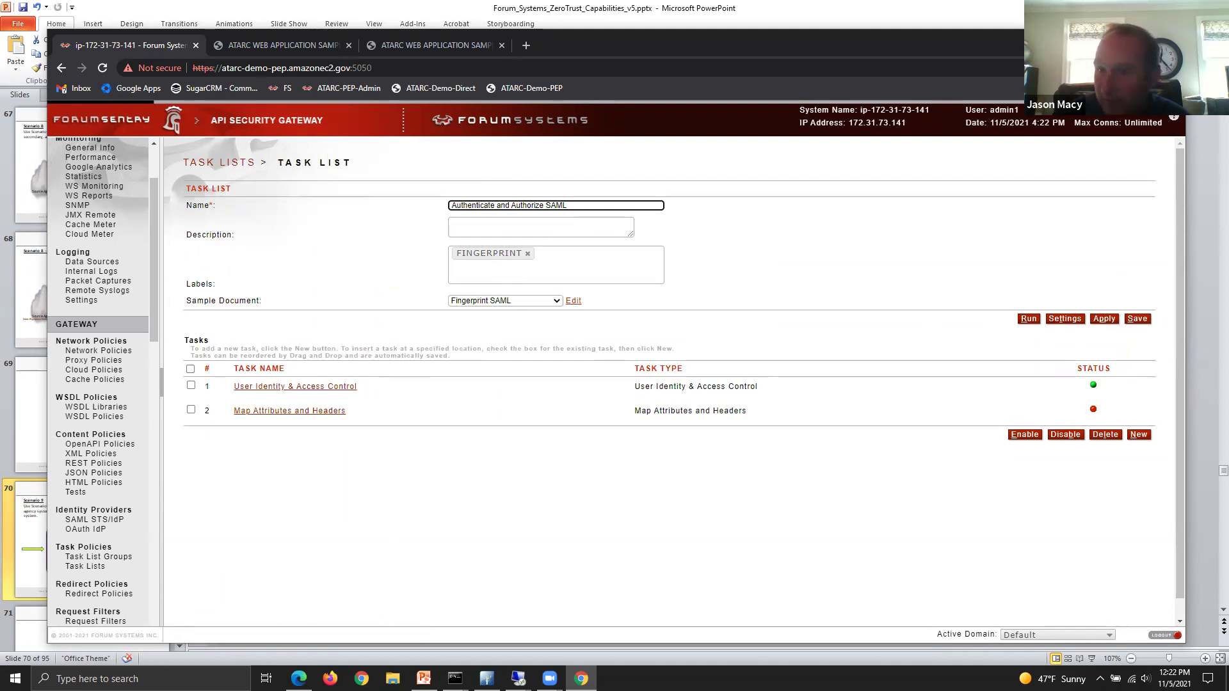
pyautogui.click(190, 410)
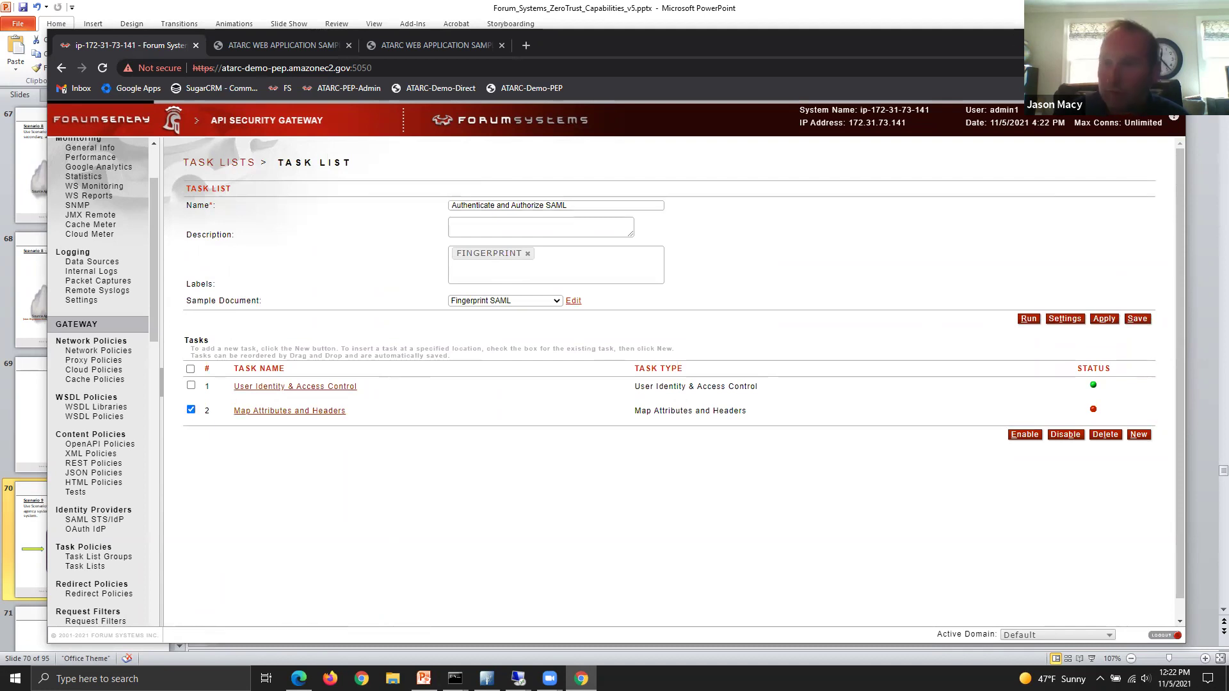
pyautogui.click(1032, 437)
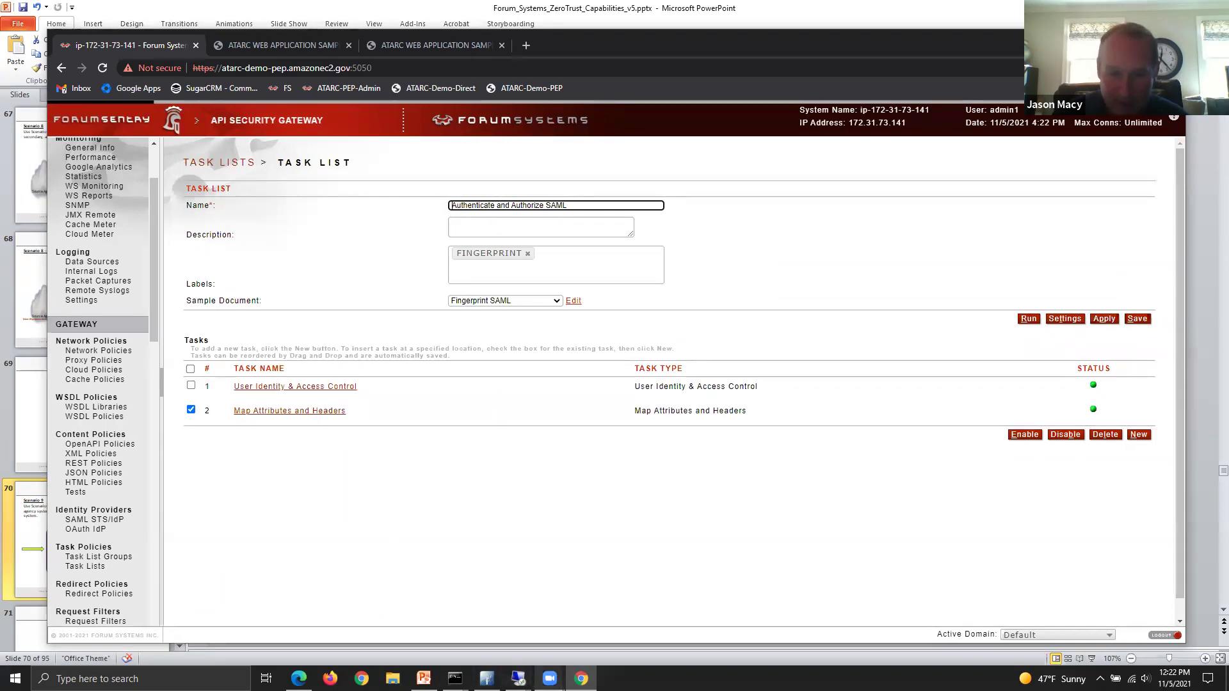
# Step: In SOAPSonar on the fingerprint client, include the Clearance attribute statement in the WSS SAML 2.0 token and send the getFingerprint request
pyautogui.moveTo(519, 678)
pyautogui.click(454, 614)
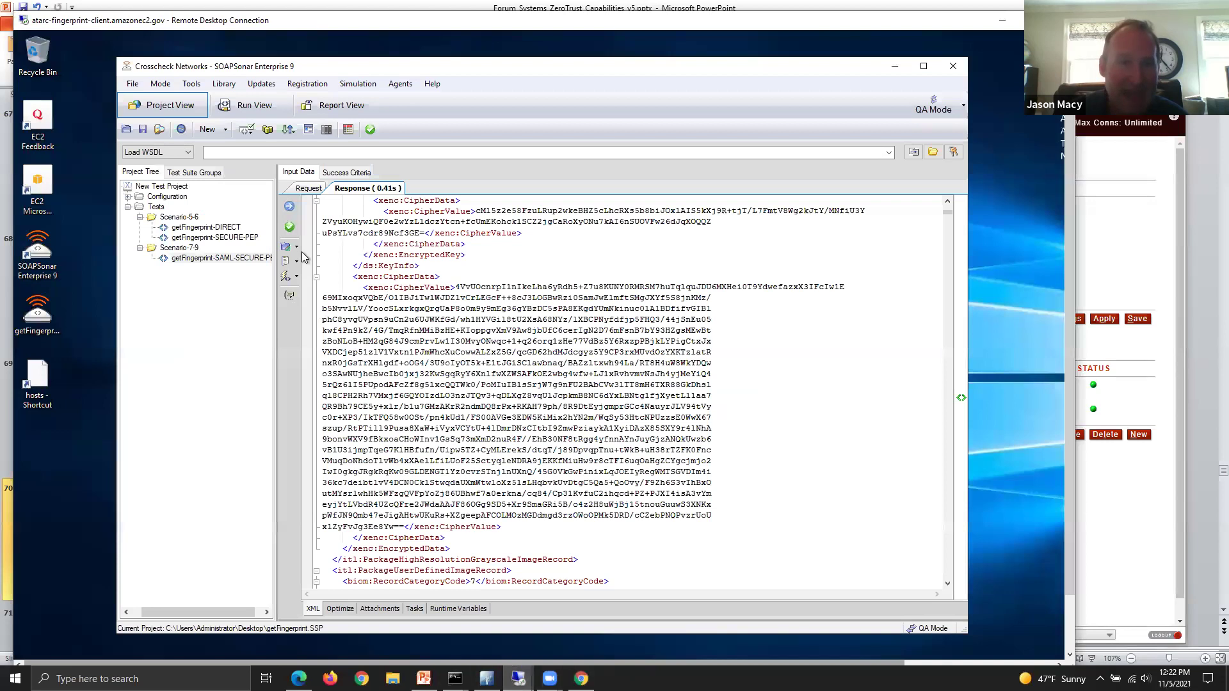
pyautogui.click(308, 187)
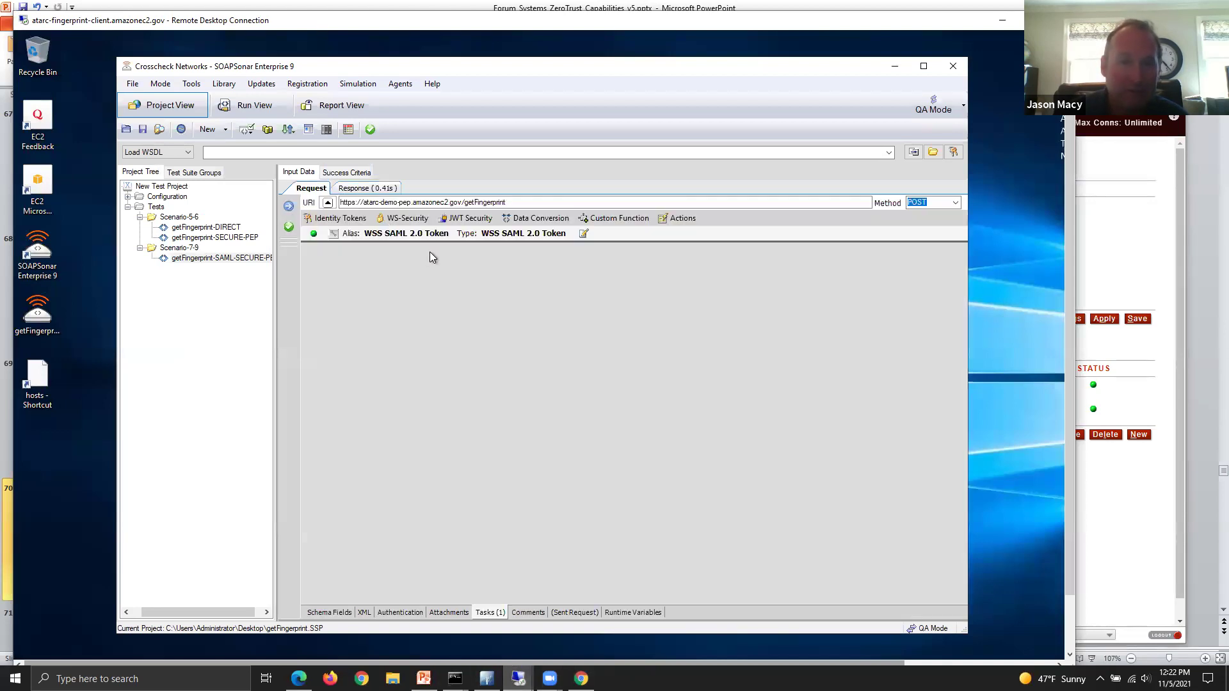
pyautogui.click(581, 236)
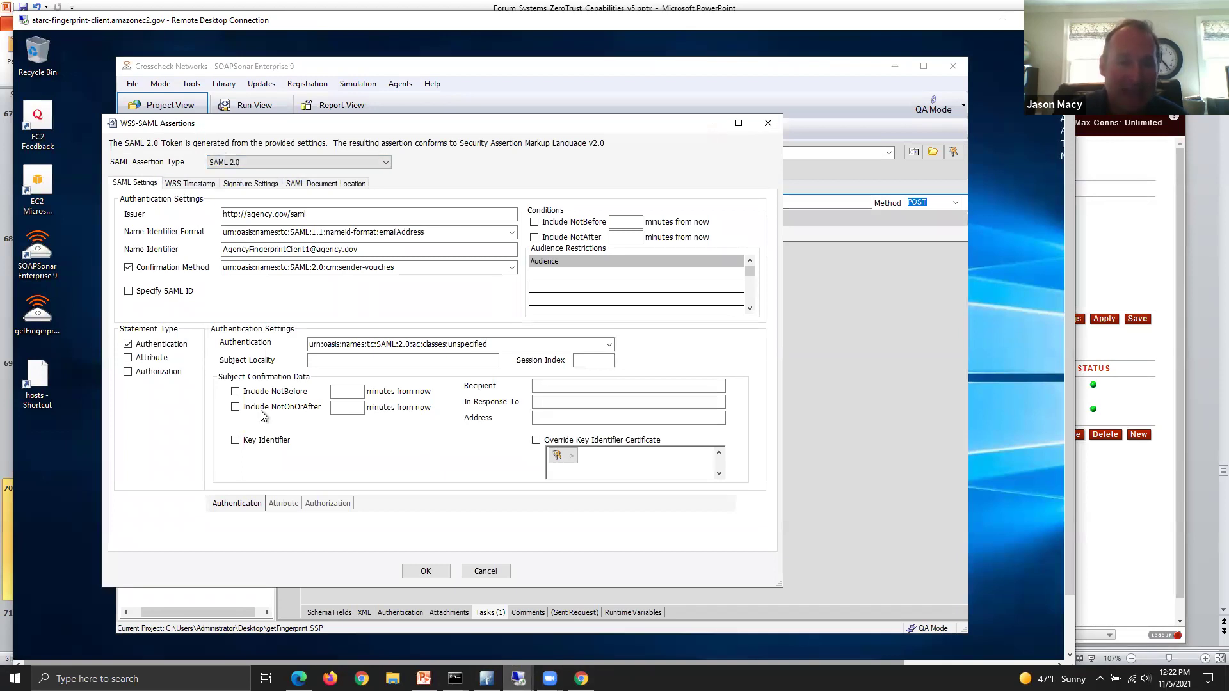
pyautogui.click(284, 503)
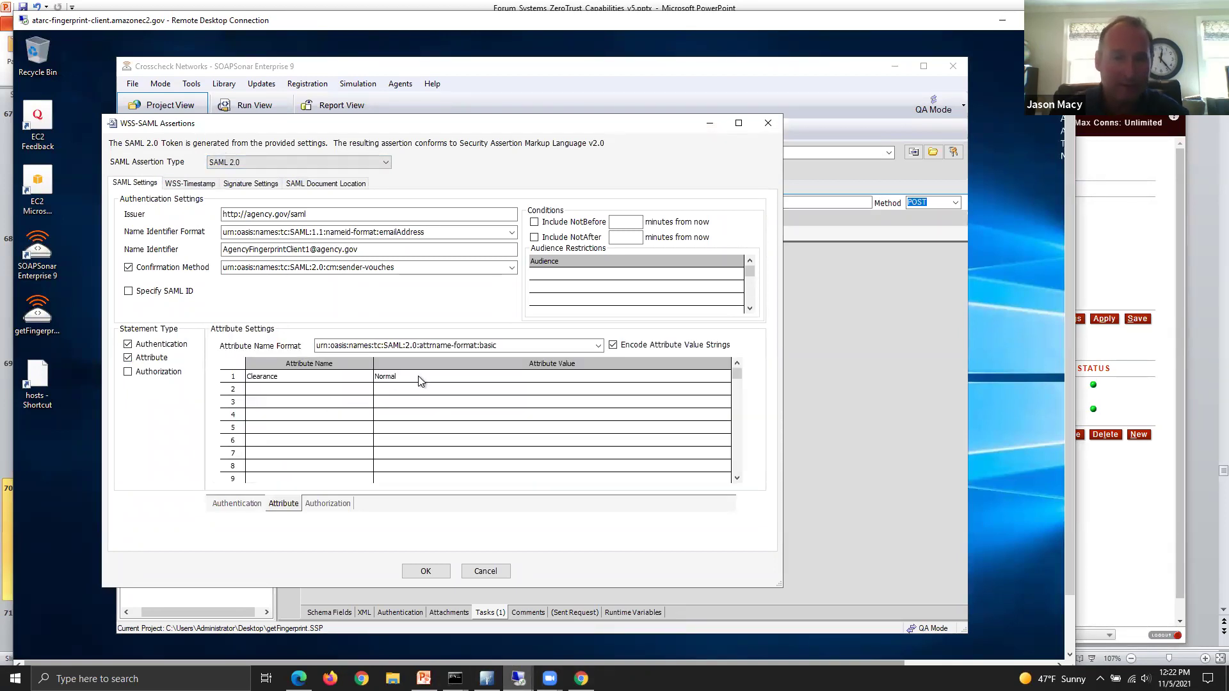
pyautogui.click(426, 571)
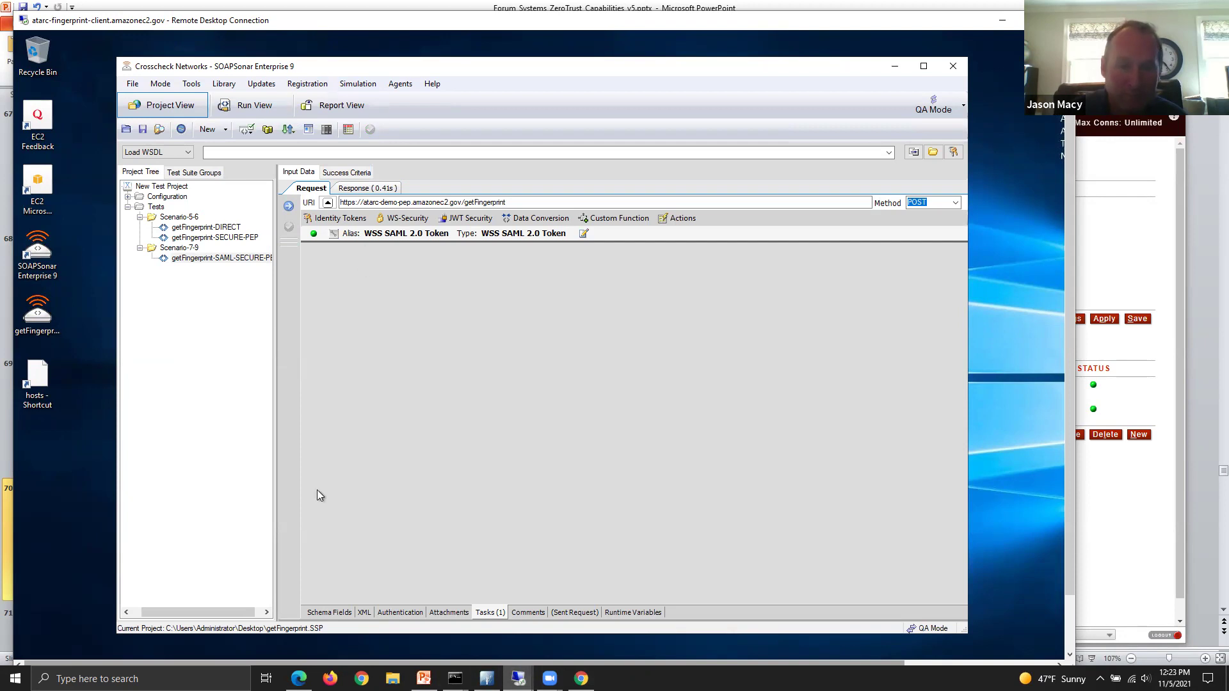
pyautogui.click(289, 205)
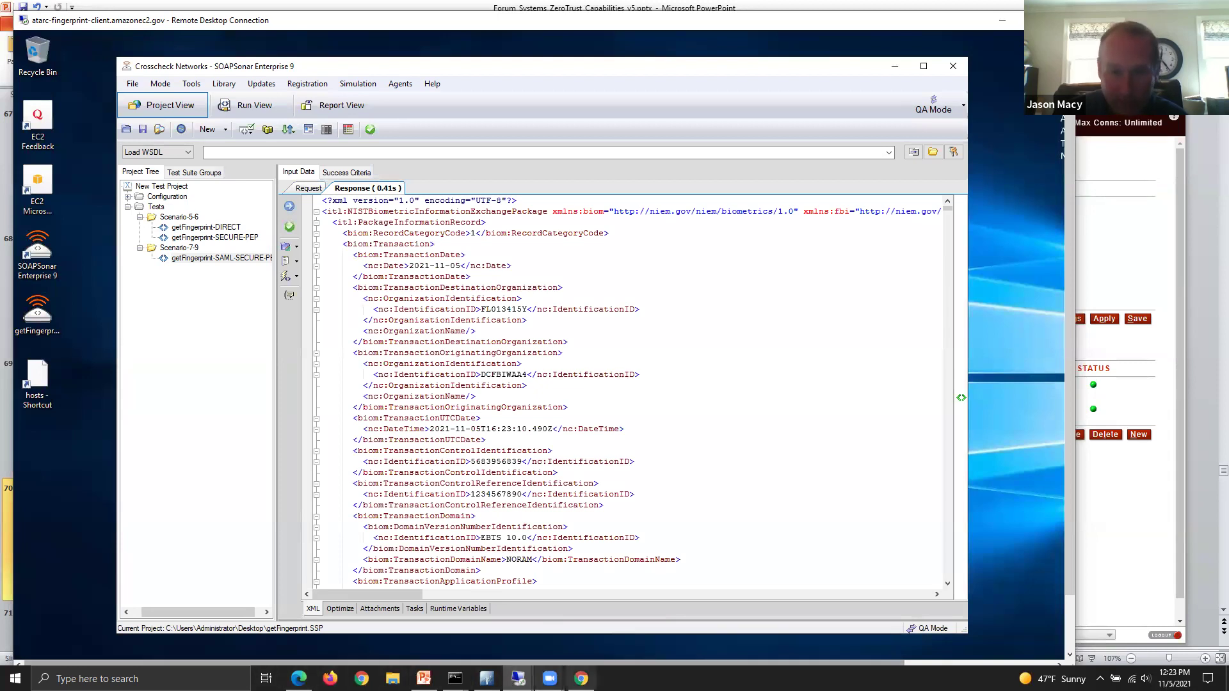
# Step: In Forum Sentry, open the access log and find the Clearance attribute mapping entry in the latest fingerprint session's log
pyautogui.click(581, 678)
pyautogui.click(91, 271)
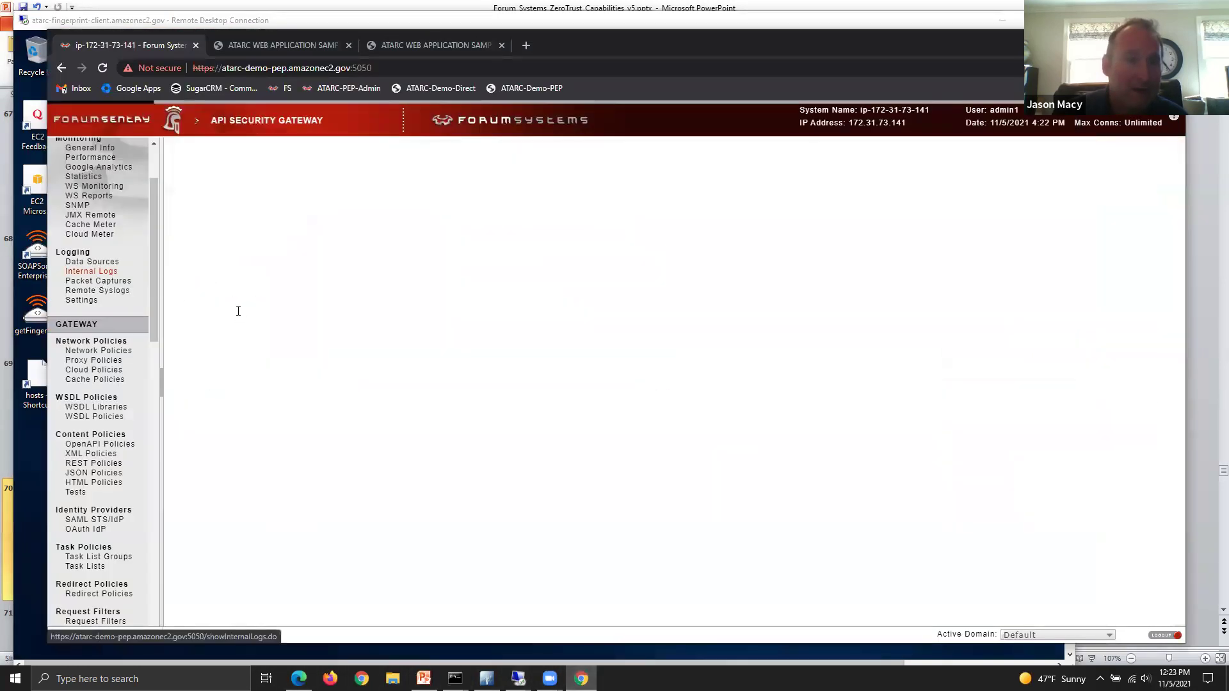
pyautogui.click(211, 463)
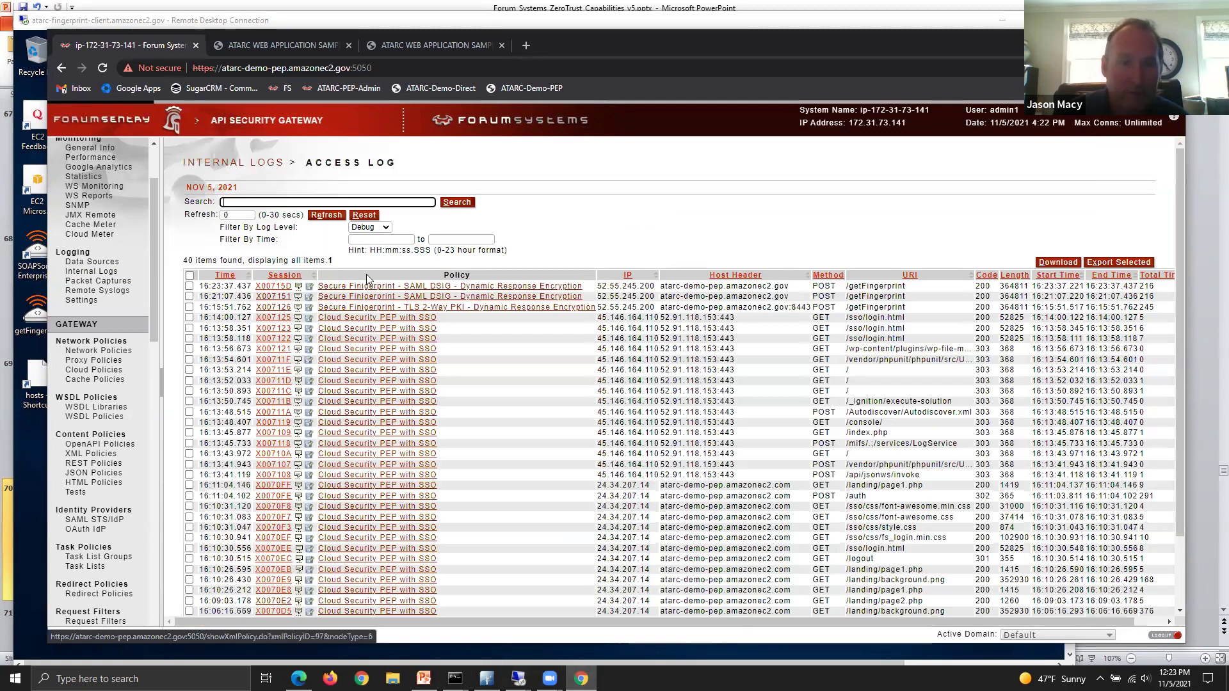
pyautogui.click(272, 288)
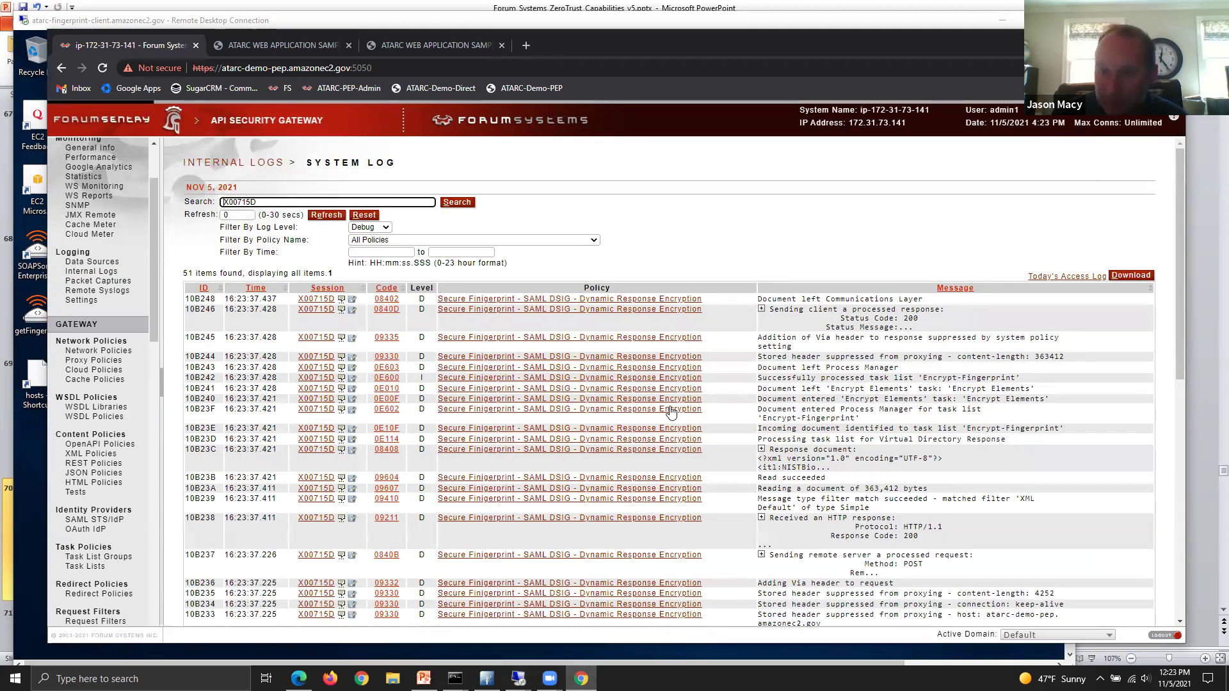
pyautogui.scroll(-4, 832, 384)
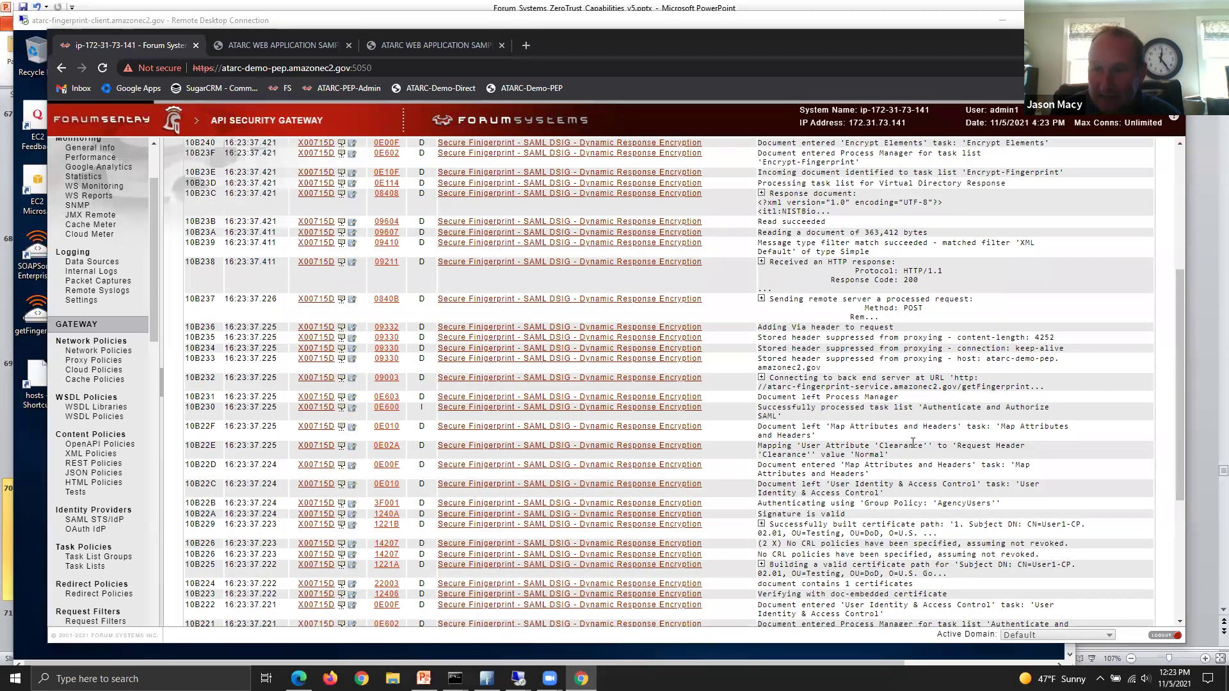
pyautogui.moveTo(889, 455); pyautogui.dragTo(756, 446)
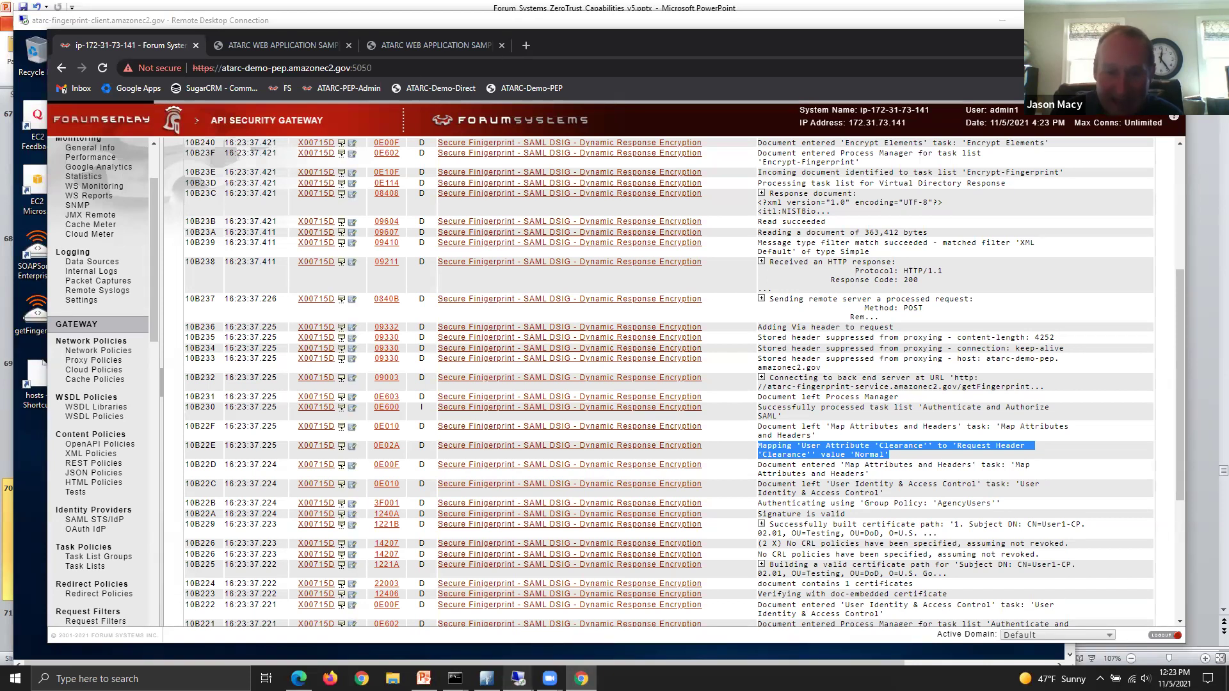
# Step: Switch to the CloudPort simulator on the fingerprint service and examine the Clearance header in the latest recorded transaction's request
pyautogui.moveTo(519, 679)
pyautogui.click(584, 639)
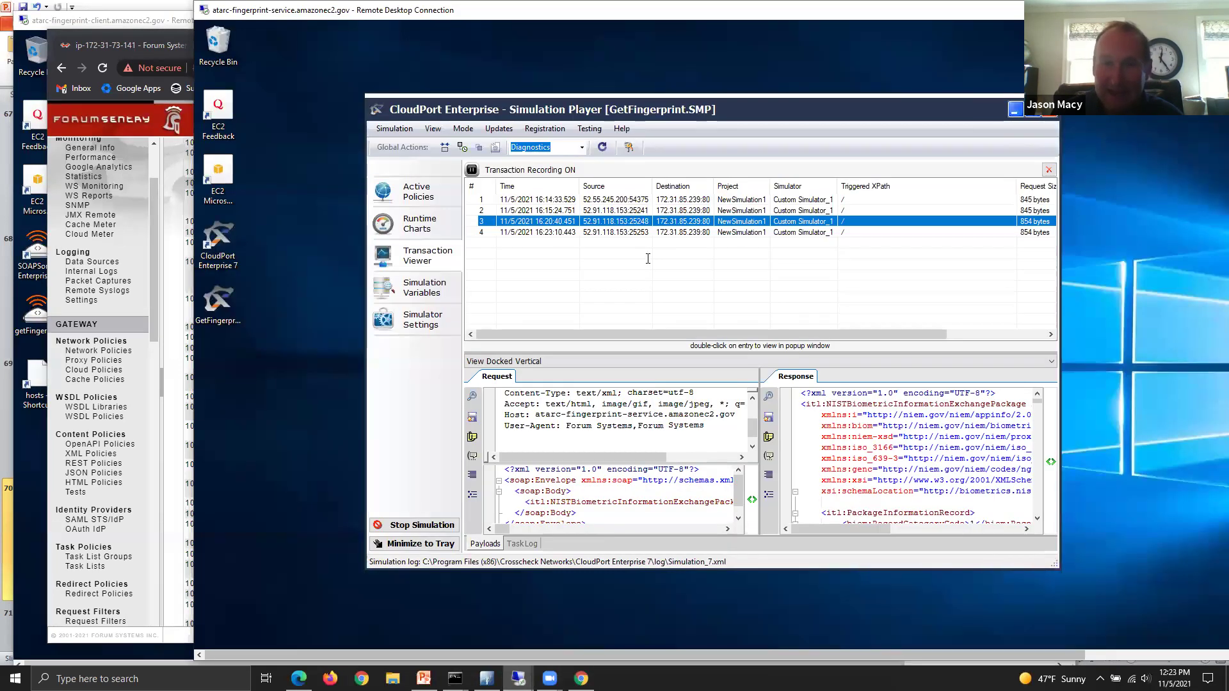
pyautogui.click(704, 231)
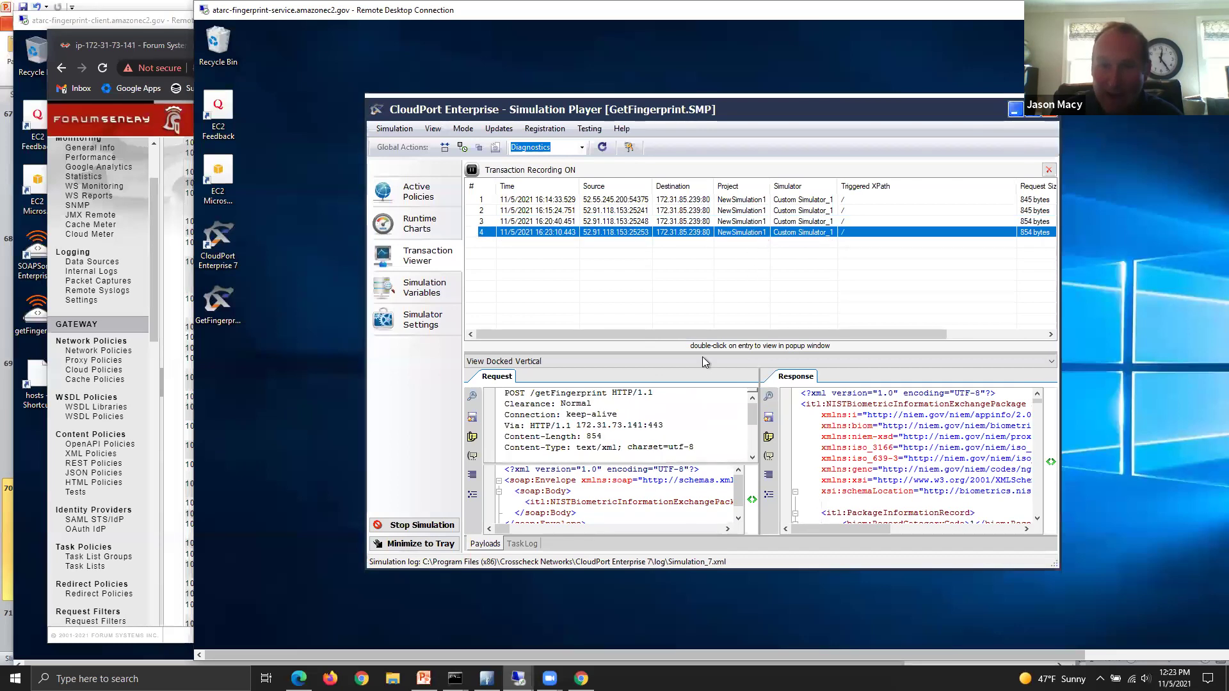
pyautogui.click(618, 430)
pyautogui.tripleClick(505, 404)
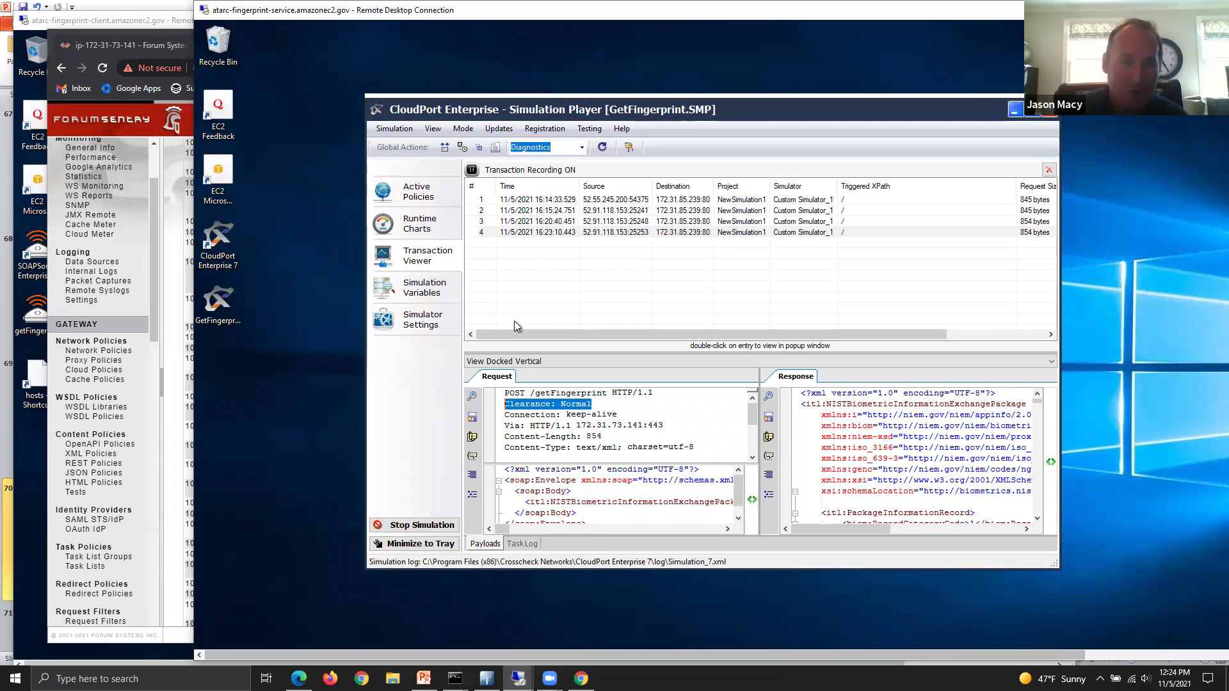
# Step: Switch to the PowerPoint presentation and show the Scenario 10 slide about troubleshooting remote users' connectivity
pyautogui.click(424, 679)
pyautogui.scroll(-4, 165, 498)
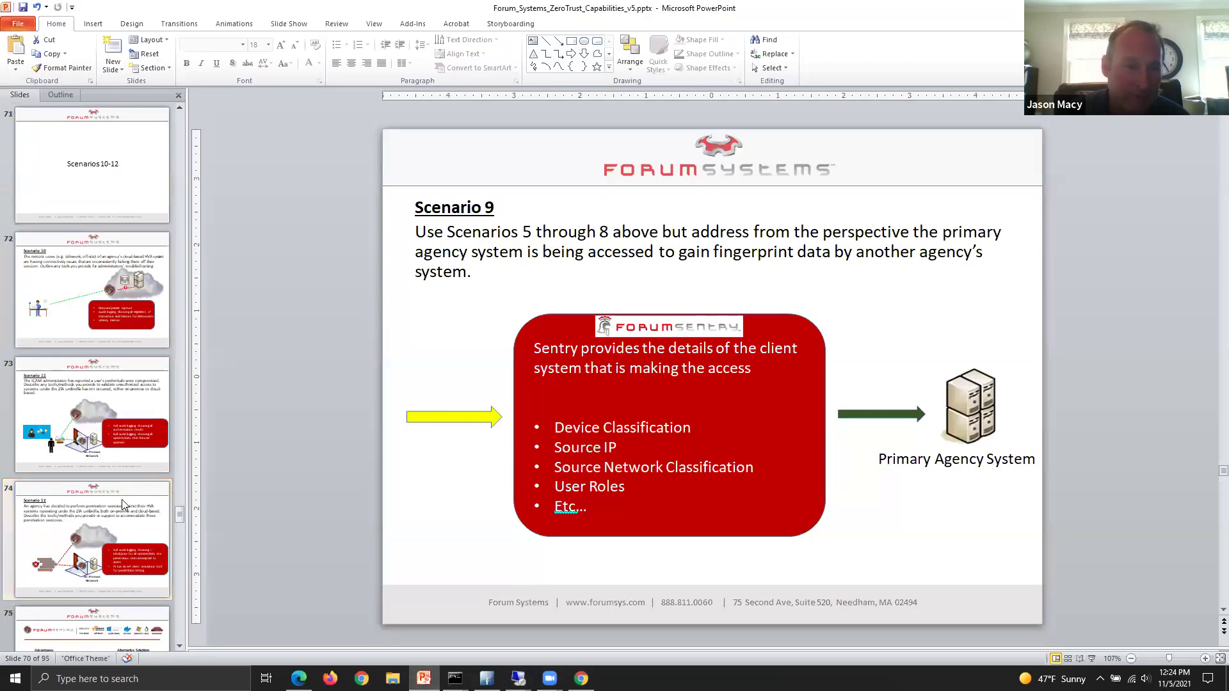
pyautogui.click(128, 416)
pyautogui.click(141, 282)
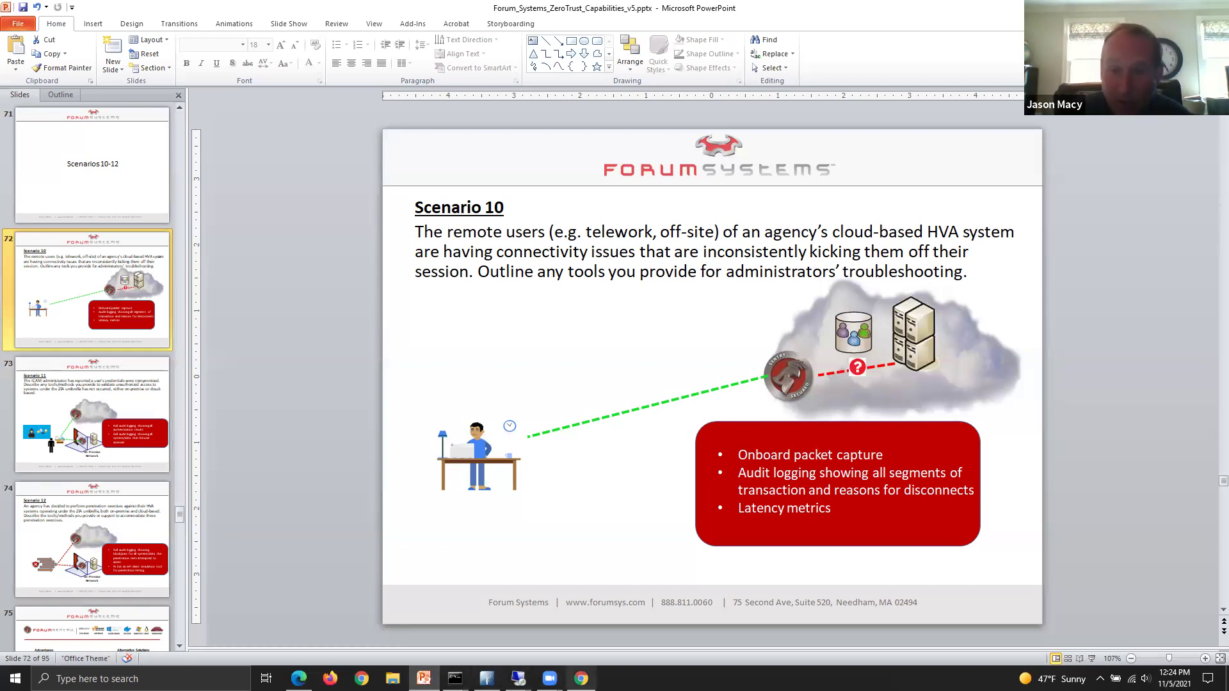
# Step: View Forum Sentry's packet captures, and return to the Scenario 10 slide in PowerPoint
pyautogui.click(580, 679)
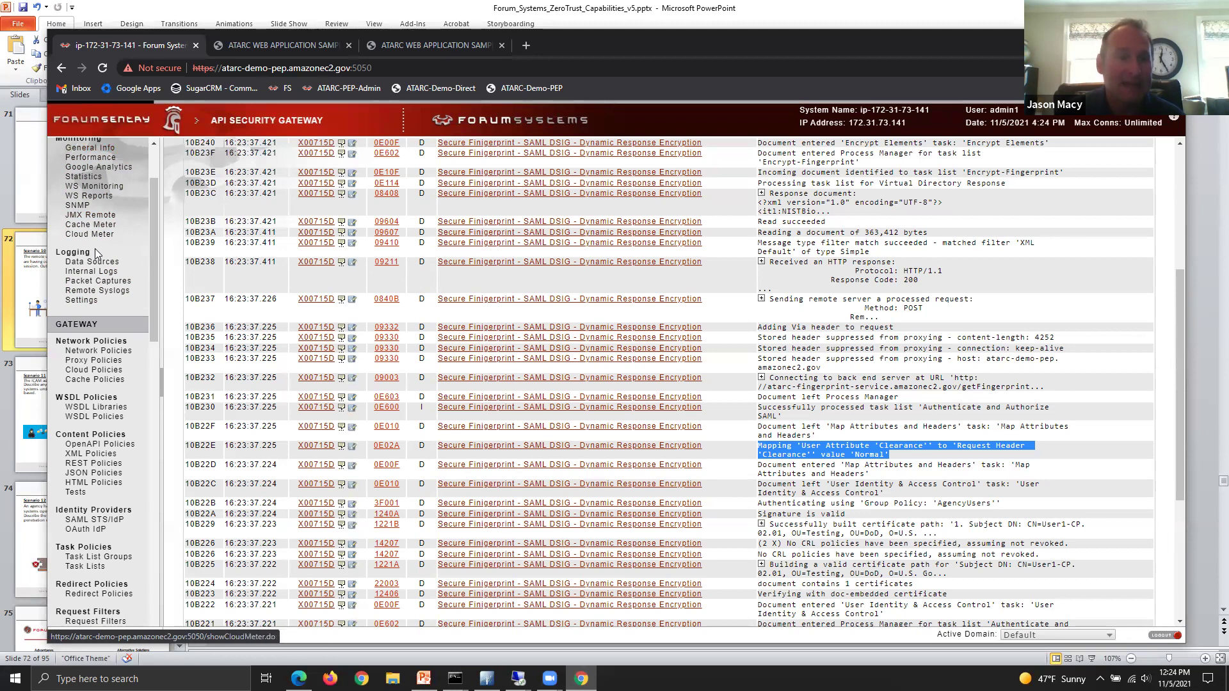
pyautogui.click(97, 281)
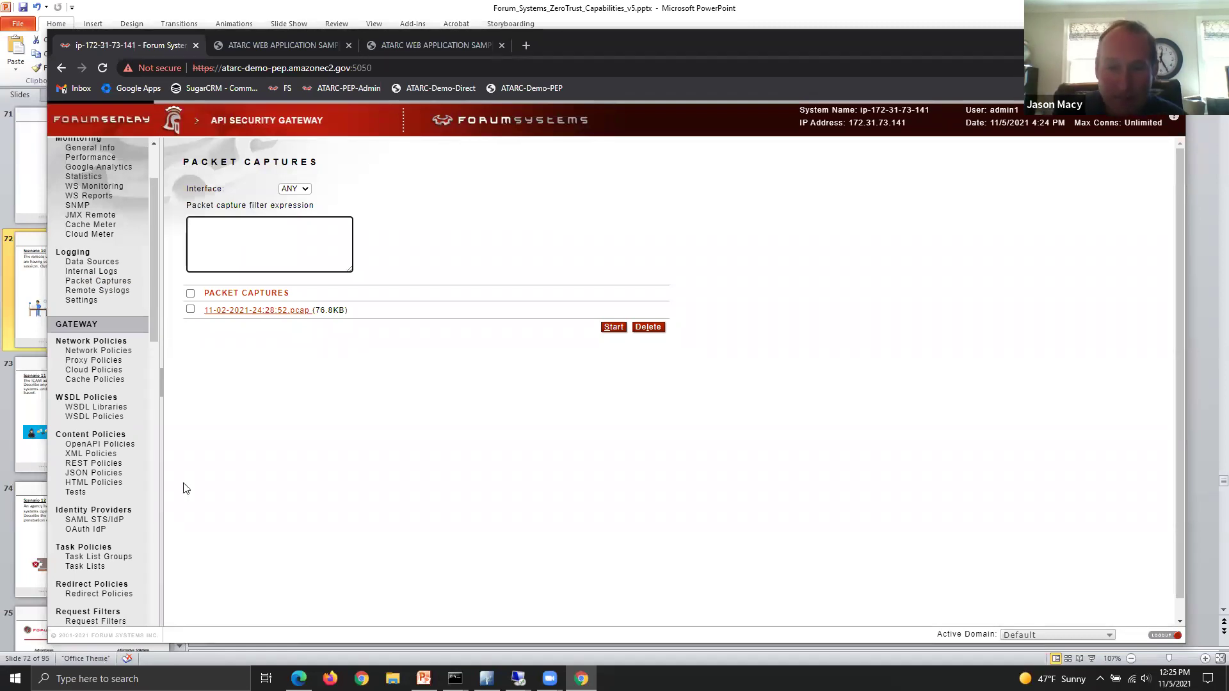
pyautogui.click(424, 678)
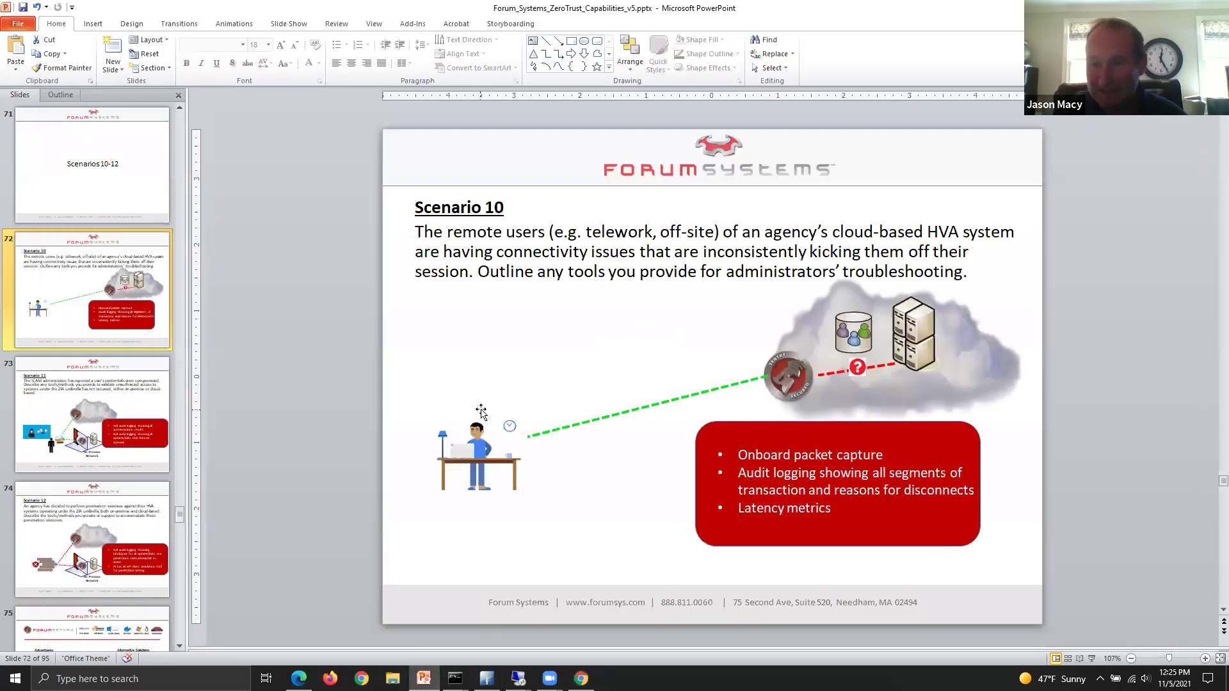
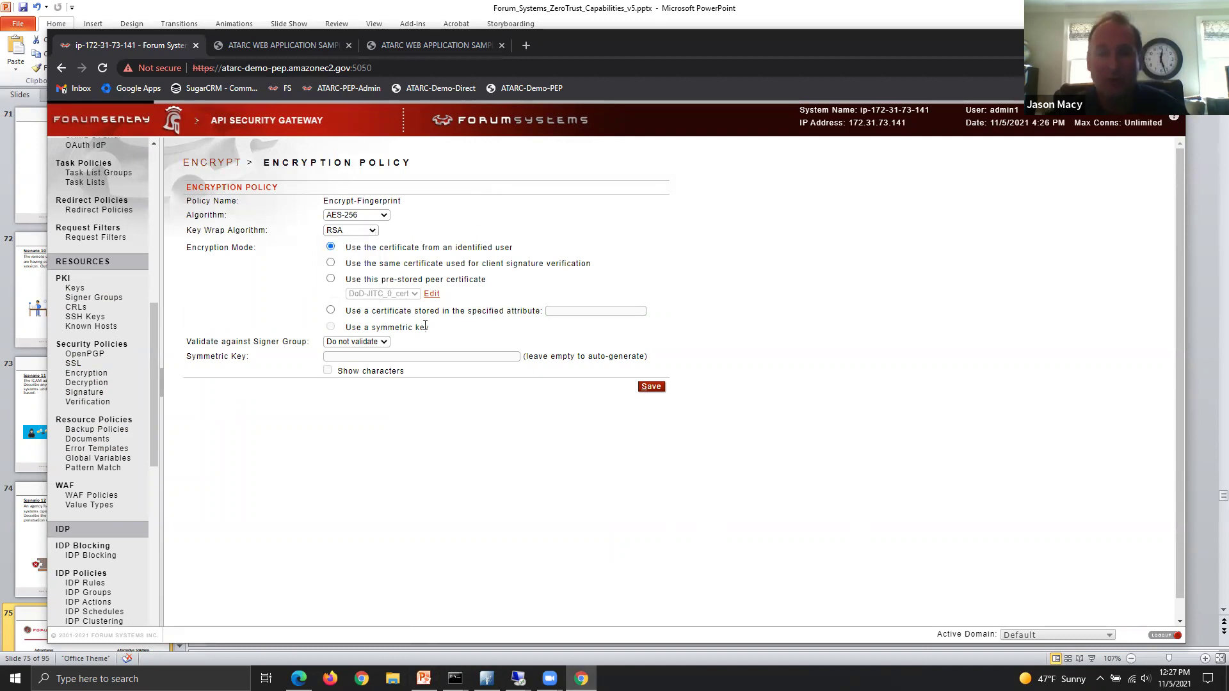
# Step: Create a task list with the default name New Task List and start adding a task to it
pyautogui.scroll(-6, 120, 526)
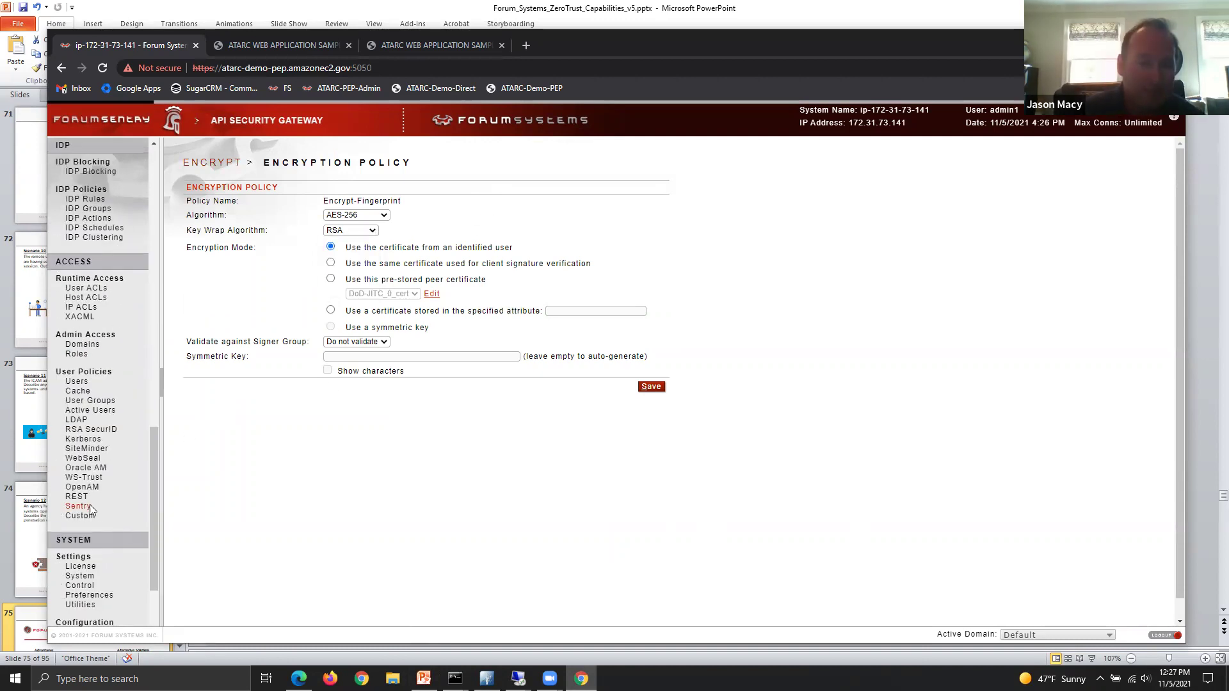
pyautogui.scroll(-2, 97, 430)
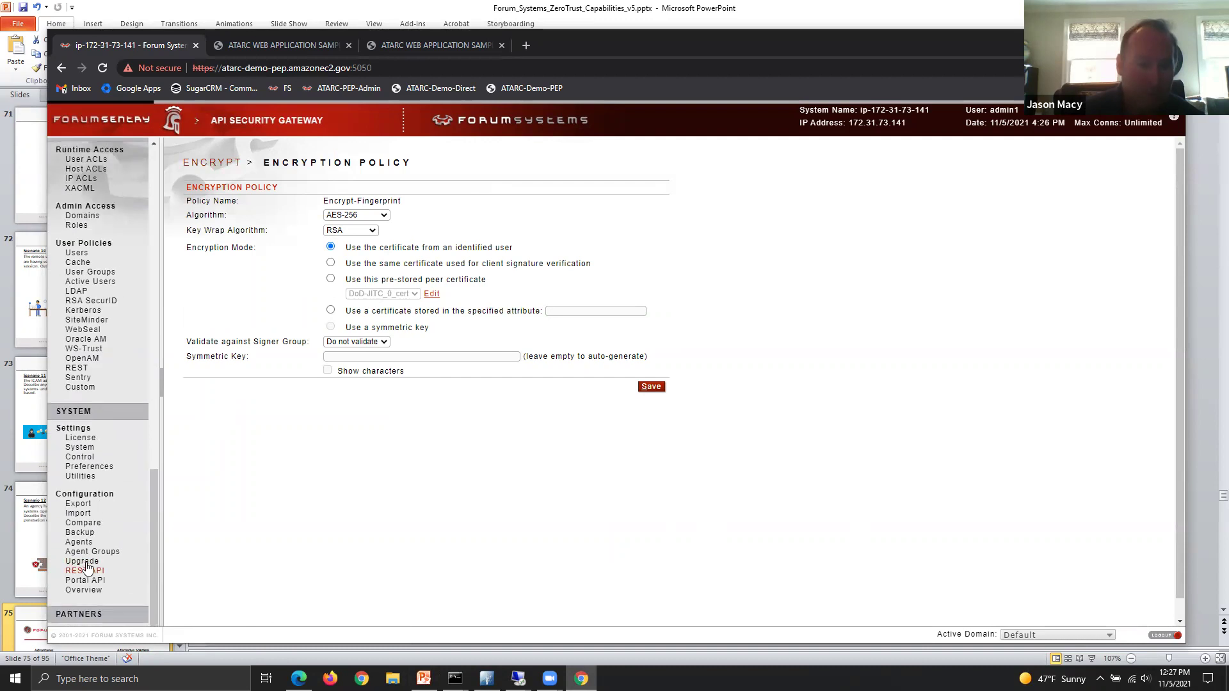
pyautogui.scroll(10, 95, 510)
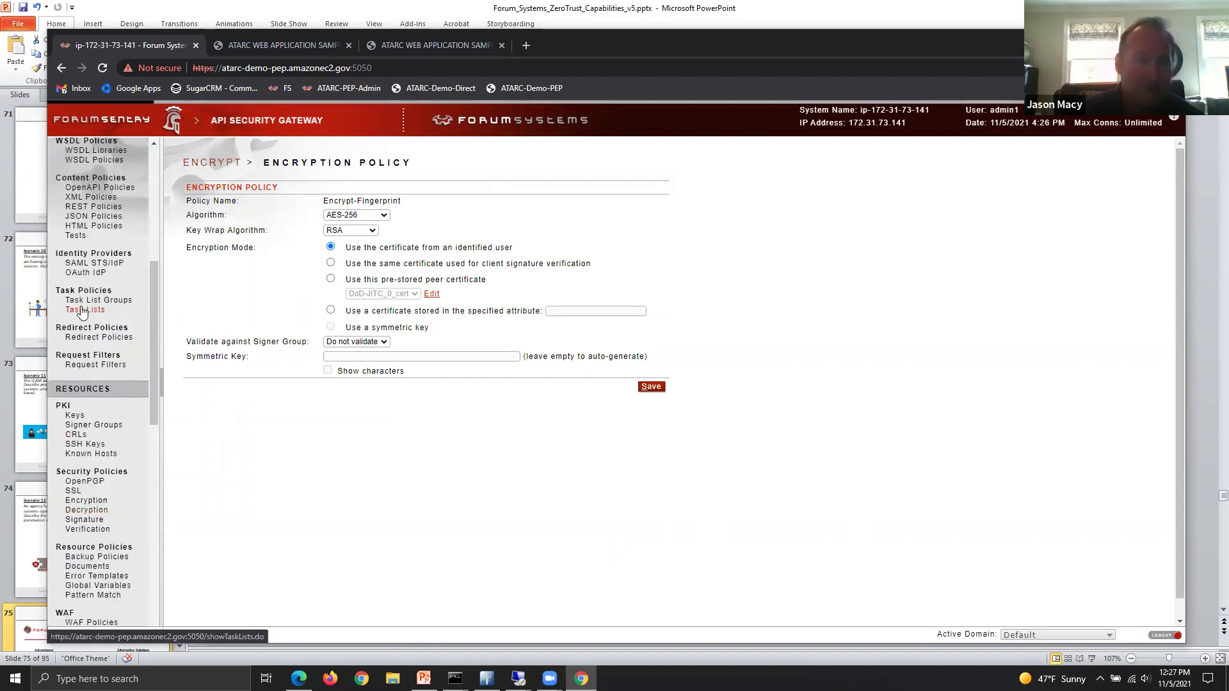
pyautogui.click(85, 310)
pyautogui.scroll(-5, 507, 453)
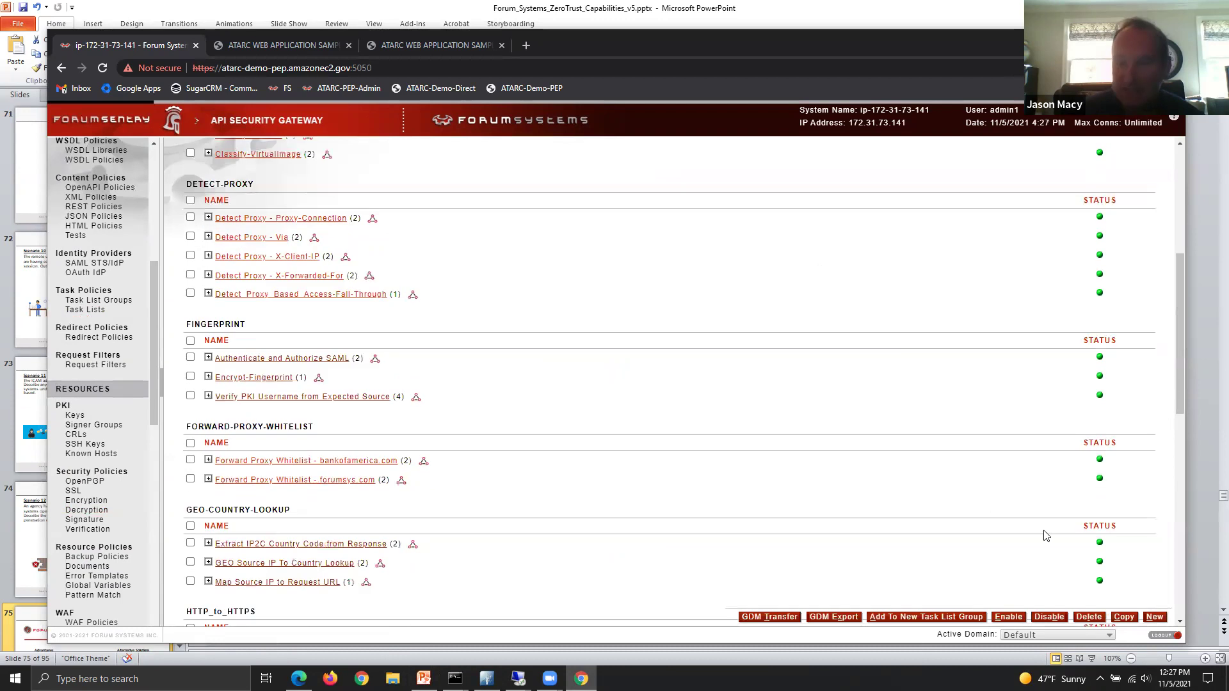
pyautogui.click(1162, 620)
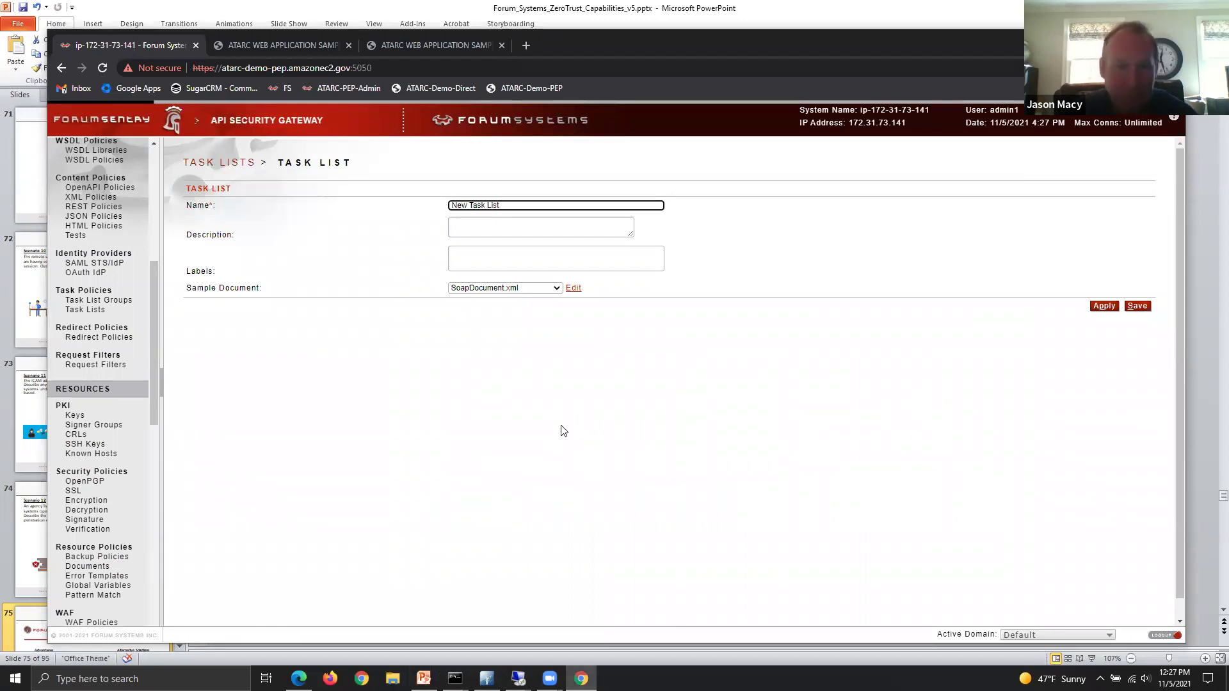
pyautogui.press('Return')
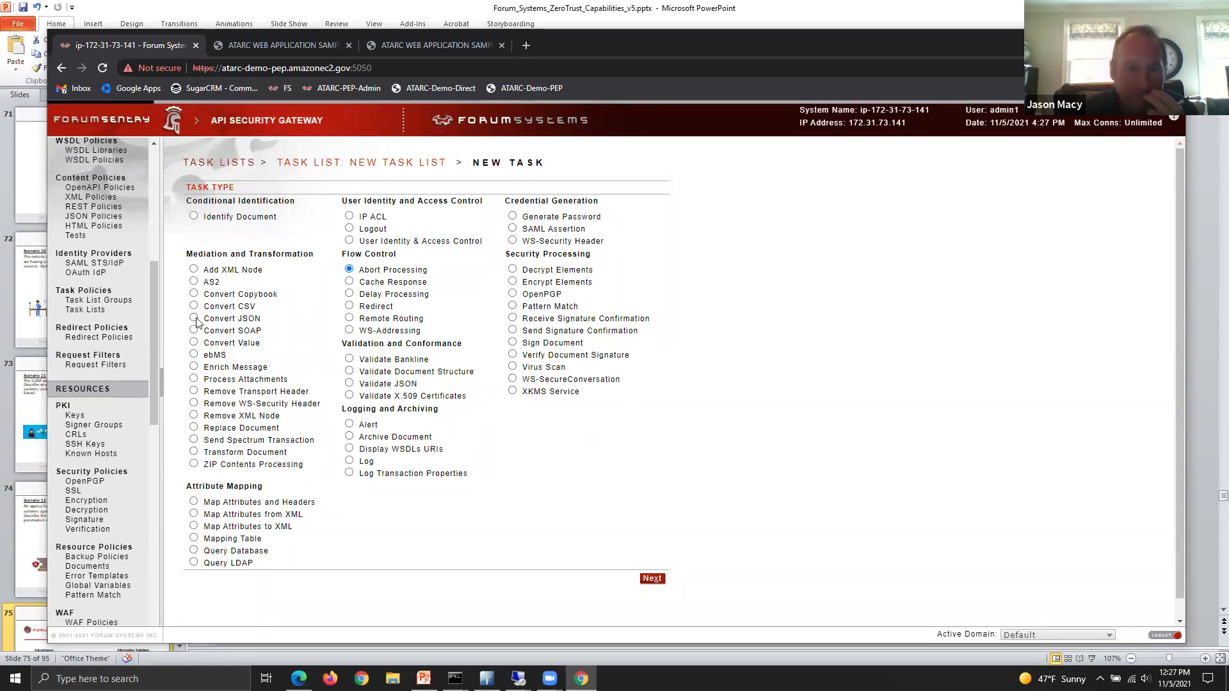
# Step: Start a Convert Value task with the Digest operation and review its available digest algorithms and encoders
pyautogui.click(193, 342)
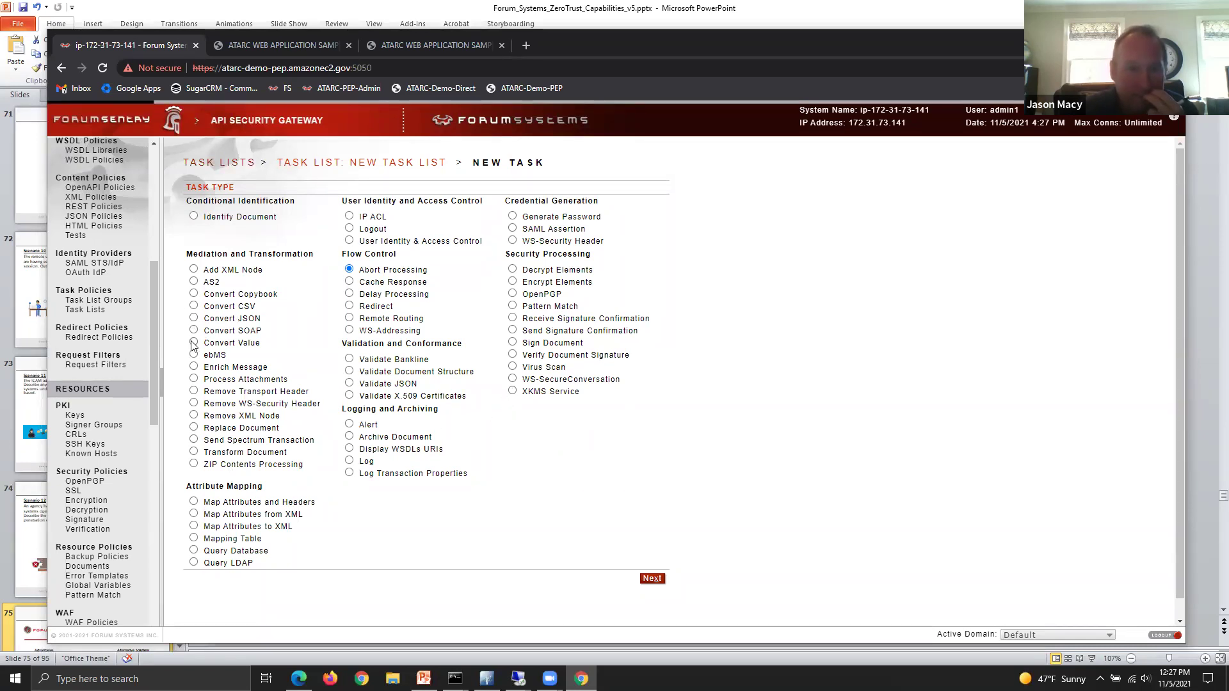
pyautogui.click(651, 579)
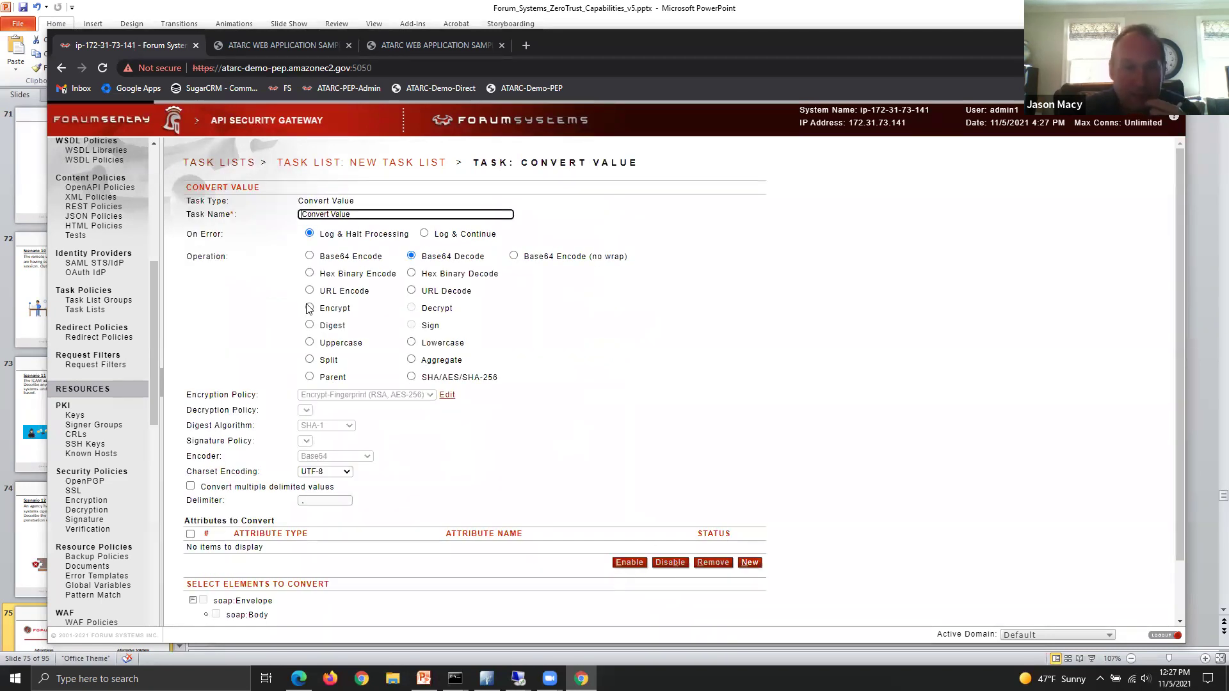
pyautogui.click(309, 326)
pyautogui.click(341, 427)
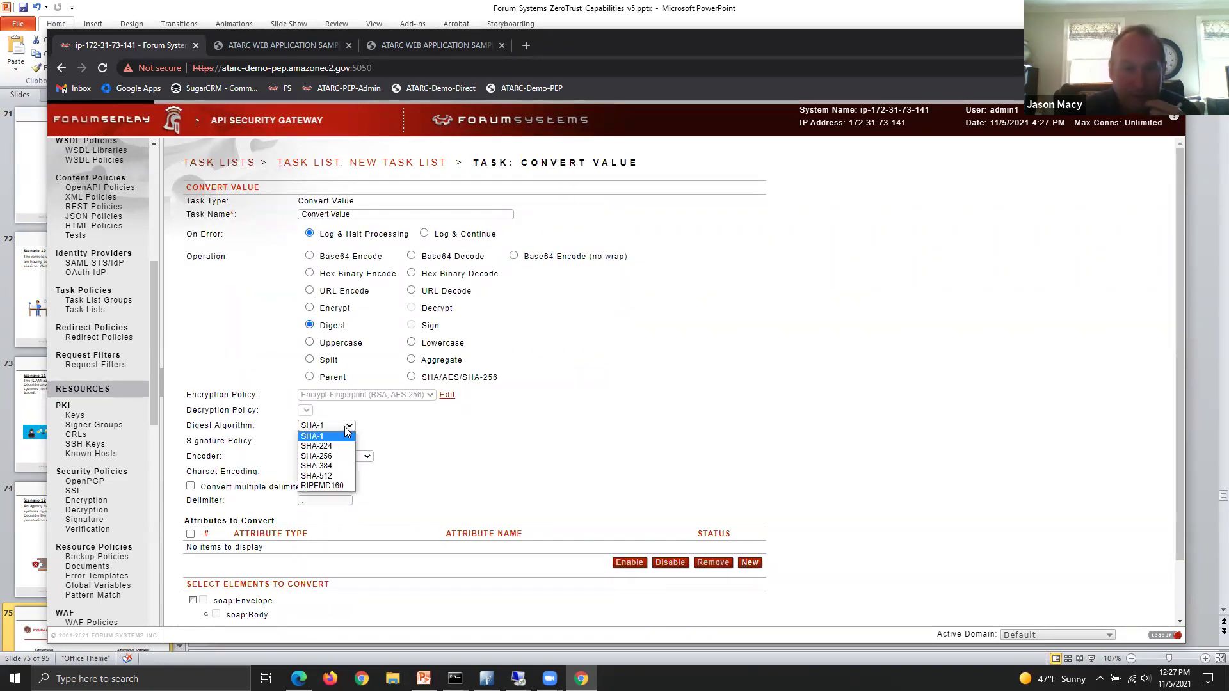
pyautogui.click(512, 450)
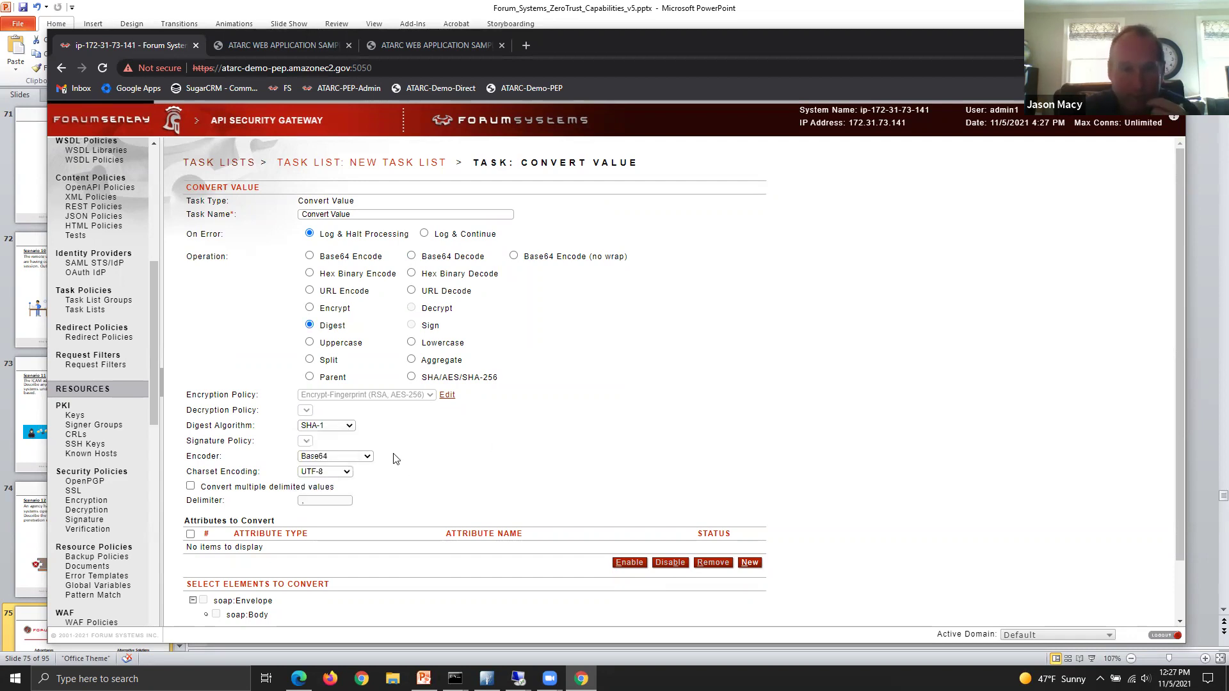
pyautogui.click(367, 456)
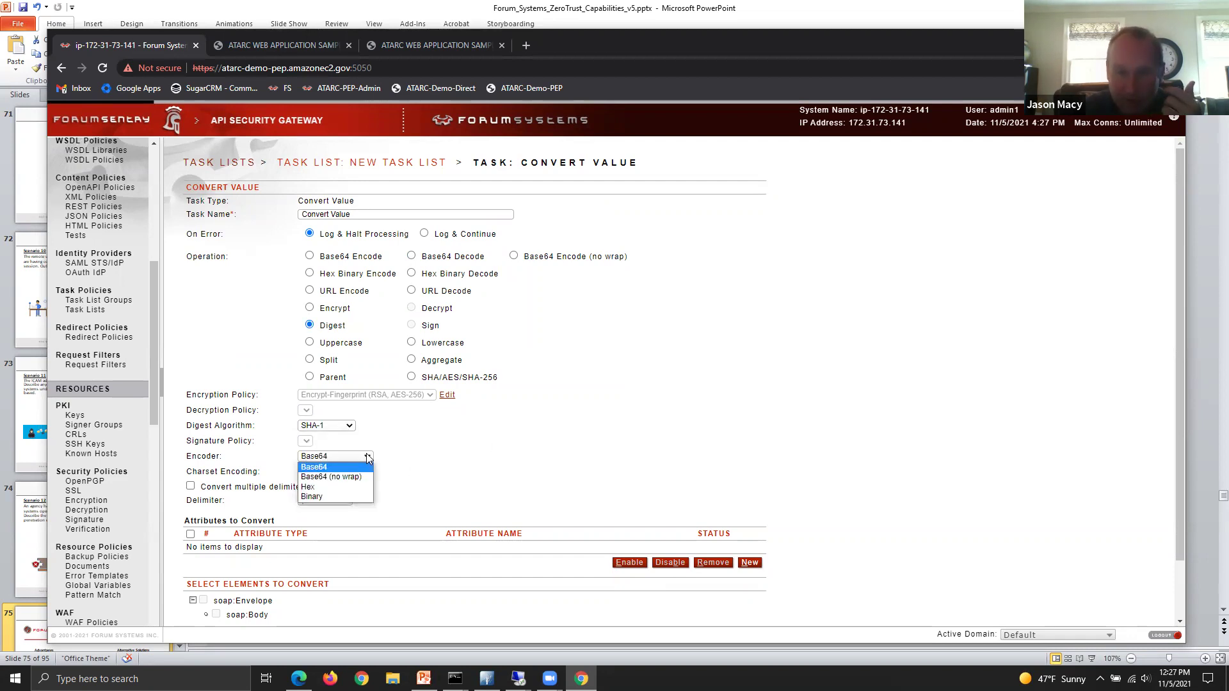
pyautogui.click(497, 447)
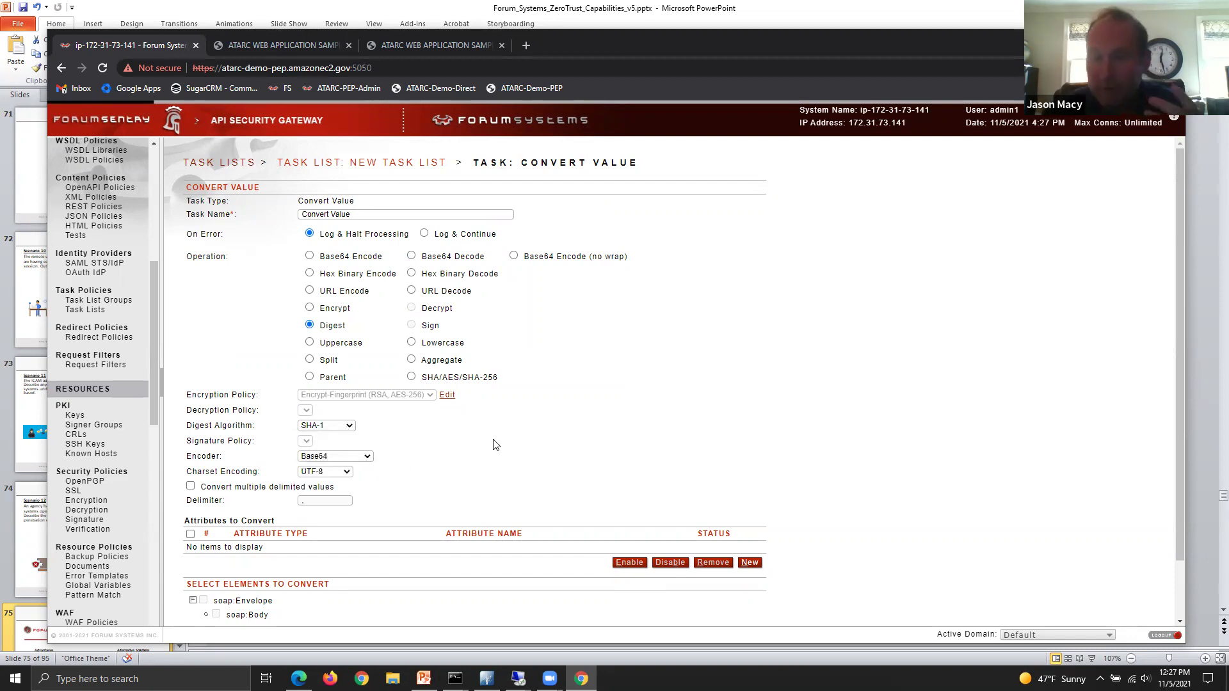
pyautogui.click(368, 457)
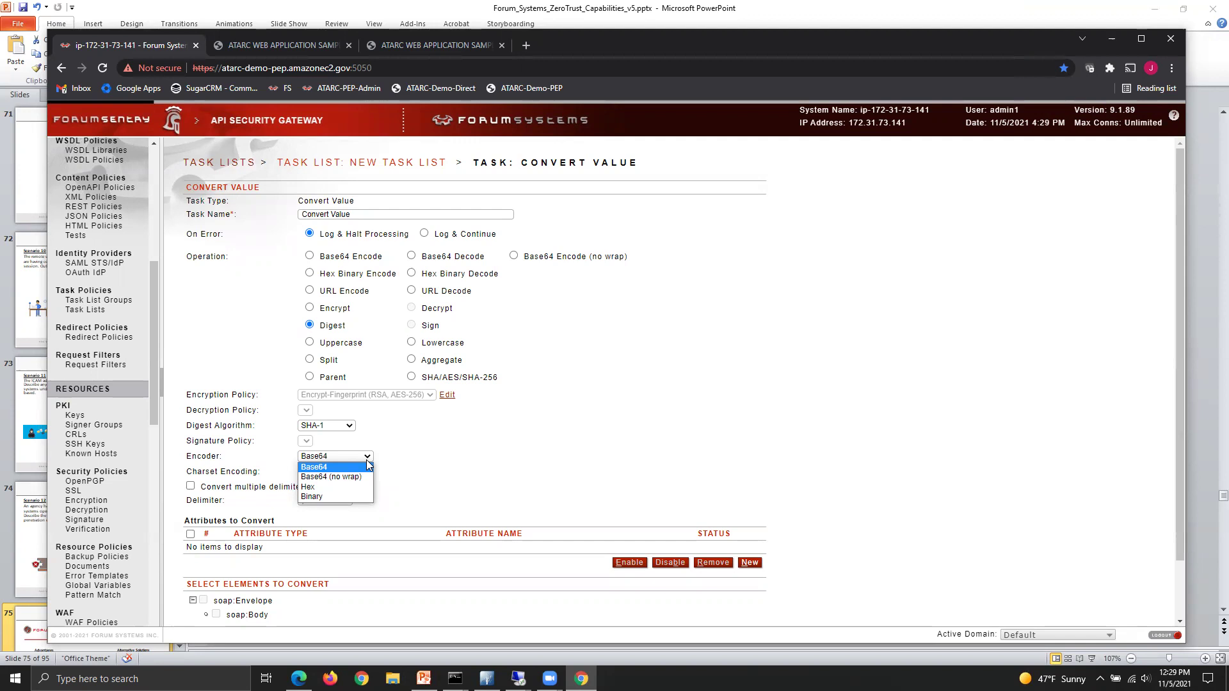
pyautogui.click(626, 371)
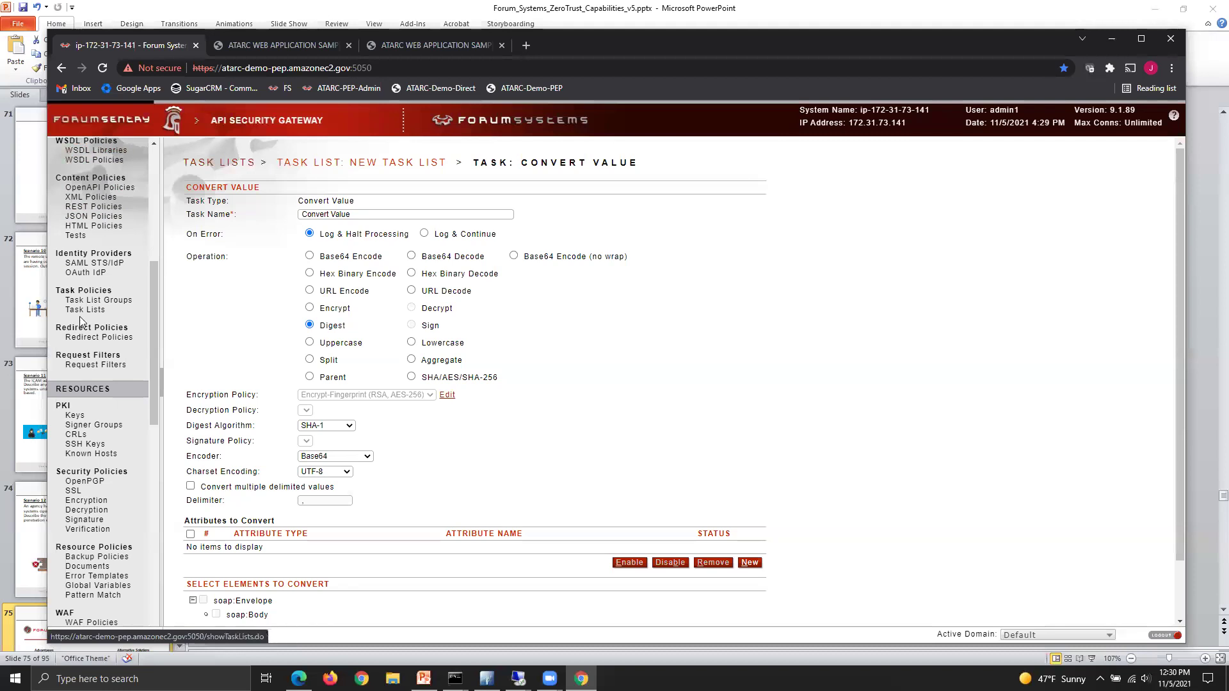
# Step: Open the network policies and review the listener policies and the Agency-Fingerprint-Application remote policy
pyautogui.scroll(2, 117, 301)
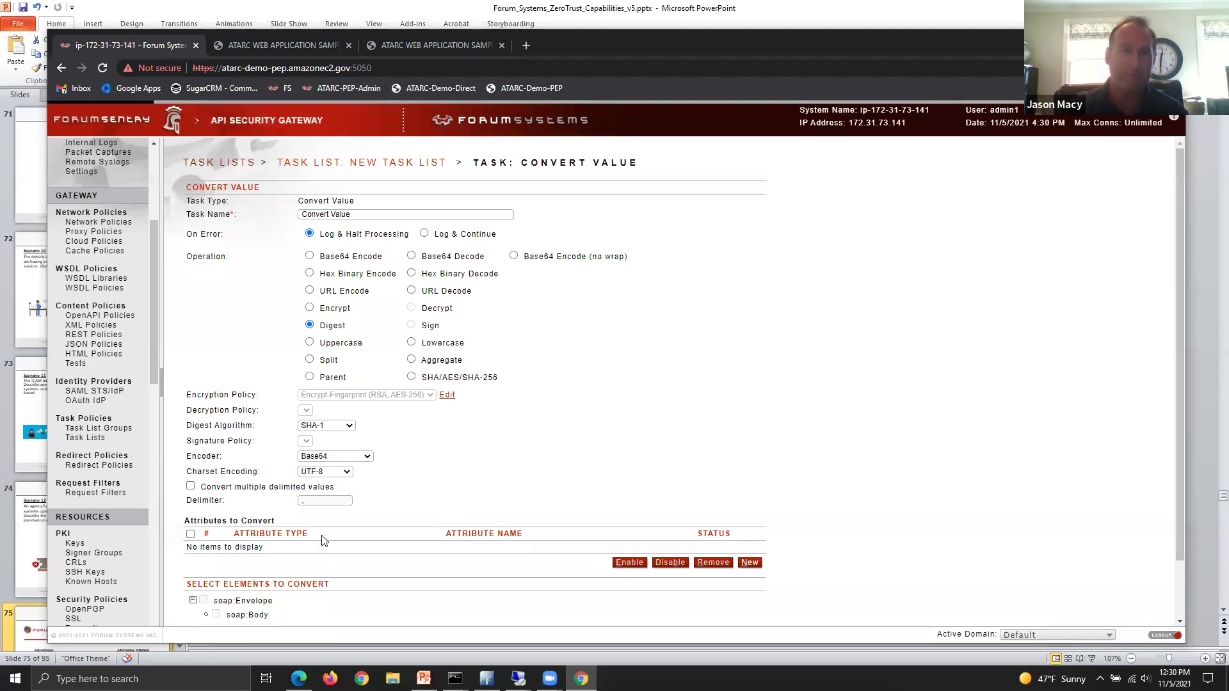
pyautogui.click(139, 225)
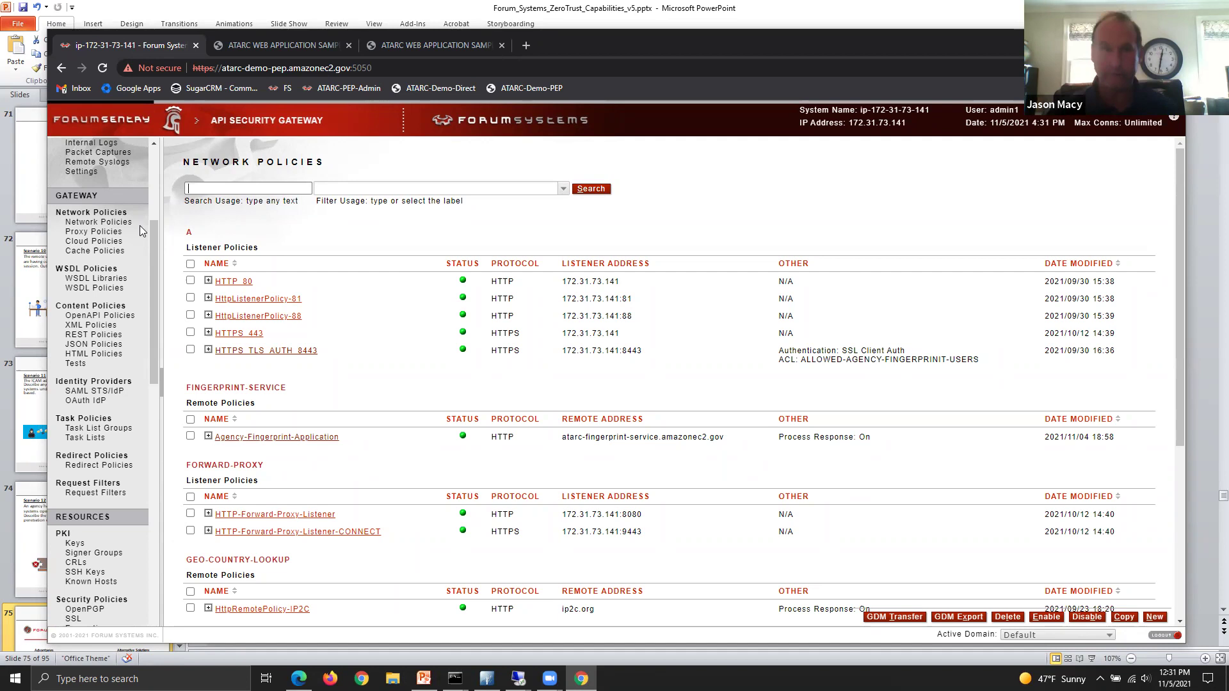
pyautogui.moveTo(310, 267); pyautogui.dragTo(289, 280)
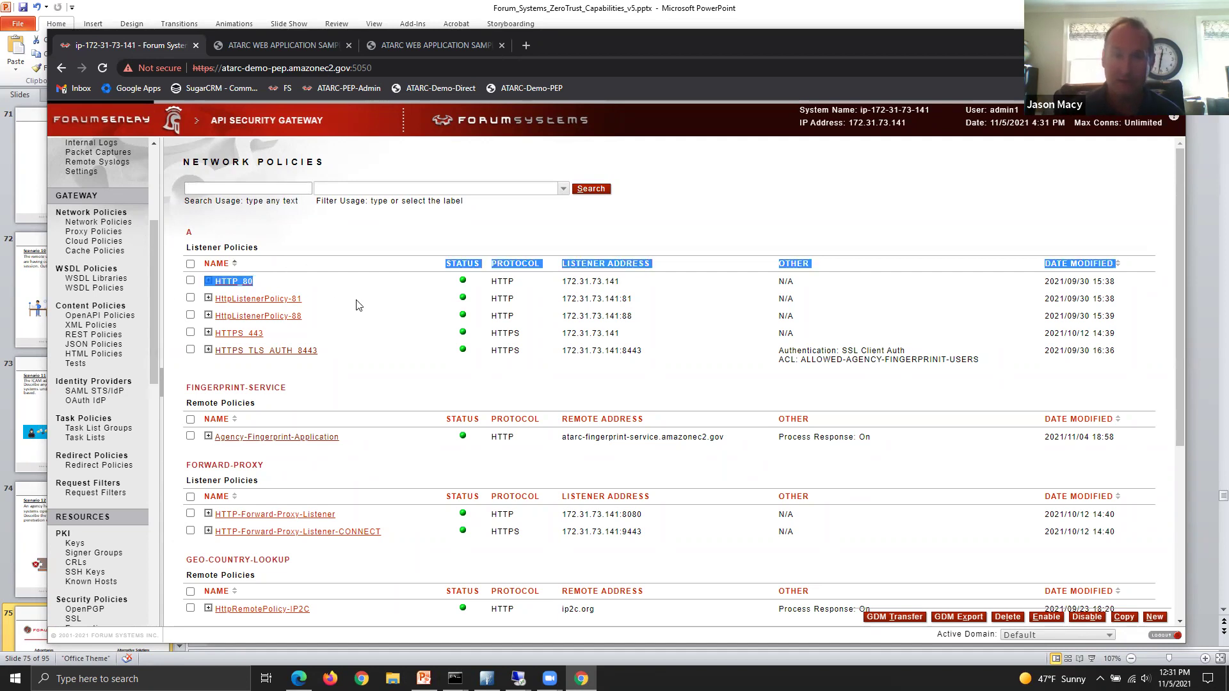
pyautogui.scroll(-3, 442, 448)
pyautogui.moveTo(370, 243); pyautogui.dragTo(213, 250)
pyautogui.scroll(2, 593, 266)
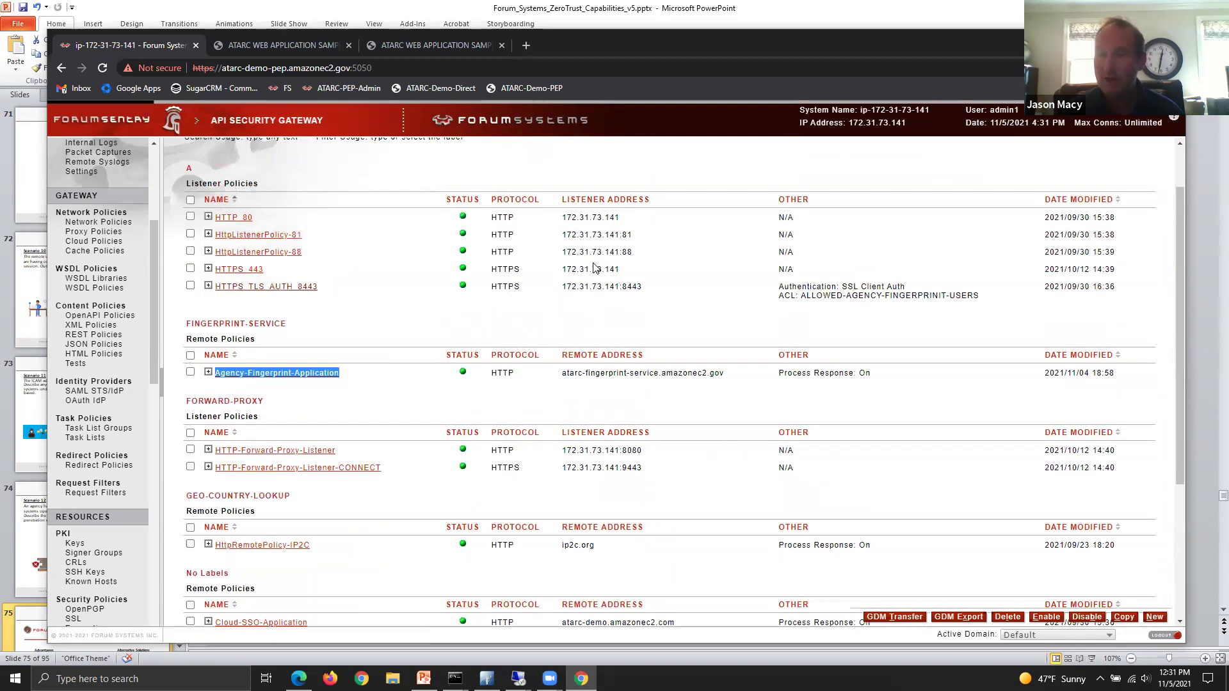